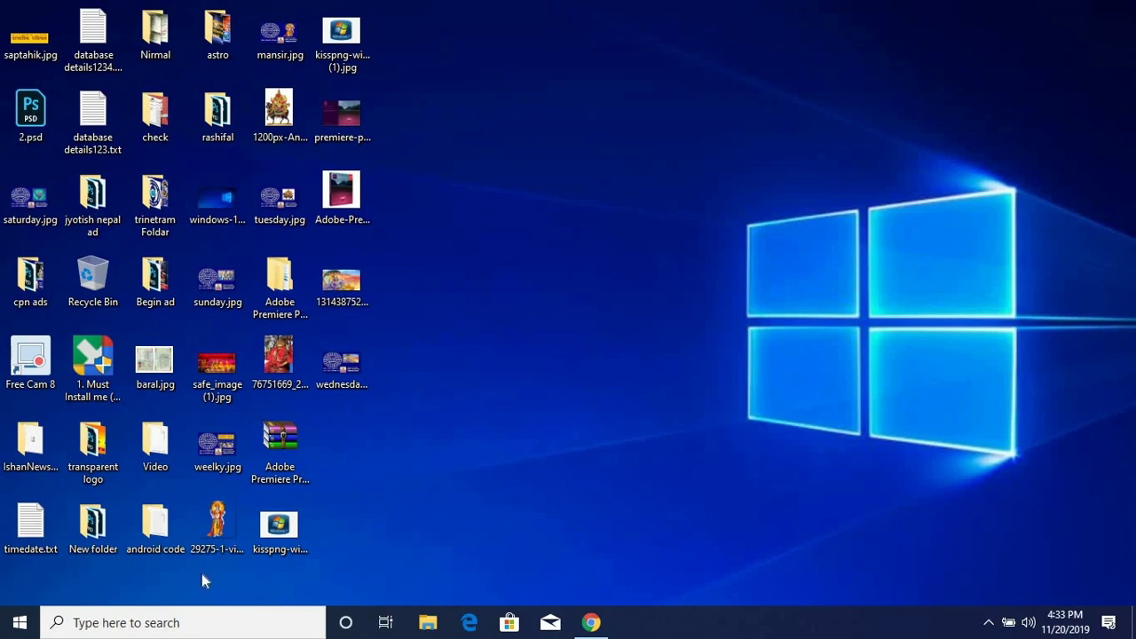
- Launch Adobe Premiere Pro CC 2019 from the Windows Start menu's app list
{"action": "left_click", "coordinate": [18, 628]}
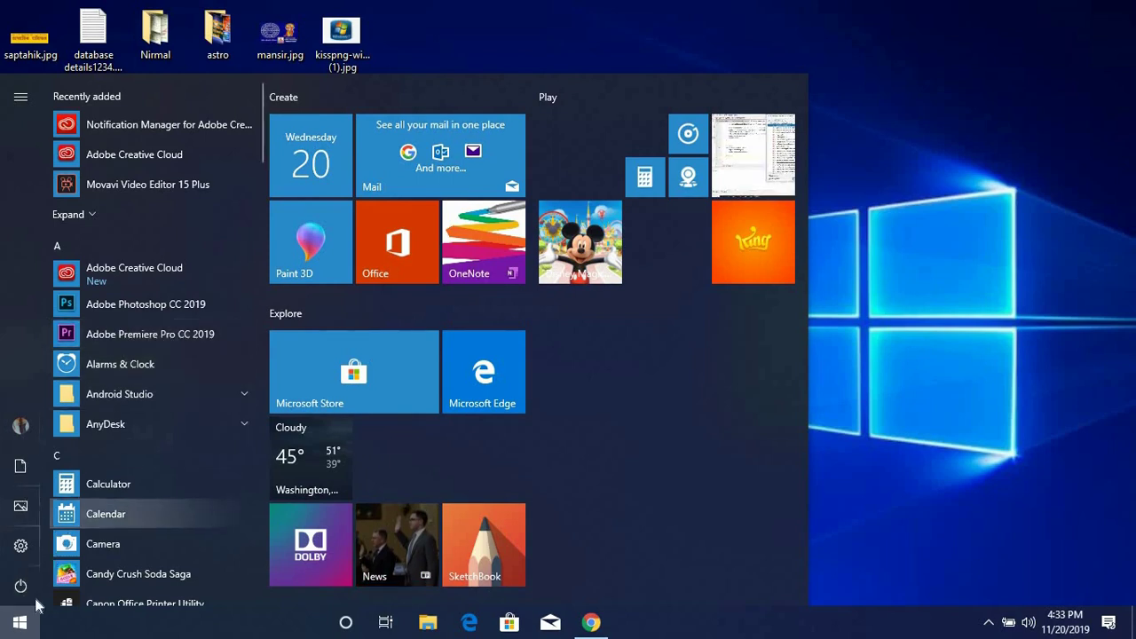
{"action": "left_click", "coordinate": [100, 338]}
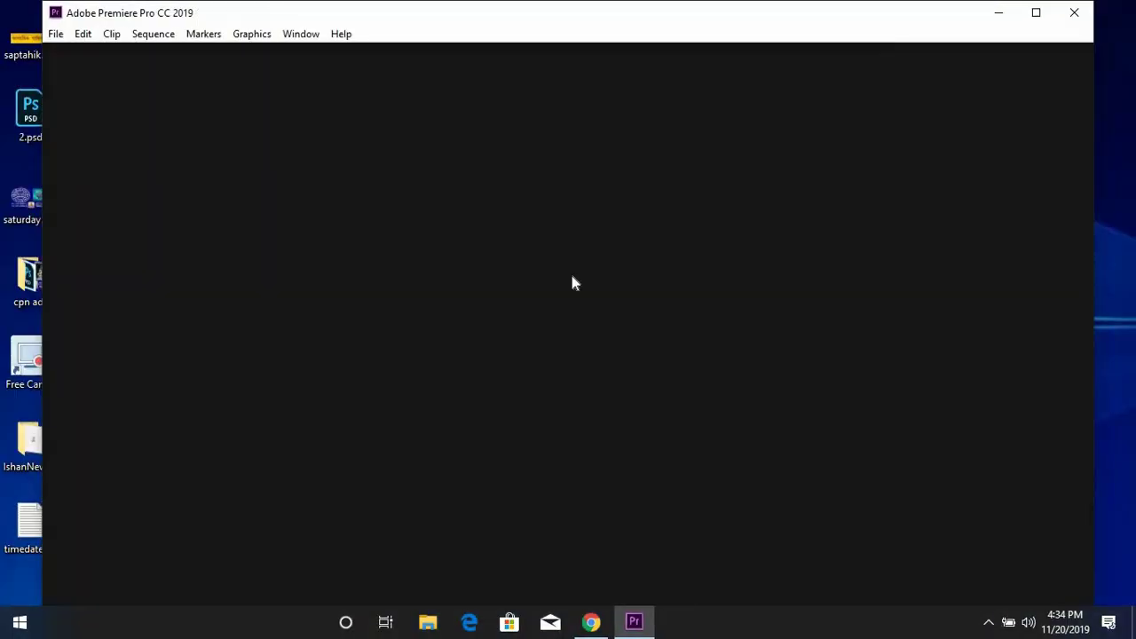
- Maximize Premiere and start a new project named 'slideshow' with HDV capture format
{"action": "left_click", "coordinate": [1033, 16]}
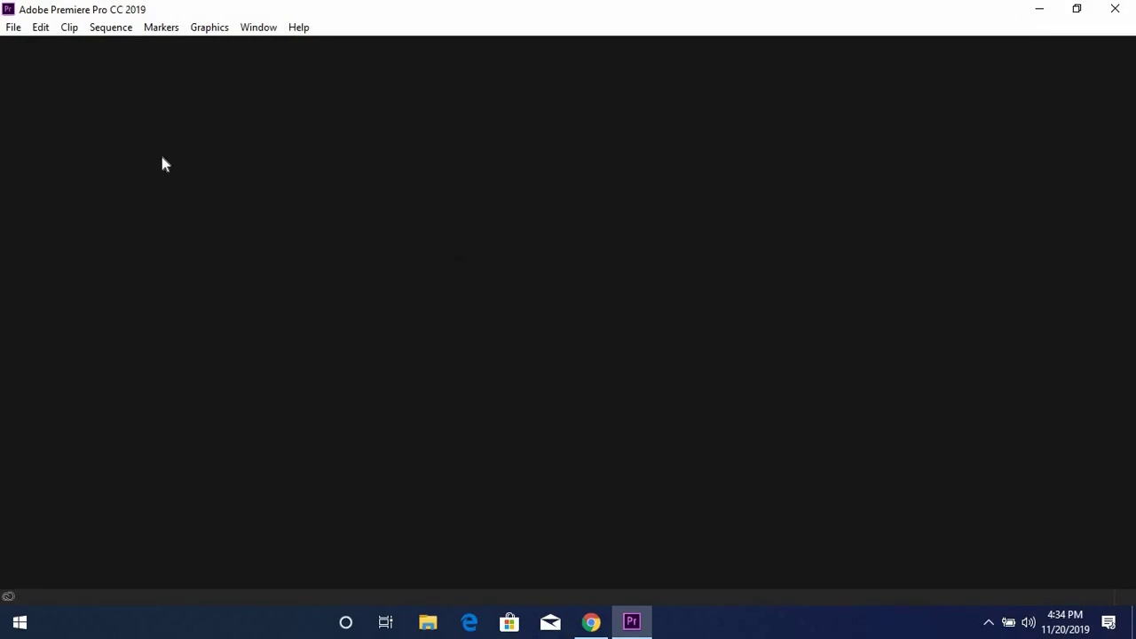
{"action": "left_click", "coordinate": [14, 30]}
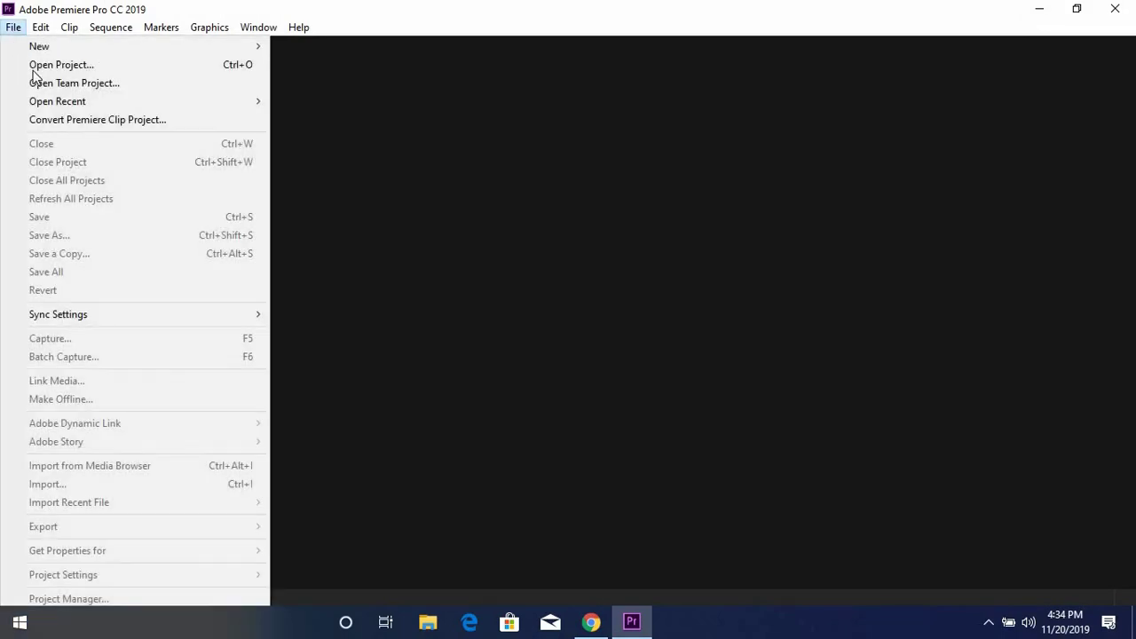
{"action": "mouse_move", "coordinate": [68, 49]}
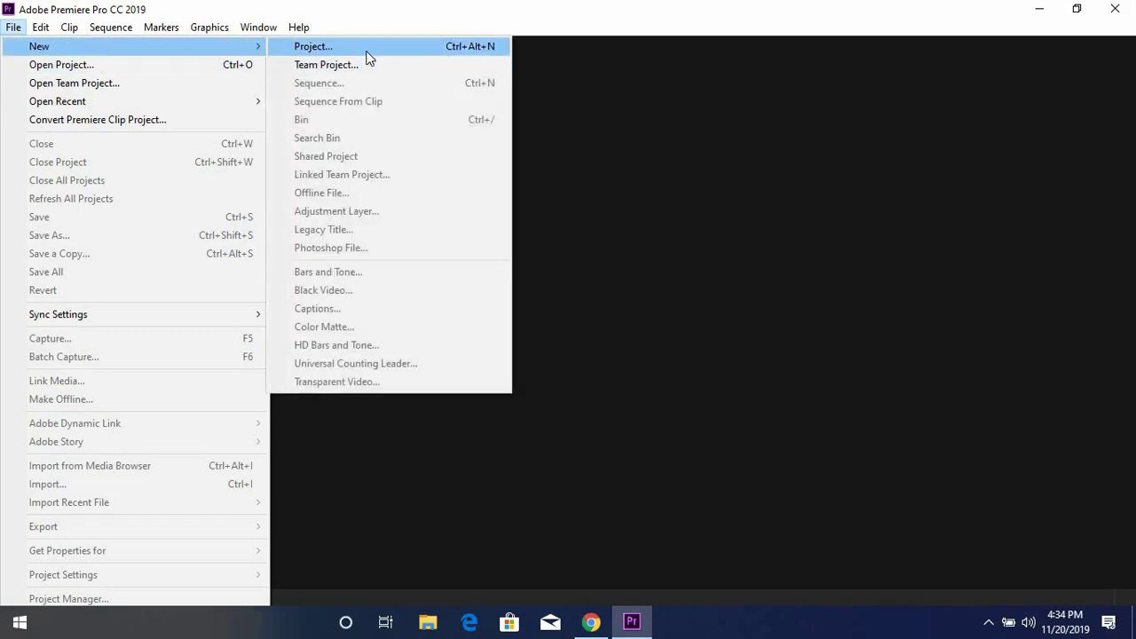
{"action": "left_click", "coordinate": [366, 47]}
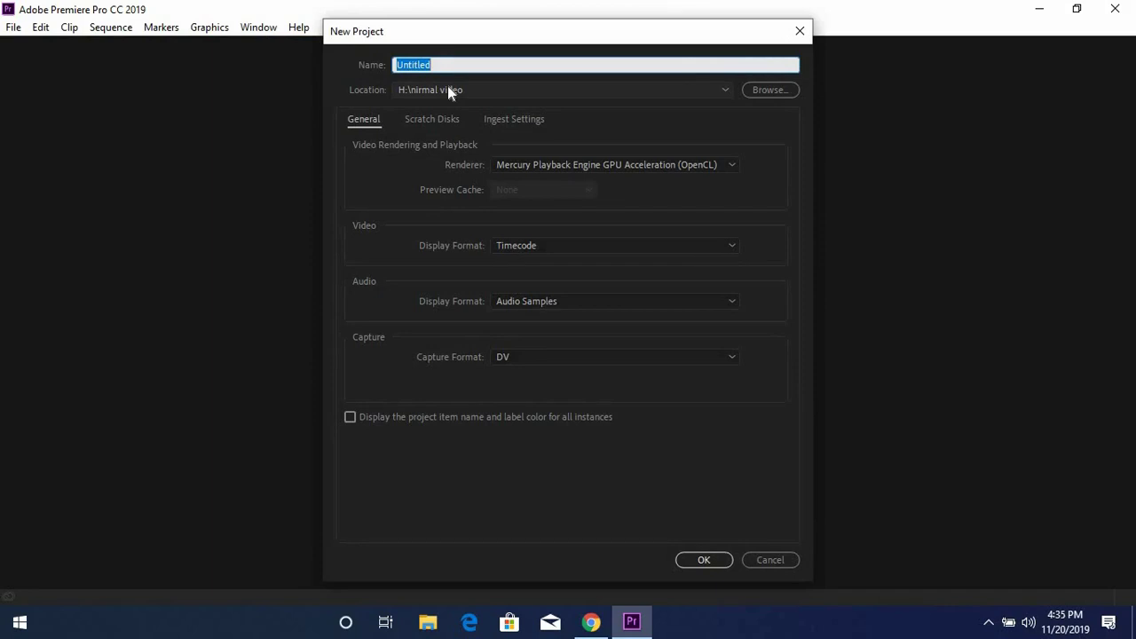
{"action": "type", "text": "slideshow"}
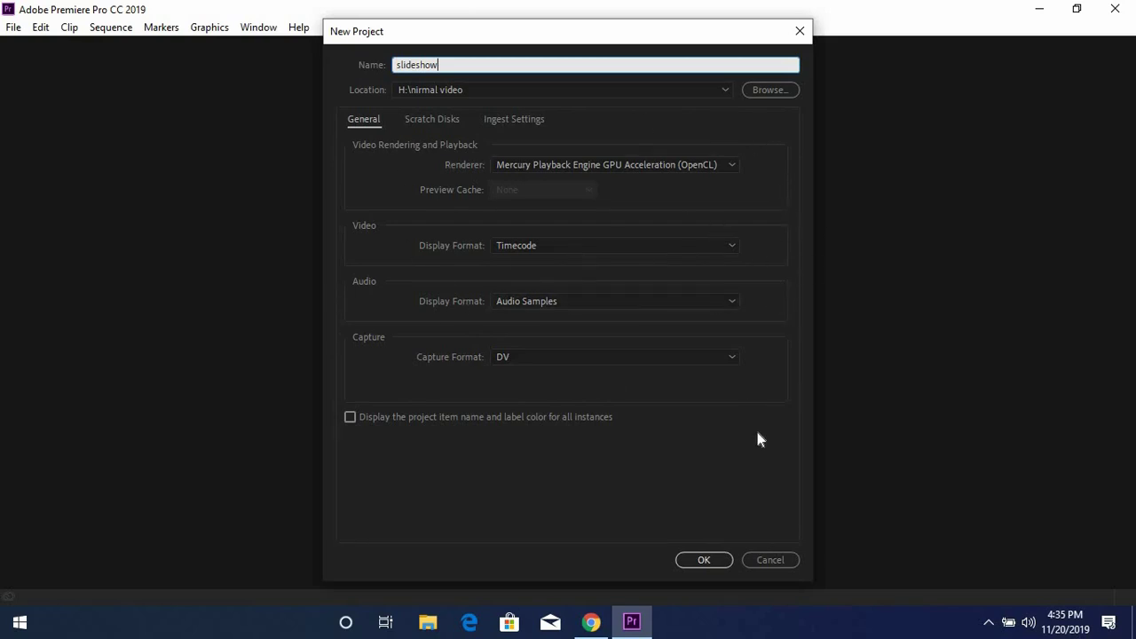
{"action": "left_click", "coordinate": [723, 357]}
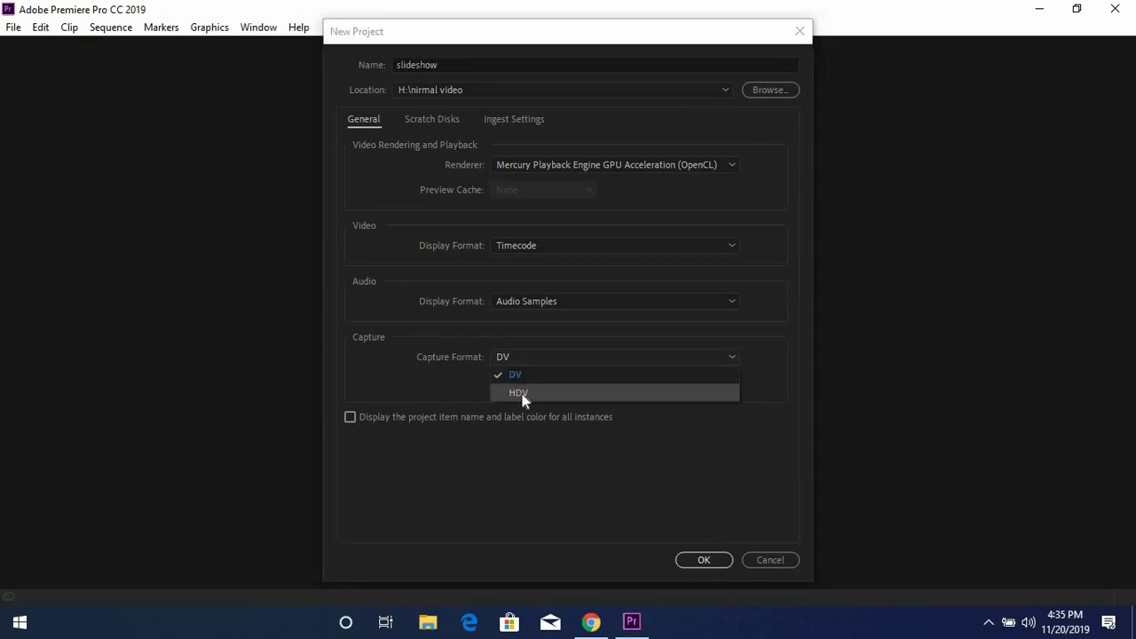
{"action": "left_click", "coordinate": [517, 395]}
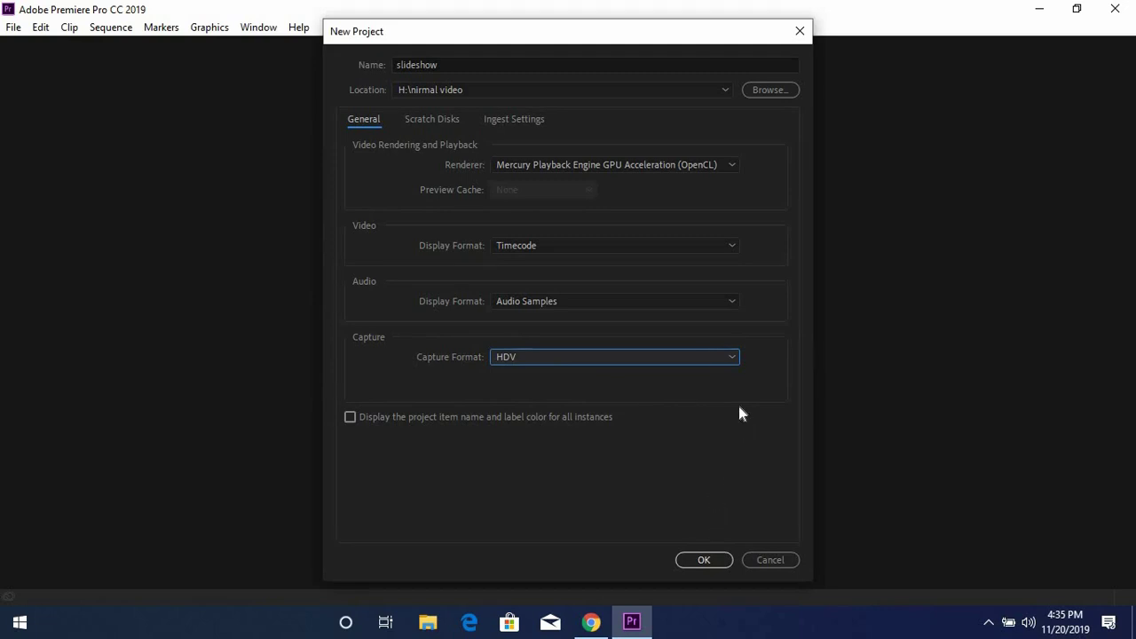
- Create the slideshow project and begin a new sequence from the Project panel
{"action": "left_click", "coordinate": [699, 558]}
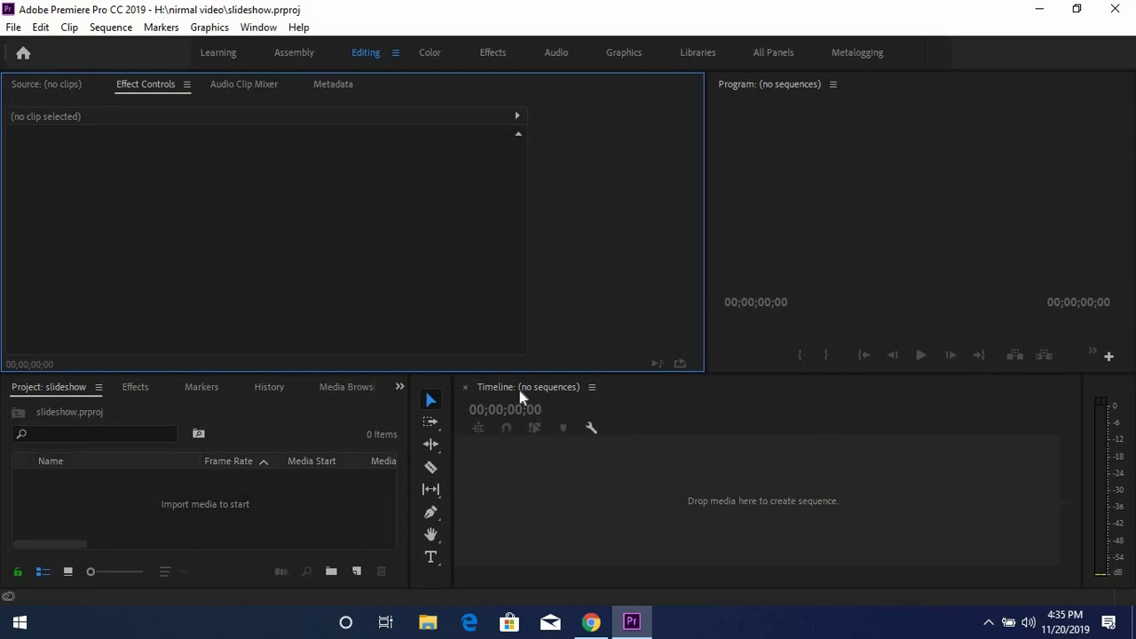
{"action": "left_click", "coordinate": [356, 571]}
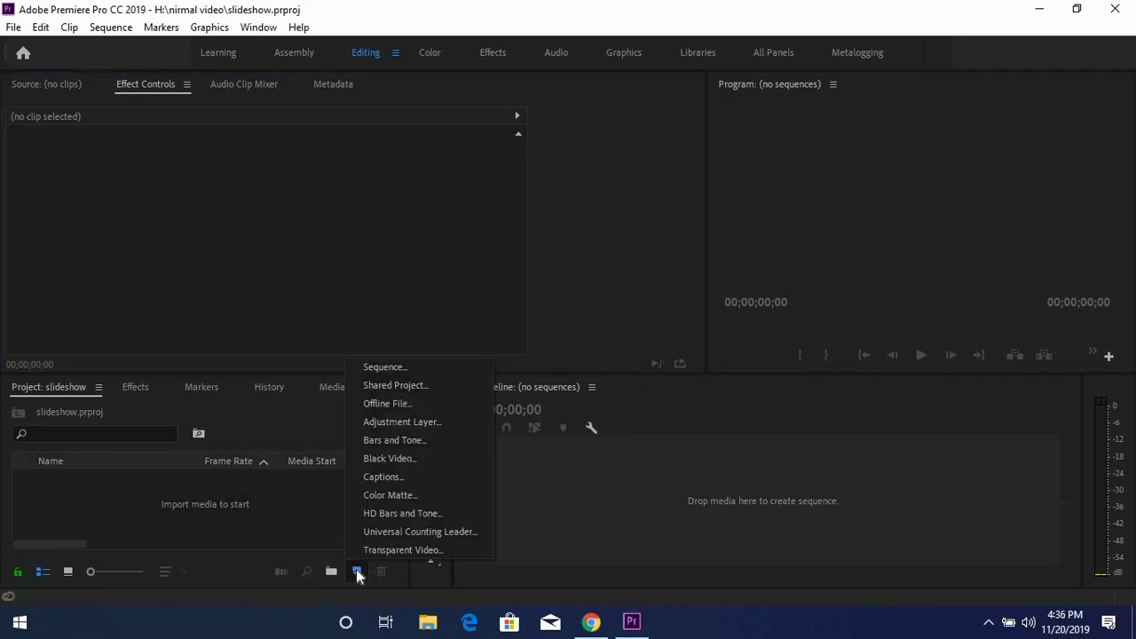
{"action": "left_click", "coordinate": [405, 366]}
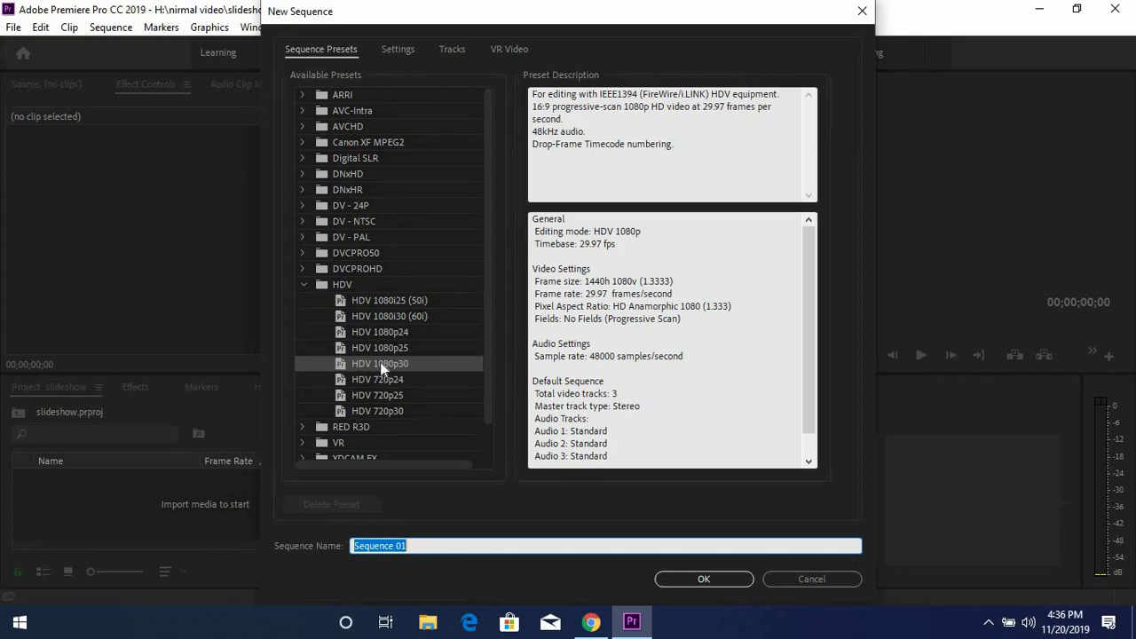
- Choose the HDV 1080p30 preset, then set Custom editing mode with a 30.00 fps timebase
{"action": "left_click", "coordinate": [341, 366]}
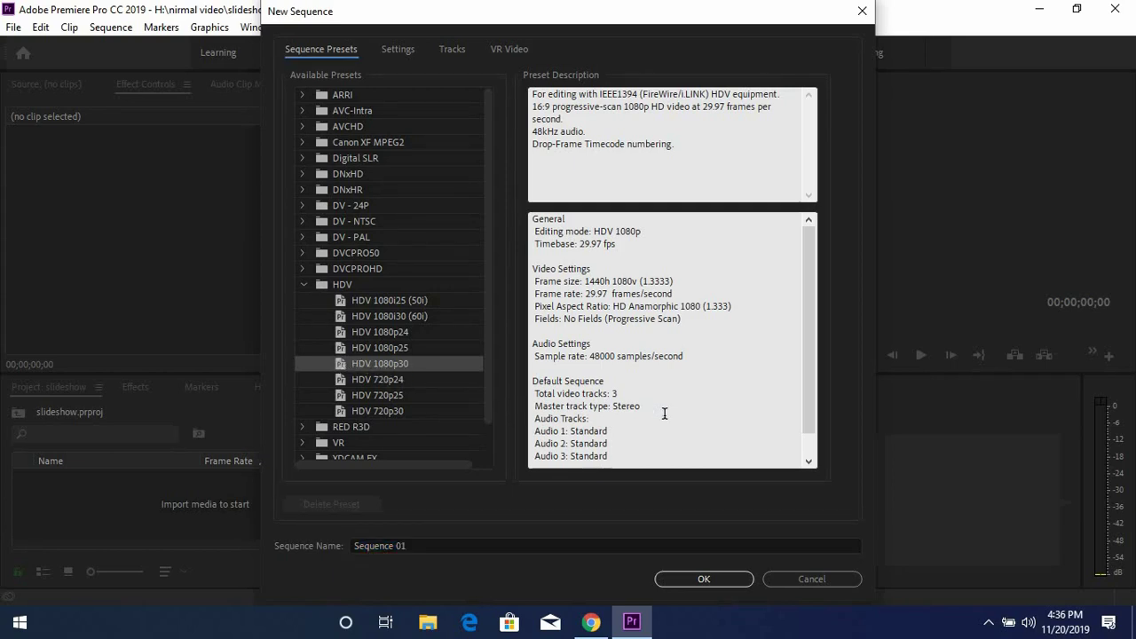
{"action": "left_click", "coordinate": [396, 48]}
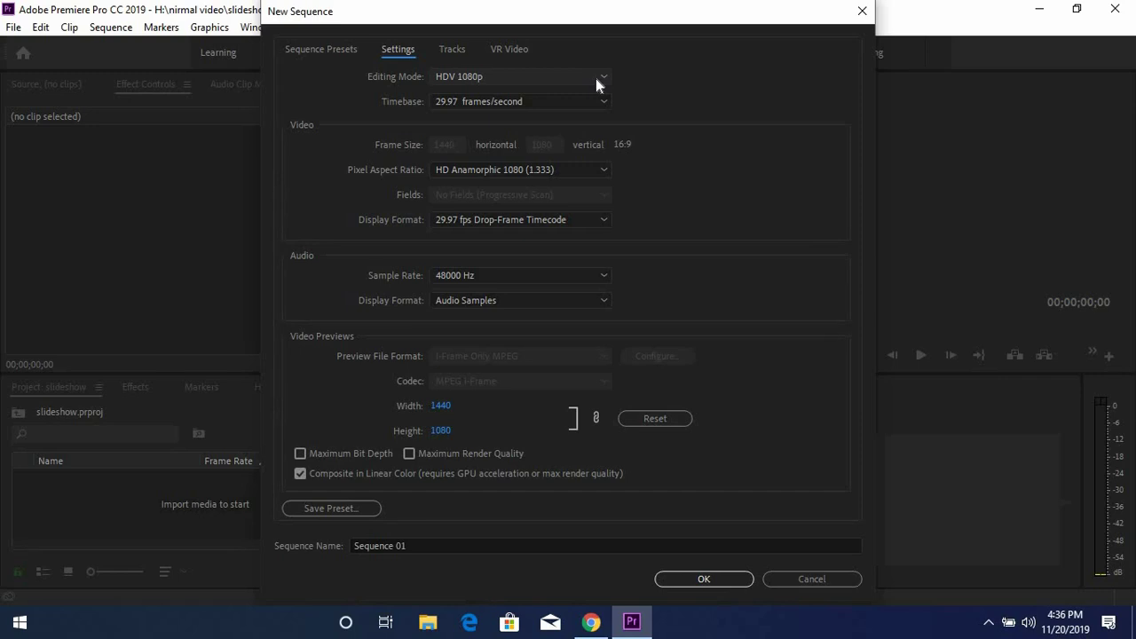
{"action": "left_click", "coordinate": [596, 78]}
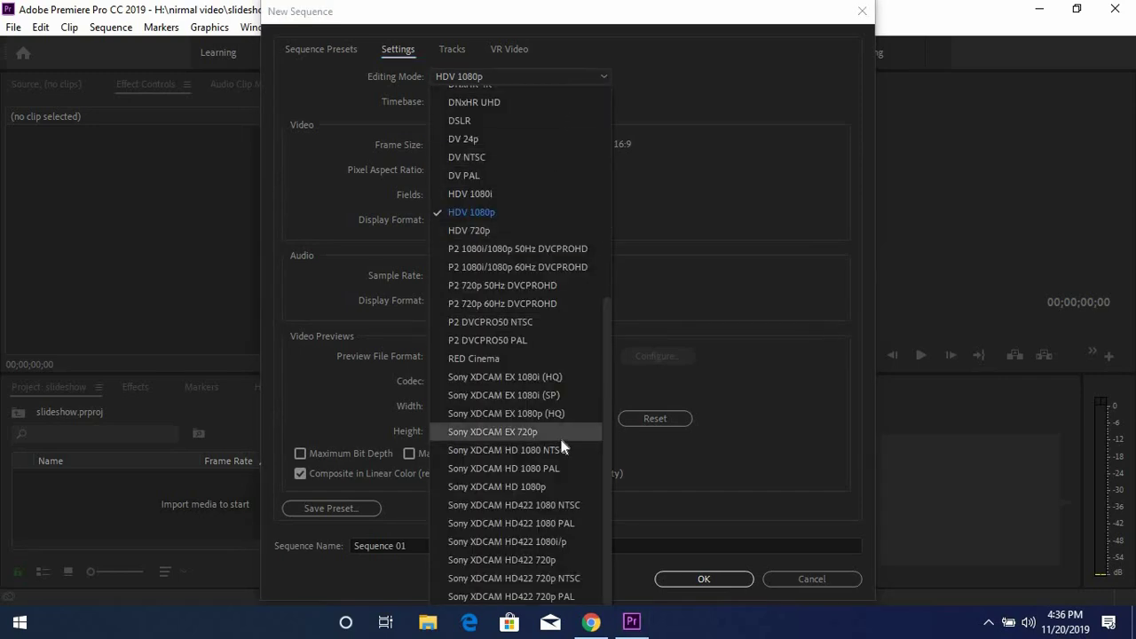
{"action": "scroll", "coordinate": [561, 441], "scroll_direction": "up", "scroll_amount": 7}
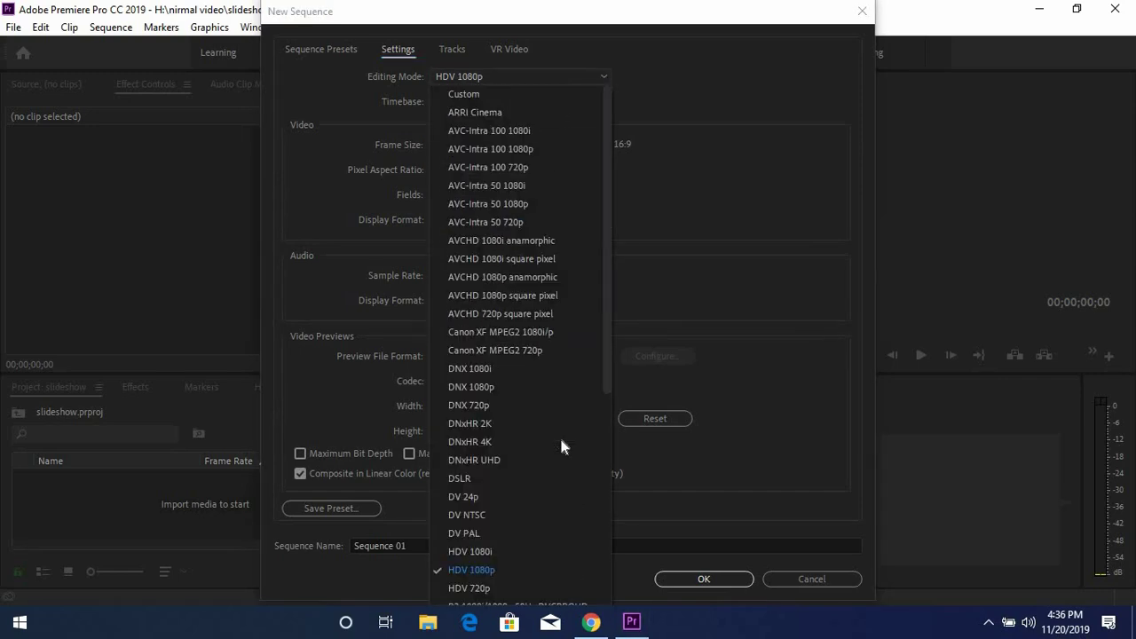
{"action": "left_click", "coordinate": [497, 99]}
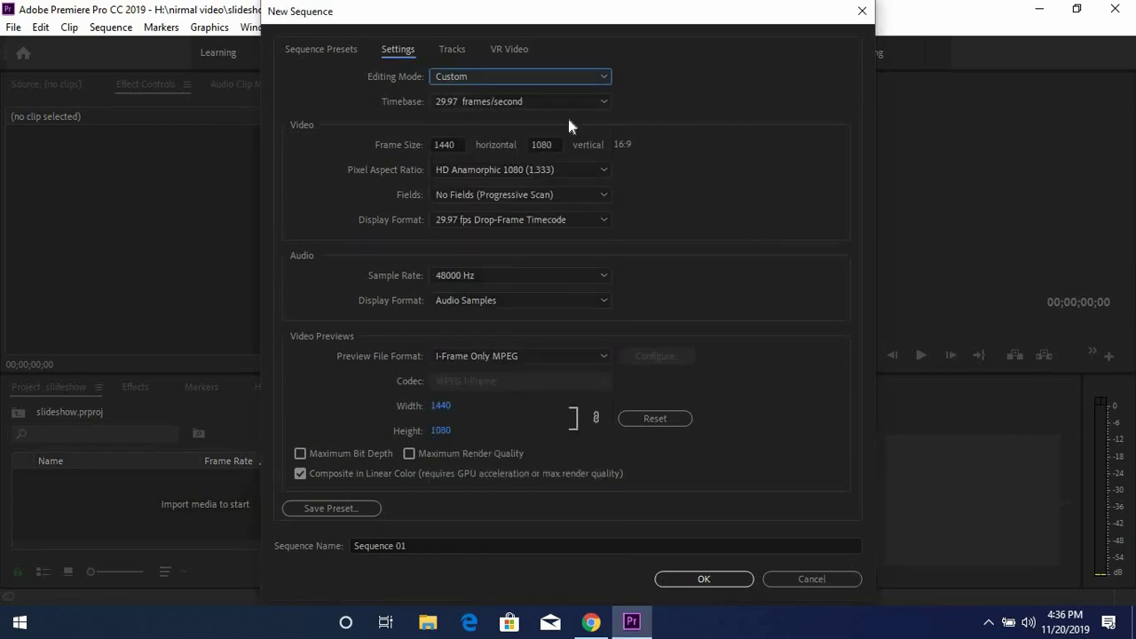
{"action": "left_click", "coordinate": [547, 99]}
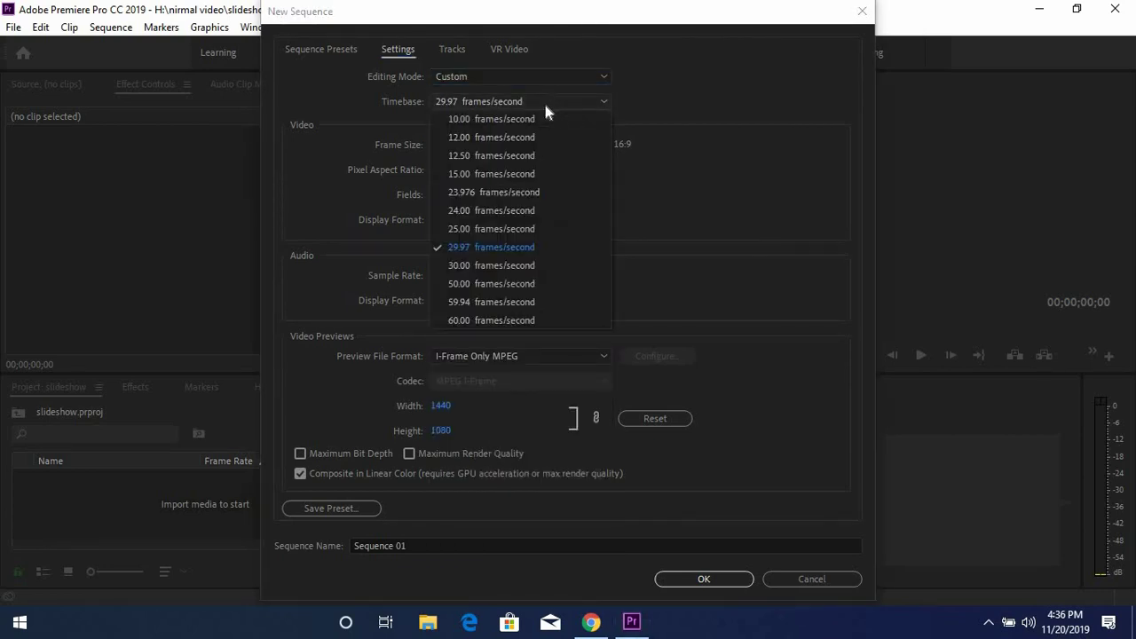
{"action": "left_click", "coordinate": [481, 266]}
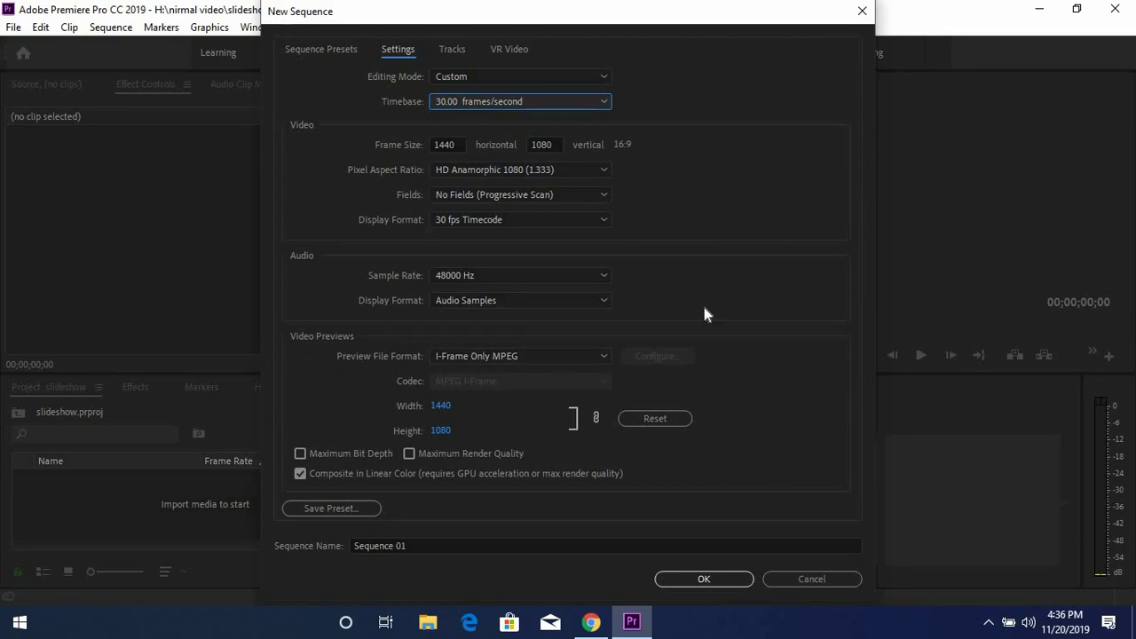
- Set preview files to QuickTime with the DVCPRO HD 1080p25 codec
{"action": "left_click", "coordinate": [547, 356]}
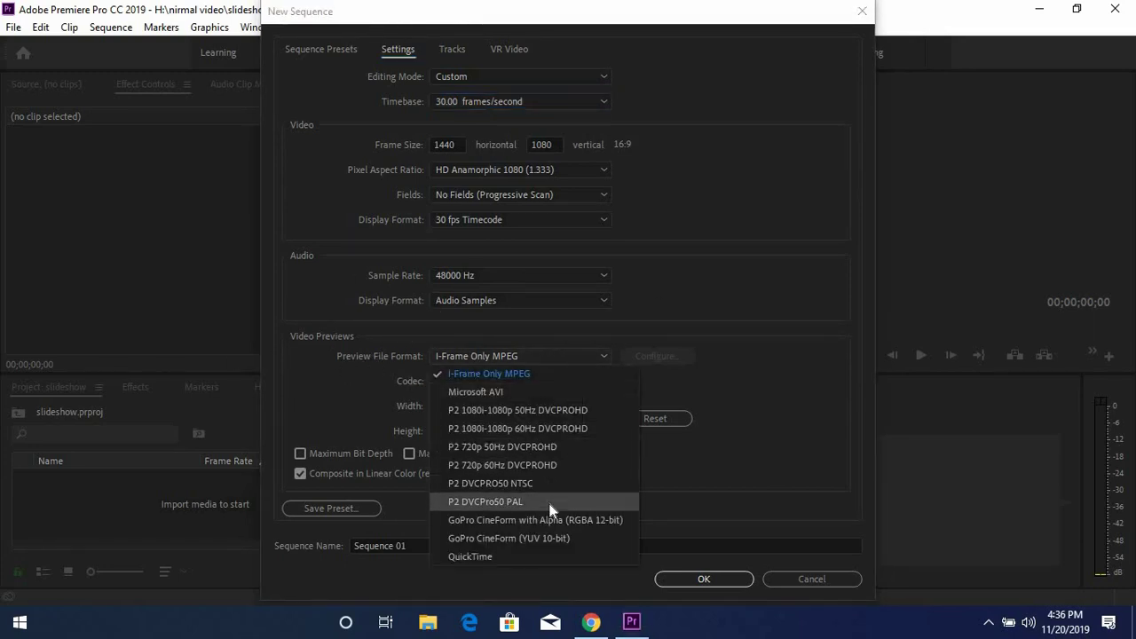
{"action": "left_click", "coordinate": [488, 557]}
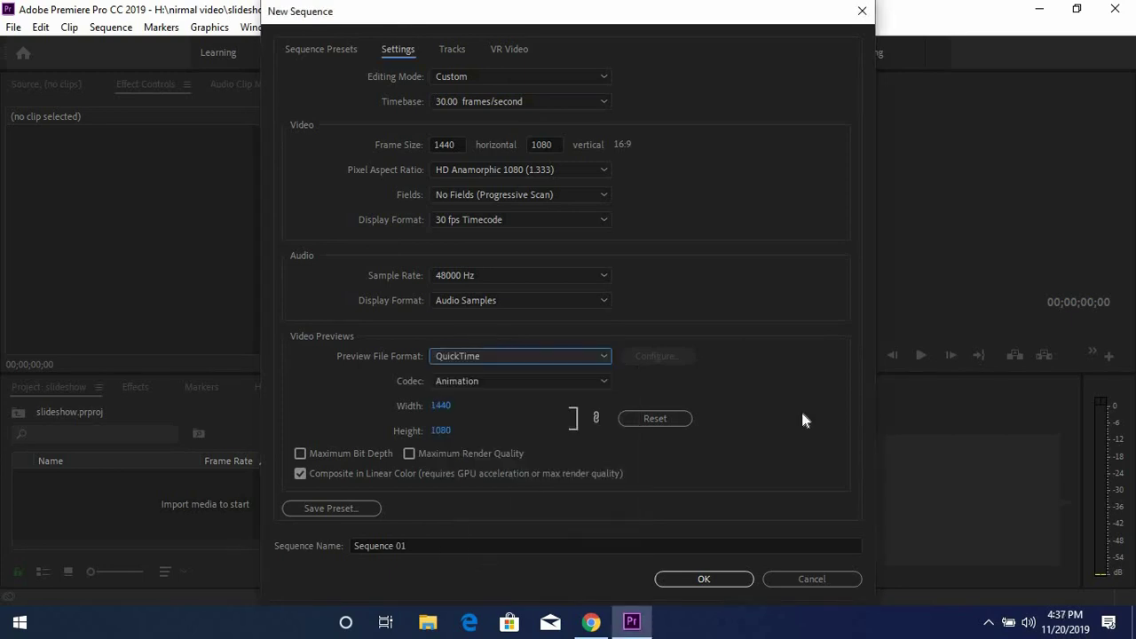
{"action": "left_click", "coordinate": [593, 384]}
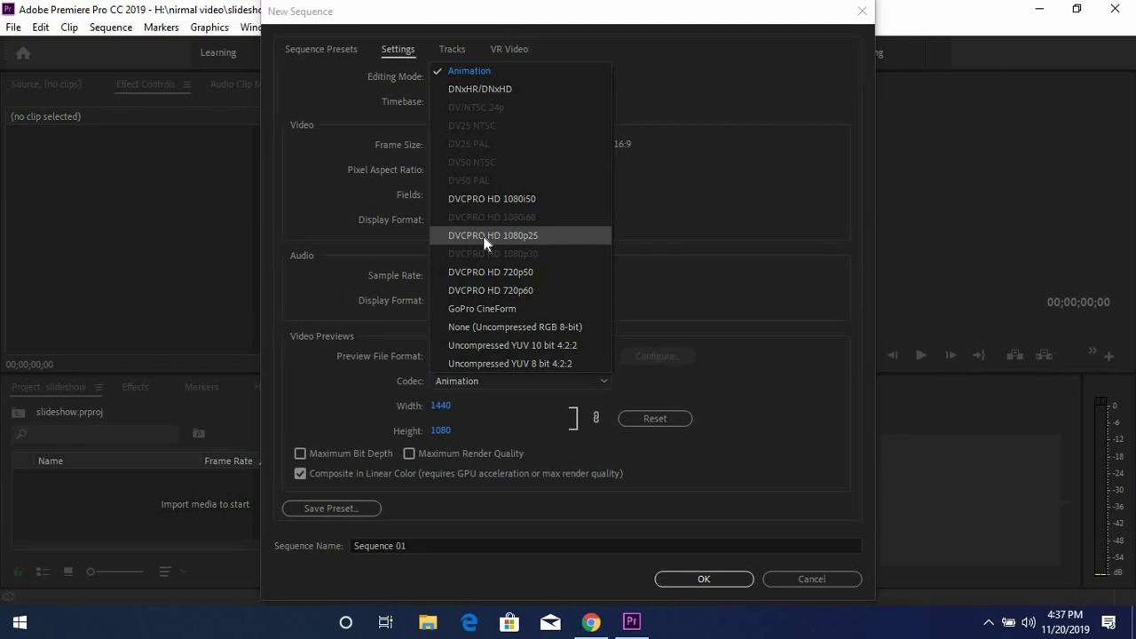
{"action": "left_click", "coordinate": [486, 238]}
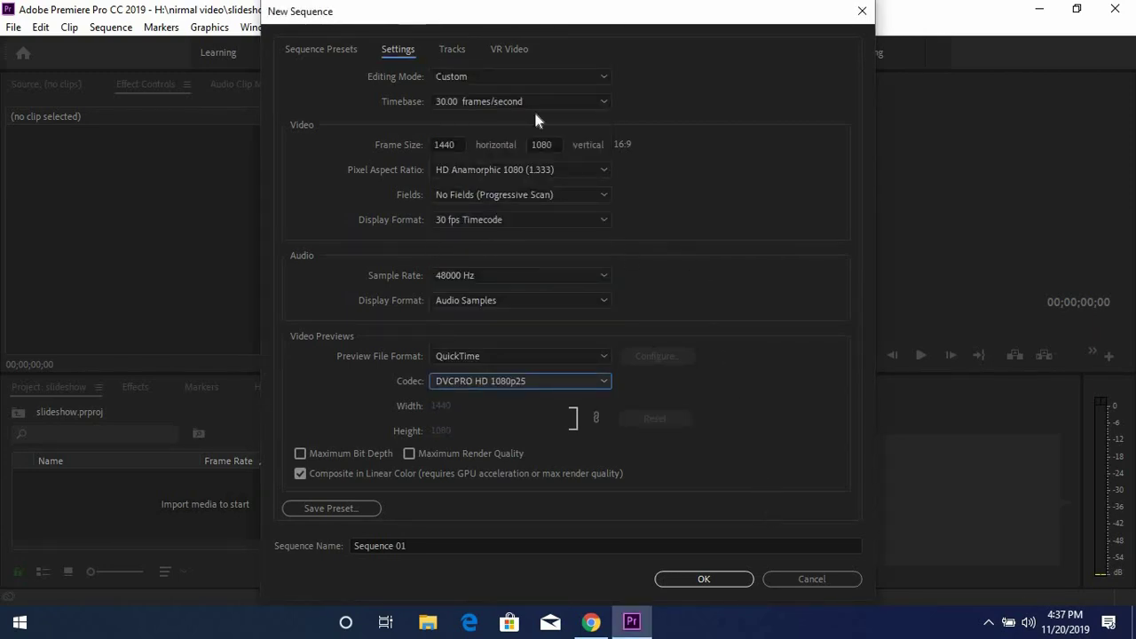
- Review the Tracks and VR Video settings, then create Sequence 01
{"action": "left_click", "coordinate": [451, 51]}
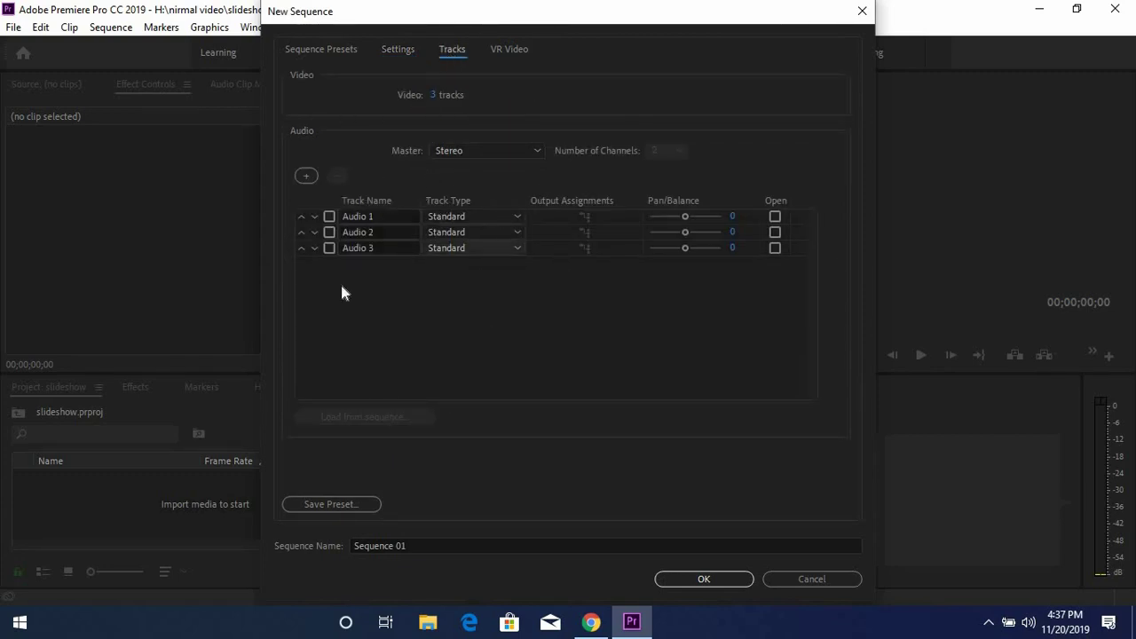
{"action": "left_click", "coordinate": [502, 50]}
{"action": "left_click", "coordinate": [317, 51]}
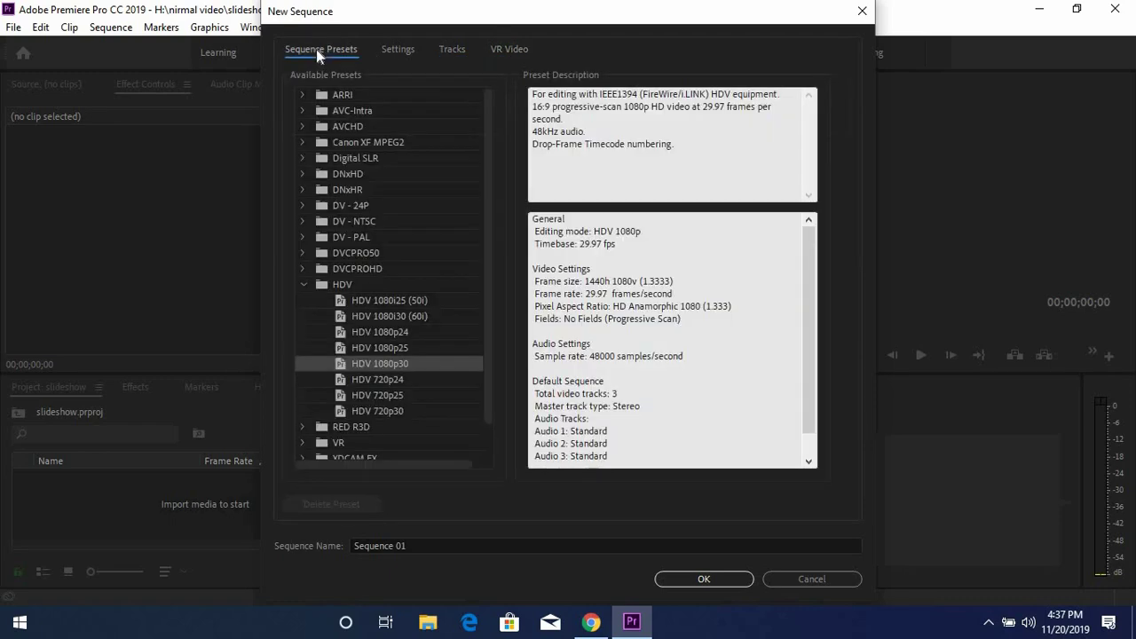
{"action": "left_click", "coordinate": [706, 580]}
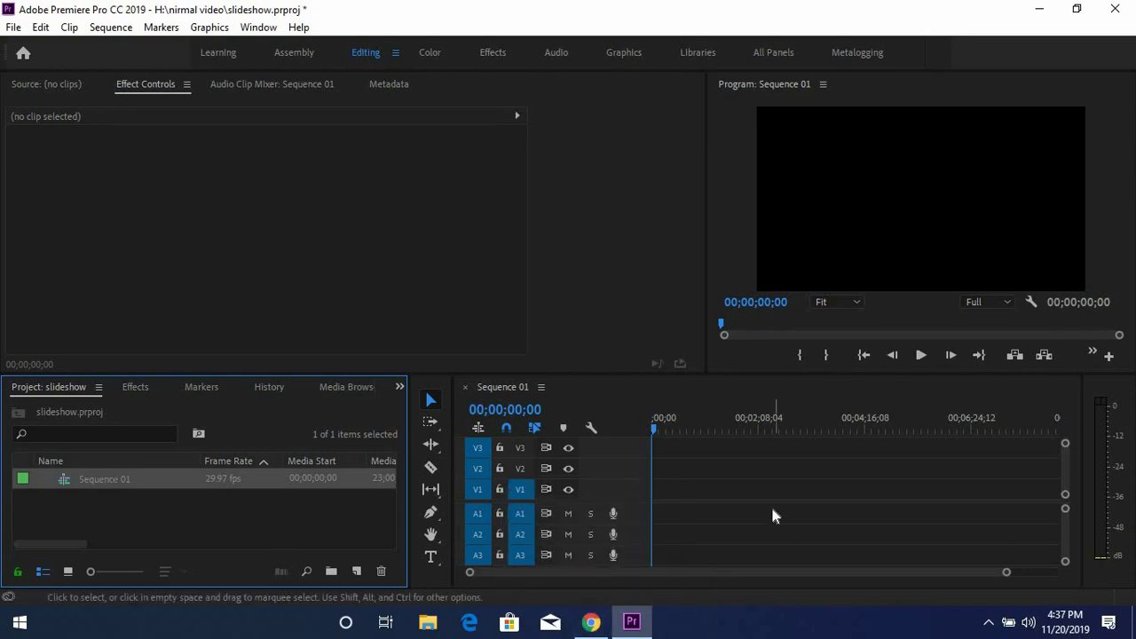
- Open the Desktop > astro > nabinsir folder in a maximized File Explorer window
{"action": "left_click", "coordinate": [432, 628]}
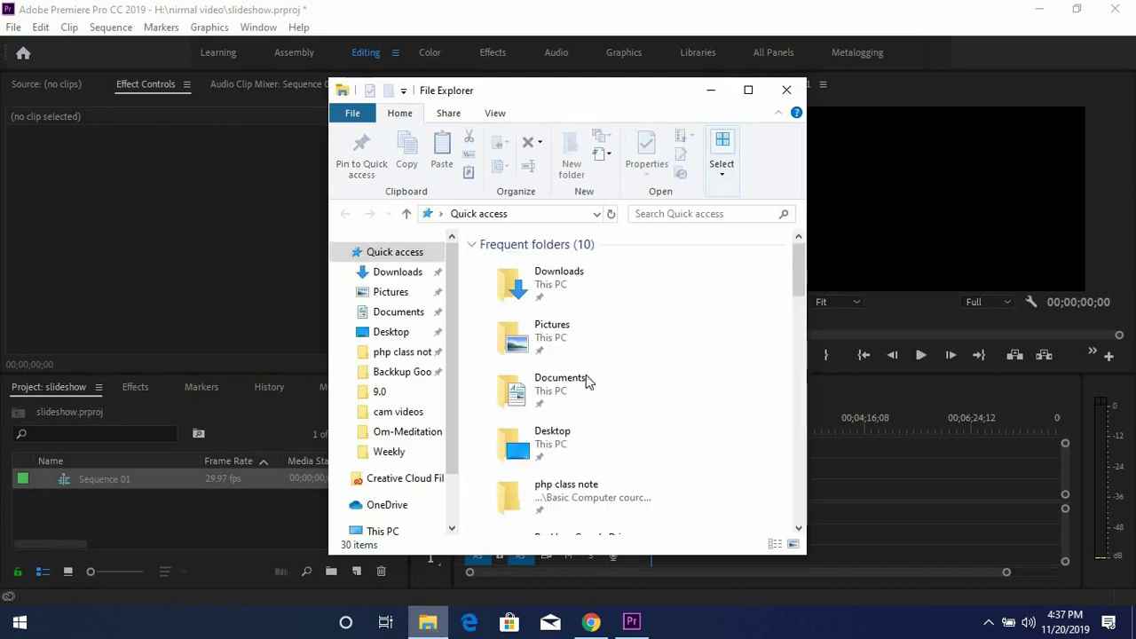
{"action": "left_click", "coordinate": [750, 89]}
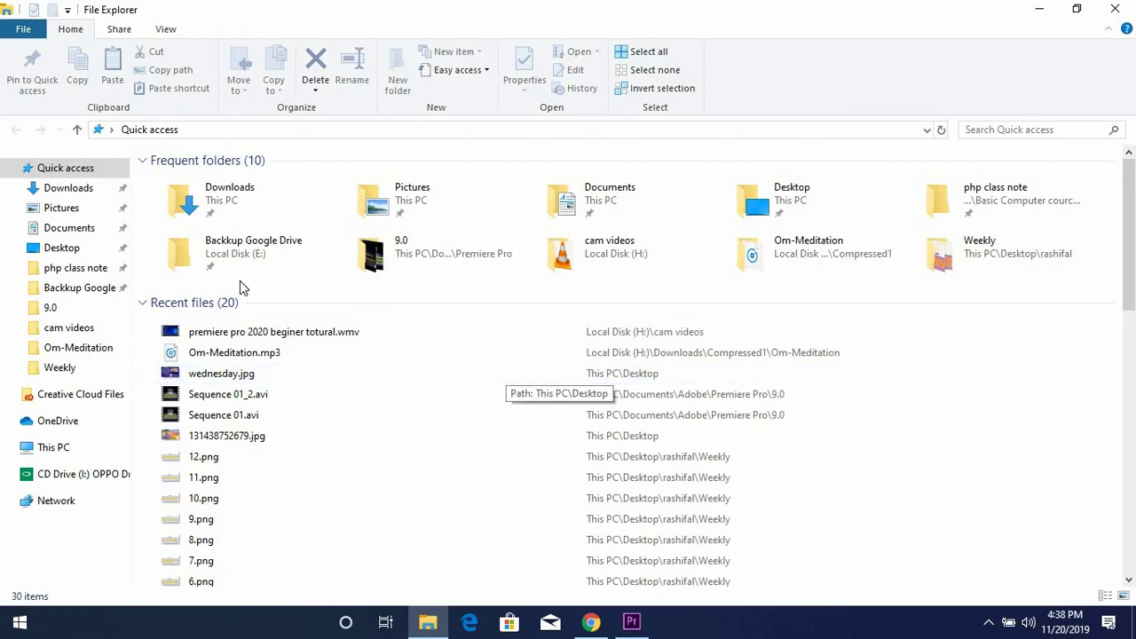
{"action": "left_click", "coordinate": [55, 249]}
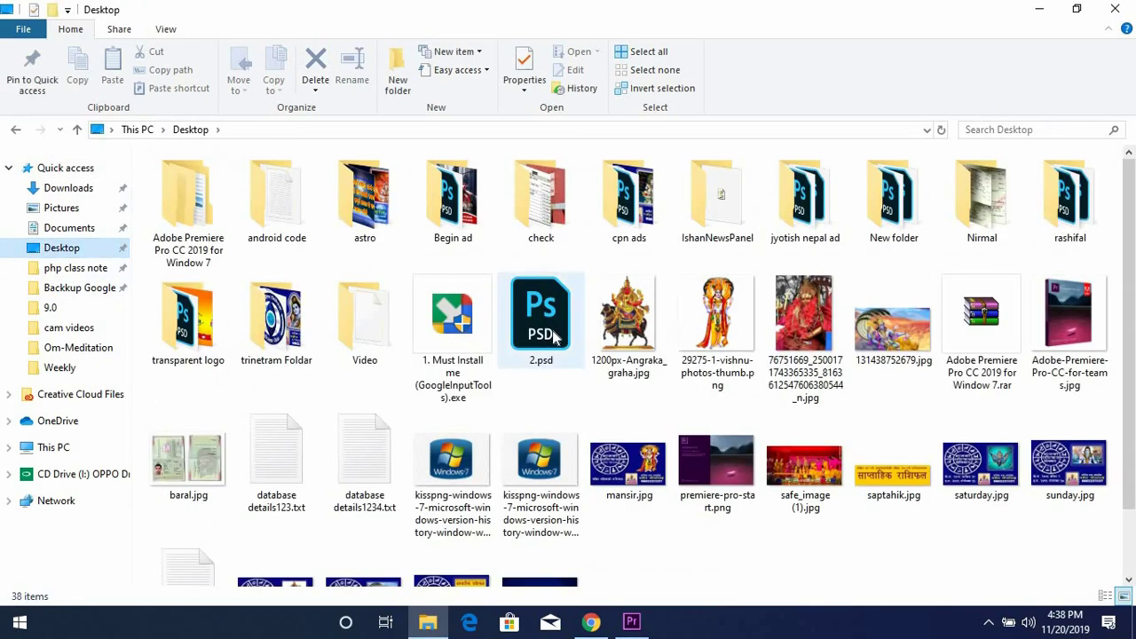
{"action": "double_click", "coordinate": [367, 202]}
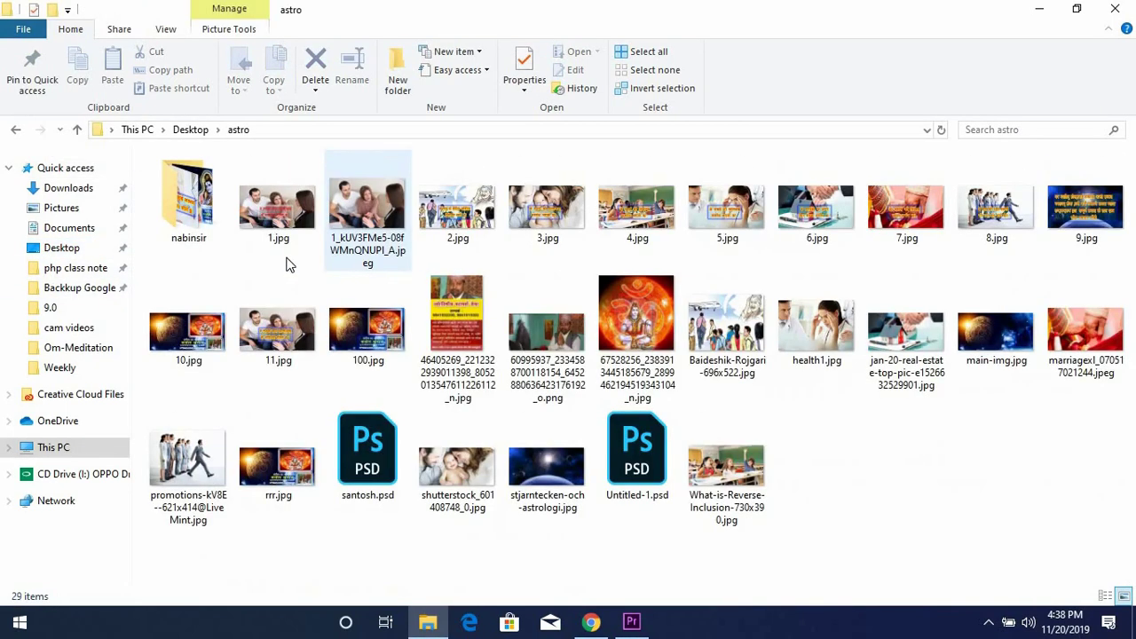
{"action": "double_click", "coordinate": [198, 210]}
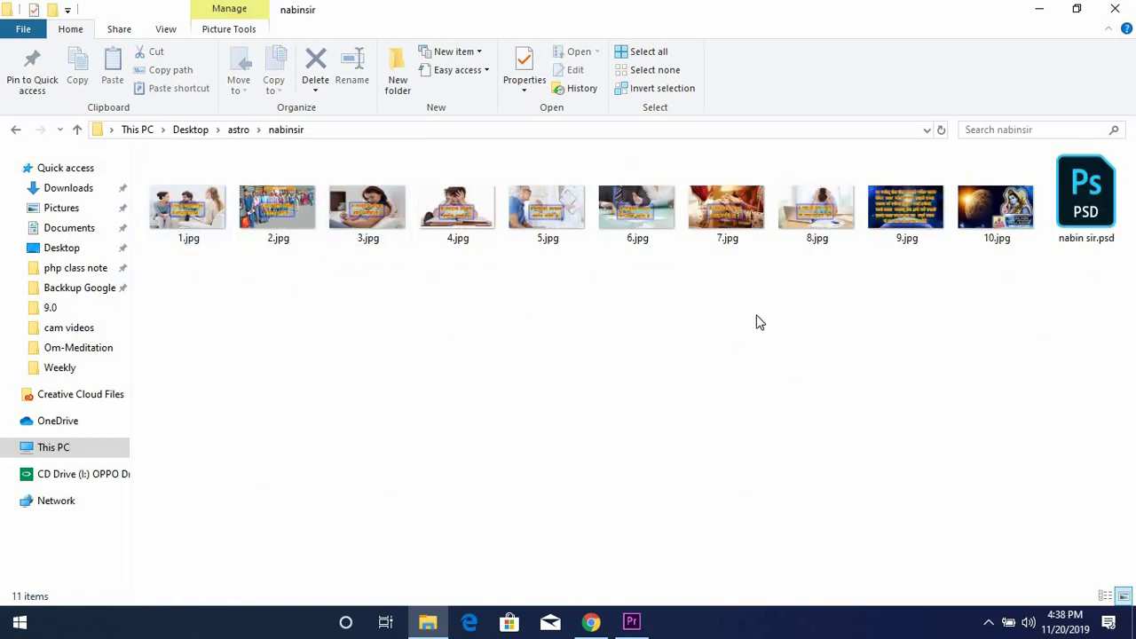
- Select images 1.jpg–10.jpg and drag them into the Premiere project
{"action": "left_click_drag", "start_coordinate": [1037, 259], "coordinate": [152, 231]}
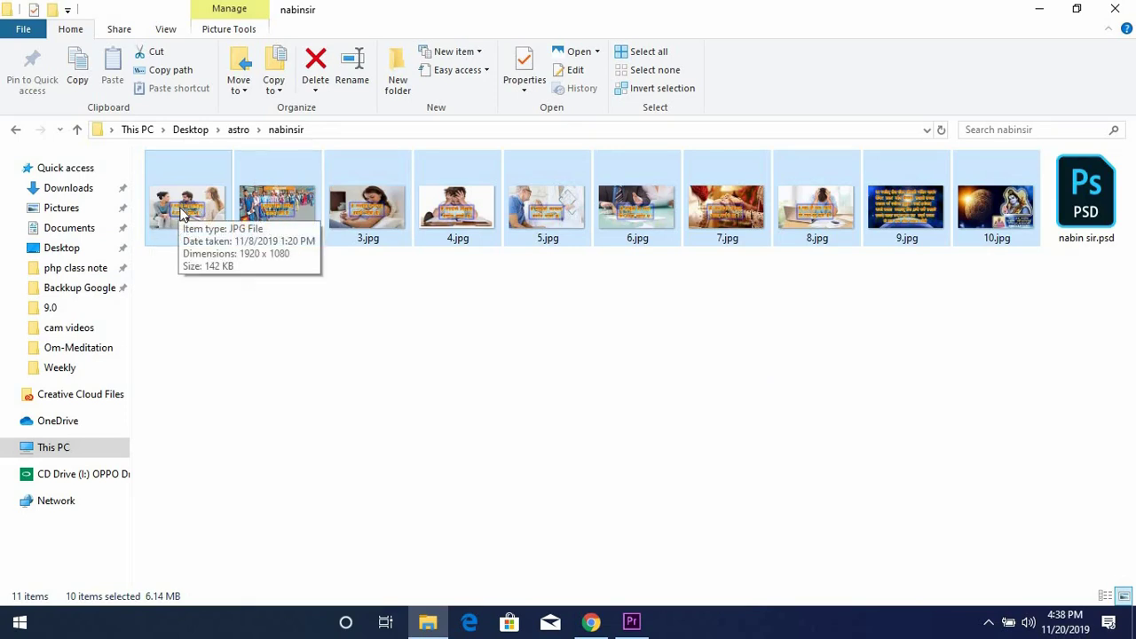
{"action": "left_click_drag", "start_coordinate": [182, 213], "coordinate": [633, 625]}
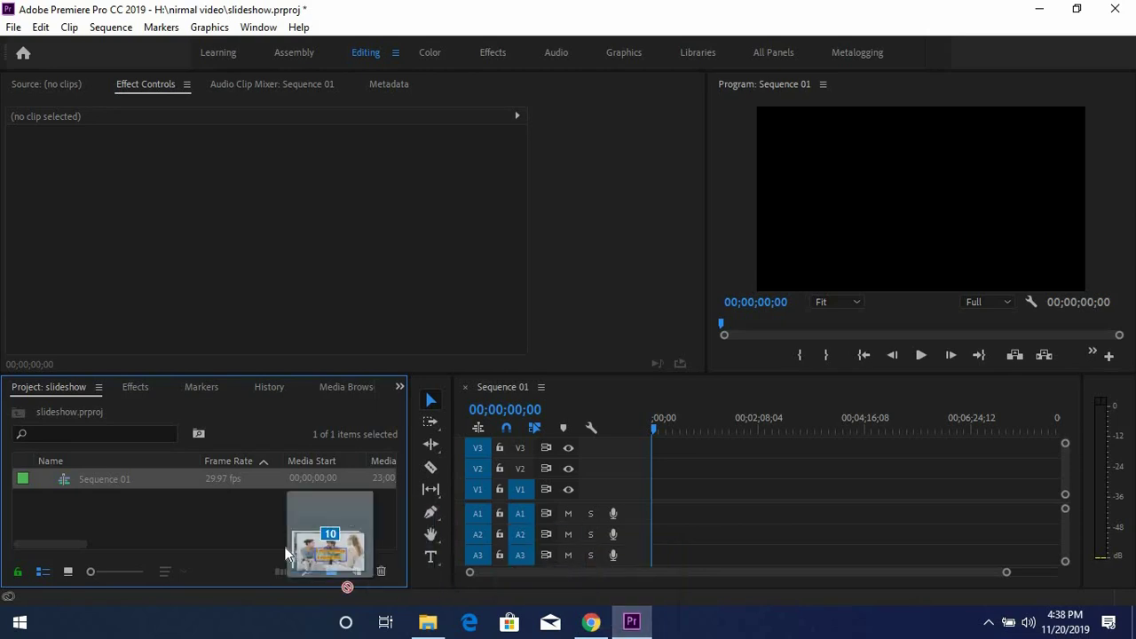
{"action": "left_click_drag", "start_coordinate": [633, 625], "coordinate": [266, 530]}
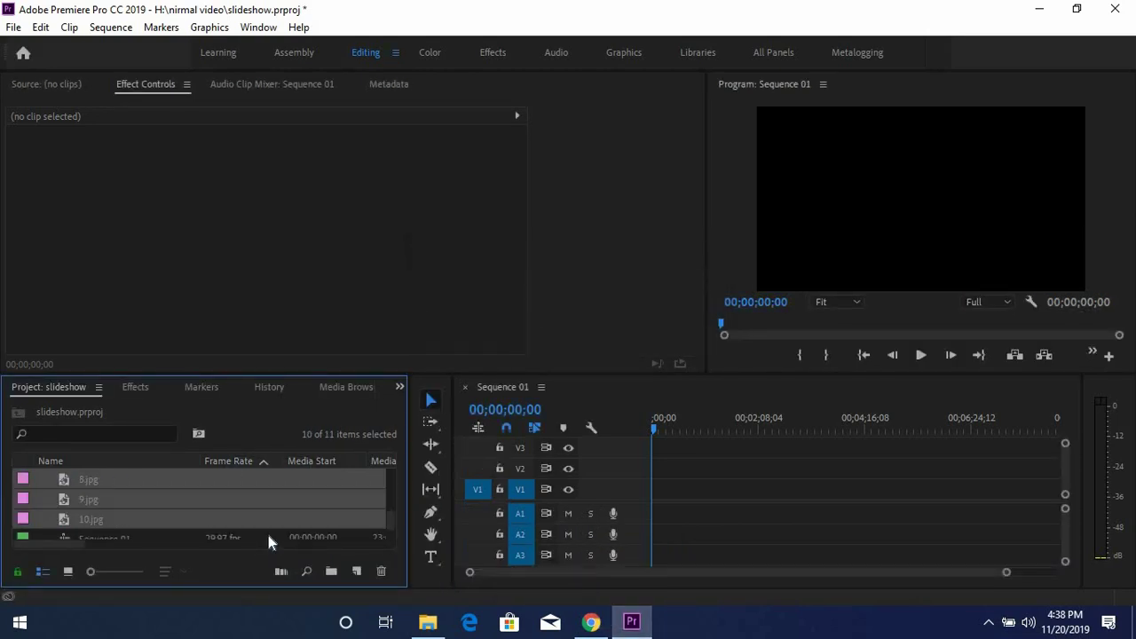
- Place 1.jpg from the Project panel onto track V2 at 00;00;00;00
{"action": "scroll", "coordinate": [258, 504], "scroll_direction": "up", "scroll_amount": 5}
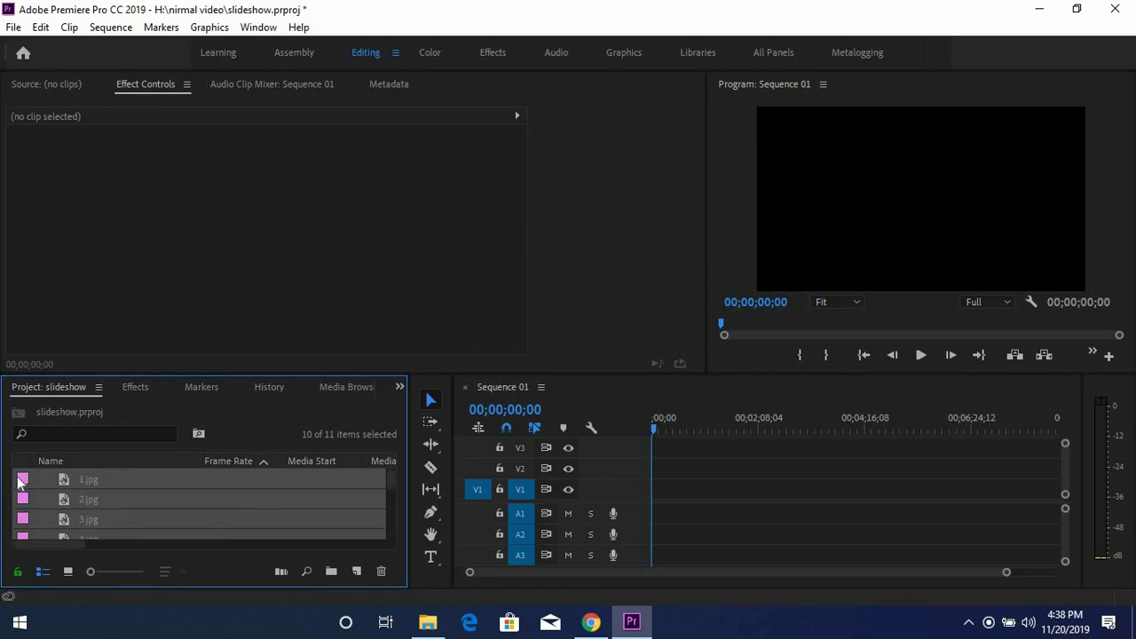
{"action": "left_click", "coordinate": [24, 481]}
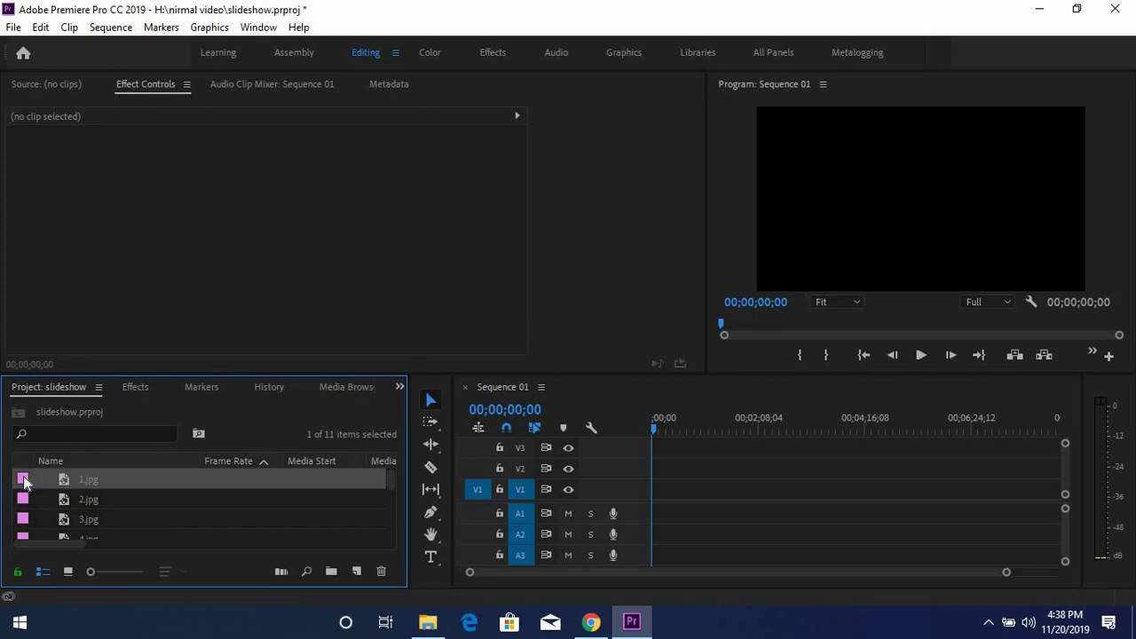
{"action": "mouse_move", "coordinate": [24, 481]}
{"action": "left_mouse_down"}
{"action": "mouse_move", "coordinate": [22, 494]}
{"action": "mouse_move", "coordinate": [24, 480]}
{"action": "left_mouse_up"}
{"action": "mouse_move", "coordinate": [76, 486]}
{"action": "left_mouse_down"}
{"action": "mouse_move", "coordinate": [664, 475]}
{"action": "mouse_move", "coordinate": [655, 480]}
{"action": "left_mouse_up"}
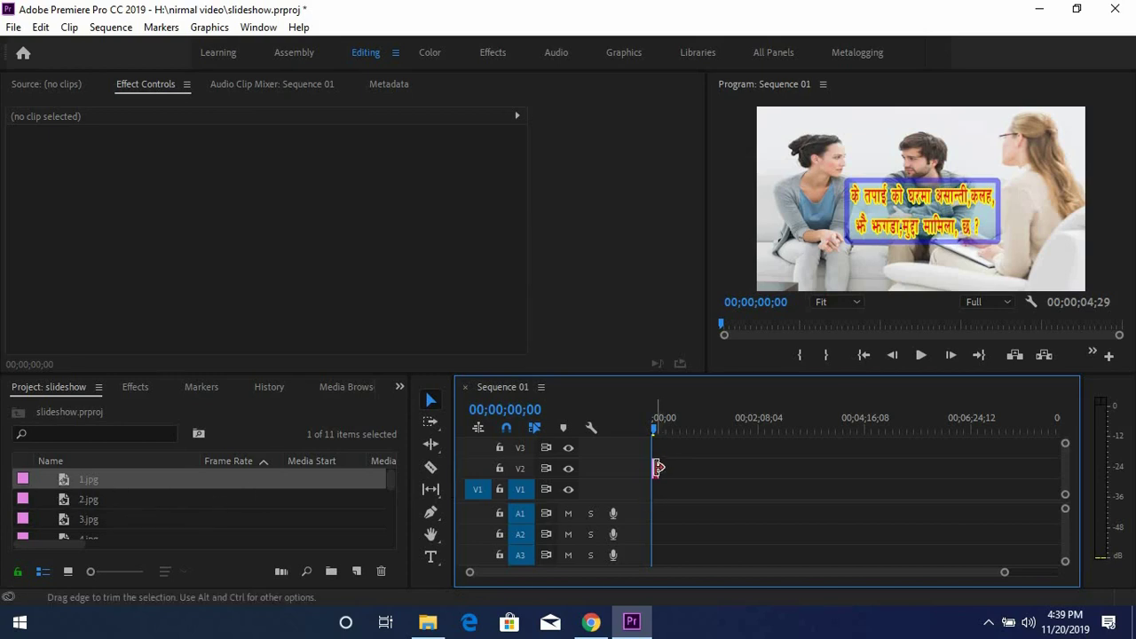
- Lengthen 1.jpg by 10 seconds and add 2.jpg through 5.jpg in order on V2
{"action": "left_click_drag", "start_coordinate": [658, 468], "coordinate": [662, 468]}
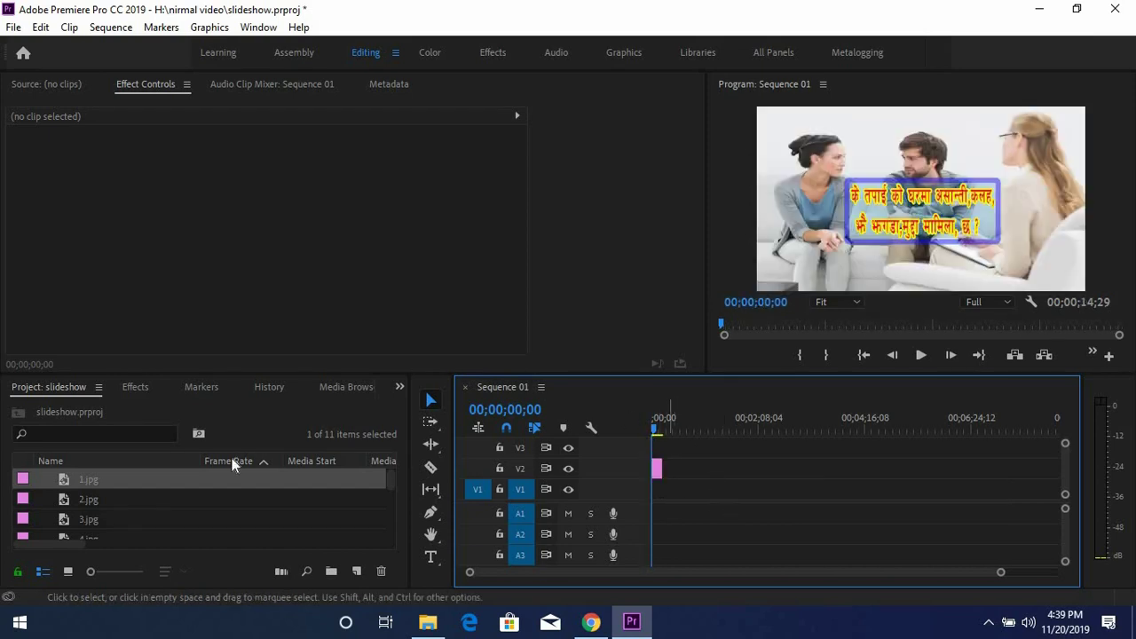
{"action": "mouse_move", "coordinate": [30, 502]}
{"action": "left_mouse_down"}
{"action": "mouse_move", "coordinate": [690, 468]}
{"action": "mouse_move", "coordinate": [677, 467]}
{"action": "left_mouse_up"}
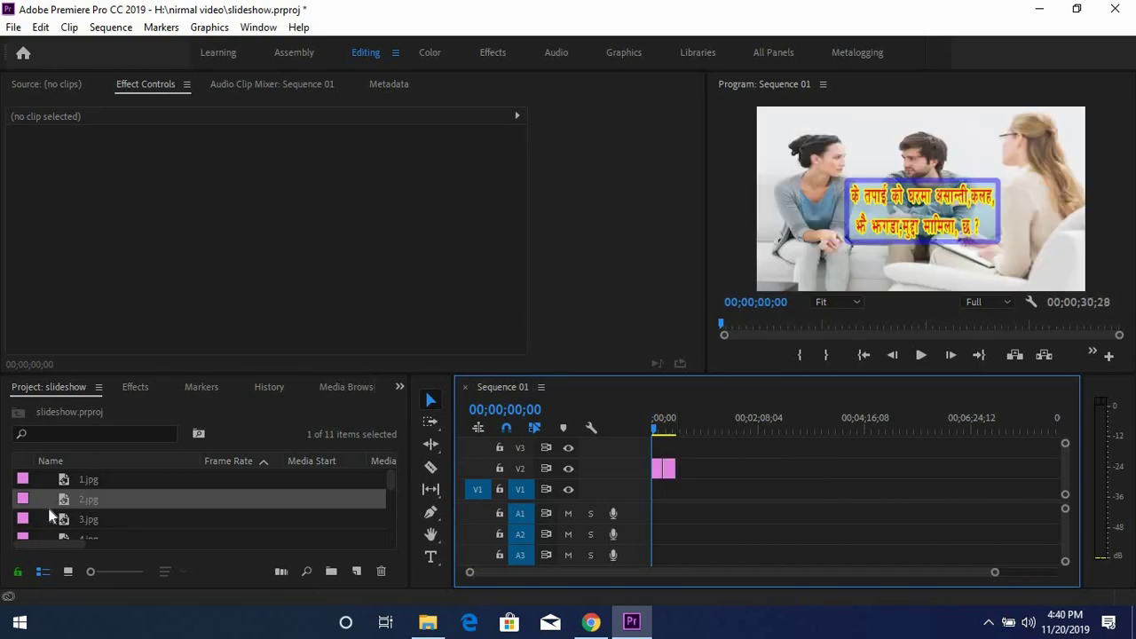
{"action": "left_click_drag", "start_coordinate": [28, 521], "coordinate": [689, 471]}
{"action": "scroll", "coordinate": [165, 507], "scroll_direction": "down", "scroll_amount": 2}
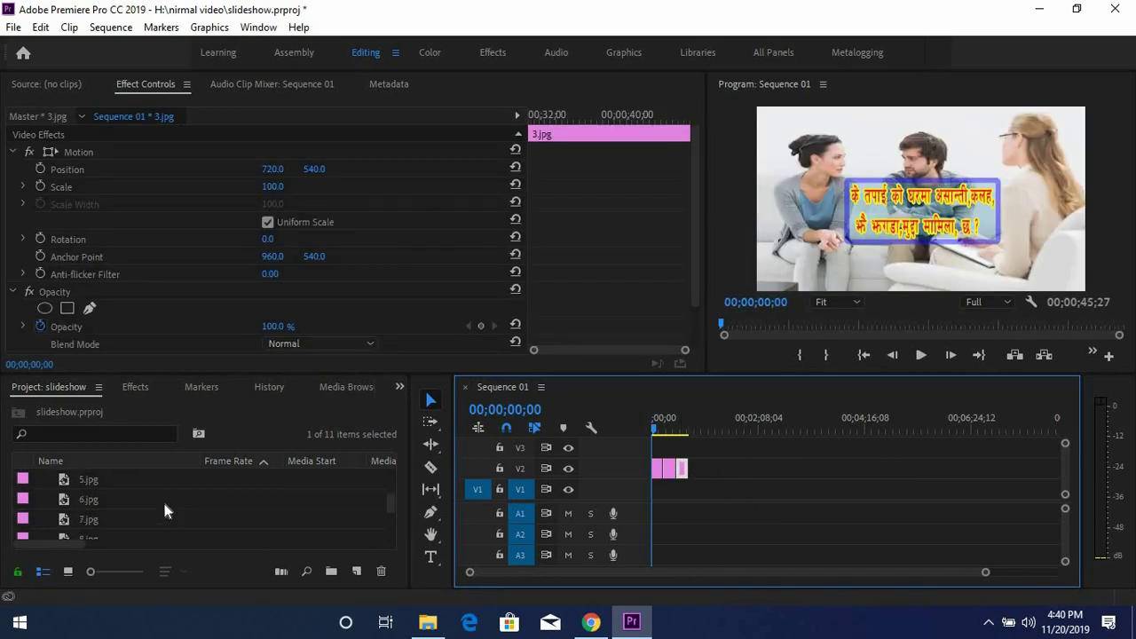
{"action": "scroll", "coordinate": [165, 510], "scroll_direction": "up", "scroll_amount": 1}
{"action": "scroll", "coordinate": [165, 510], "scroll_direction": "up", "scroll_amount": 1}
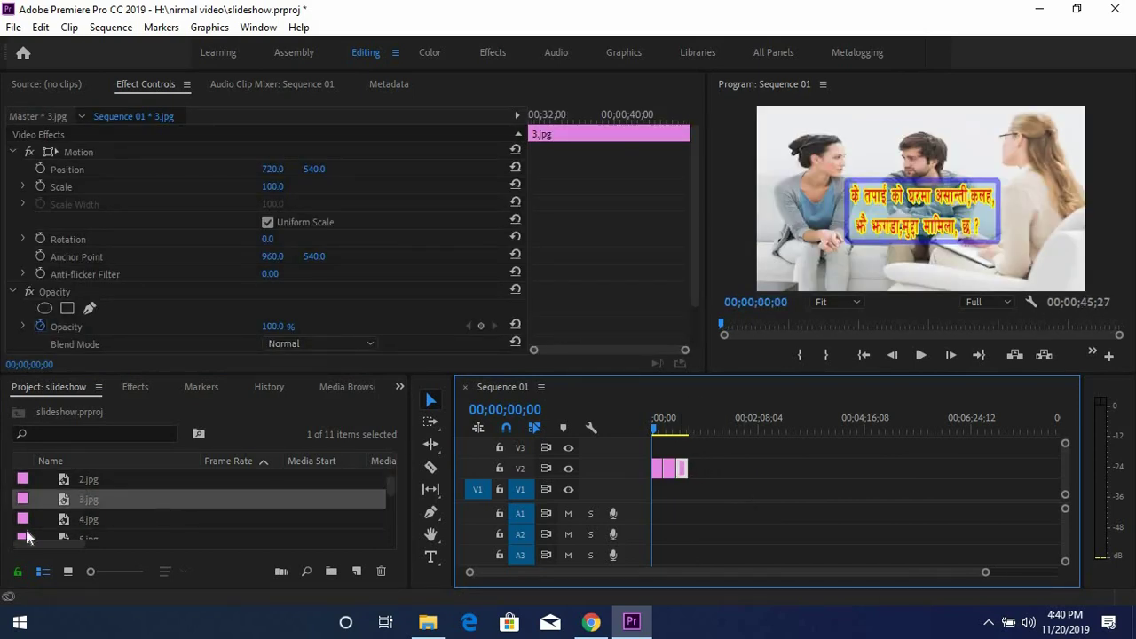
{"action": "left_click_drag", "start_coordinate": [25, 522], "coordinate": [701, 463]}
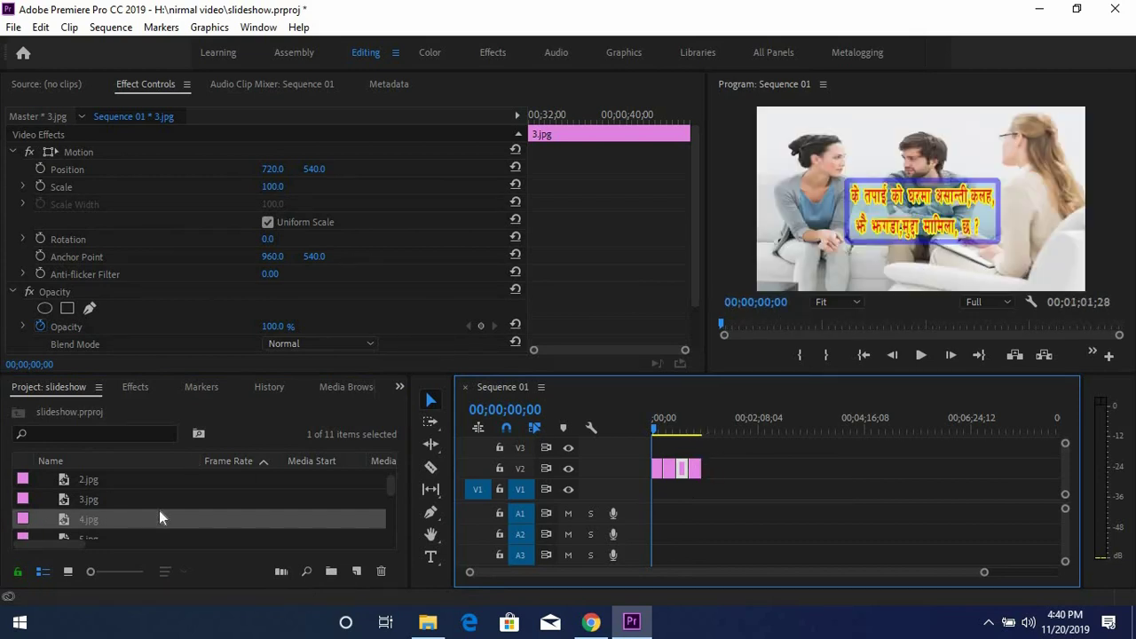
{"action": "scroll", "coordinate": [198, 506], "scroll_direction": "down", "scroll_amount": 3}
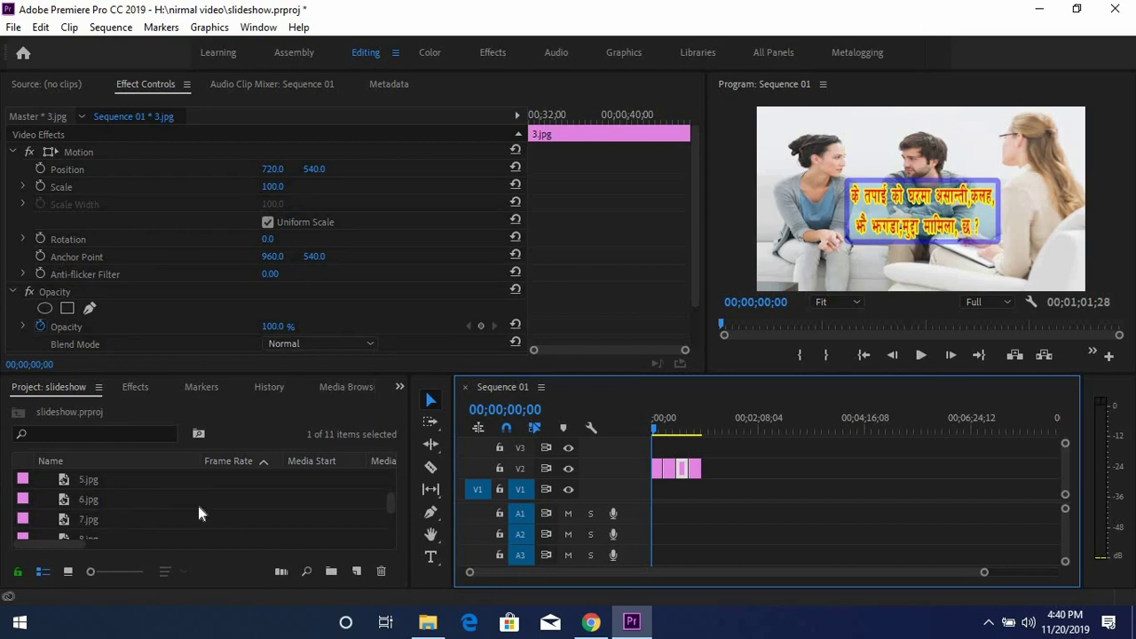
{"action": "mouse_move", "coordinate": [27, 484]}
{"action": "left_mouse_down"}
{"action": "mouse_move", "coordinate": [759, 472]}
{"action": "mouse_move", "coordinate": [714, 469]}
{"action": "left_mouse_up"}
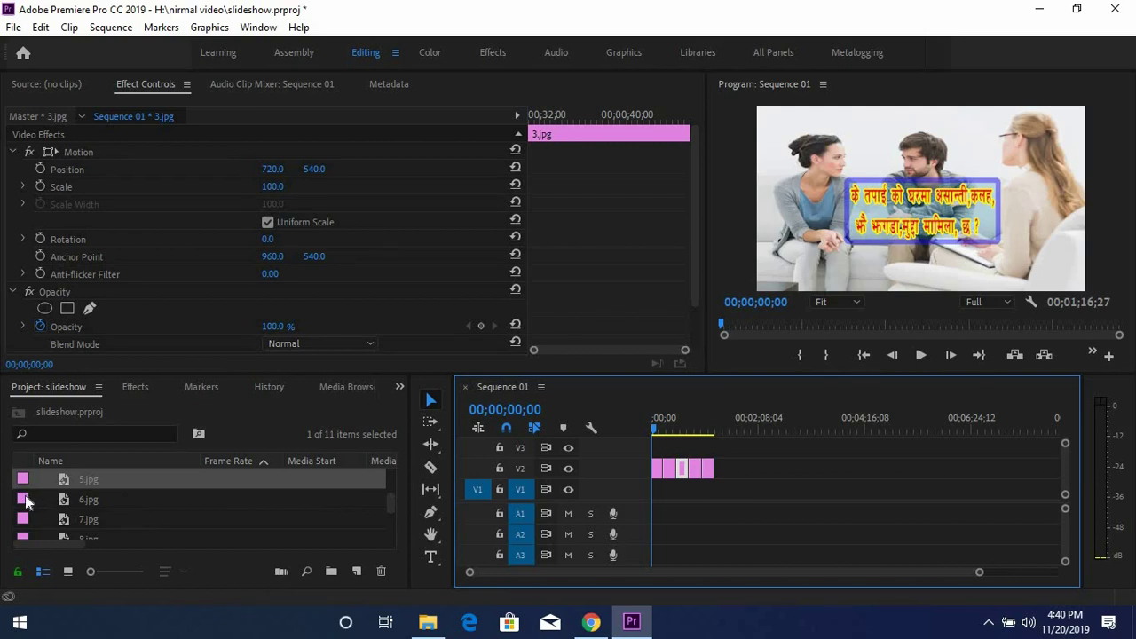
- Add 6.jpg–10.jpg to V2, stretching clips 6, 7 and 9 to about 15 seconds
{"action": "left_click_drag", "start_coordinate": [34, 499], "coordinate": [735, 469]}
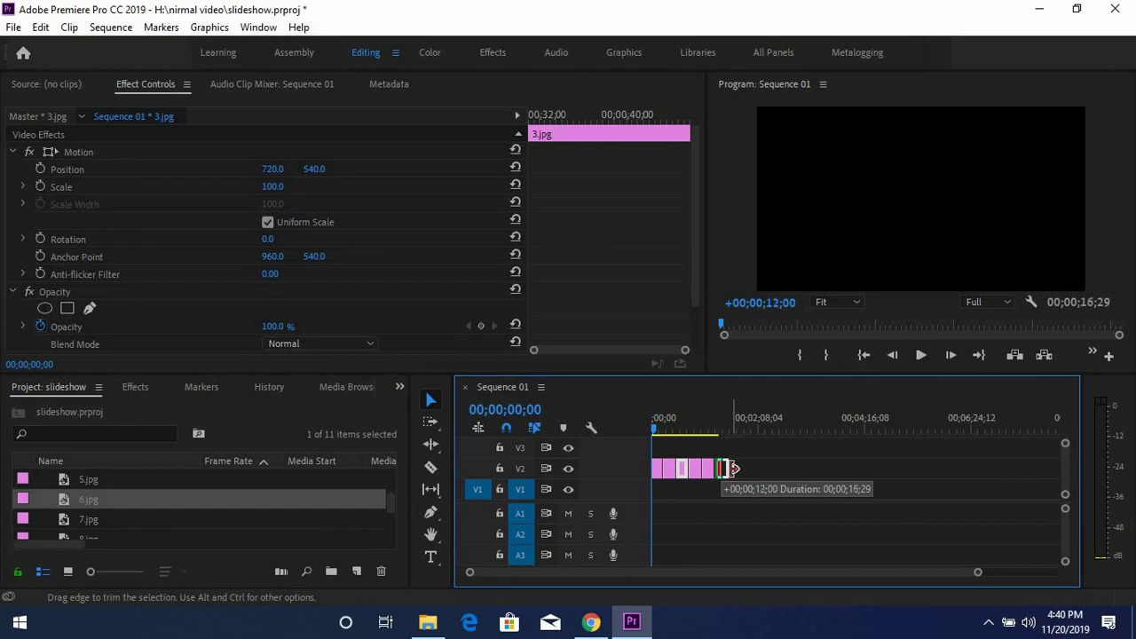
{"action": "left_click_drag", "start_coordinate": [735, 469], "coordinate": [728, 469]}
{"action": "left_click_drag", "start_coordinate": [33, 526], "coordinate": [747, 466]}
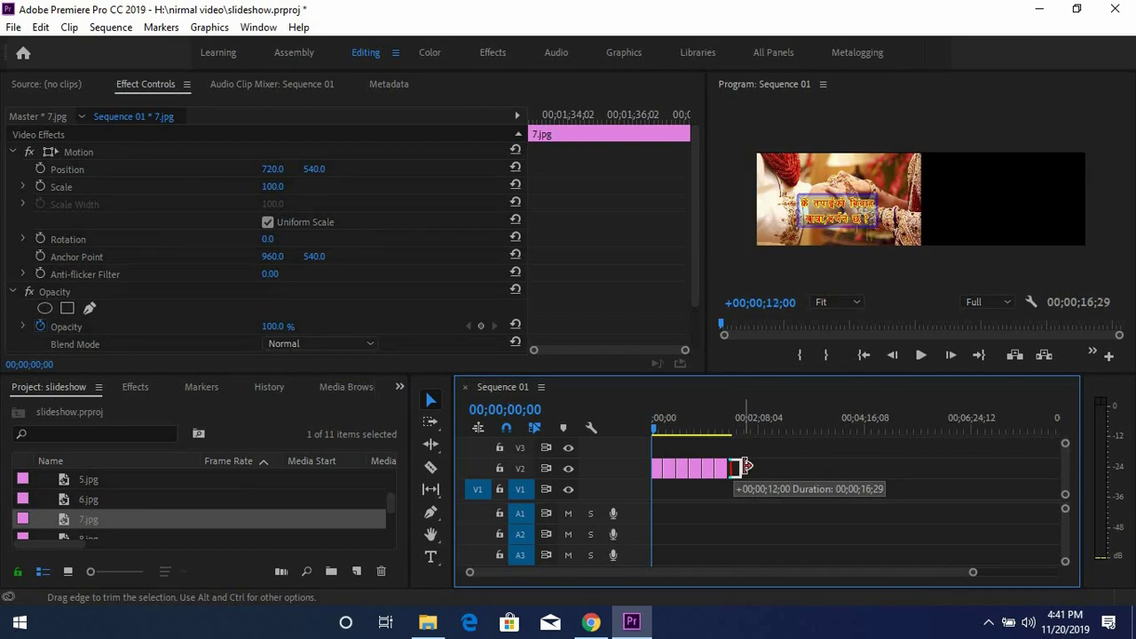
{"action": "left_click_drag", "start_coordinate": [746, 466], "coordinate": [738, 466]}
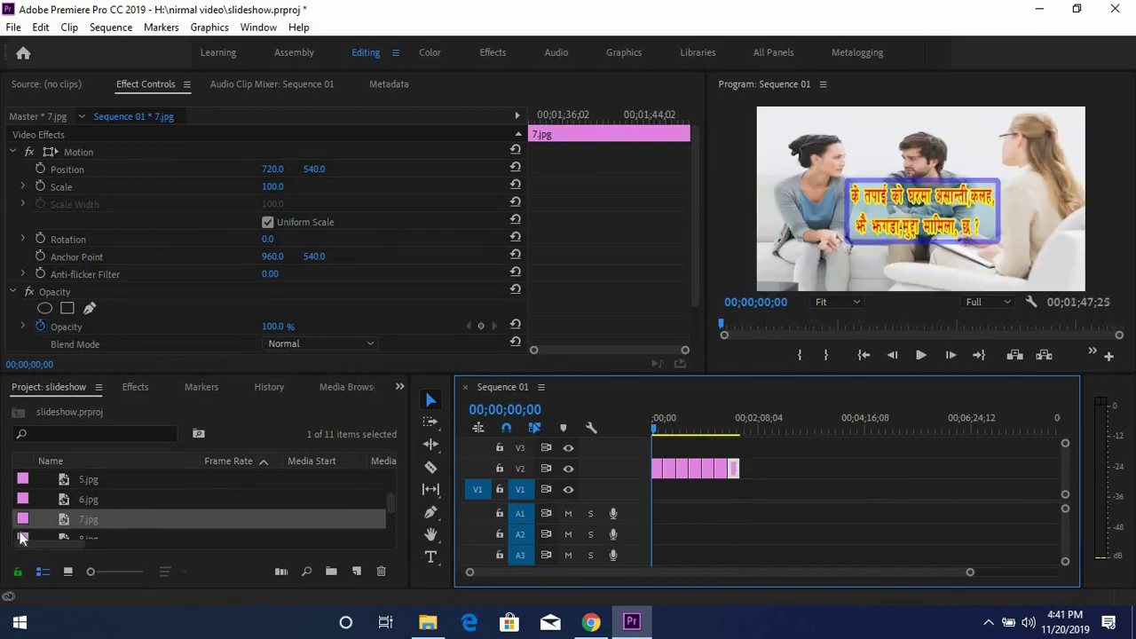
{"action": "mouse_move", "coordinate": [22, 539]}
{"action": "left_mouse_down"}
{"action": "mouse_move", "coordinate": [763, 467]}
{"action": "mouse_move", "coordinate": [752, 468]}
{"action": "left_mouse_up"}
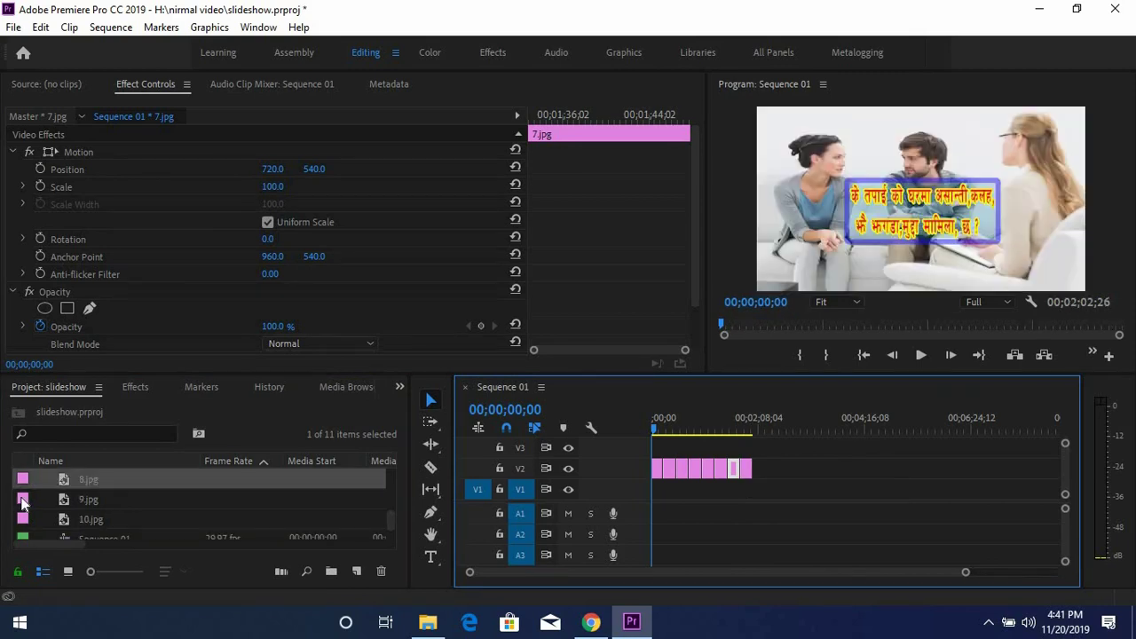
{"action": "scroll", "coordinate": [205, 497], "scroll_direction": "down", "scroll_amount": 2}
{"action": "left_click_drag", "start_coordinate": [89, 499], "coordinate": [759, 470]}
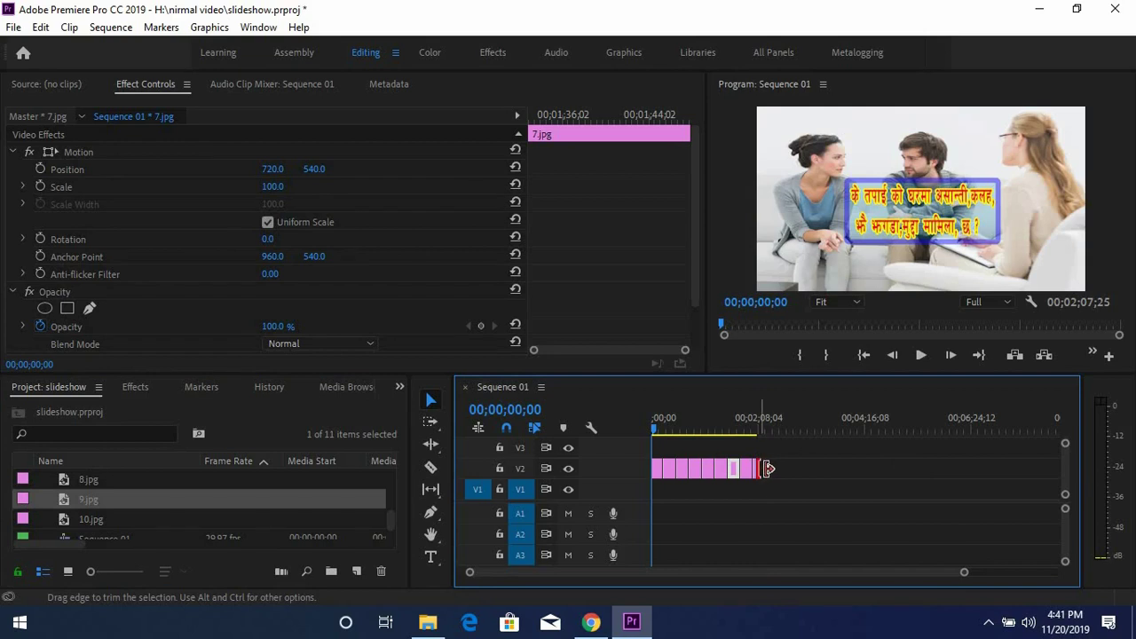
{"action": "left_click_drag", "start_coordinate": [761, 462], "coordinate": [770, 468]}
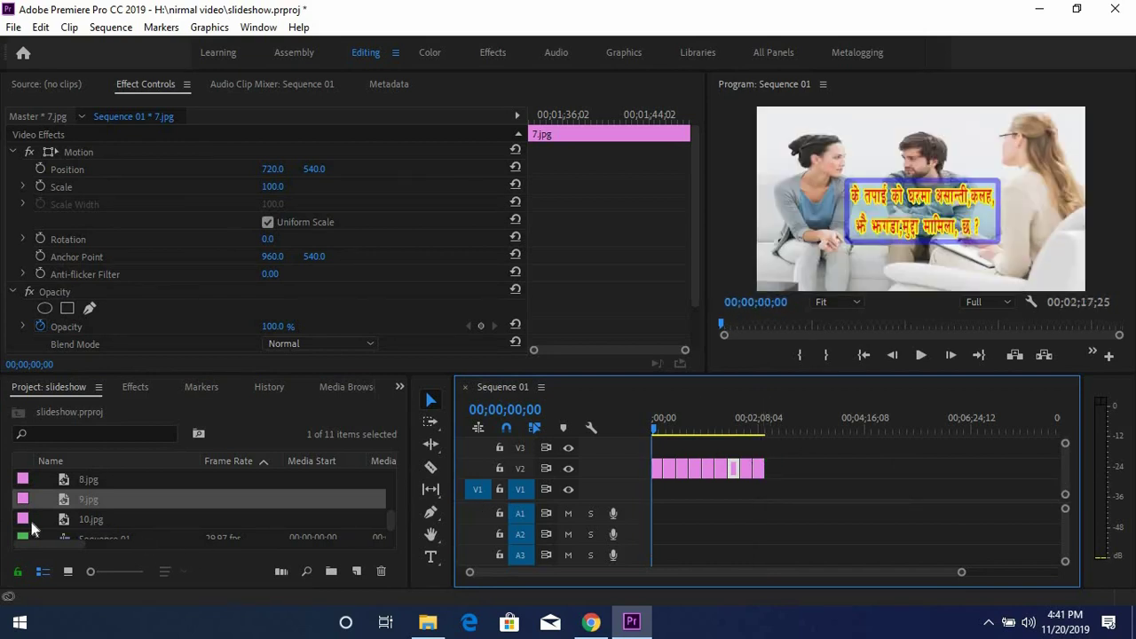
{"action": "left_click_drag", "start_coordinate": [36, 520], "coordinate": [781, 468]}
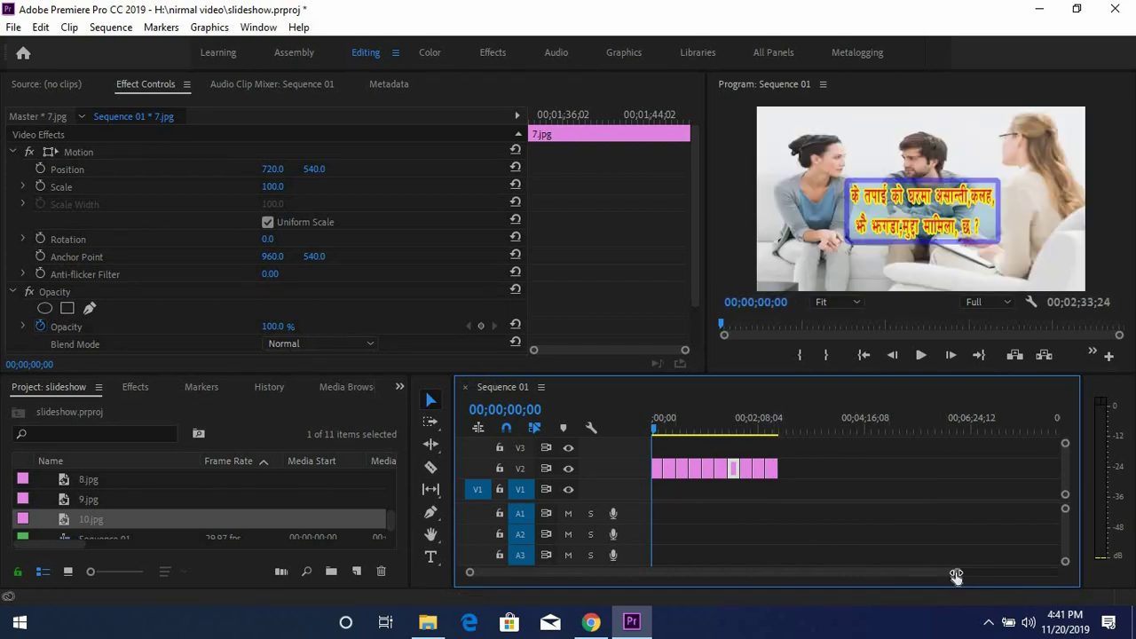
{"action": "mouse_move", "coordinate": [957, 574]}
{"action": "left_mouse_down"}
{"action": "mouse_move", "coordinate": [864, 578]}
{"action": "mouse_move", "coordinate": [874, 584]}
{"action": "left_mouse_up"}
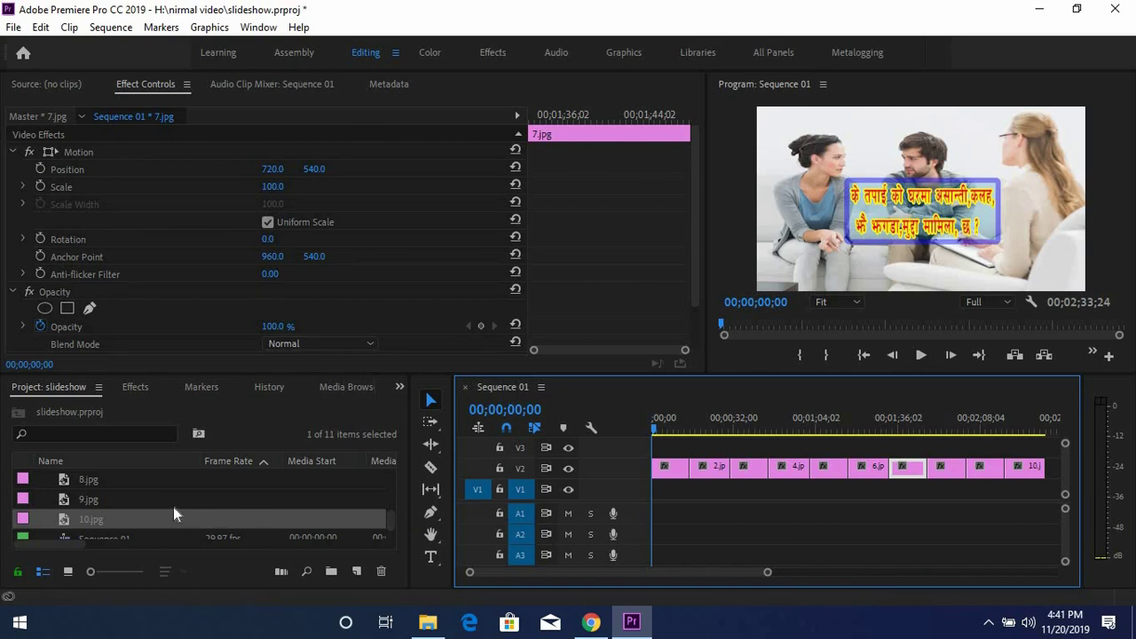
- Alt-drag a copy of all ten V2 image clips up onto V3
{"action": "left_click", "coordinate": [855, 519]}
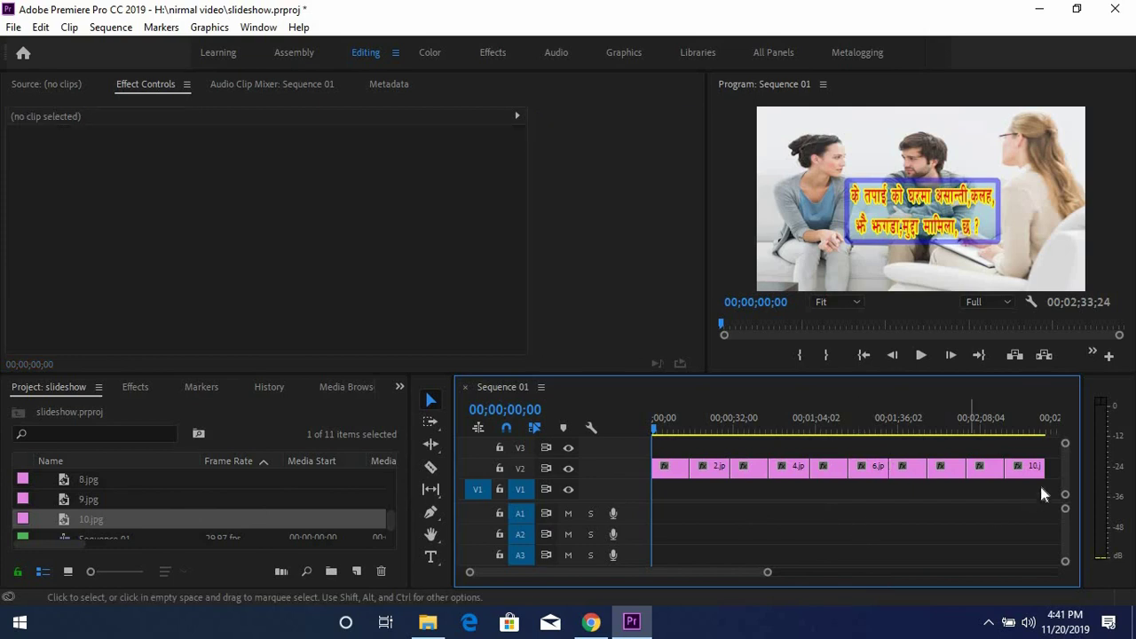
{"action": "left_click_drag", "start_coordinate": [1055, 486], "coordinate": [648, 476]}
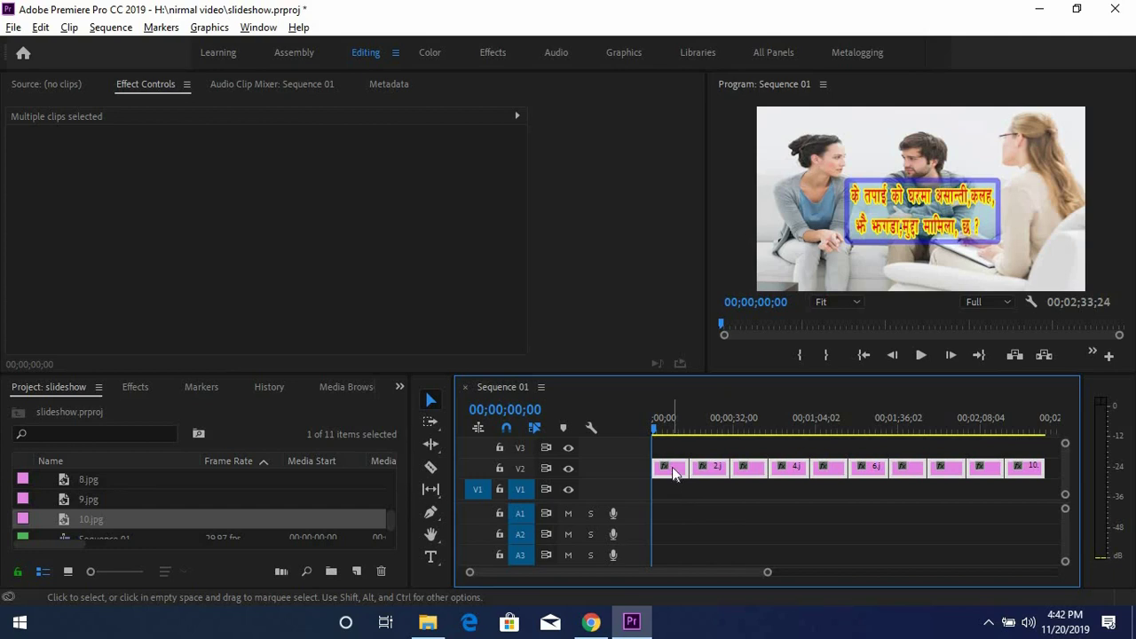
{"action": "left_click_drag", "start_coordinate": [673, 475], "coordinate": [668, 449]}
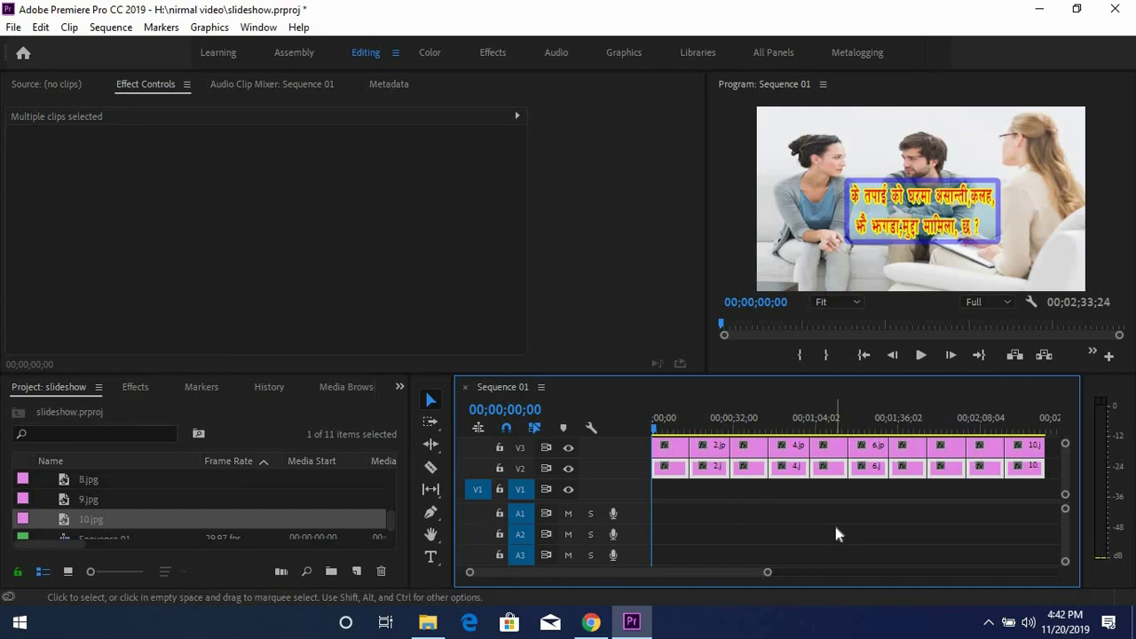
- Move both clip rows down onto V1 and V2, then switch off V2's output
{"action": "left_click", "coordinate": [784, 514]}
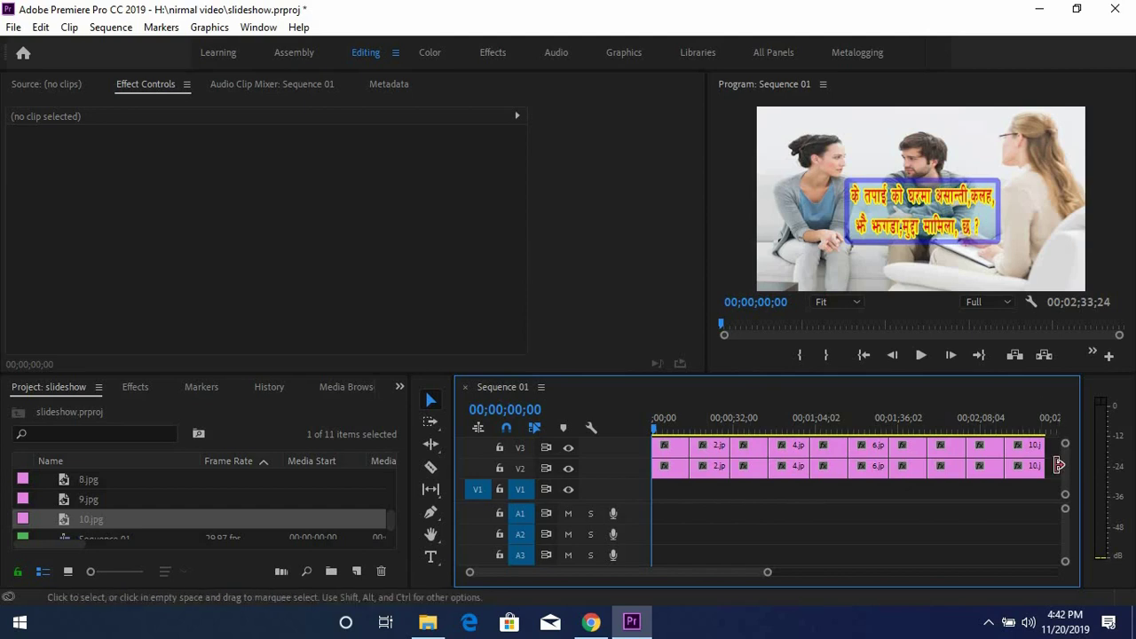
{"action": "left_click_drag", "start_coordinate": [1050, 487], "coordinate": [823, 455]}
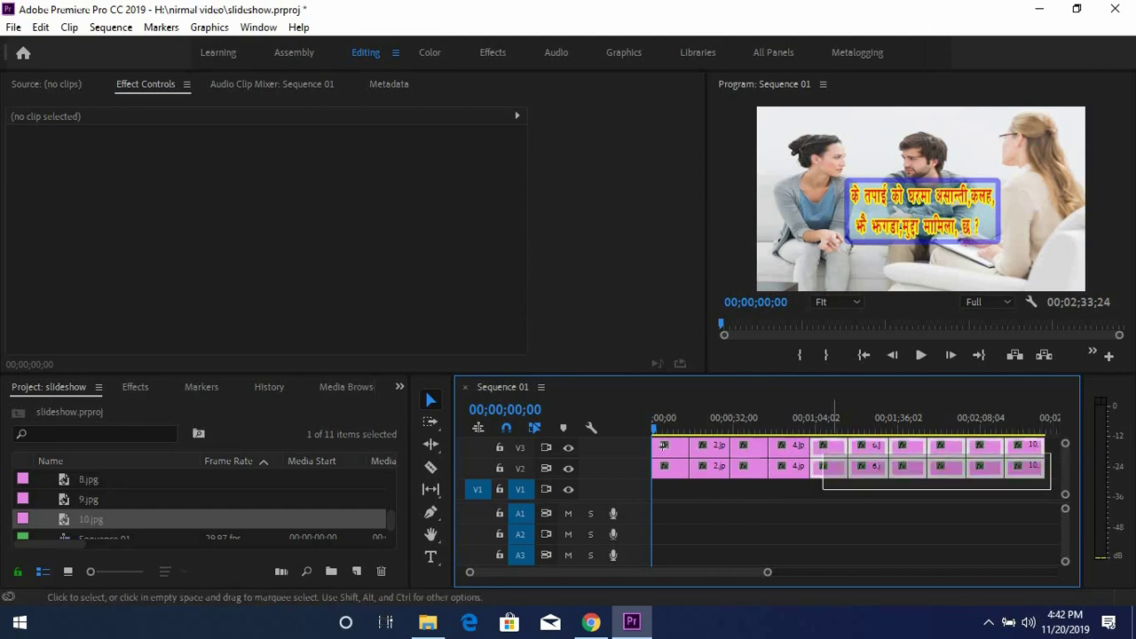
{"action": "left_click_drag", "start_coordinate": [663, 446], "coordinate": [679, 491]}
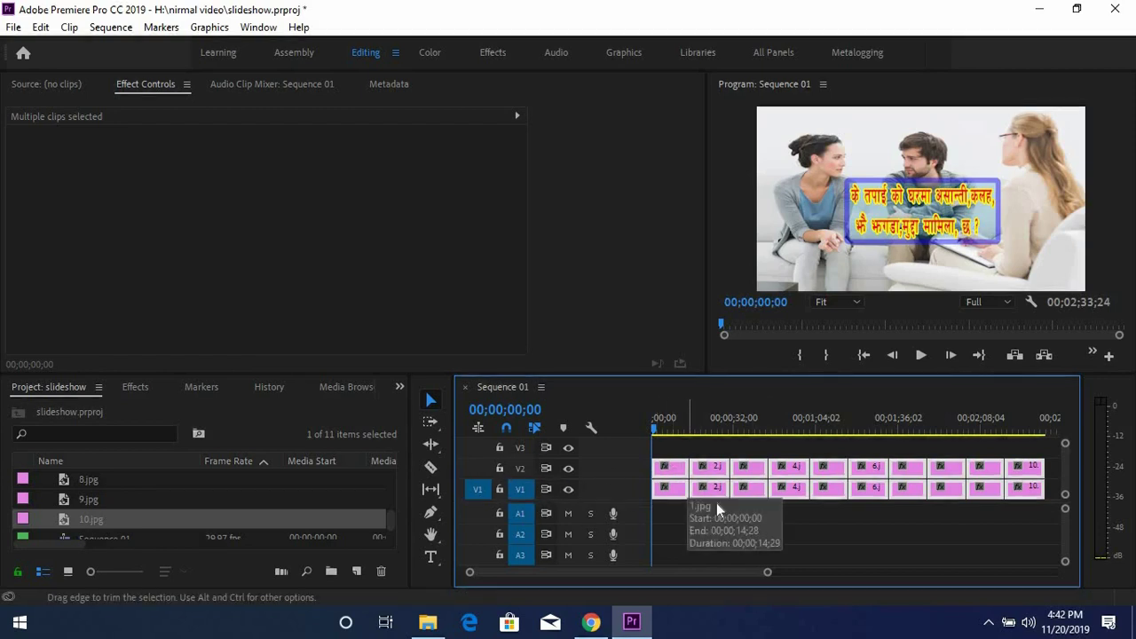
{"action": "left_click", "coordinate": [741, 518]}
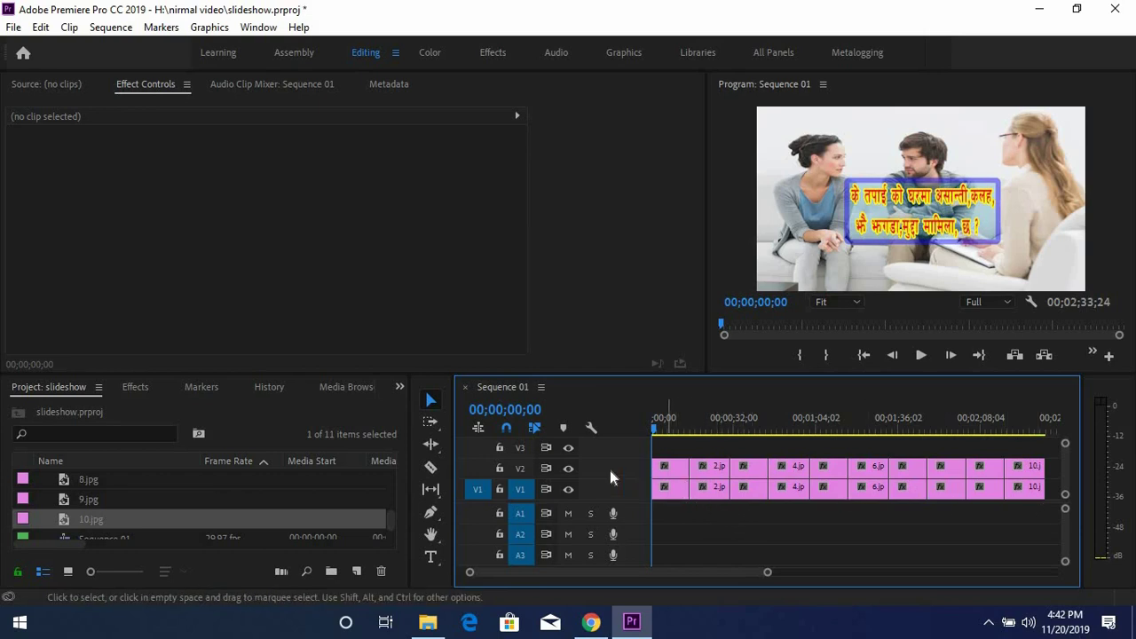
{"action": "left_click", "coordinate": [569, 469]}
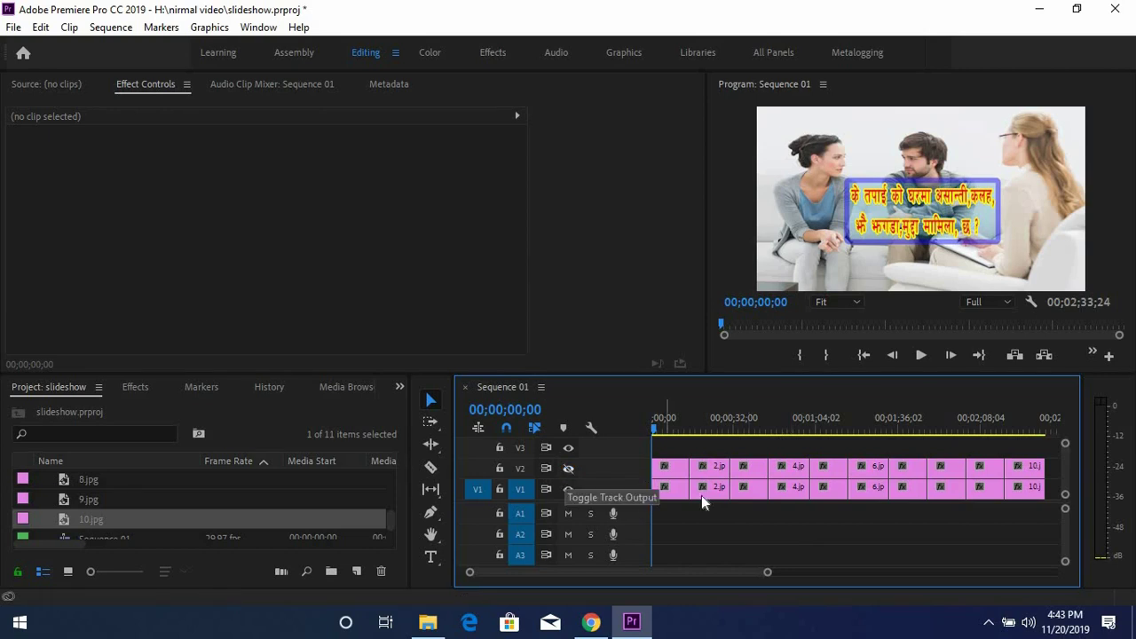
- Search effects for 'blur' and apply Gaussian Blur to the first 1.jpg clip on V1
{"action": "left_click", "coordinate": [662, 491]}
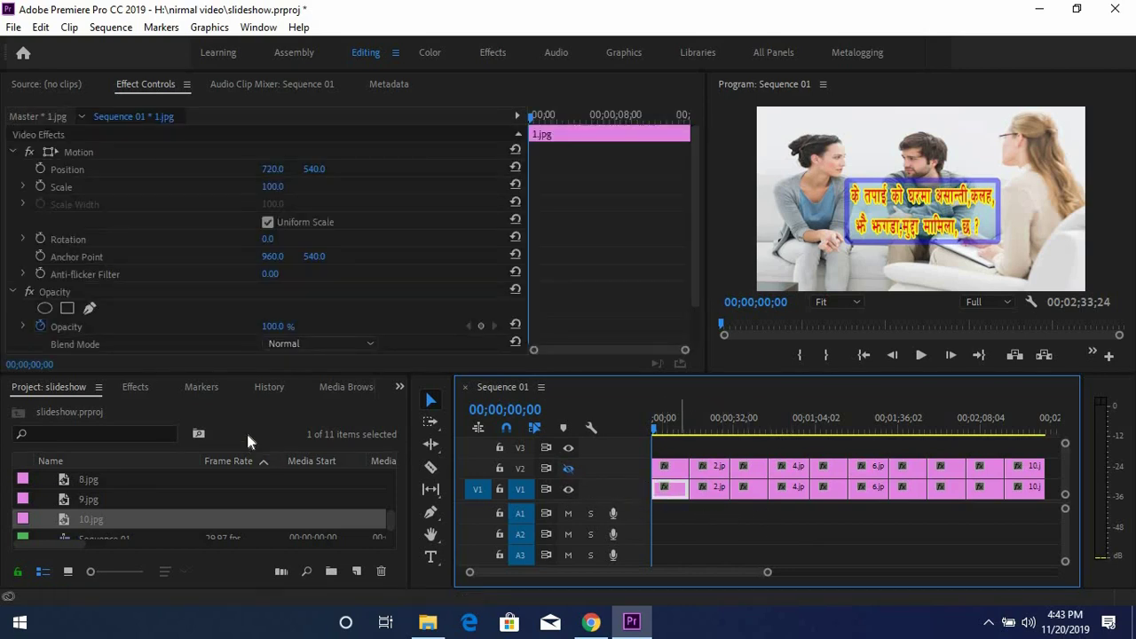
{"action": "left_click", "coordinate": [133, 388]}
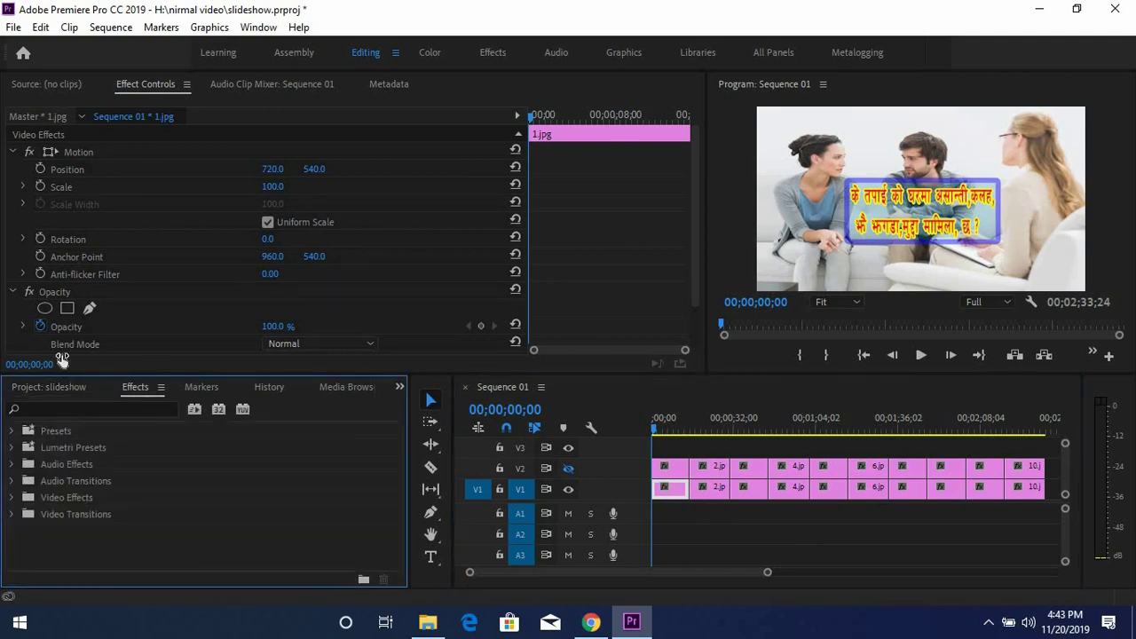
{"action": "left_click", "coordinate": [65, 410]}
{"action": "type", "text": "b"}
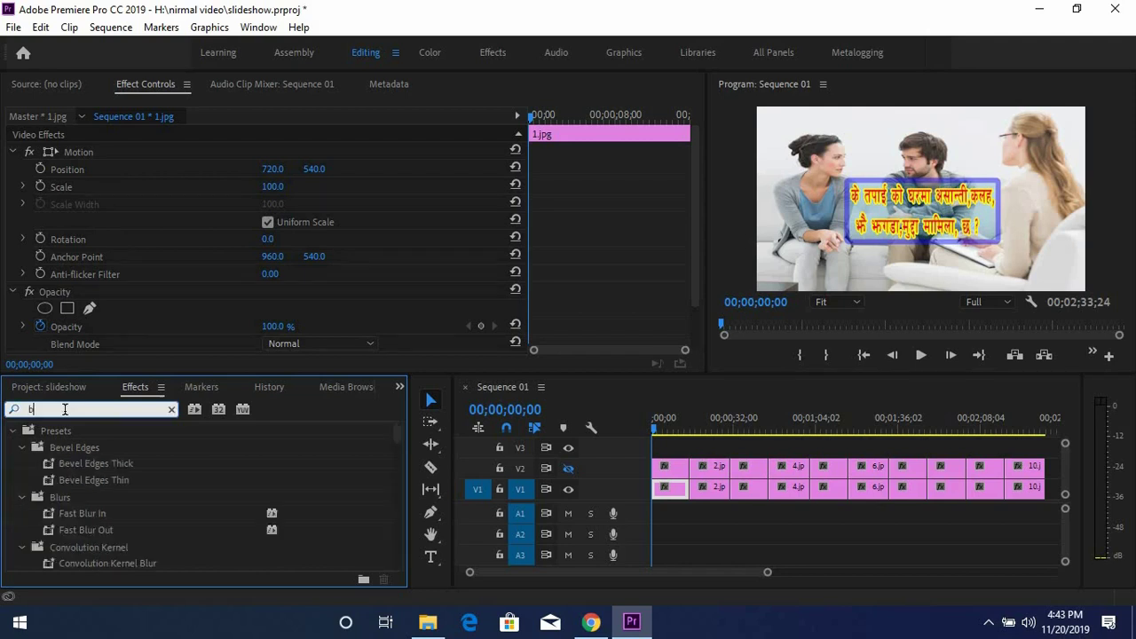
{"action": "type", "text": "lu"}
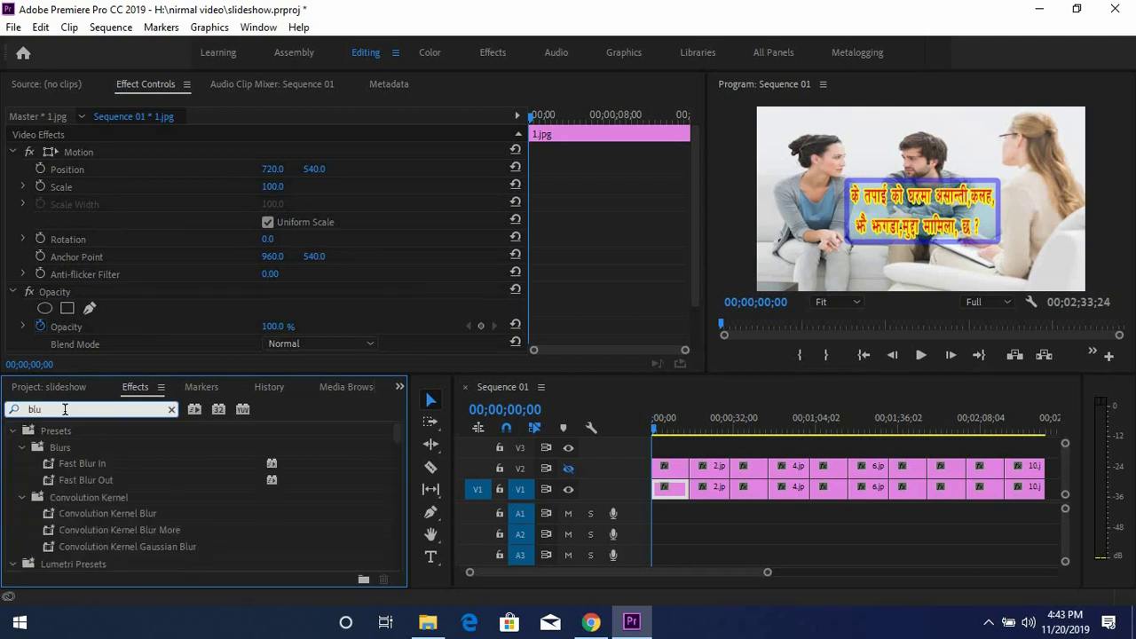
{"action": "type", "text": "r"}
{"action": "scroll", "coordinate": [234, 501], "scroll_direction": "down", "scroll_amount": 3}
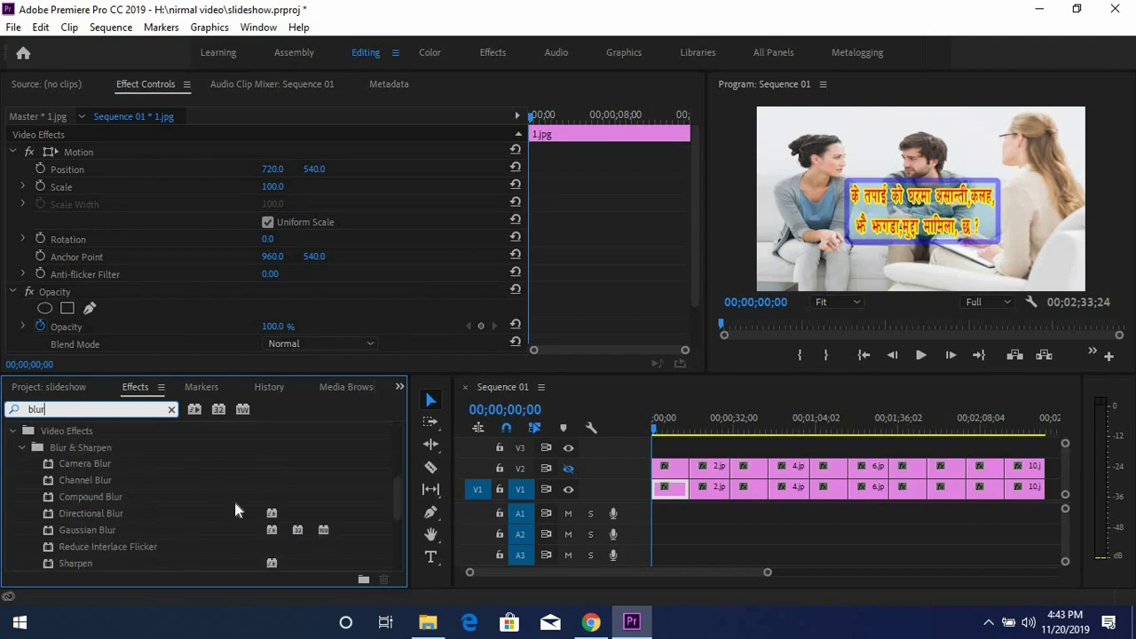
{"action": "scroll", "coordinate": [233, 498], "scroll_direction": "down", "scroll_amount": 1}
{"action": "scroll", "coordinate": [234, 498], "scroll_direction": "up", "scroll_amount": 1}
{"action": "left_click", "coordinate": [62, 535]}
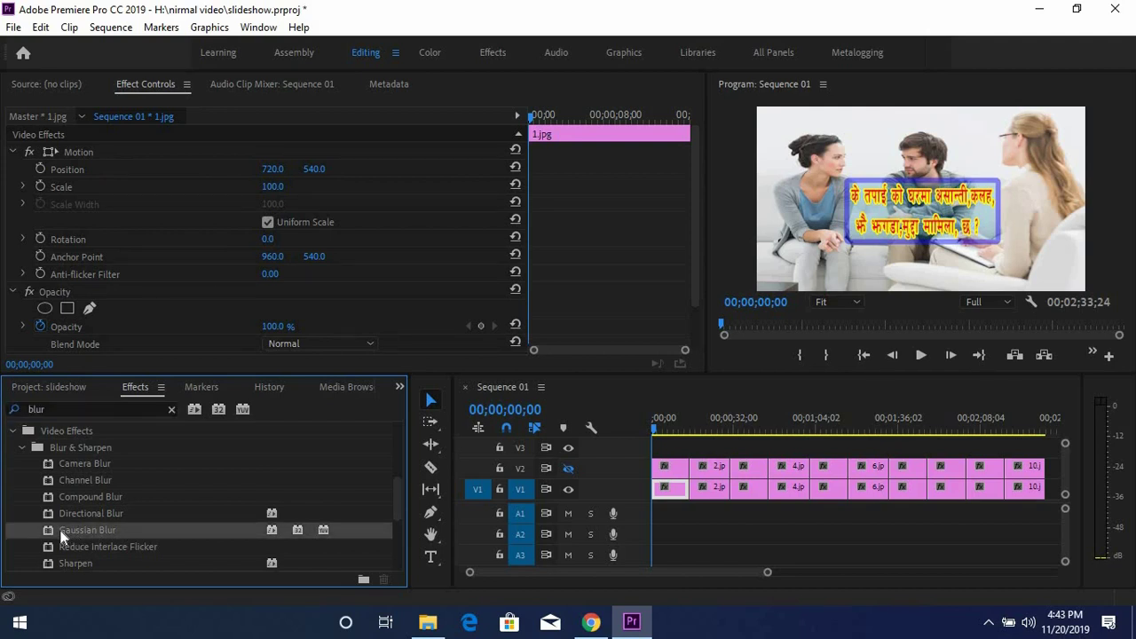
{"action": "left_click_drag", "start_coordinate": [51, 530], "coordinate": [675, 488]}
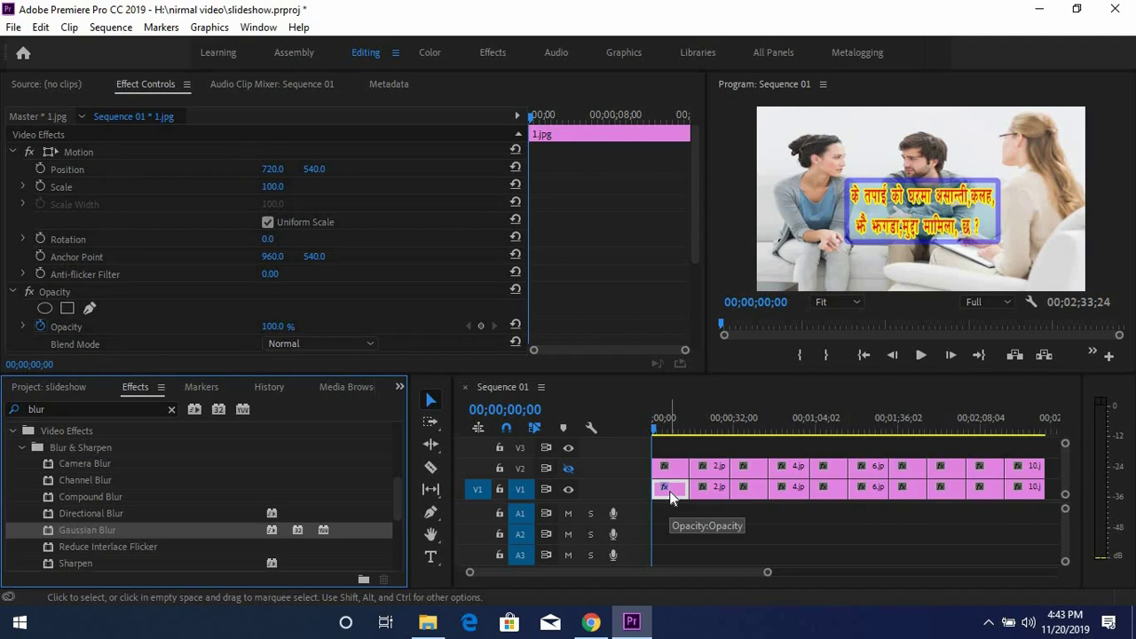
- Set the Gaussian Blur Blurriness to 75 in Effect Controls, then deselect the clip
{"action": "scroll", "coordinate": [327, 258], "scroll_direction": "down", "scroll_amount": 3}
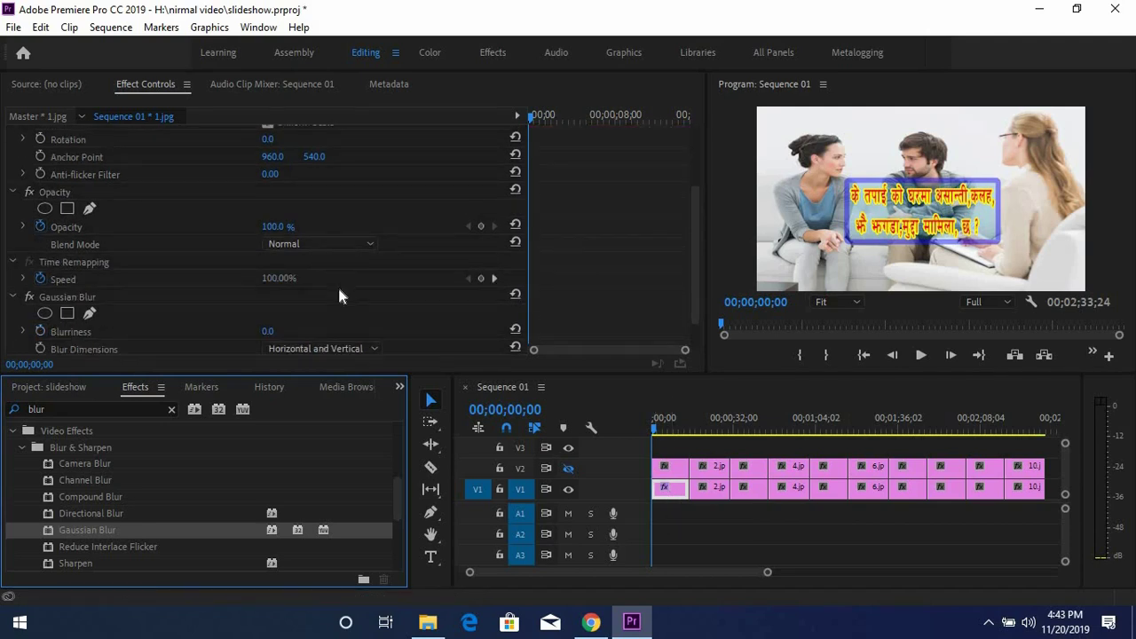
{"action": "scroll", "coordinate": [338, 291], "scroll_direction": "down", "scroll_amount": 2}
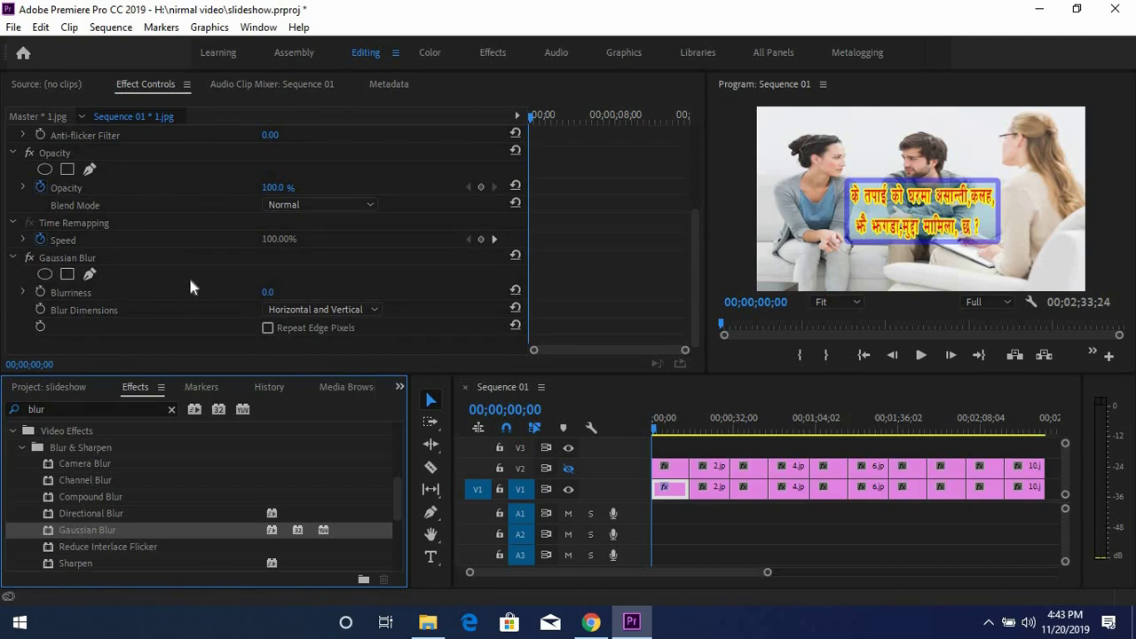
{"action": "left_click", "coordinate": [270, 291]}
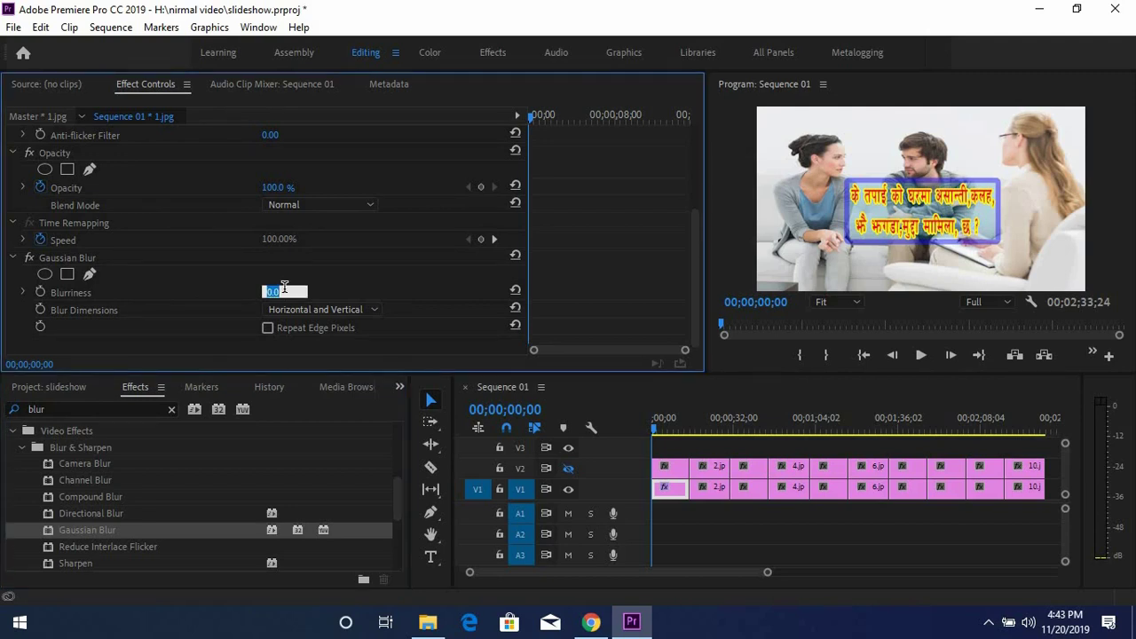
{"action": "type", "text": "75"}
{"action": "key", "text": "Return"}
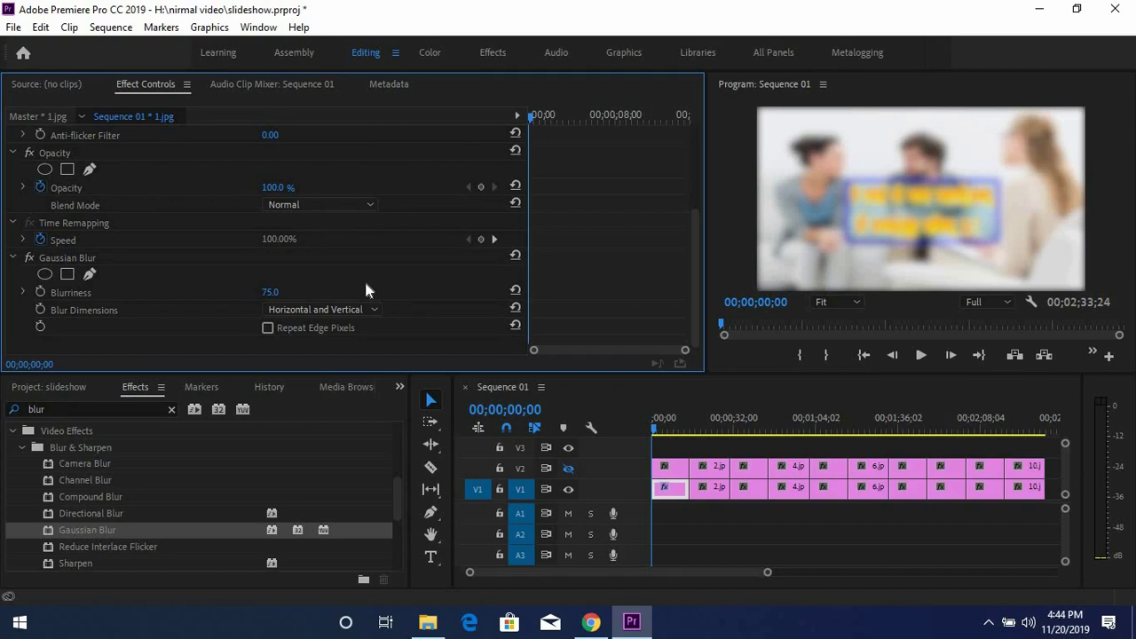
{"action": "scroll", "coordinate": [365, 285], "scroll_direction": "up", "scroll_amount": 5}
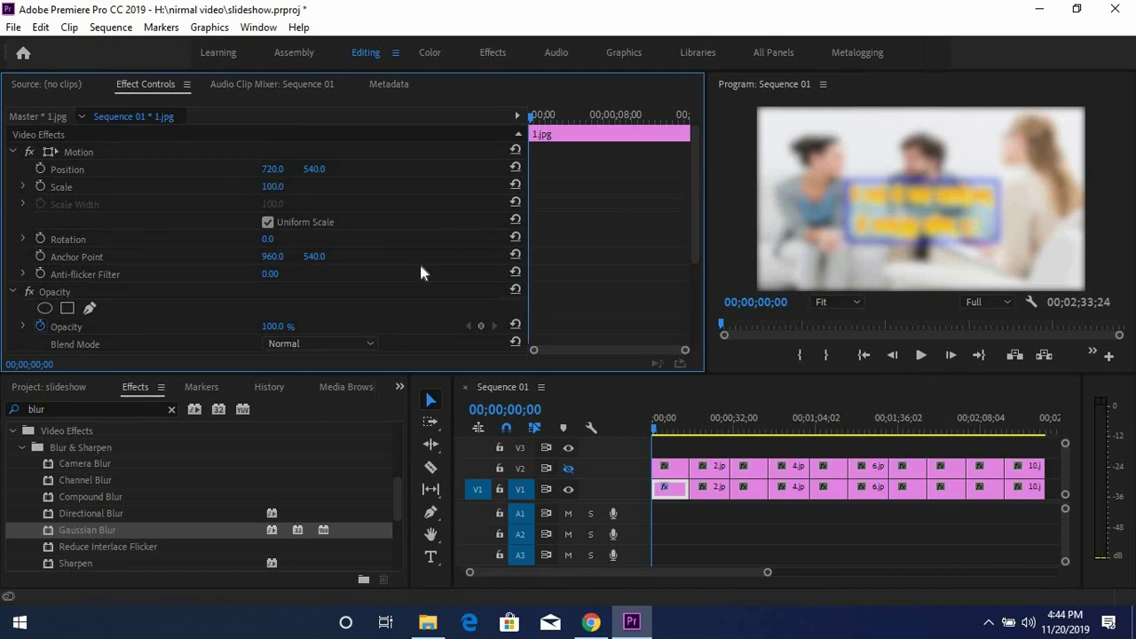
{"action": "scroll", "coordinate": [420, 272], "scroll_direction": "down", "scroll_amount": 3}
{"action": "left_click", "coordinate": [192, 258]}
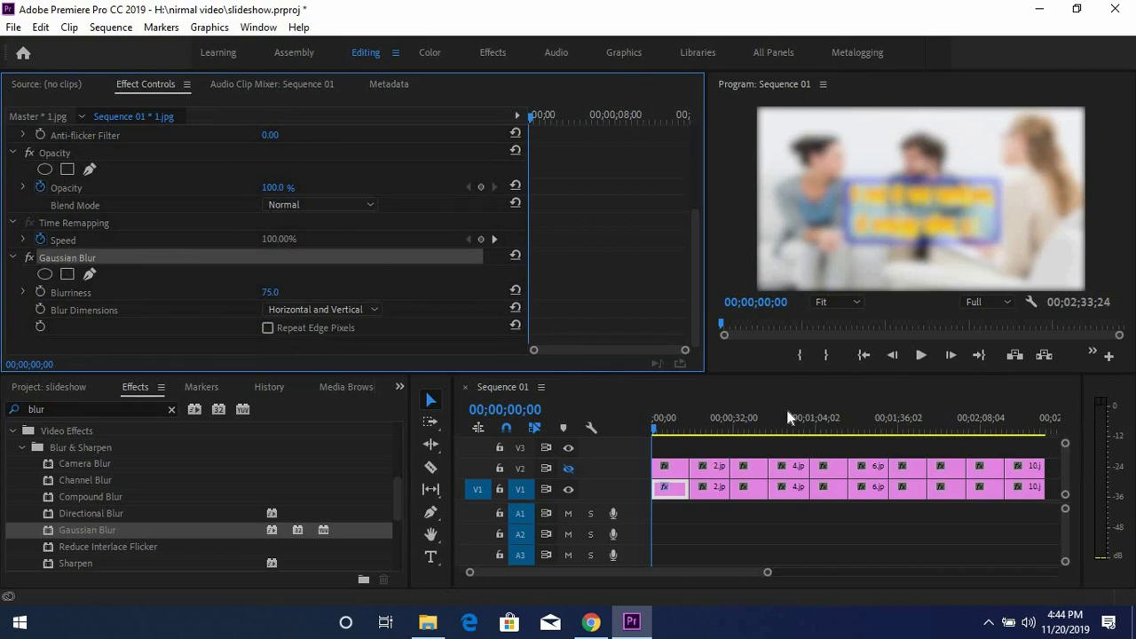
{"action": "left_click", "coordinate": [901, 525]}
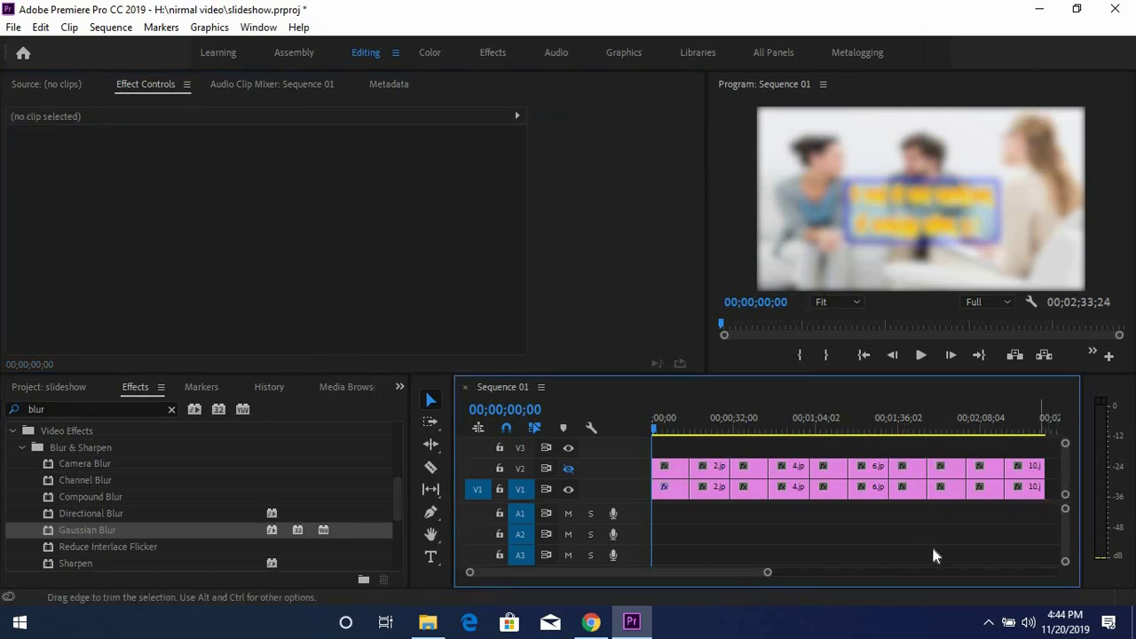
- Paste the Gaussian Blur onto all ten V1 clips and scrub to check the blur
{"action": "mouse_move", "coordinate": [767, 572]}
{"action": "left_mouse_down"}
{"action": "mouse_move", "coordinate": [757, 575]}
{"action": "mouse_move", "coordinate": [789, 576]}
{"action": "left_mouse_up"}
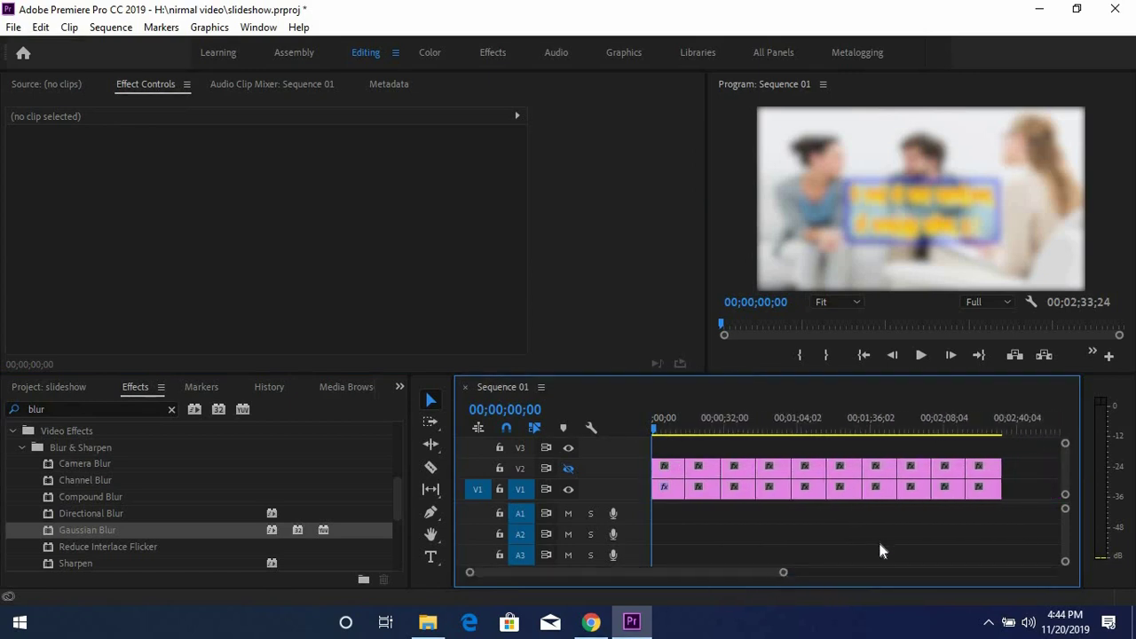
{"action": "left_click_drag", "start_coordinate": [1030, 489], "coordinate": [699, 524]}
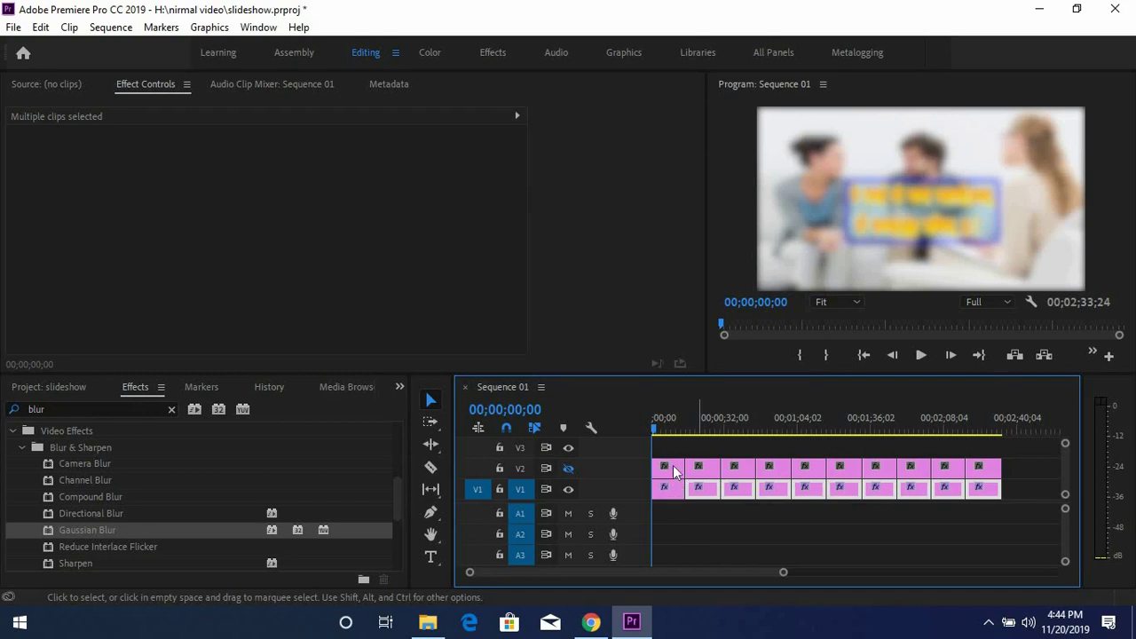
{"action": "left_click_drag", "start_coordinate": [677, 425], "coordinate": [998, 460]}
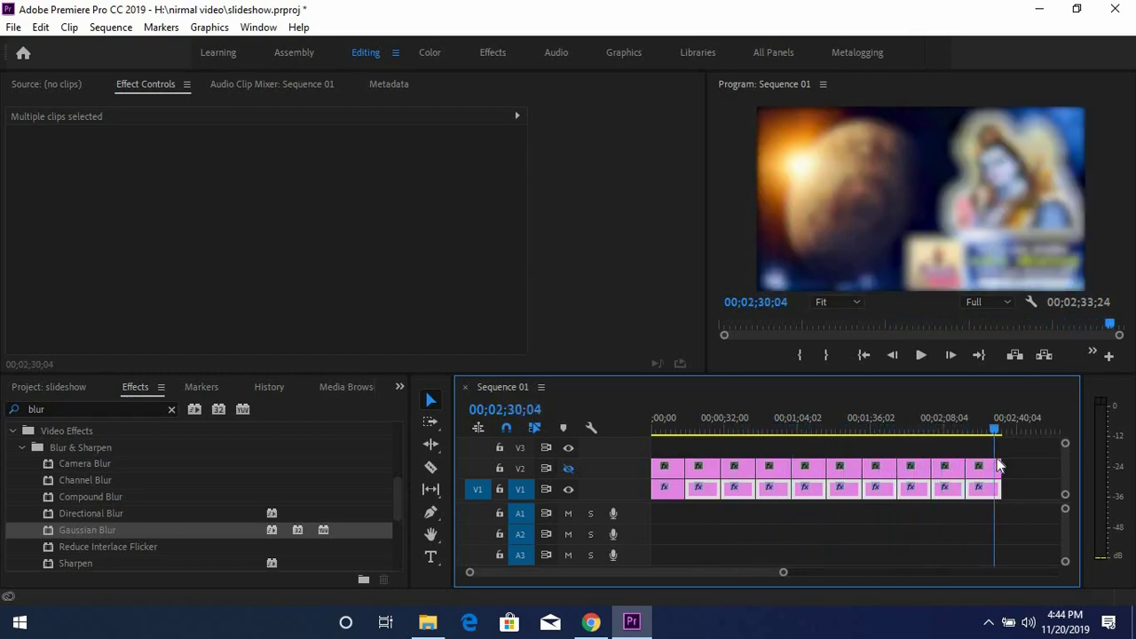
- Return to the sequence start and turn the V2 track output back on
{"action": "left_click_drag", "start_coordinate": [998, 466], "coordinate": [611, 458]}
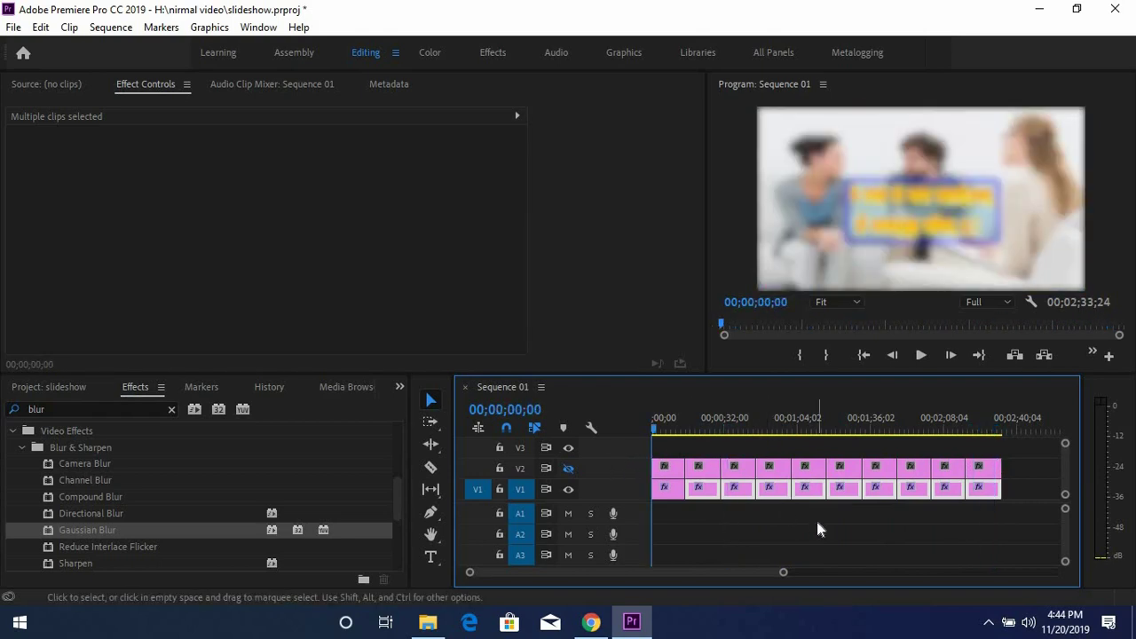
{"action": "left_click", "coordinate": [668, 489]}
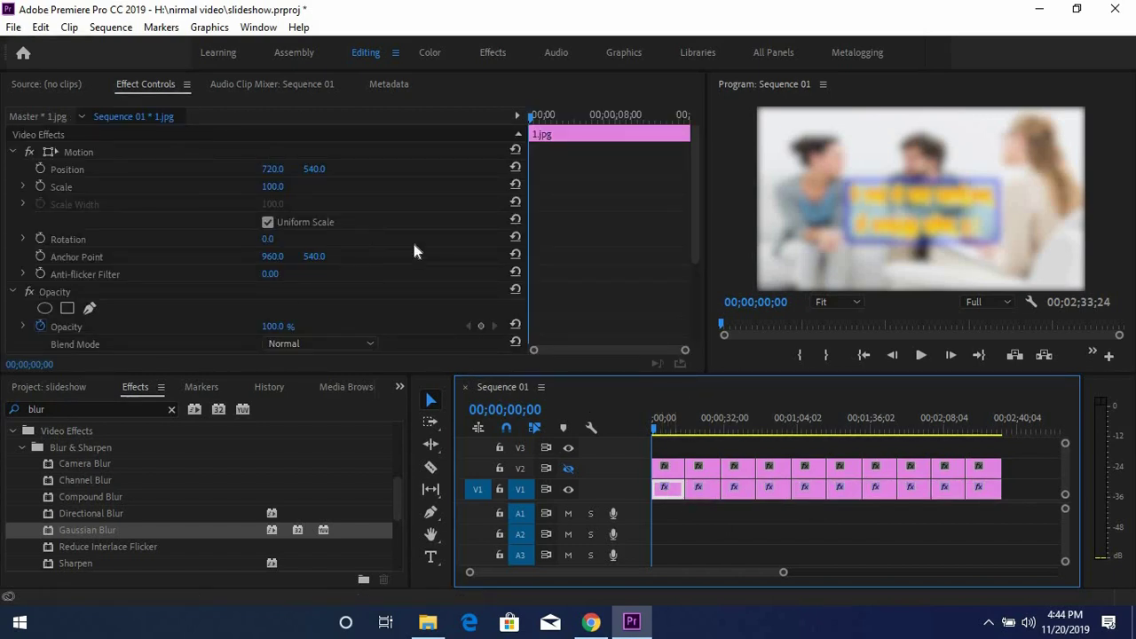
{"action": "left_click", "coordinate": [569, 468]}
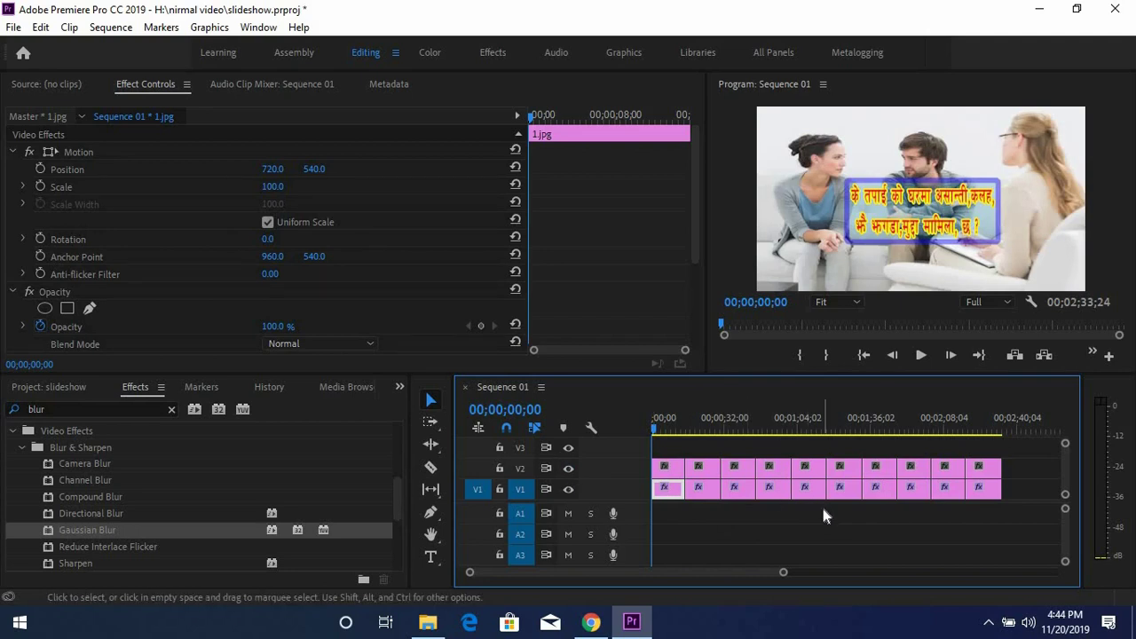
- Enable Scale keyframing on 1.jpg and add a Scale keyframe of 85
{"action": "left_click", "coordinate": [669, 472]}
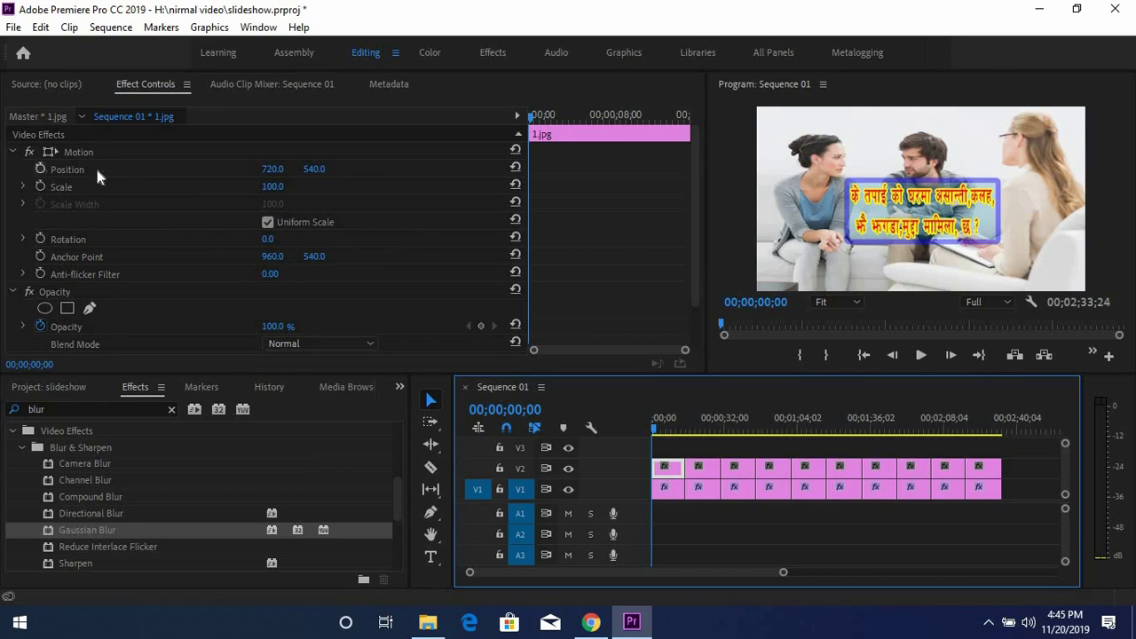
{"action": "left_click", "coordinate": [39, 184]}
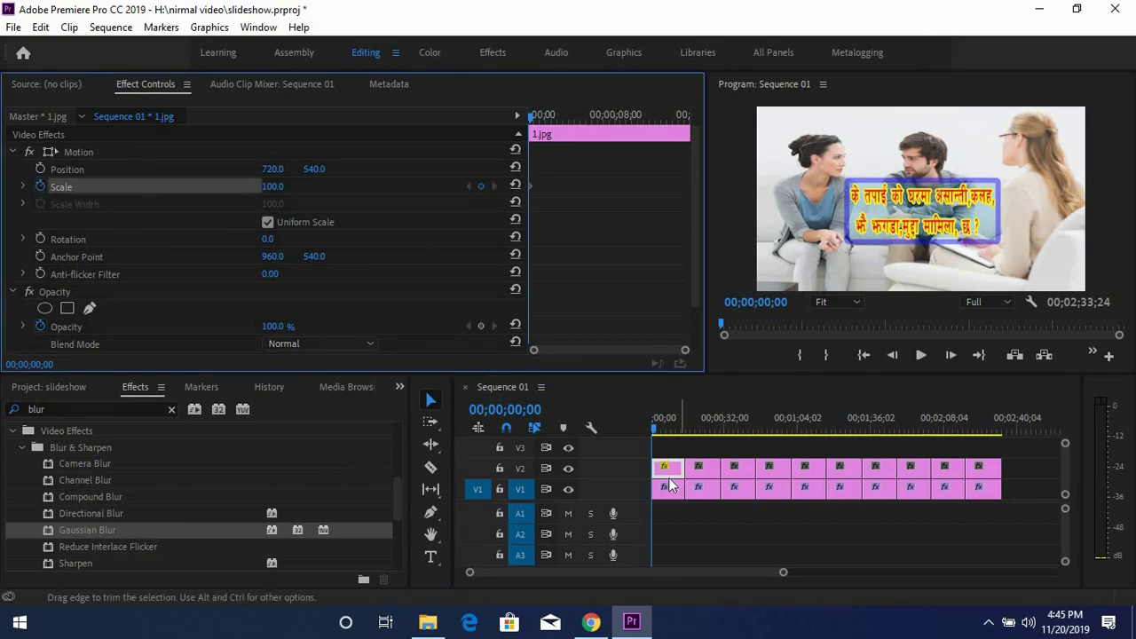
{"action": "left_click_drag", "start_coordinate": [656, 431], "coordinate": [671, 429]}
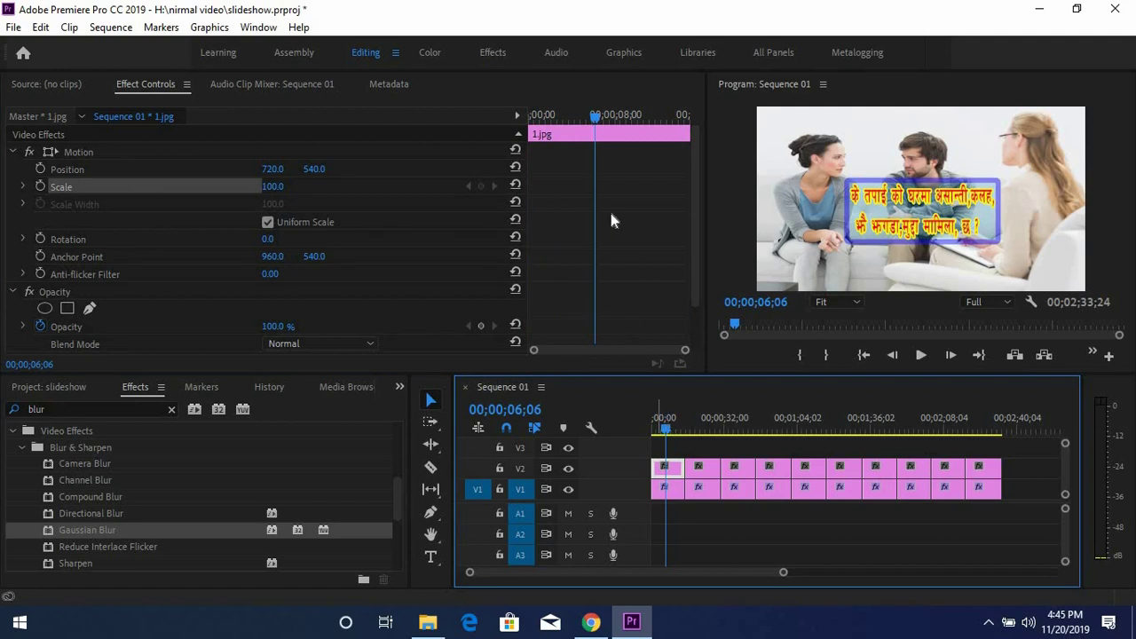
{"action": "left_click", "coordinate": [40, 185]}
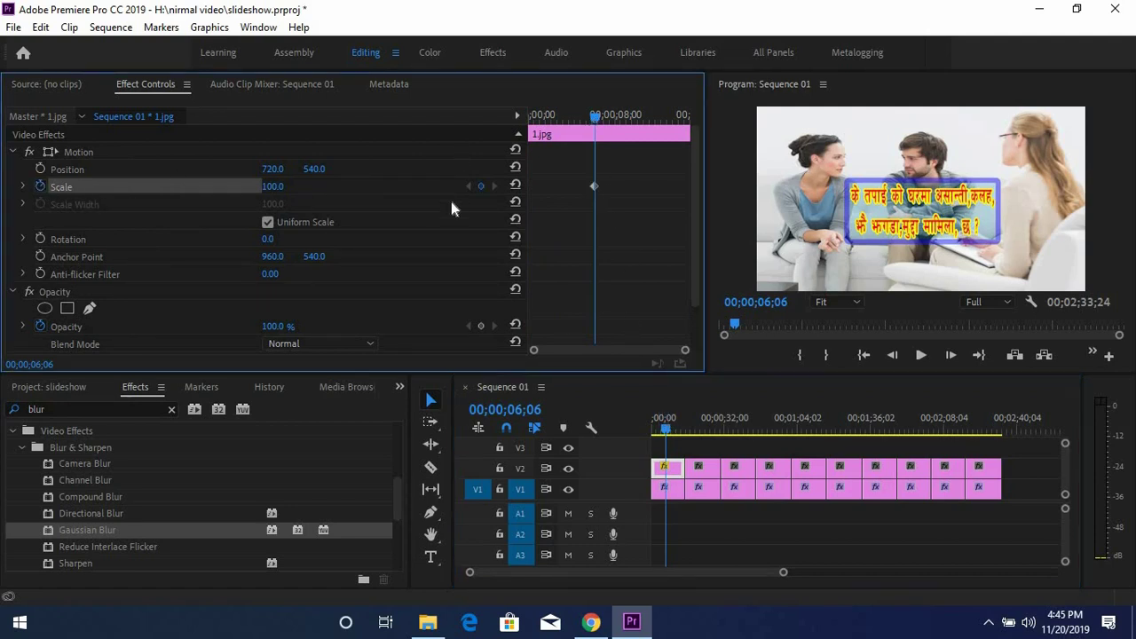
{"action": "left_click", "coordinate": [284, 182]}
{"action": "type", "text": "90"}
{"action": "key", "text": "Return"}
{"action": "type", "text": "85"}
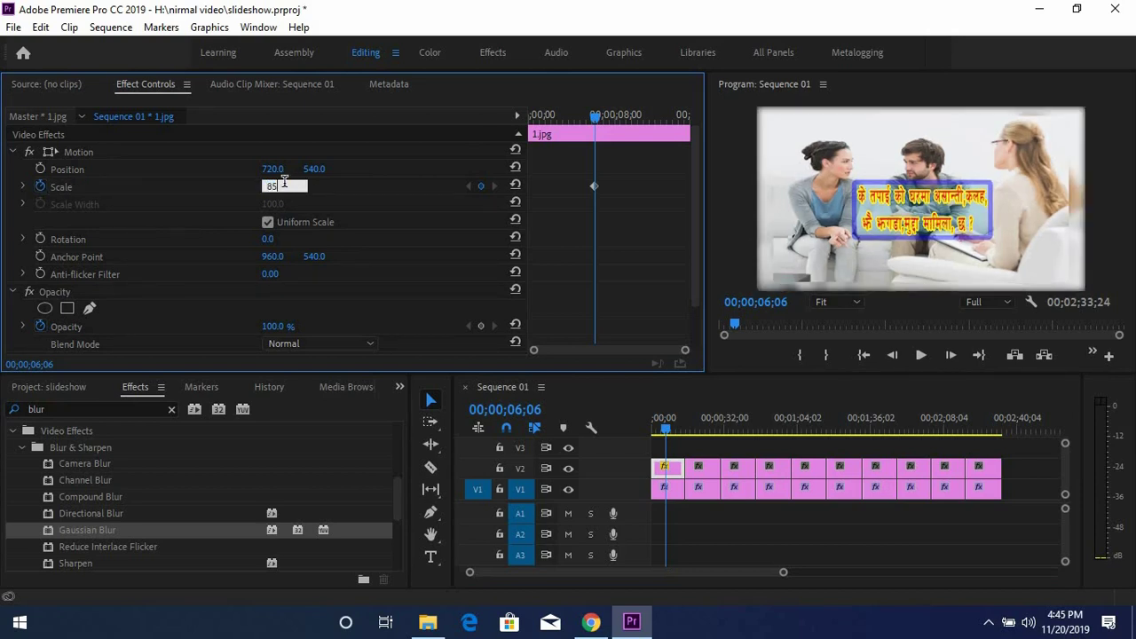
{"action": "key", "text": "Return"}
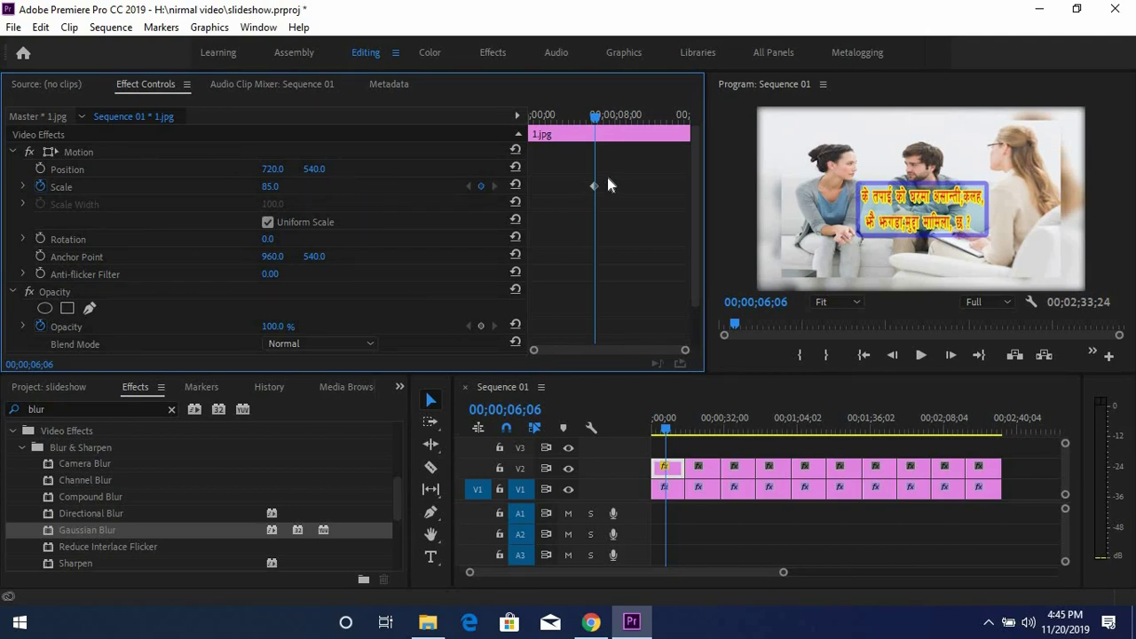
- Move the 85 keyframe to the clip's end, add a 70 keyframe at its start, and preview
{"action": "left_click_drag", "start_coordinate": [595, 186], "coordinate": [687, 185]}
{"action": "left_click", "coordinate": [277, 186]}
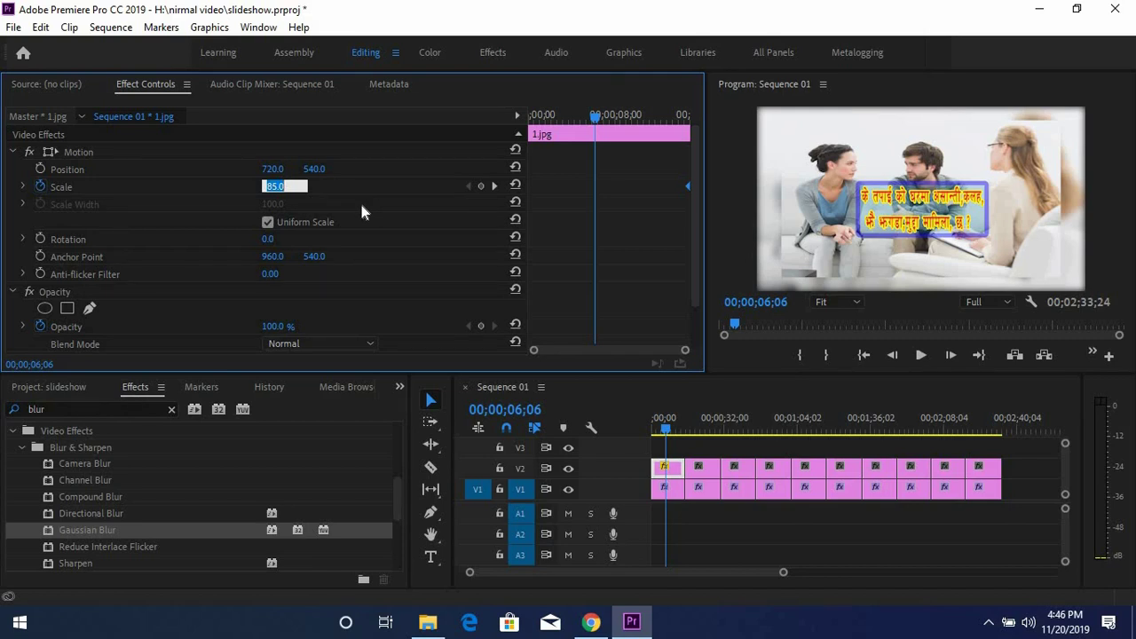
{"action": "type", "text": "70"}
{"action": "key", "text": "Return"}
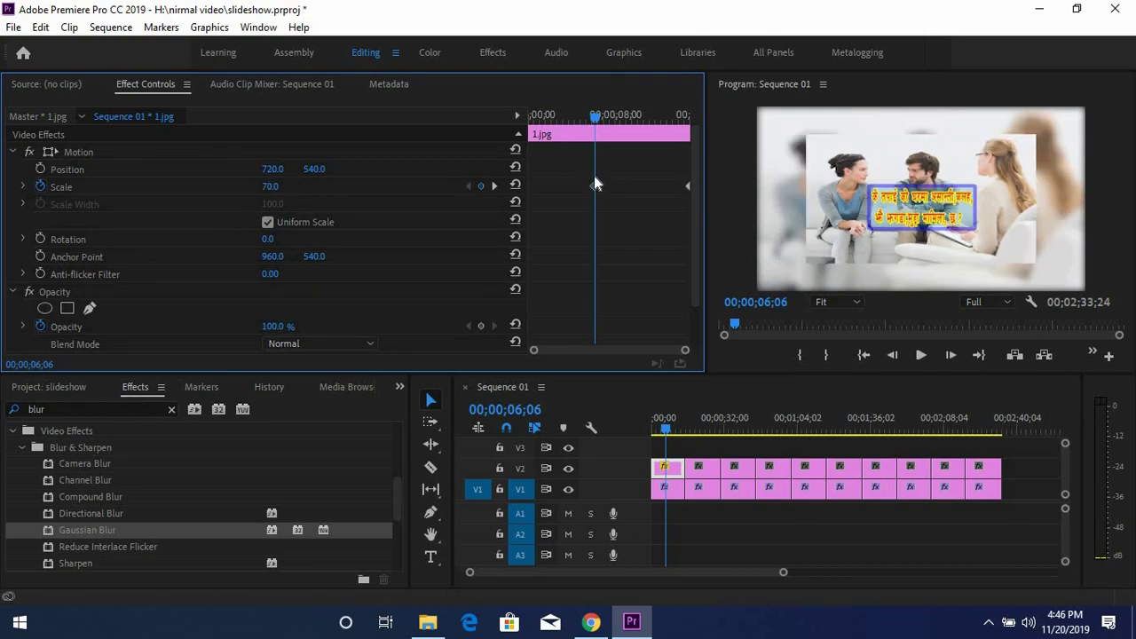
{"action": "left_click_drag", "start_coordinate": [594, 187], "coordinate": [531, 187]}
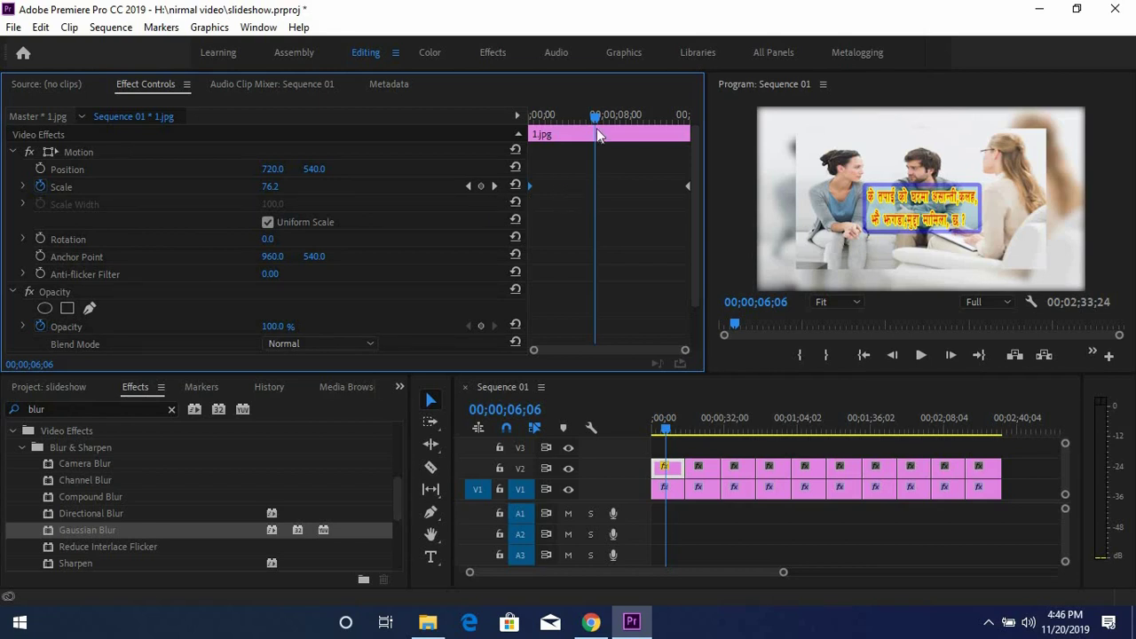
{"action": "mouse_move", "coordinate": [597, 118]}
{"action": "left_mouse_down"}
{"action": "mouse_move", "coordinate": [555, 120]}
{"action": "mouse_move", "coordinate": [701, 121]}
{"action": "left_mouse_up"}
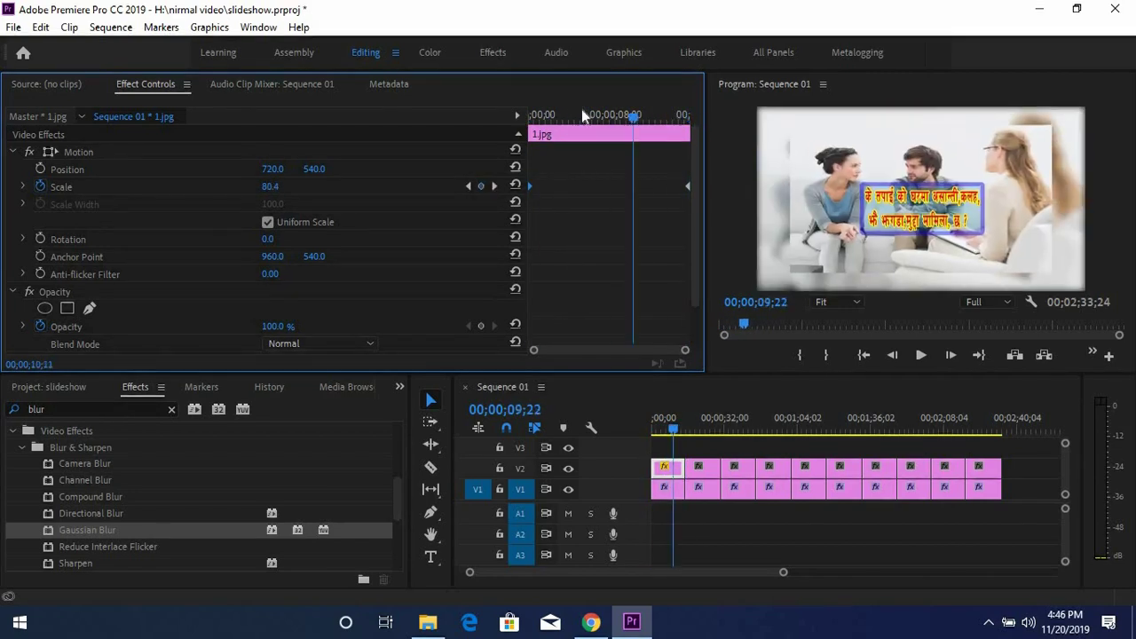
{"action": "left_click_drag", "start_coordinate": [702, 121], "coordinate": [504, 116]}
{"action": "left_click_drag", "start_coordinate": [576, 117], "coordinate": [550, 115]}
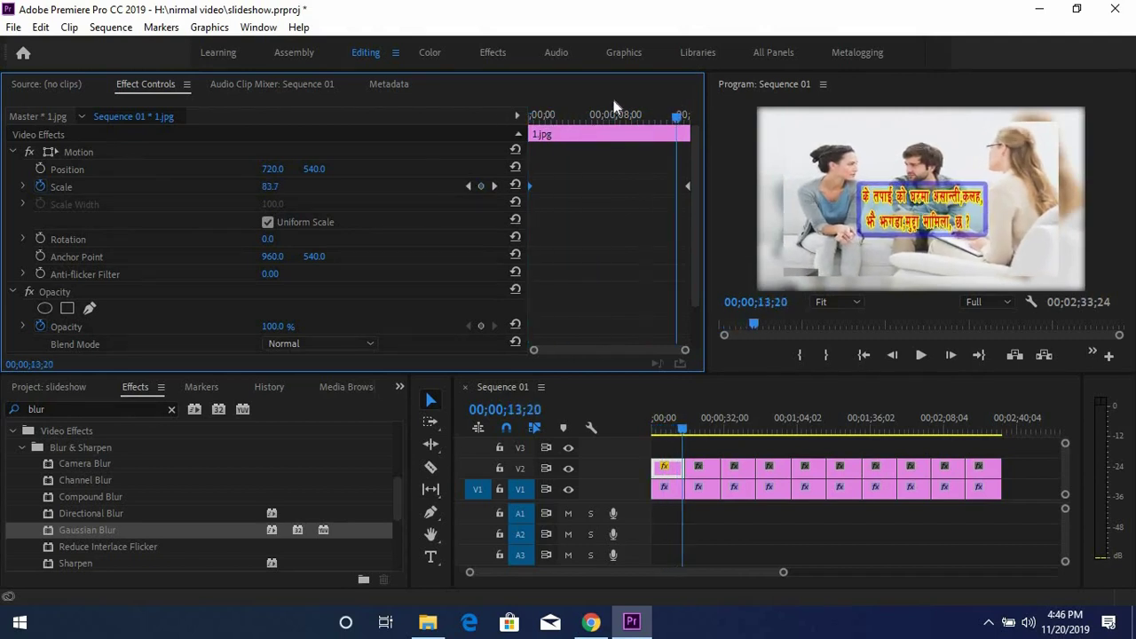
{"action": "mouse_move", "coordinate": [650, 104]}
{"action": "left_mouse_down"}
{"action": "mouse_move", "coordinate": [487, 105]}
{"action": "mouse_move", "coordinate": [498, 115]}
{"action": "mouse_move", "coordinate": [636, 118]}
{"action": "mouse_move", "coordinate": [588, 126]}
{"action": "left_mouse_up"}
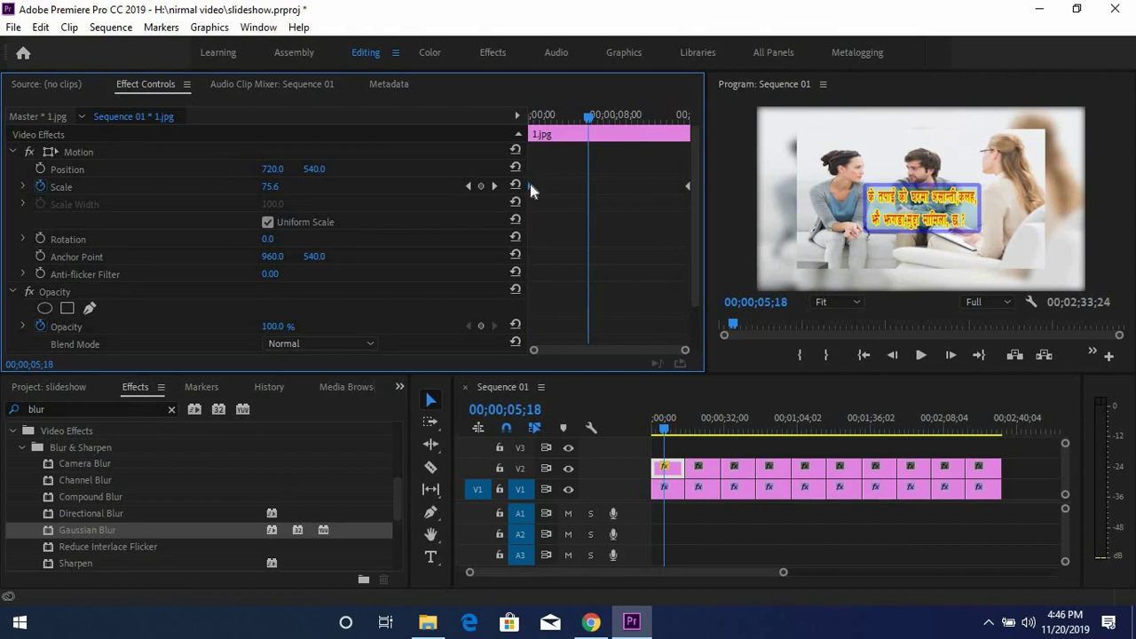
- Set the first Scale keyframe to Ease In and the last to Ease Out
{"action": "right_click", "coordinate": [530, 183]}
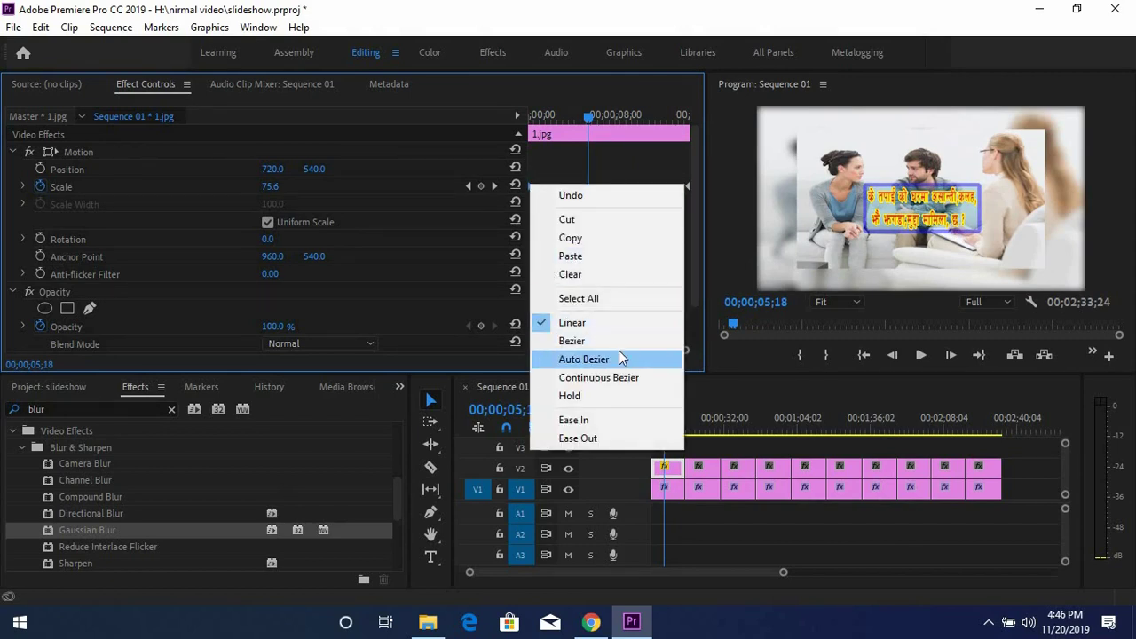
{"action": "left_click", "coordinate": [593, 427]}
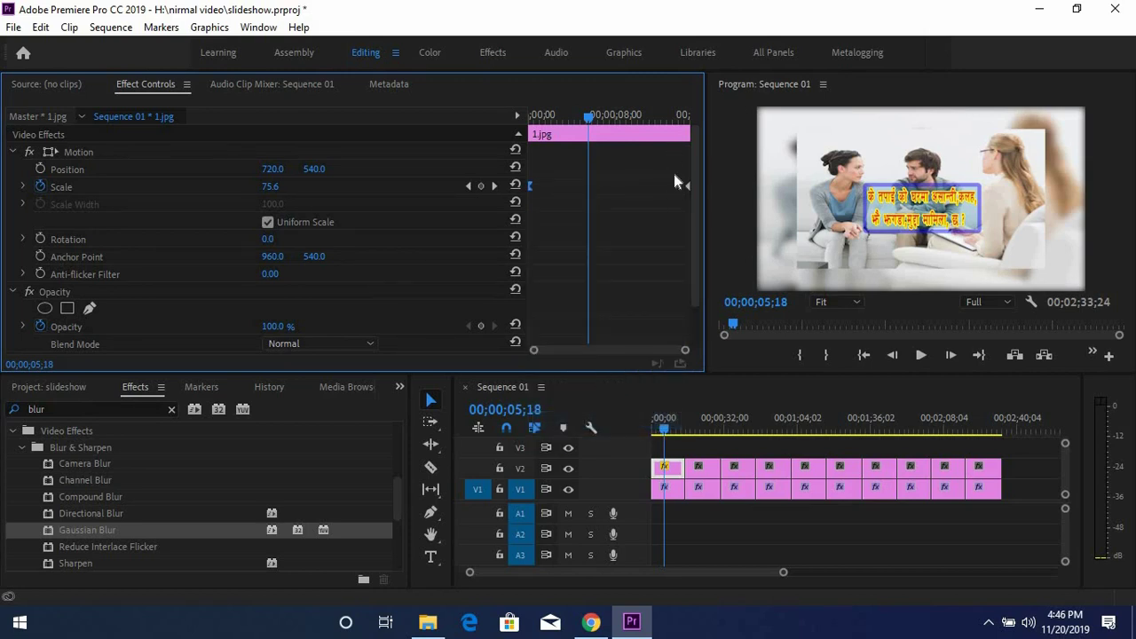
{"action": "right_click", "coordinate": [686, 183]}
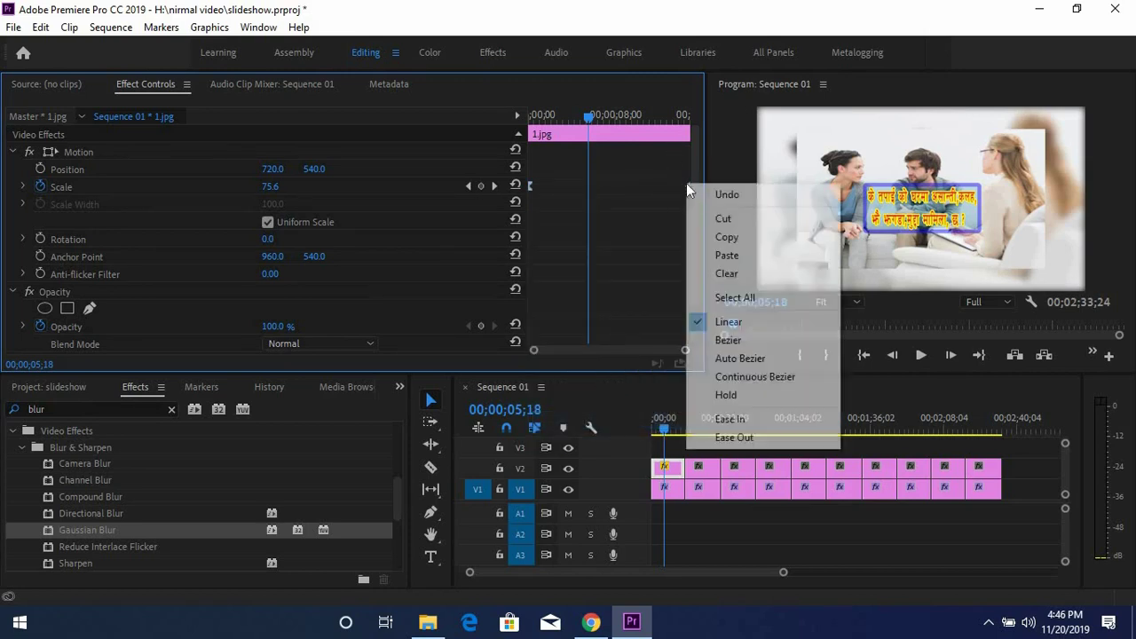
{"action": "left_click", "coordinate": [734, 438]}
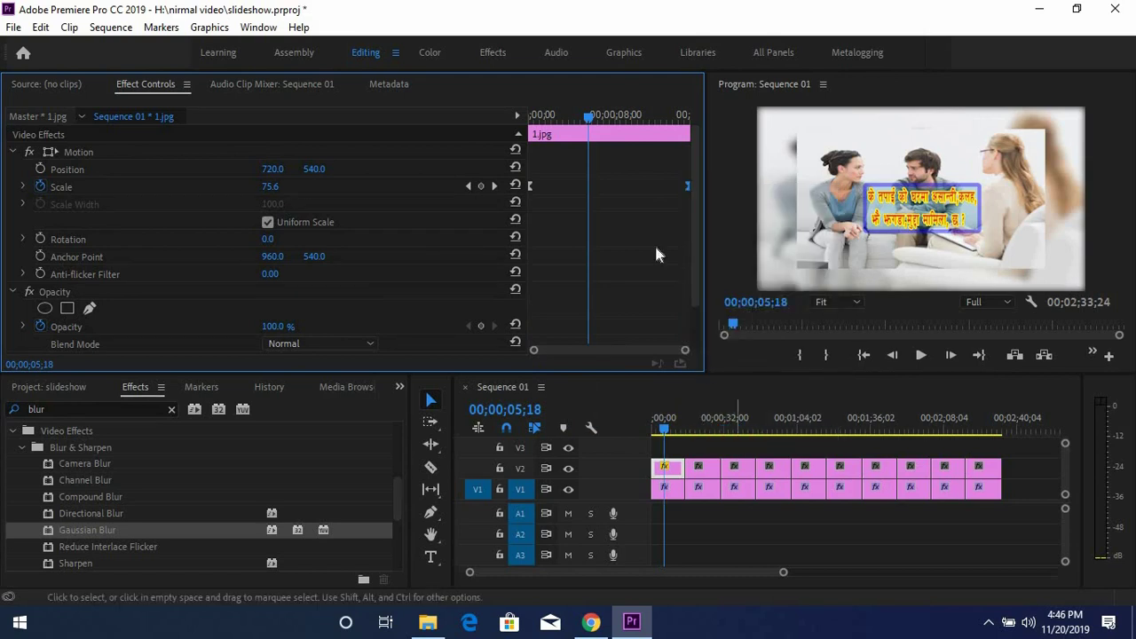
- Scrub and play back the eased zoom, then return to the sequence start
{"action": "left_click_drag", "start_coordinate": [591, 120], "coordinate": [676, 129]}
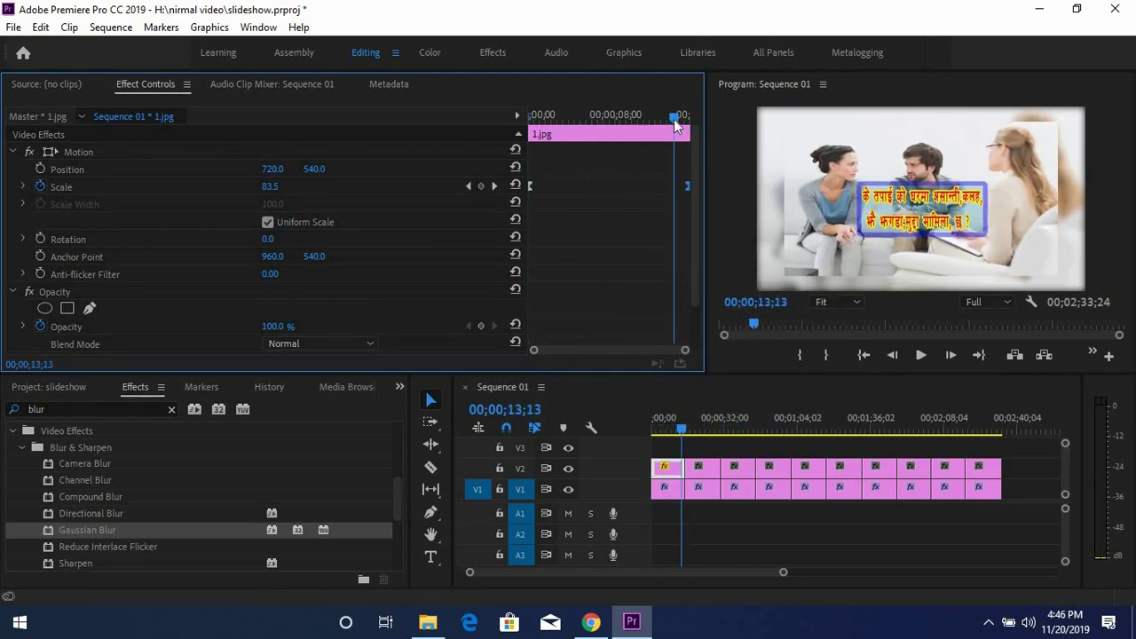
{"action": "key", "text": "space"}
{"action": "mouse_move", "coordinate": [680, 118]}
{"action": "left_mouse_down"}
{"action": "mouse_move", "coordinate": [513, 142]}
{"action": "mouse_move", "coordinate": [669, 117]}
{"action": "left_mouse_up"}
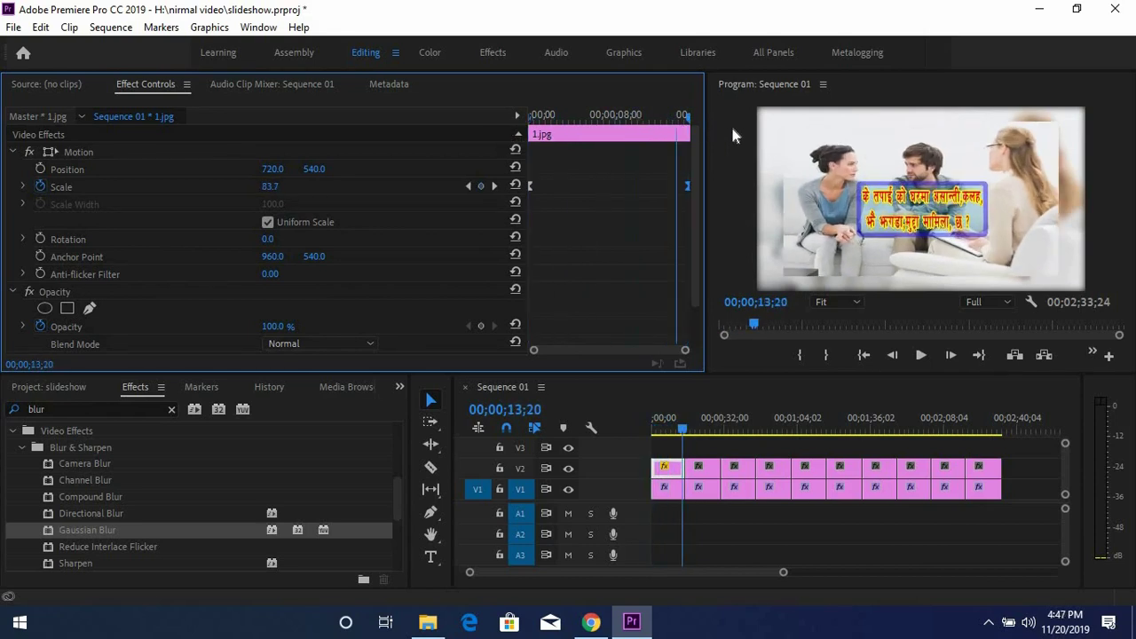
{"action": "key", "text": "Up"}
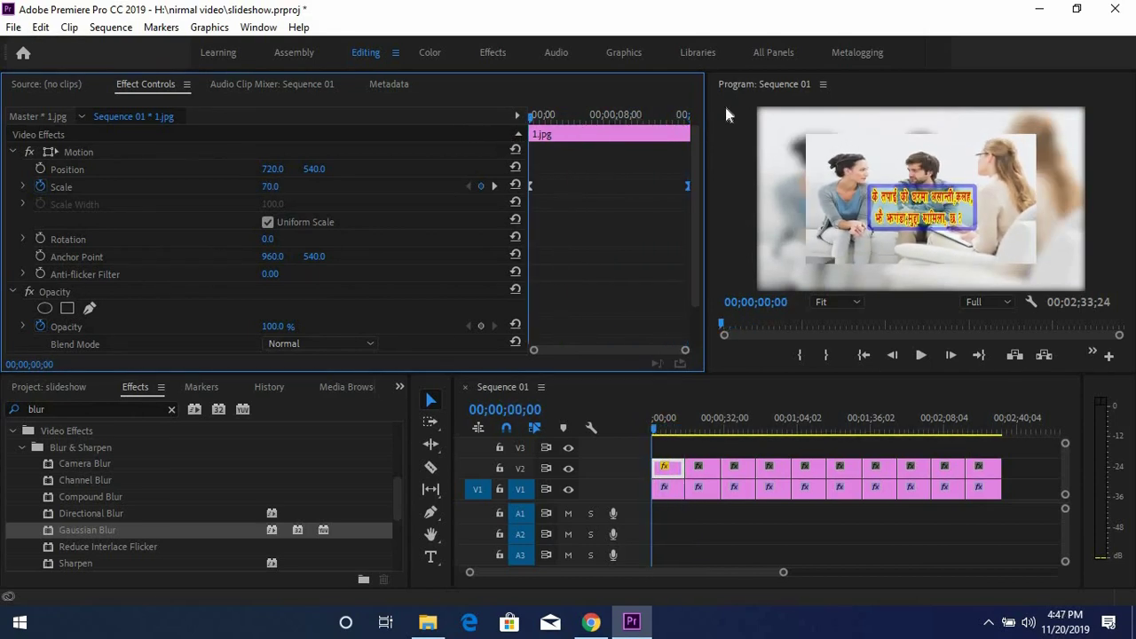
{"action": "key", "text": "Down"}
{"action": "key", "text": "Up"}
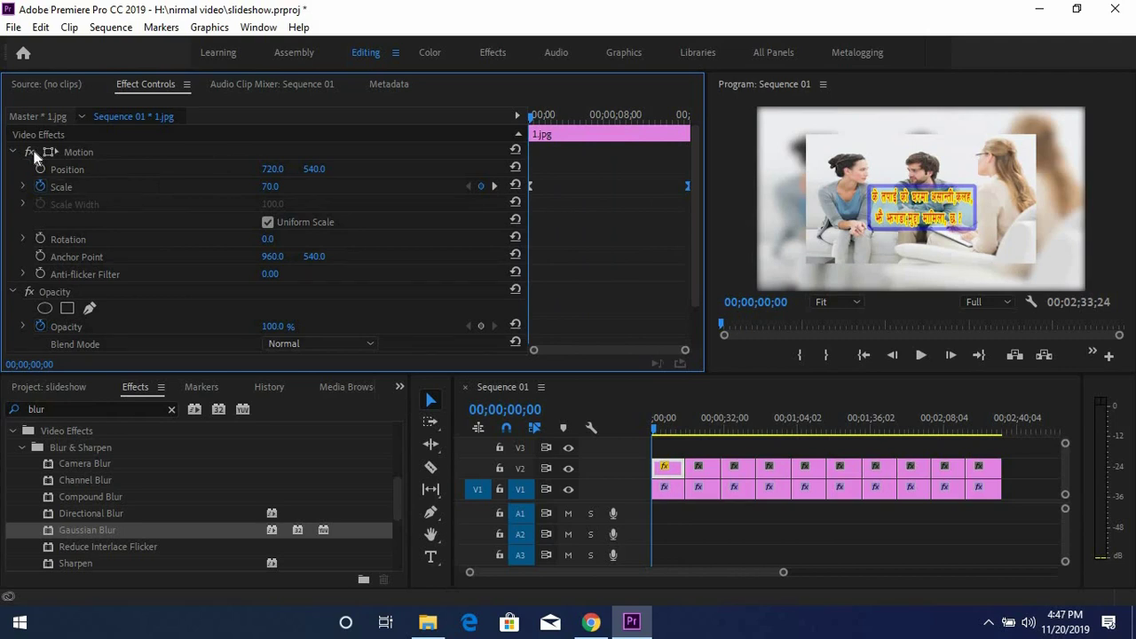
- Copy 1.jpg's Motion effect with its Scale keyframes onto the other V2 clips and scrub to check
{"action": "left_click", "coordinate": [78, 152]}
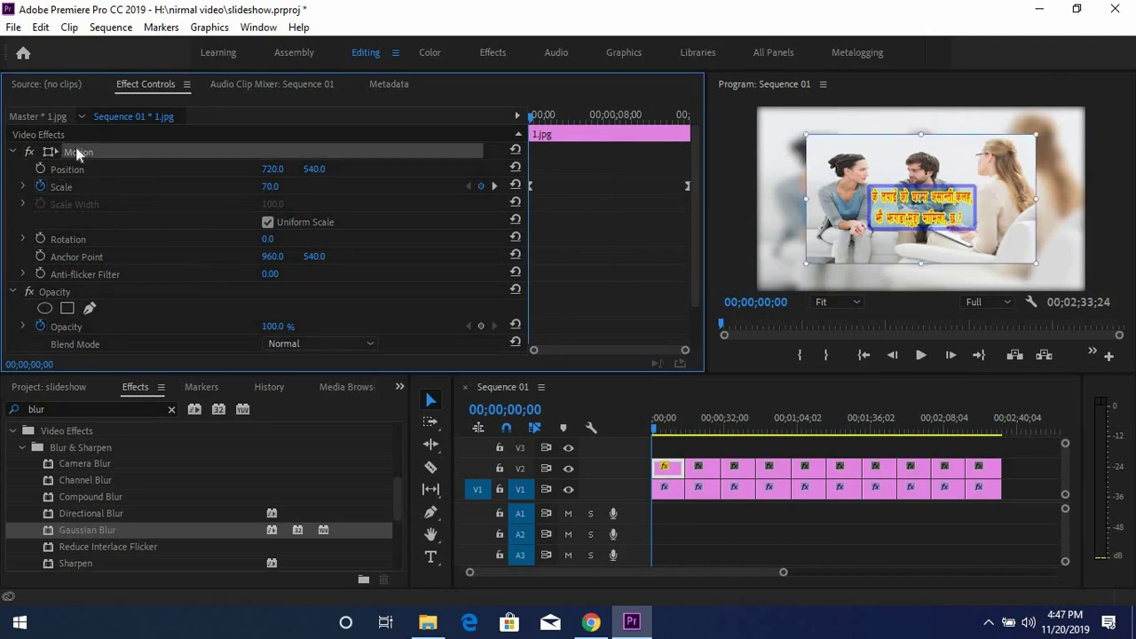
{"action": "right_click", "coordinate": [76, 147]}
{"action": "left_click", "coordinate": [136, 246]}
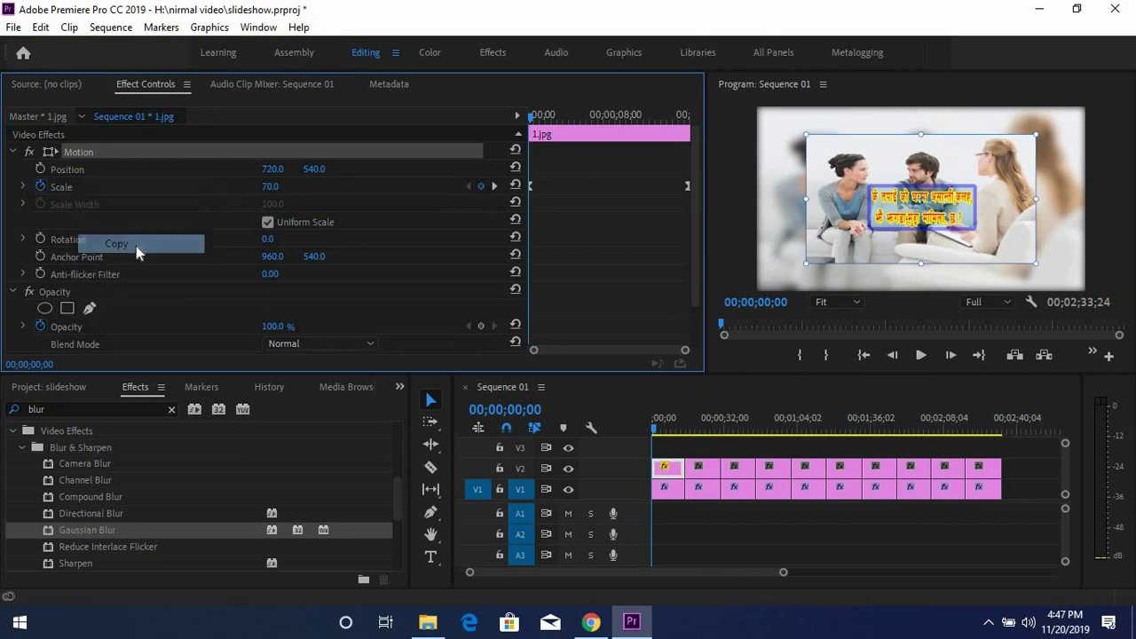
{"action": "left_click", "coordinate": [1025, 474]}
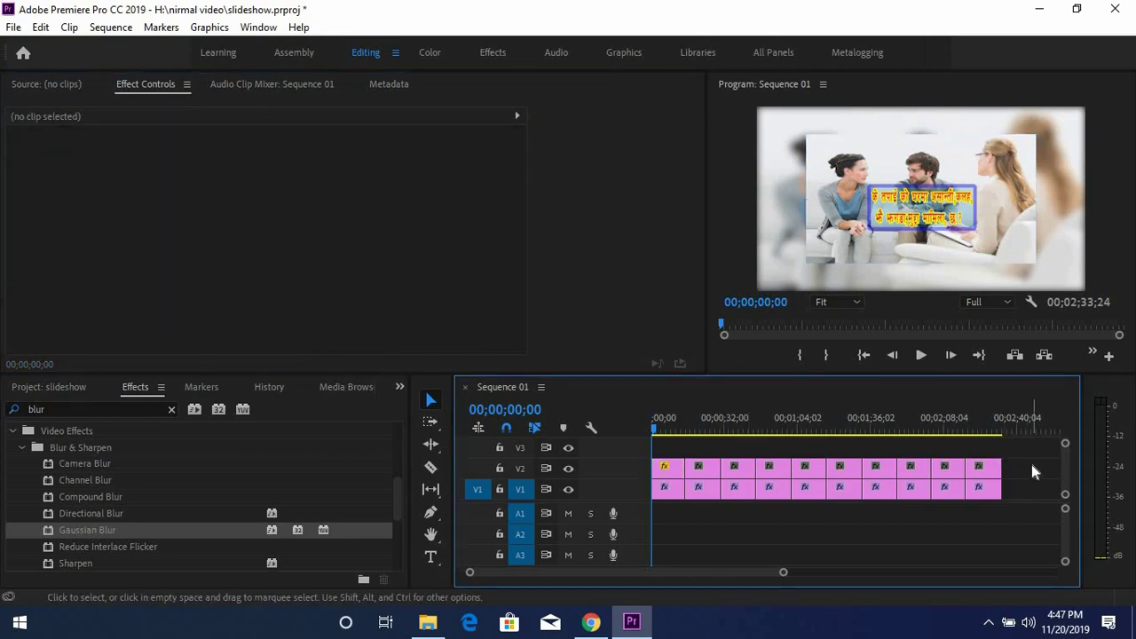
{"action": "left_click_drag", "start_coordinate": [1033, 465], "coordinate": [703, 471]}
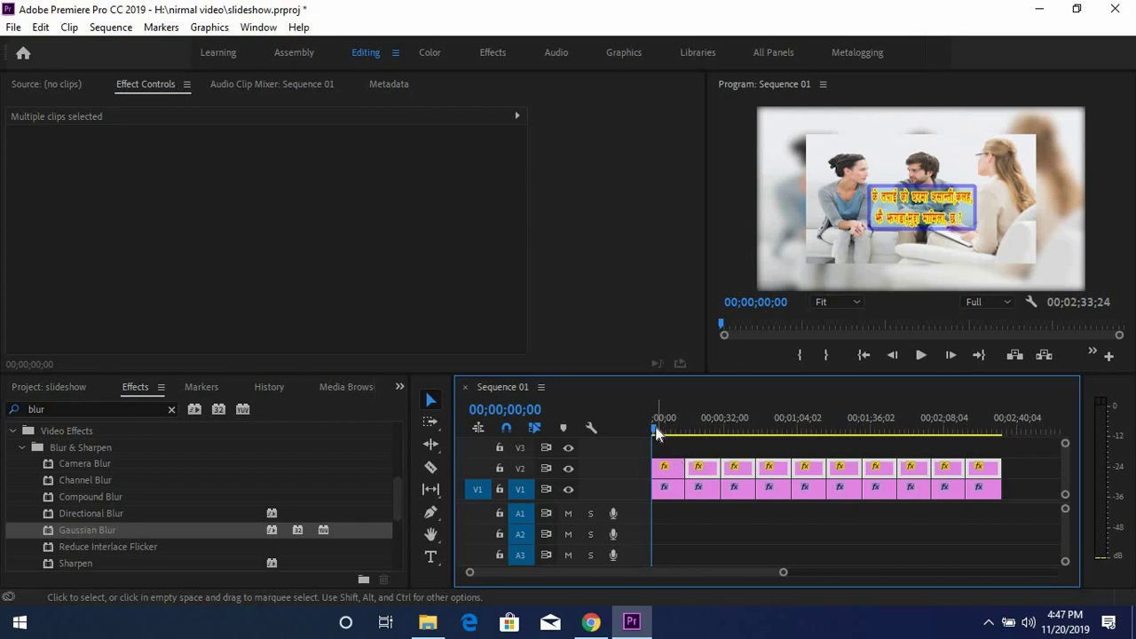
{"action": "mouse_move", "coordinate": [692, 432]}
{"action": "left_mouse_down"}
{"action": "mouse_move", "coordinate": [1006, 480]}
{"action": "mouse_move", "coordinate": [671, 471]}
{"action": "mouse_move", "coordinate": [994, 487]}
{"action": "mouse_move", "coordinate": [982, 444]}
{"action": "mouse_move", "coordinate": [662, 438]}
{"action": "left_mouse_up"}
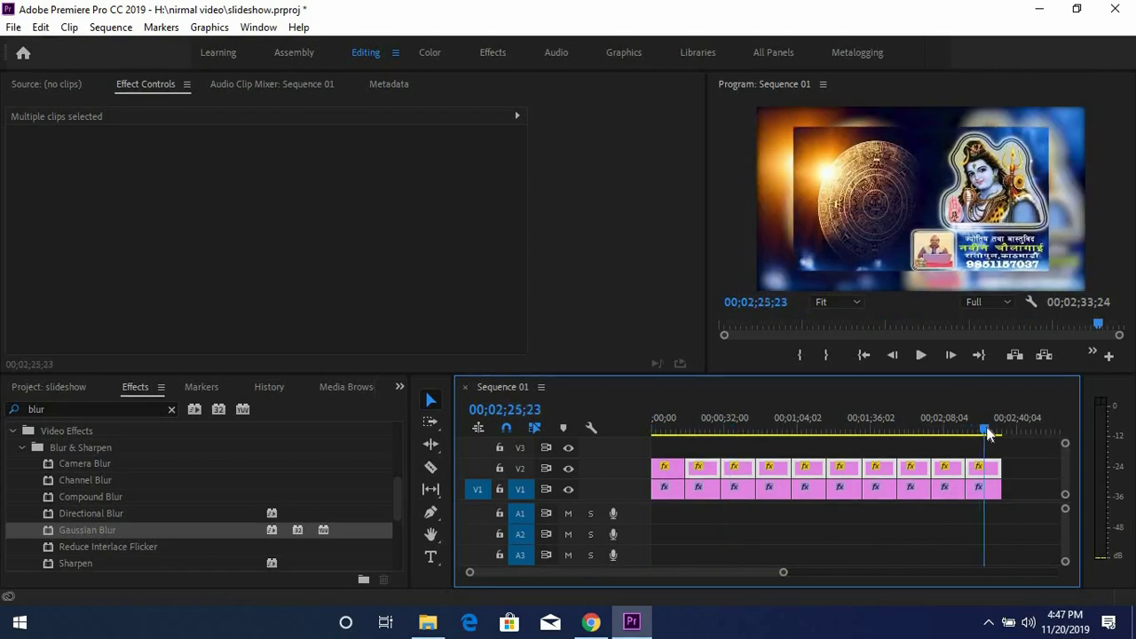
{"action": "left_click", "coordinate": [653, 435]}
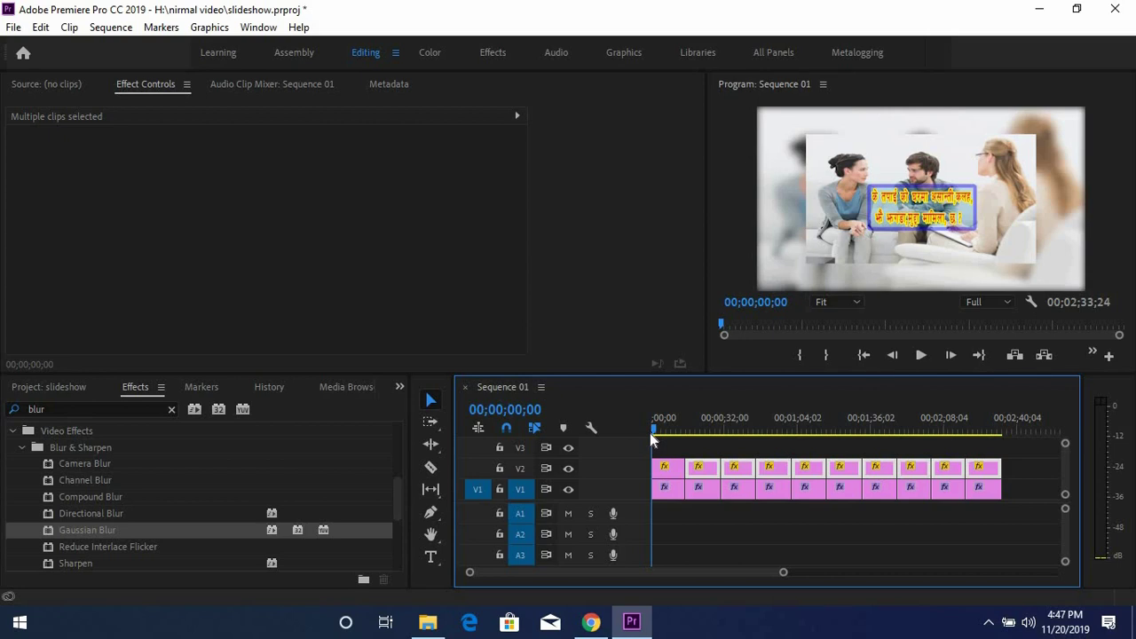
{"action": "left_click_drag", "start_coordinate": [653, 435], "coordinate": [667, 431]}
- Search the Effects panel for 'sha' and drop Perspective > Radial Shadow onto 1.jpg on V2
{"action": "left_click", "coordinate": [669, 471]}
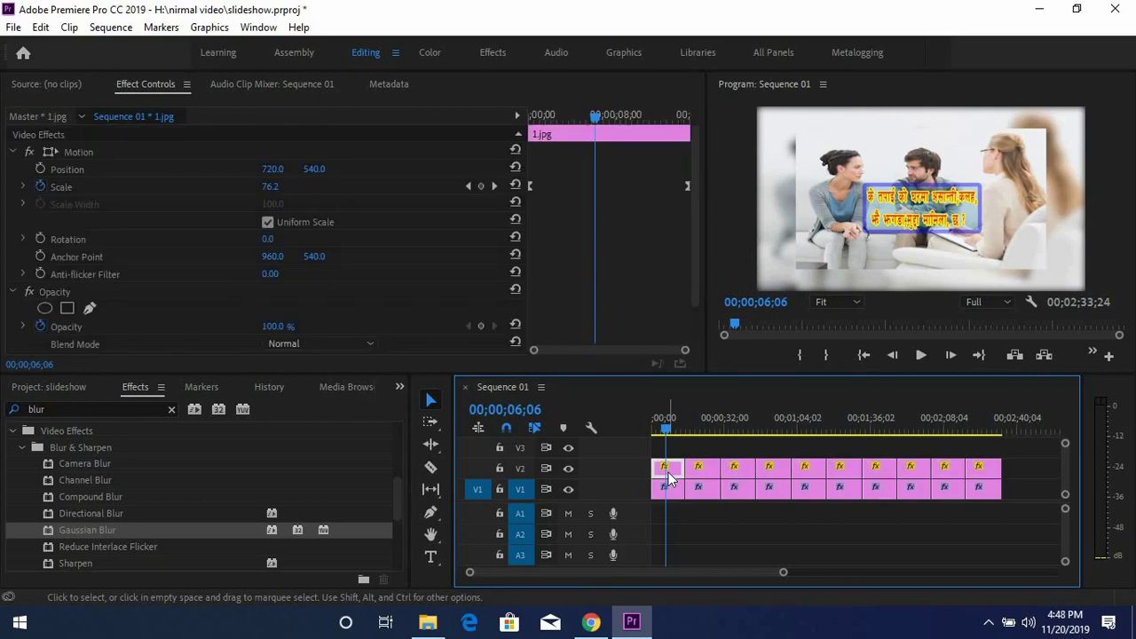
{"action": "left_click", "coordinate": [93, 408]}
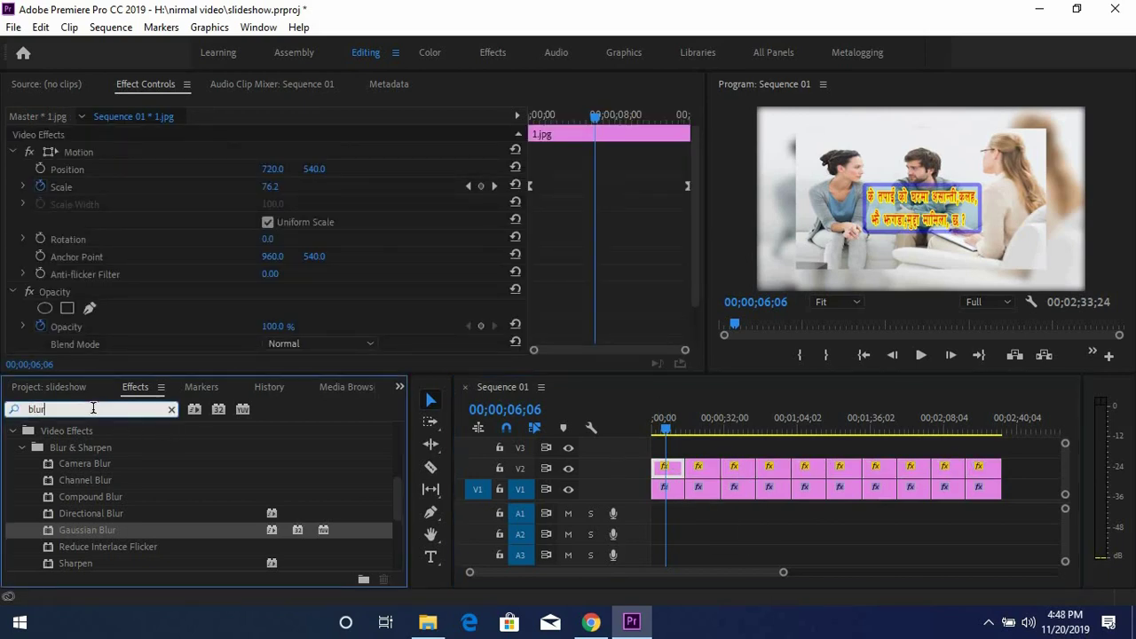
{"action": "key", "text": "BackSpace"}
{"action": "key", "text": "BackSpace"}
{"action": "key", "text": "BackSpace"}
{"action": "key", "text": "BackSpace"}
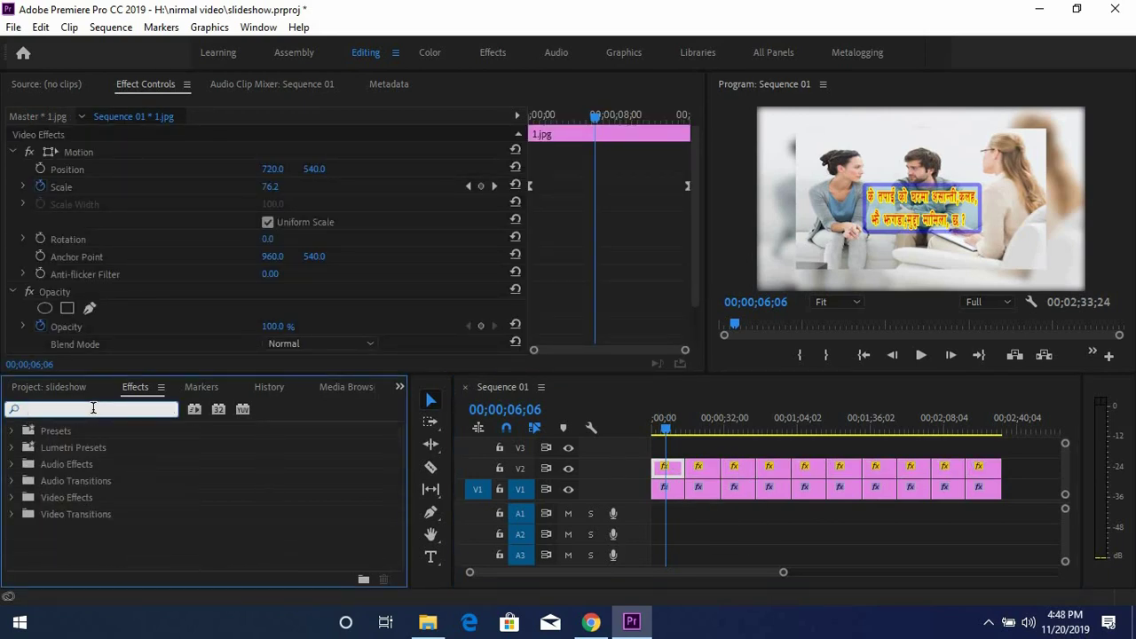
{"action": "type", "text": "radi"}
{"action": "key", "text": "BackSpace"}
{"action": "key", "text": "BackSpace"}
{"action": "key", "text": "BackSpace"}
{"action": "key", "text": "BackSpace"}
{"action": "type", "text": "sha"}
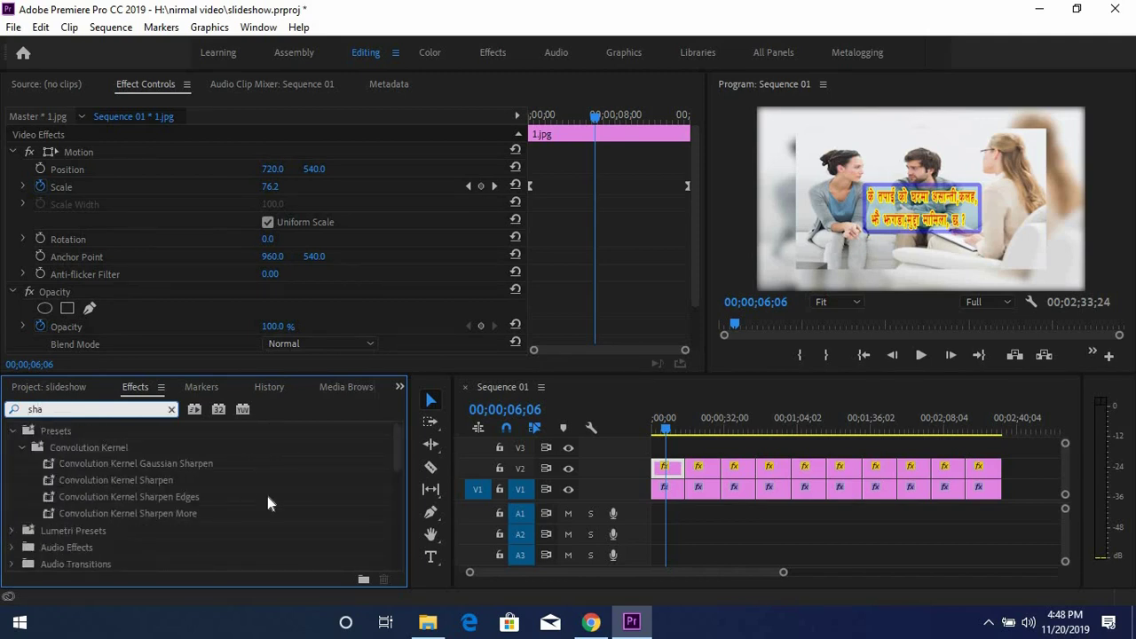
{"action": "scroll", "coordinate": [267, 496], "scroll_direction": "down", "scroll_amount": 3}
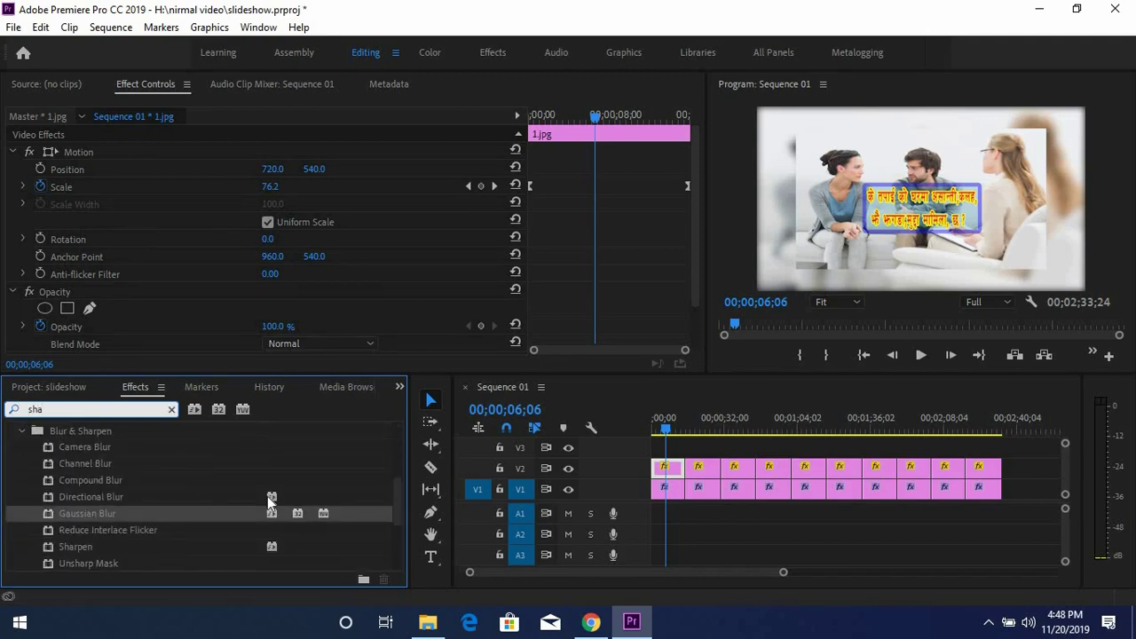
{"action": "scroll", "coordinate": [262, 502], "scroll_direction": "down", "scroll_amount": 3}
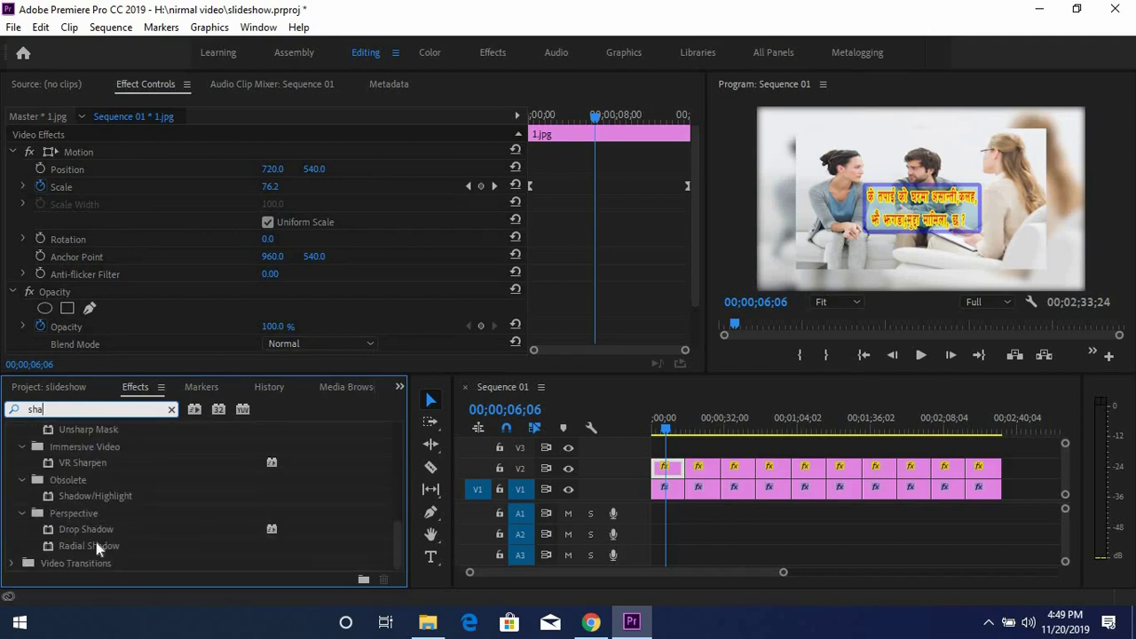
{"action": "left_click", "coordinate": [56, 547]}
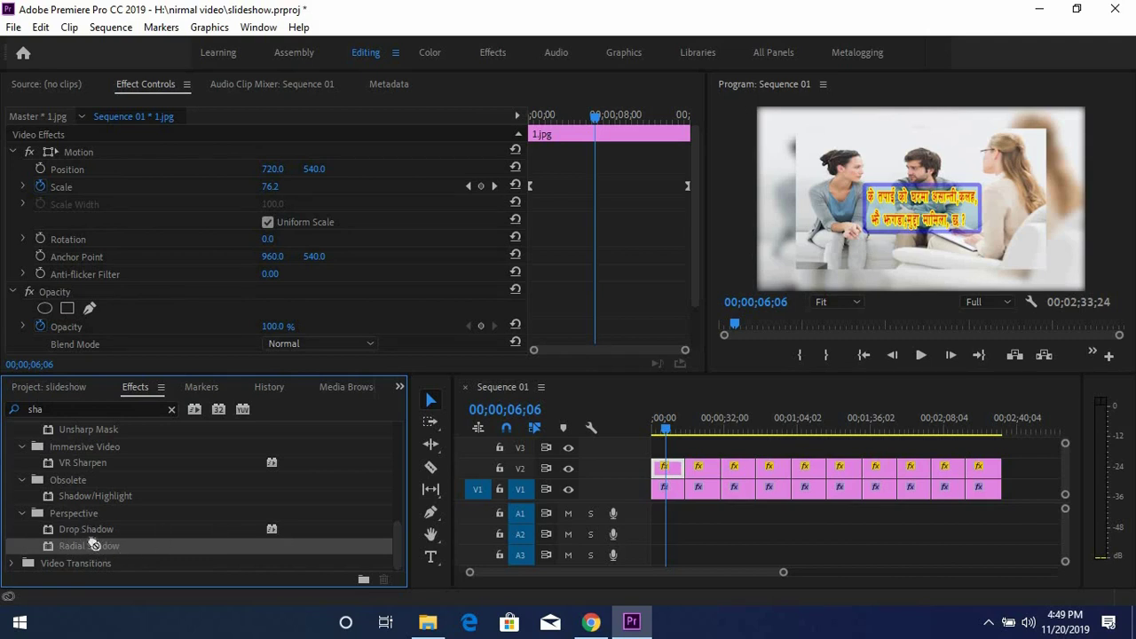
{"action": "left_click_drag", "start_coordinate": [95, 544], "coordinate": [670, 470]}
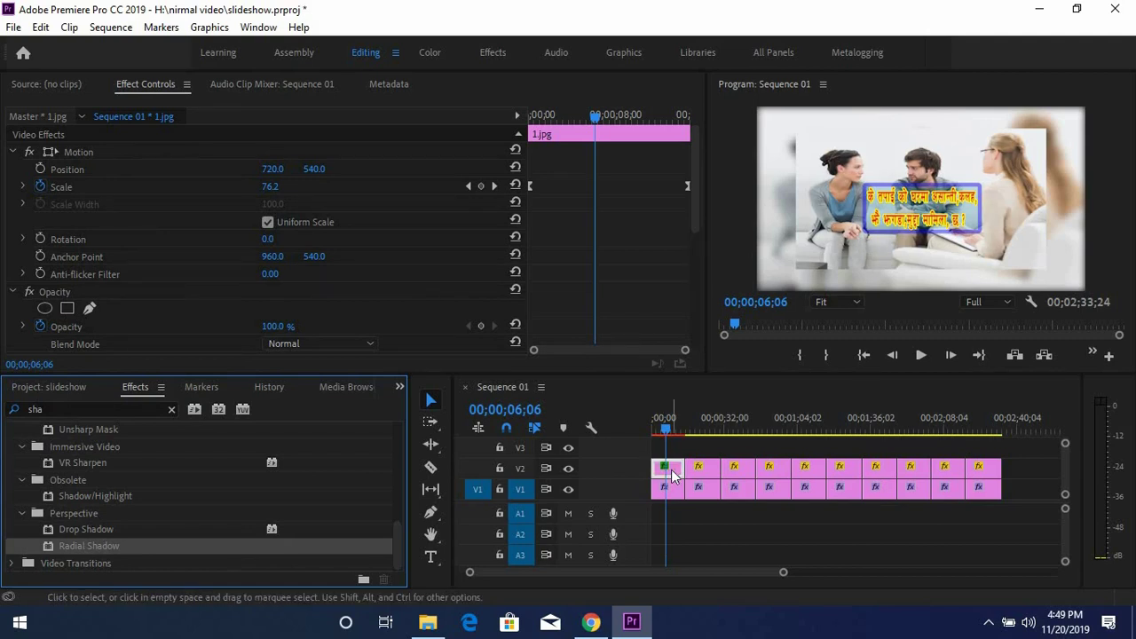
- Set the Radial Shadow colour to a bright saturated yellow in the Color Picker
{"action": "scroll", "coordinate": [409, 289], "scroll_direction": "down", "scroll_amount": 1}
{"action": "scroll", "coordinate": [409, 295], "scroll_direction": "down", "scroll_amount": 5}
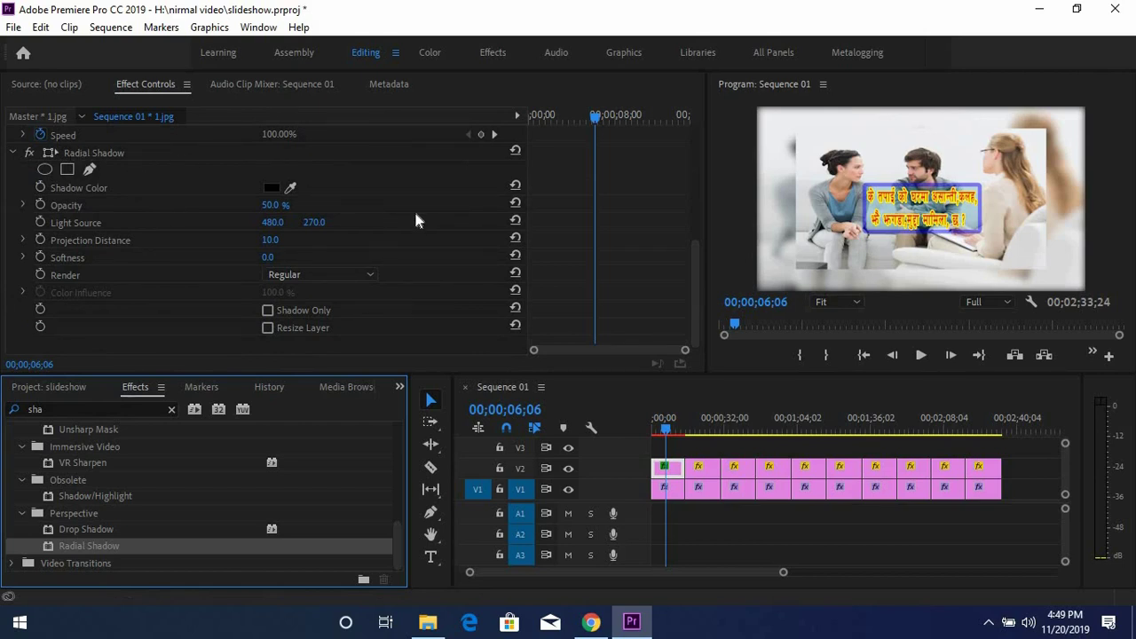
{"action": "left_click", "coordinate": [272, 191]}
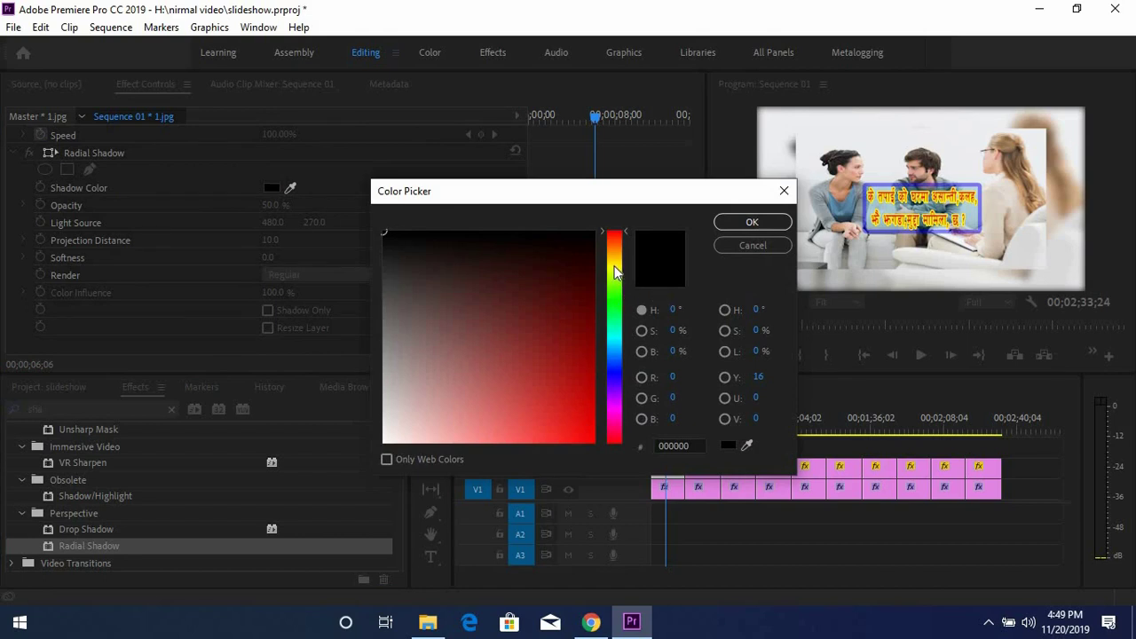
{"action": "left_click", "coordinate": [615, 264]}
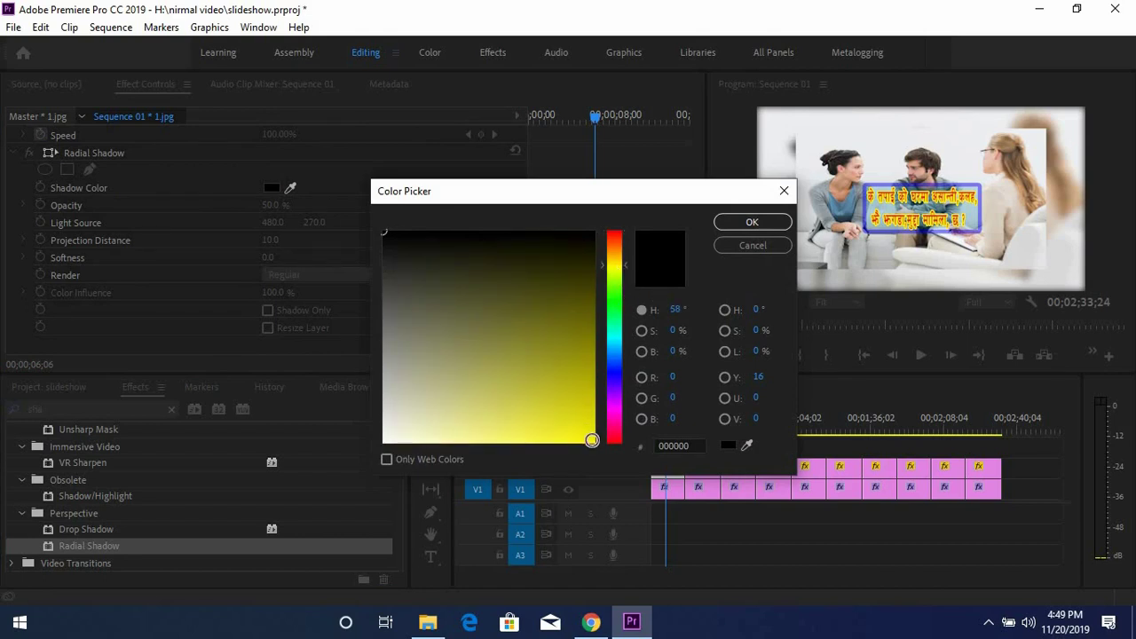
{"action": "left_click", "coordinate": [592, 439]}
{"action": "left_click", "coordinate": [615, 235]}
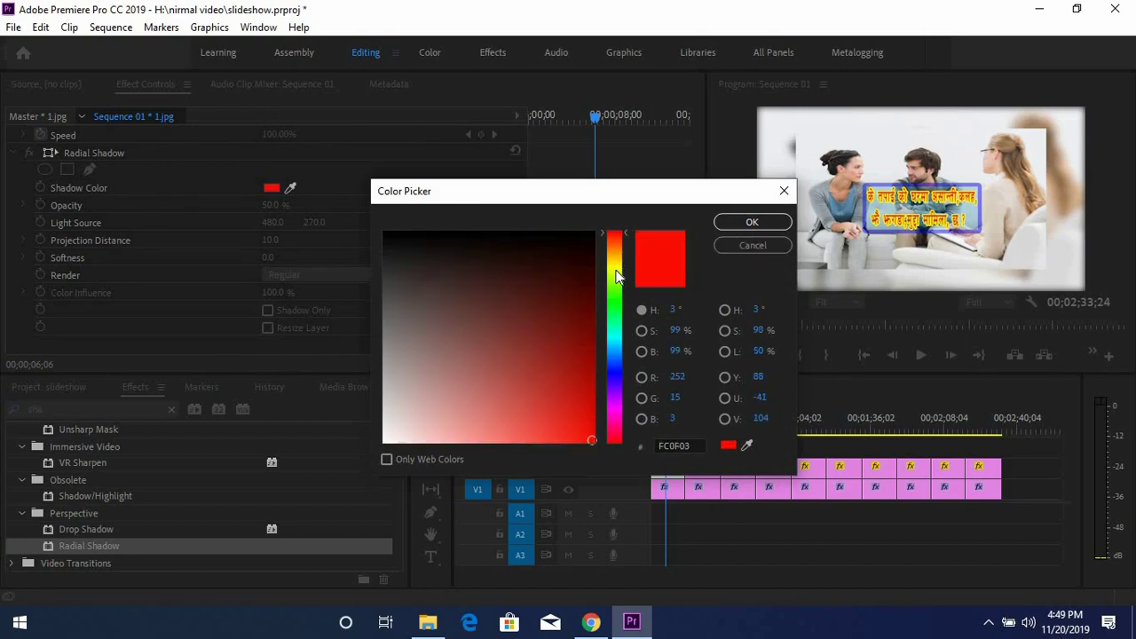
{"action": "left_click", "coordinate": [617, 270]}
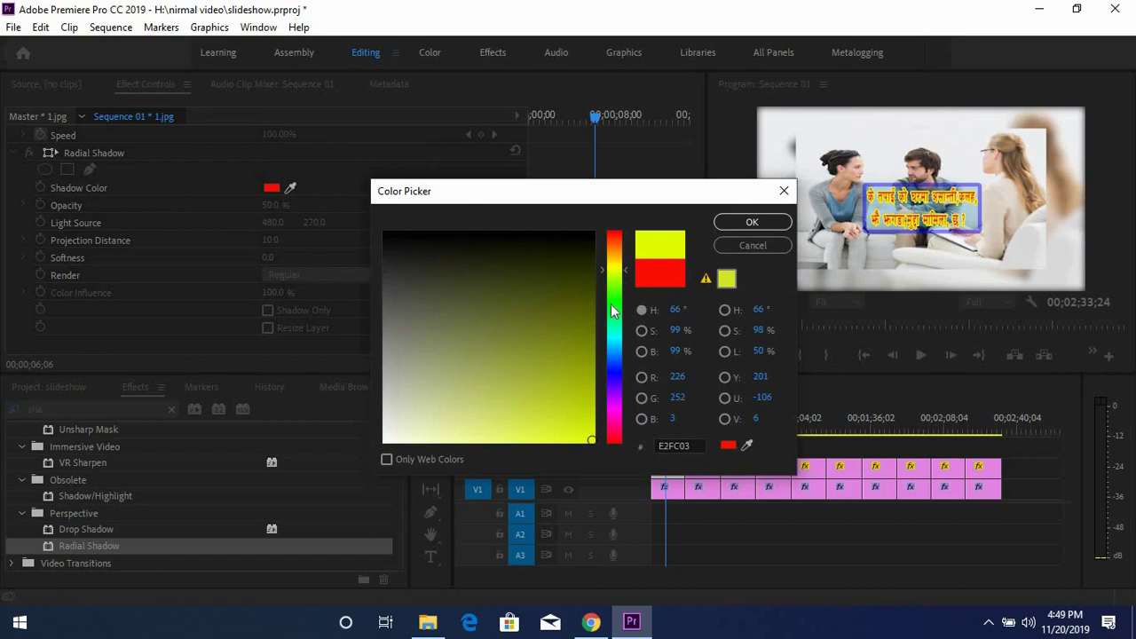
{"action": "left_click", "coordinate": [750, 226]}
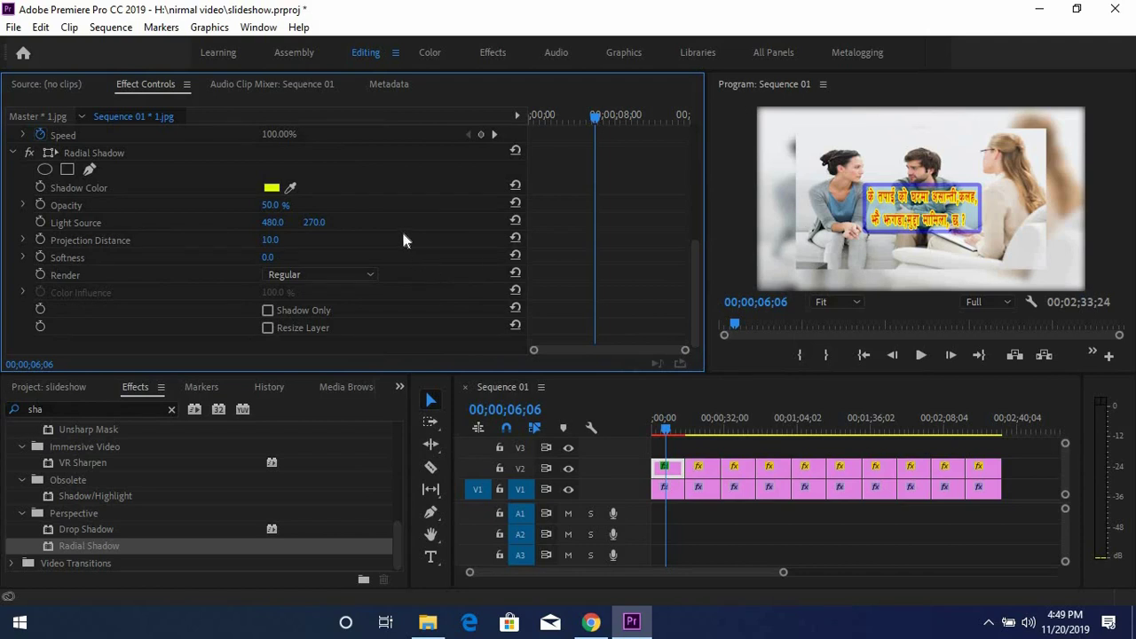
- Raise the Radial Shadow opacity to 100% and enter 3 for Projection Distance
{"action": "left_click_drag", "start_coordinate": [269, 205], "coordinate": [284, 204]}
{"action": "left_click", "coordinate": [271, 242]}
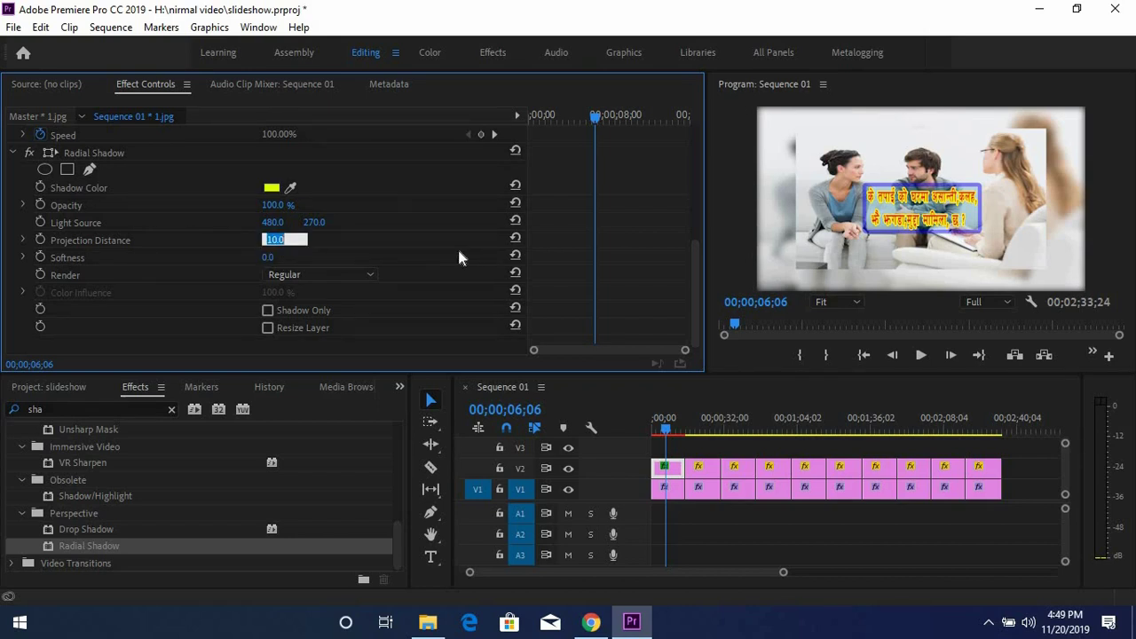
{"action": "type", "text": "3"}
{"action": "key", "text": "Return"}
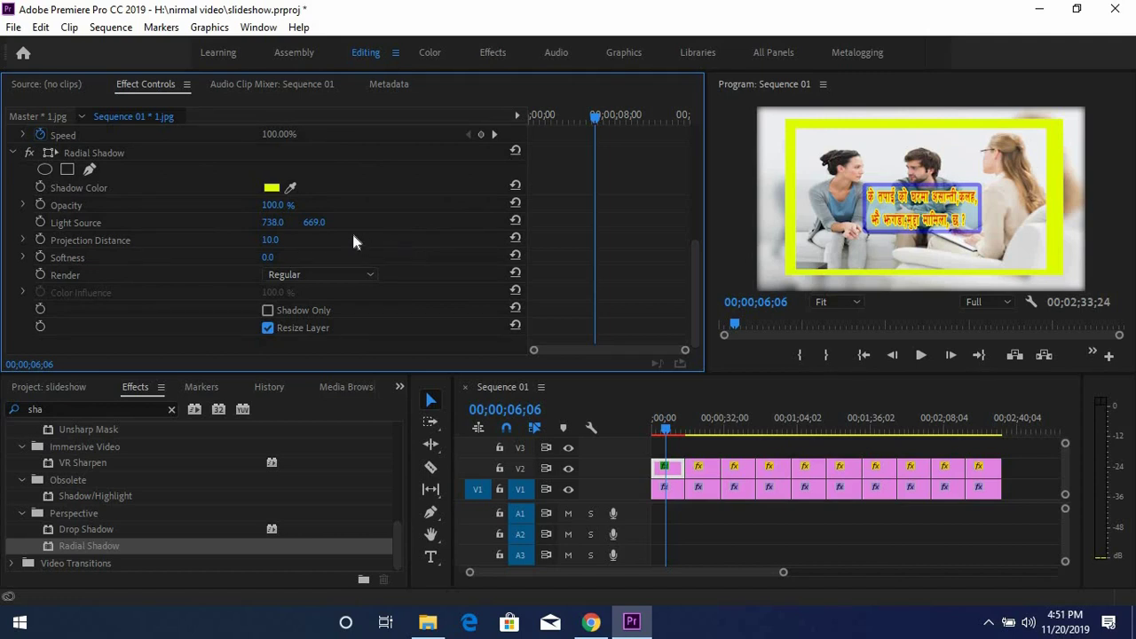
- Scrub the Radial Shadow Light Source to X 956 and Y 623
{"action": "left_click", "coordinate": [314, 222]}
{"action": "mouse_move", "coordinate": [315, 222]}
{"action": "left_mouse_down"}
{"action": "mouse_move", "coordinate": [343, 222]}
{"action": "mouse_move", "coordinate": [266, 222]}
{"action": "left_mouse_up"}
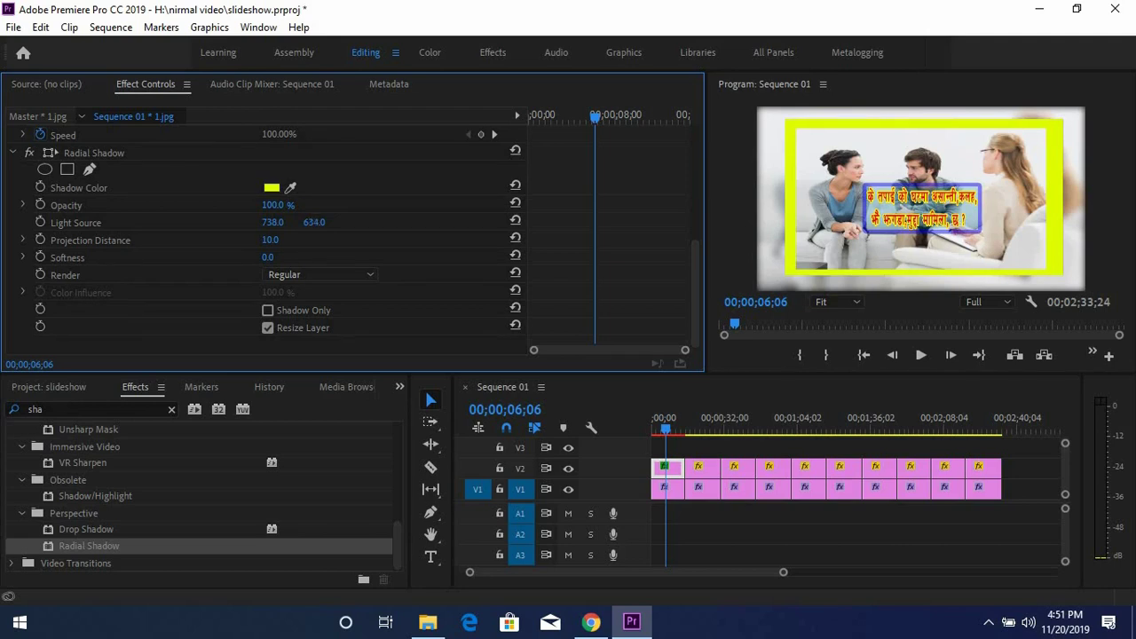
{"action": "mouse_move", "coordinate": [314, 222]}
{"action": "left_mouse_down"}
{"action": "mouse_move", "coordinate": [277, 222]}
{"action": "mouse_move", "coordinate": [293, 222]}
{"action": "left_mouse_up"}
{"action": "left_click_drag", "start_coordinate": [272, 222], "coordinate": [282, 222]}
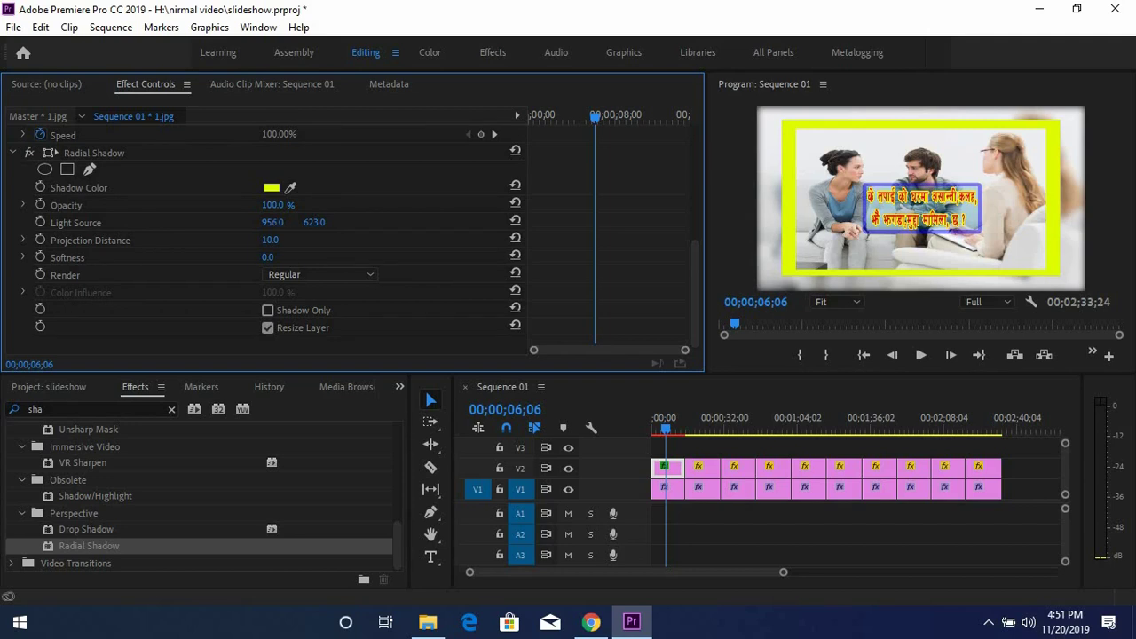
{"action": "left_click_drag", "start_coordinate": [272, 222], "coordinate": [280, 223]}
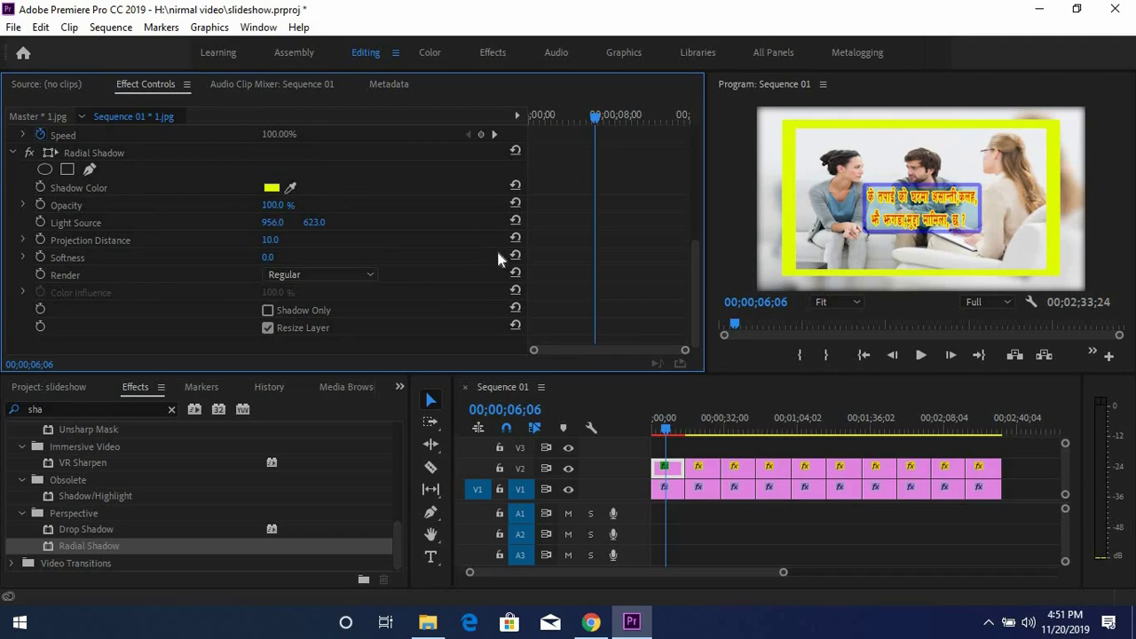
- Change the Radial Shadow colour from yellow to red (FC0303)
{"action": "left_click", "coordinate": [272, 187]}
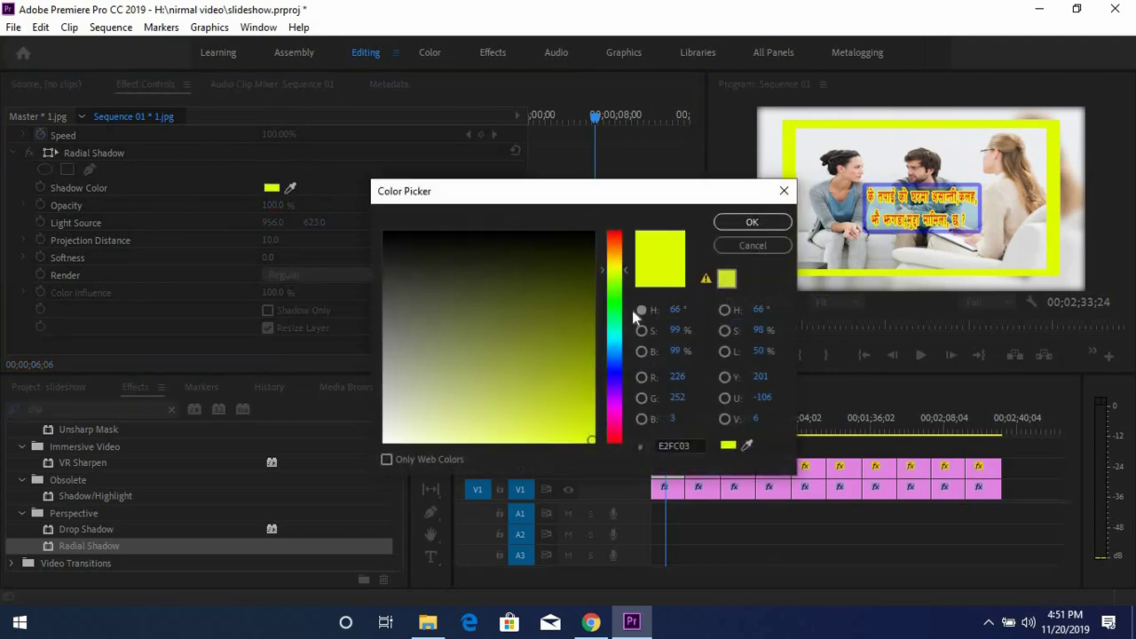
{"action": "left_click", "coordinate": [612, 235]}
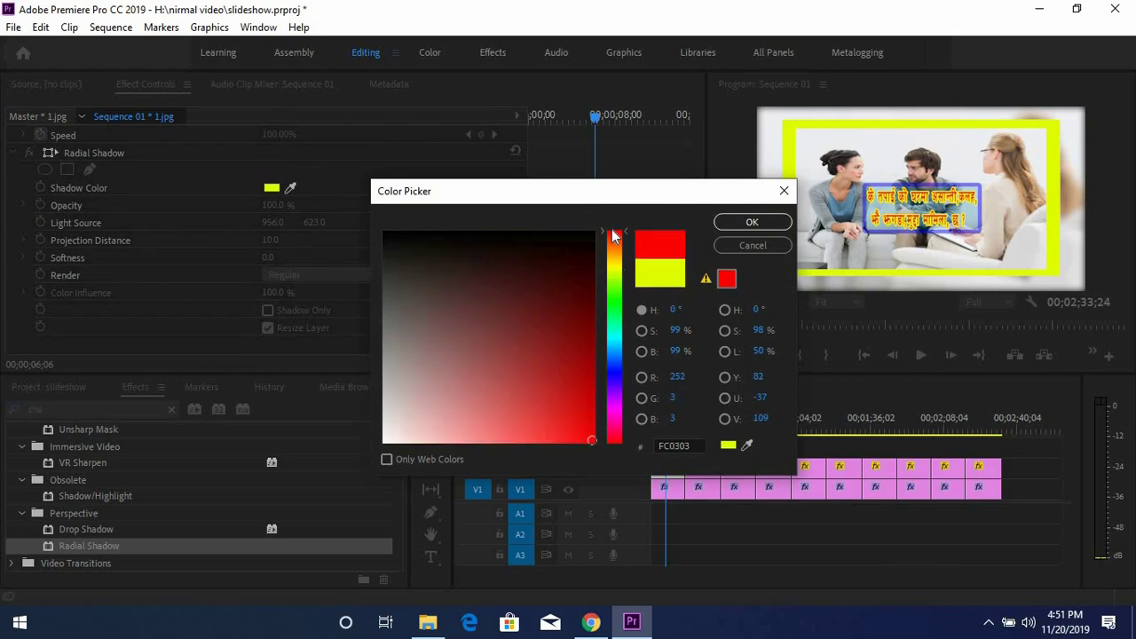
{"action": "left_click", "coordinate": [741, 225]}
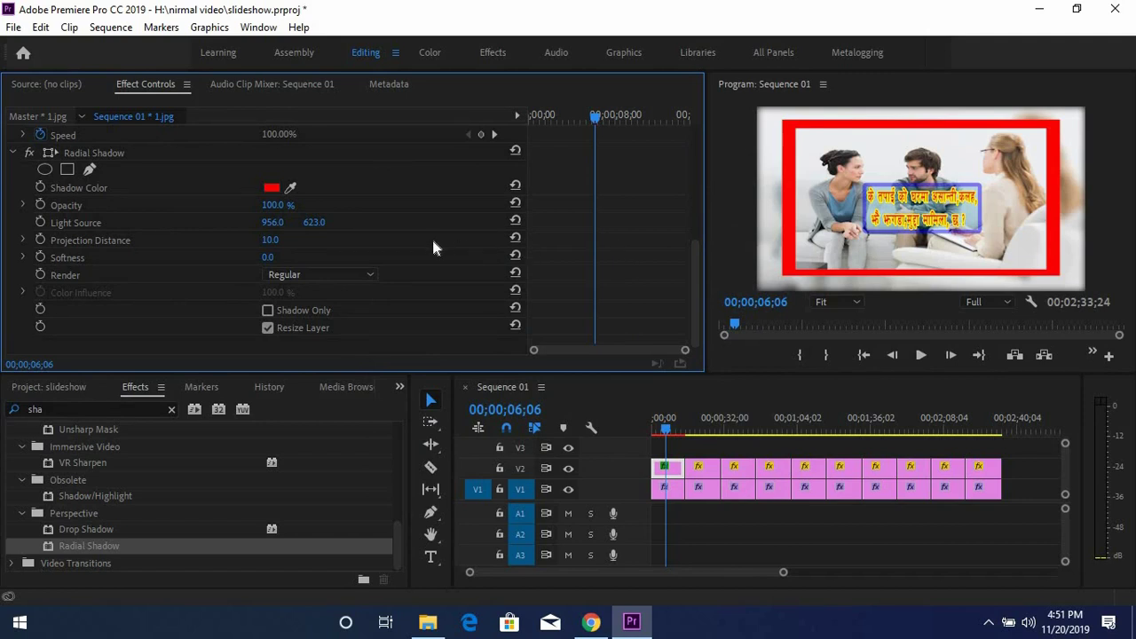
- Copy the red Radial Shadow from 1.jpg, paste it onto all V2 image clips, and scrub to check
{"action": "left_click", "coordinate": [104, 150]}
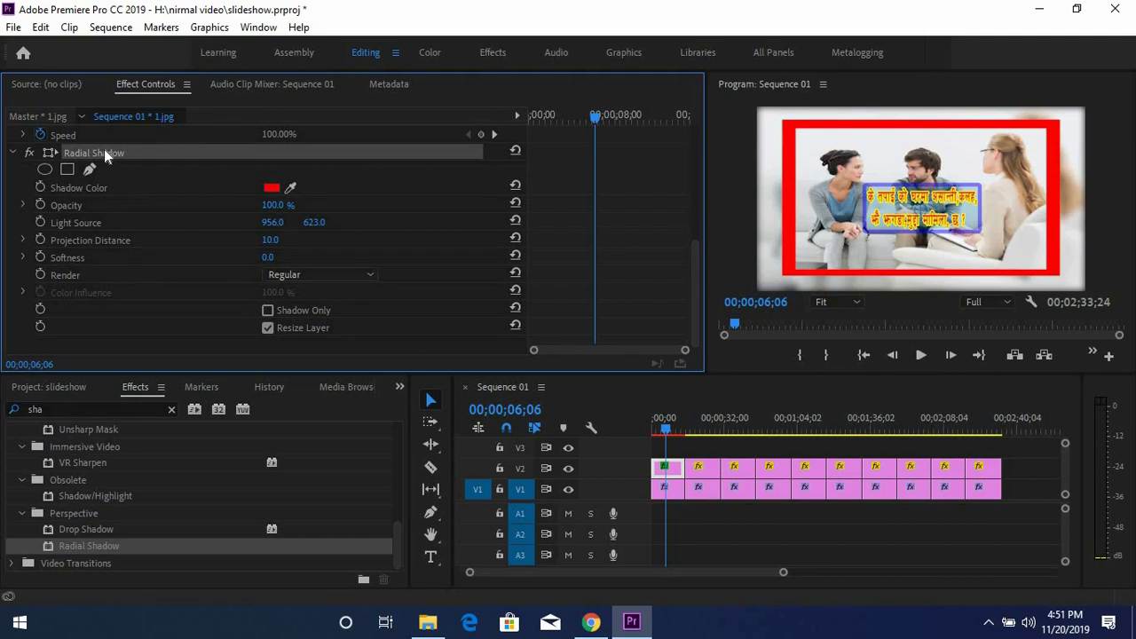
{"action": "right_click", "coordinate": [104, 150]}
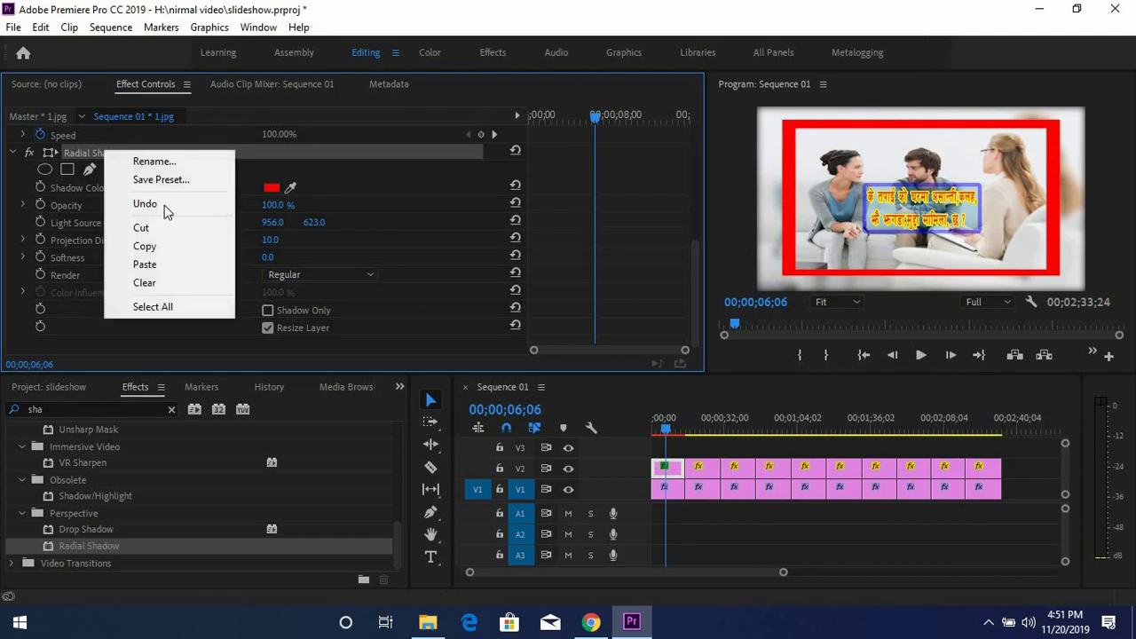
{"action": "left_click", "coordinate": [176, 246]}
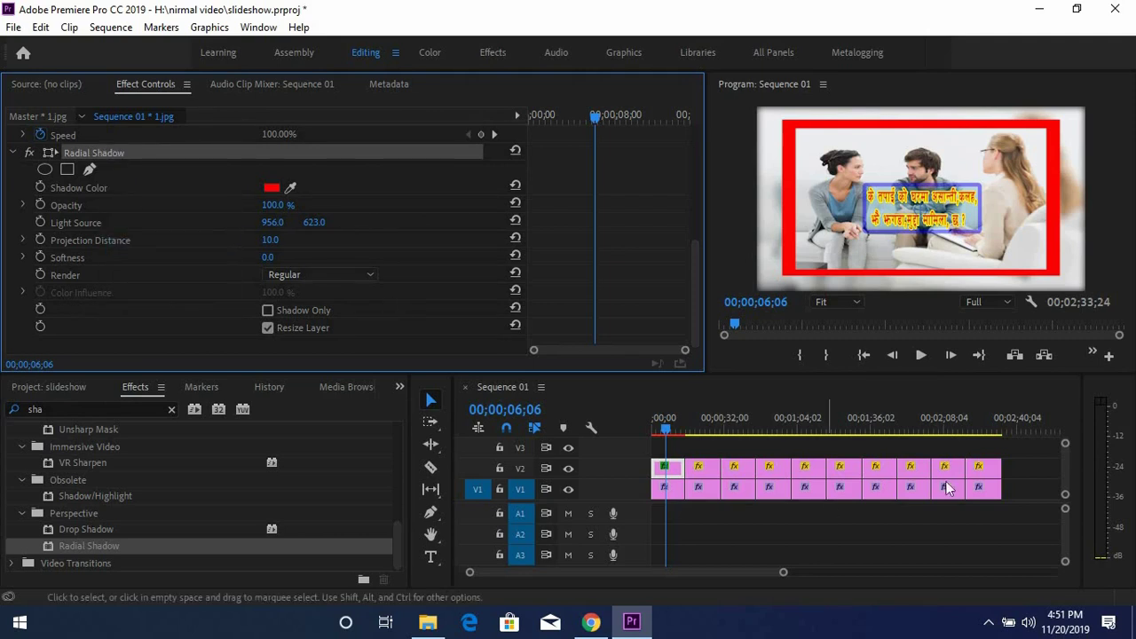
{"action": "left_click", "coordinate": [1028, 472]}
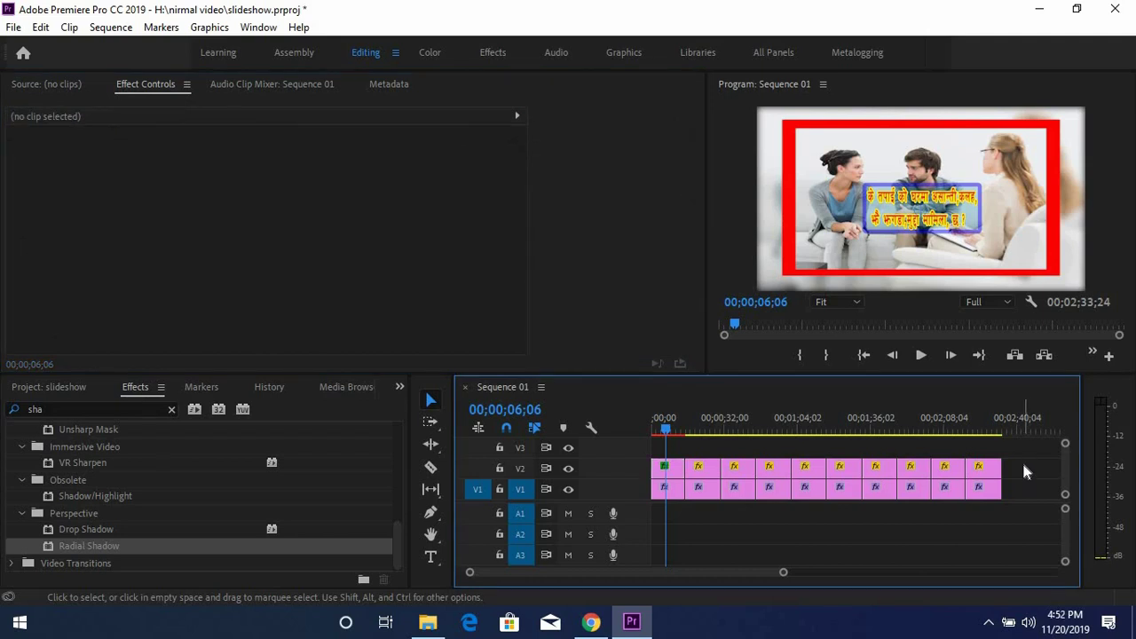
{"action": "left_click_drag", "start_coordinate": [1023, 460], "coordinate": [717, 456]}
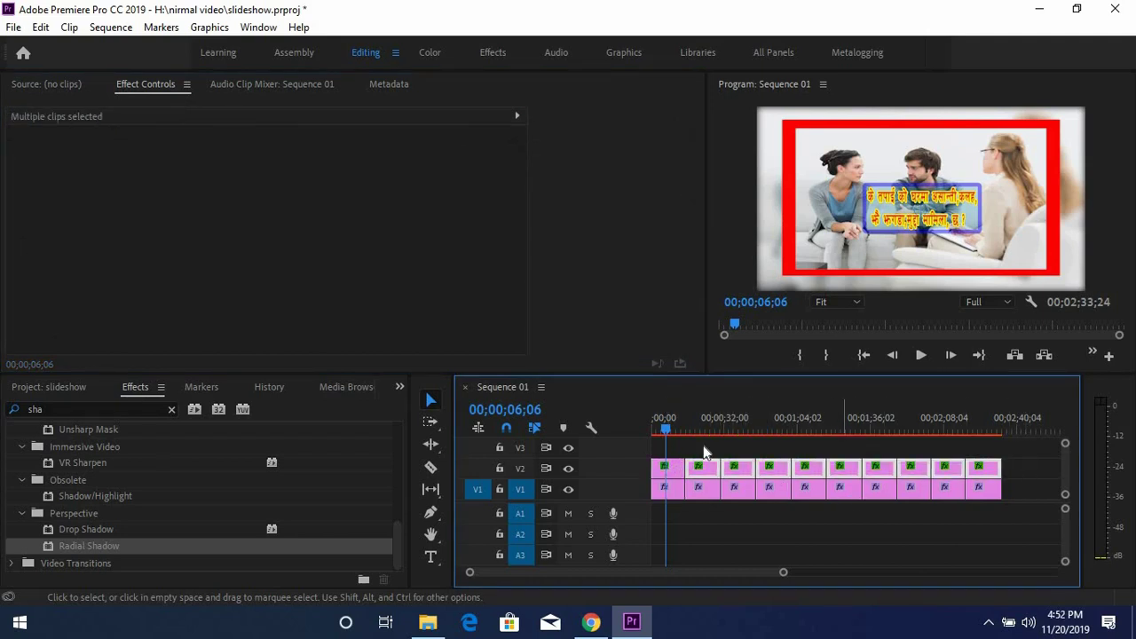
{"action": "mouse_move", "coordinate": [719, 432]}
{"action": "left_mouse_down"}
{"action": "mouse_move", "coordinate": [991, 437]}
{"action": "mouse_move", "coordinate": [660, 437]}
{"action": "left_mouse_up"}
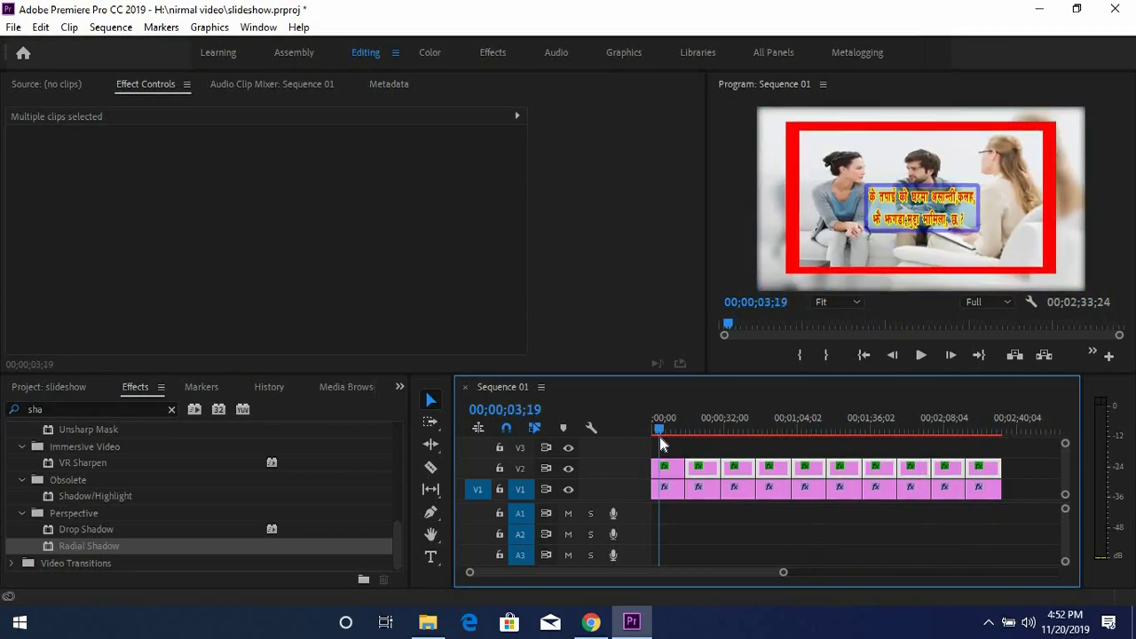
{"action": "left_click_drag", "start_coordinate": [883, 435], "coordinate": [1010, 433]}
{"action": "left_click_drag", "start_coordinate": [871, 437], "coordinate": [657, 444]}
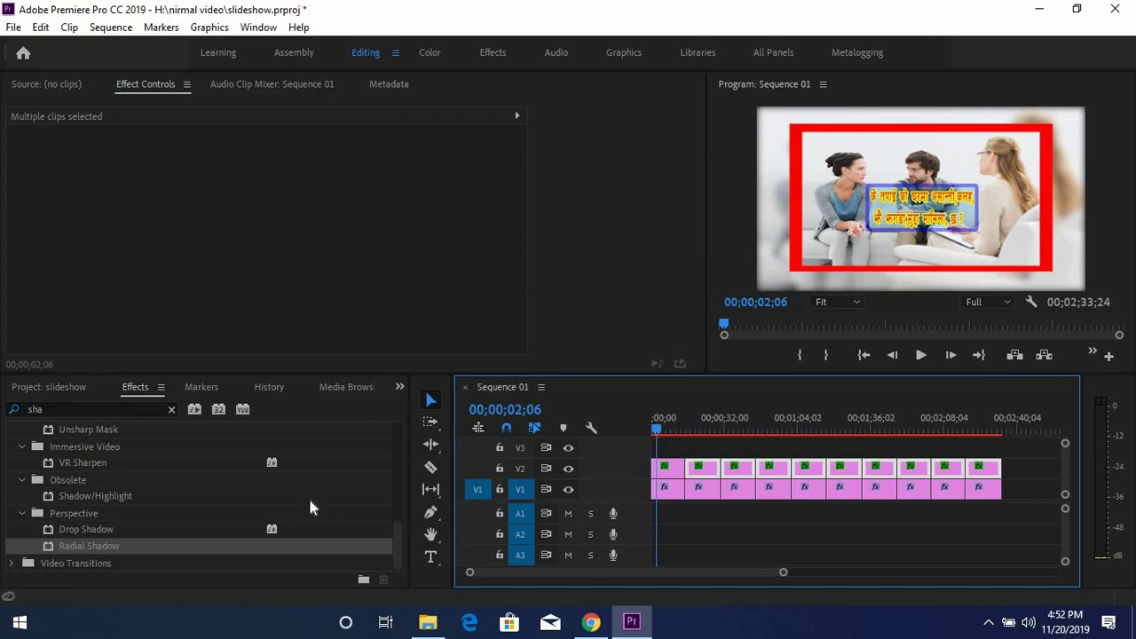
- Apply the Drop Shadow effect to the first V2 clip, 1.jpg
{"action": "left_click", "coordinate": [74, 528]}
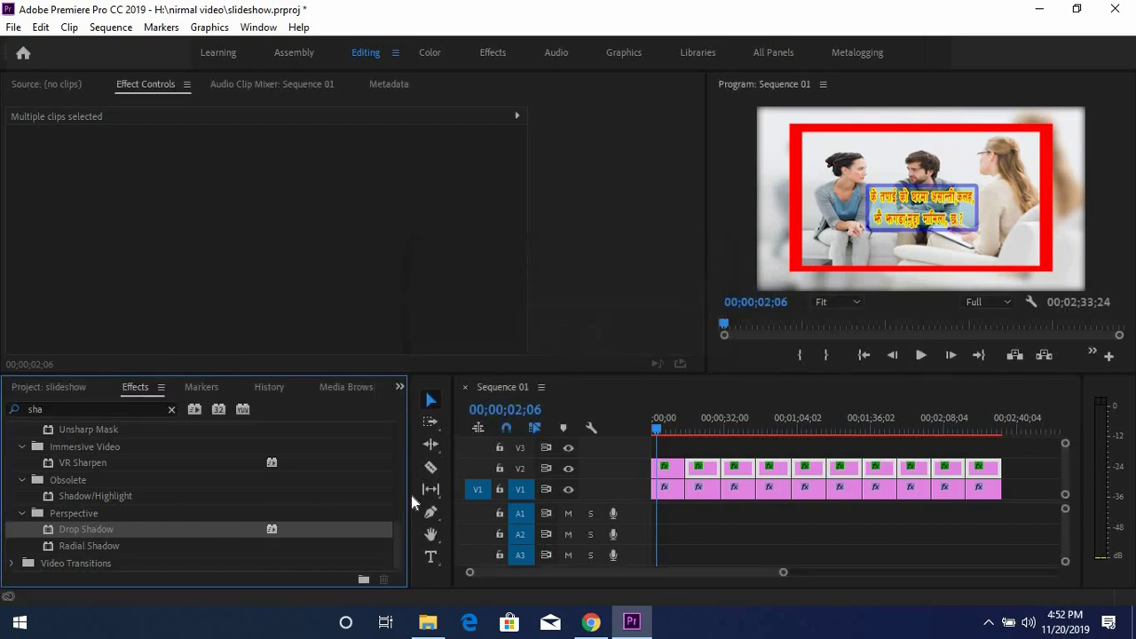
{"action": "left_click_drag", "start_coordinate": [79, 529], "coordinate": [675, 475]}
{"action": "left_click", "coordinate": [660, 432]}
{"action": "left_click_drag", "start_coordinate": [667, 431], "coordinate": [668, 430]}
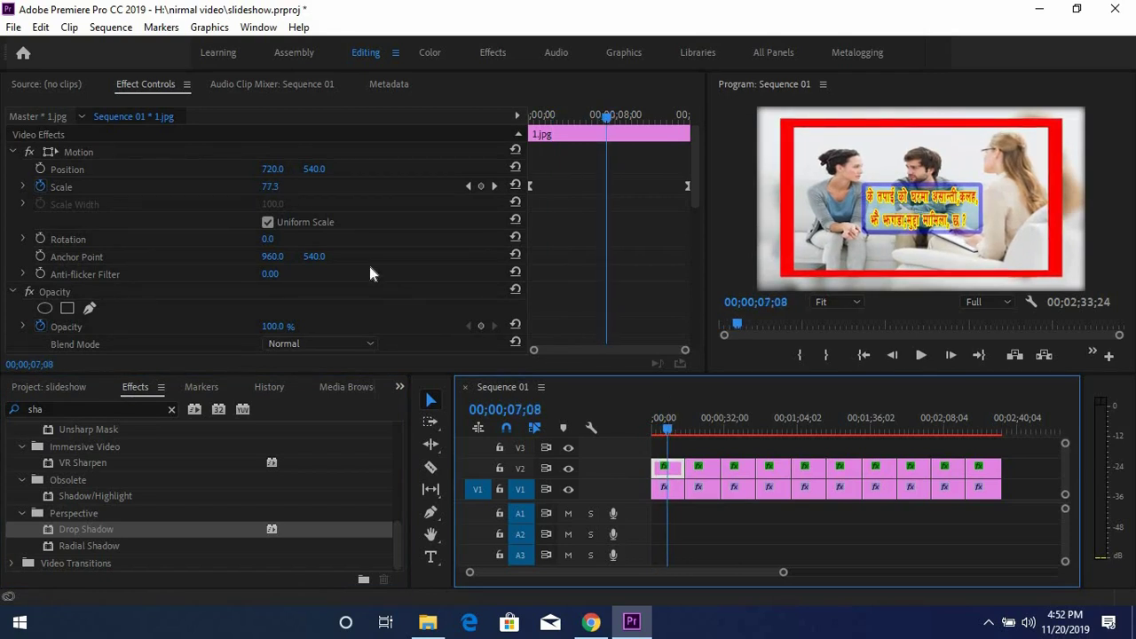
- Set the Drop Shadow Distance to 20 and Softness to 100
{"action": "scroll", "coordinate": [370, 268], "scroll_direction": "down", "scroll_amount": 5}
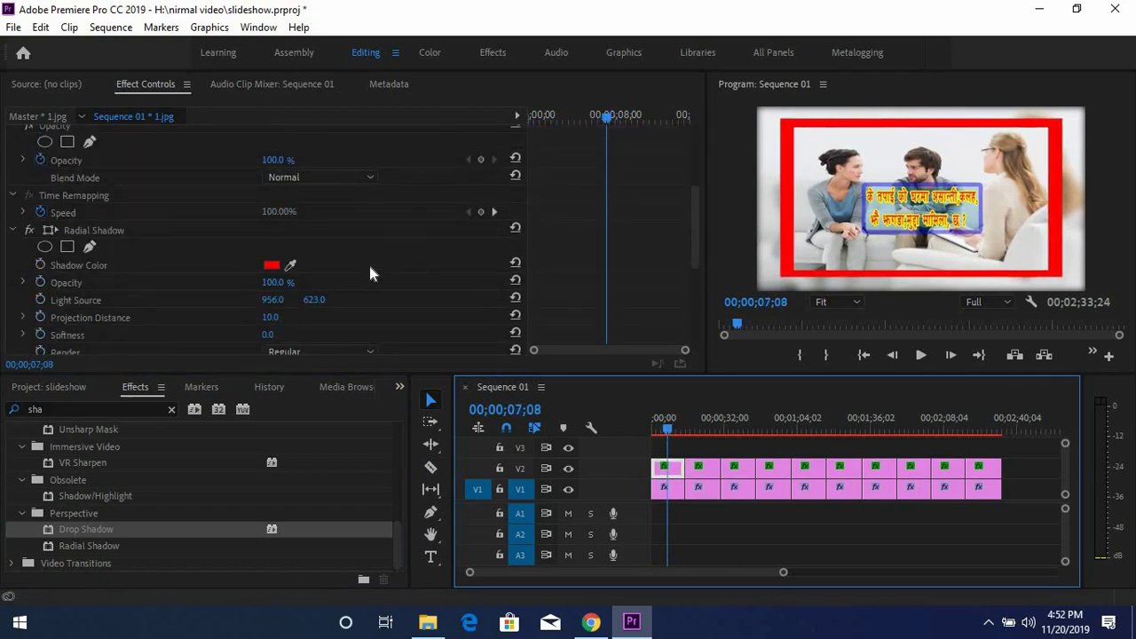
{"action": "scroll", "coordinate": [370, 274], "scroll_direction": "down", "scroll_amount": 3}
{"action": "scroll", "coordinate": [370, 273], "scroll_direction": "down", "scroll_amount": 2}
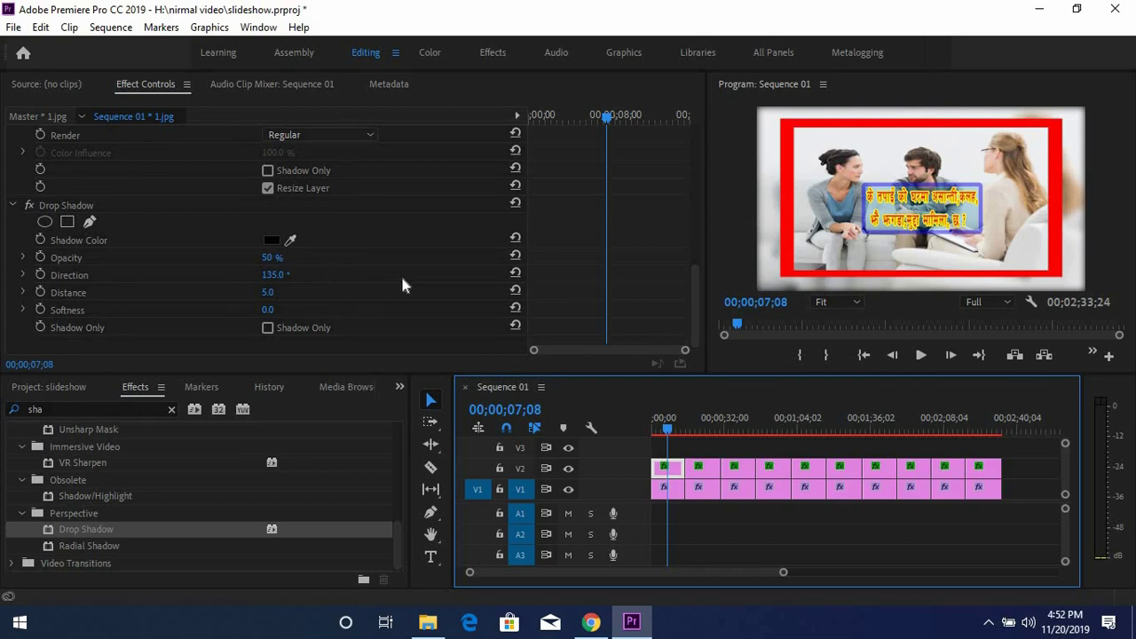
{"action": "left_click", "coordinate": [267, 293]}
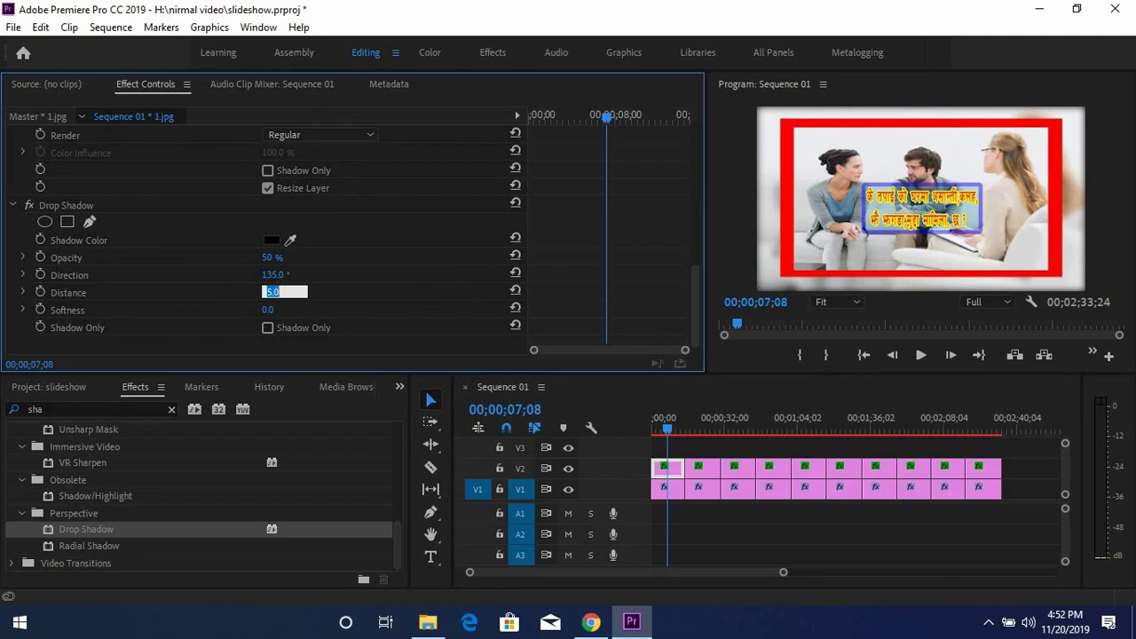
{"action": "type", "text": "20"}
{"action": "key", "text": "Return"}
{"action": "left_click", "coordinate": [283, 307]}
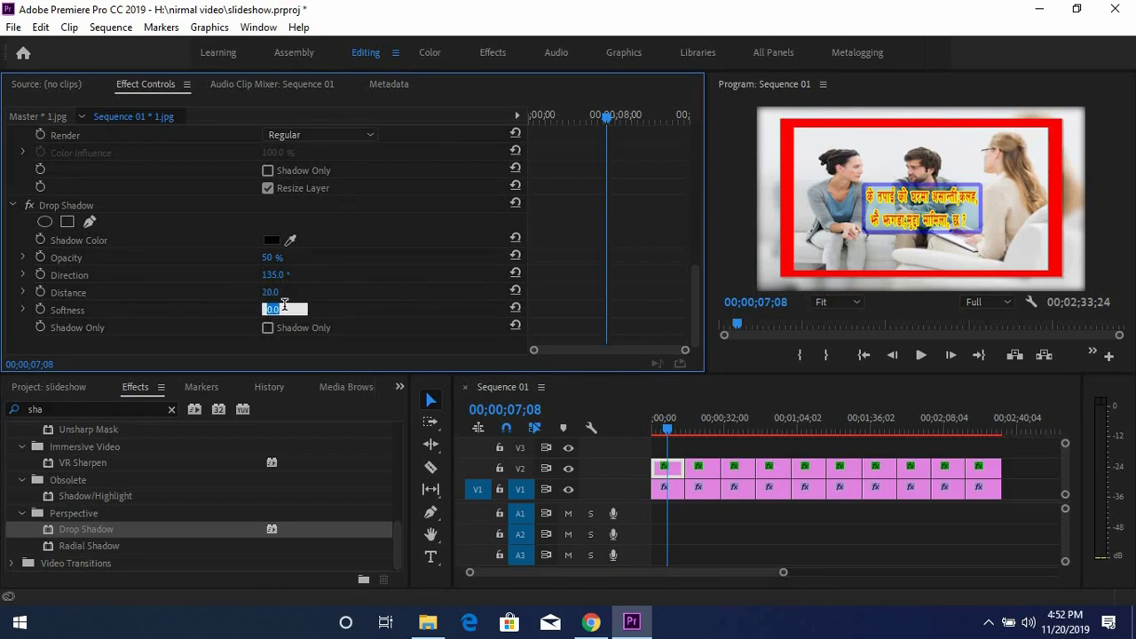
{"action": "type", "text": "100"}
{"action": "key", "text": "Return"}
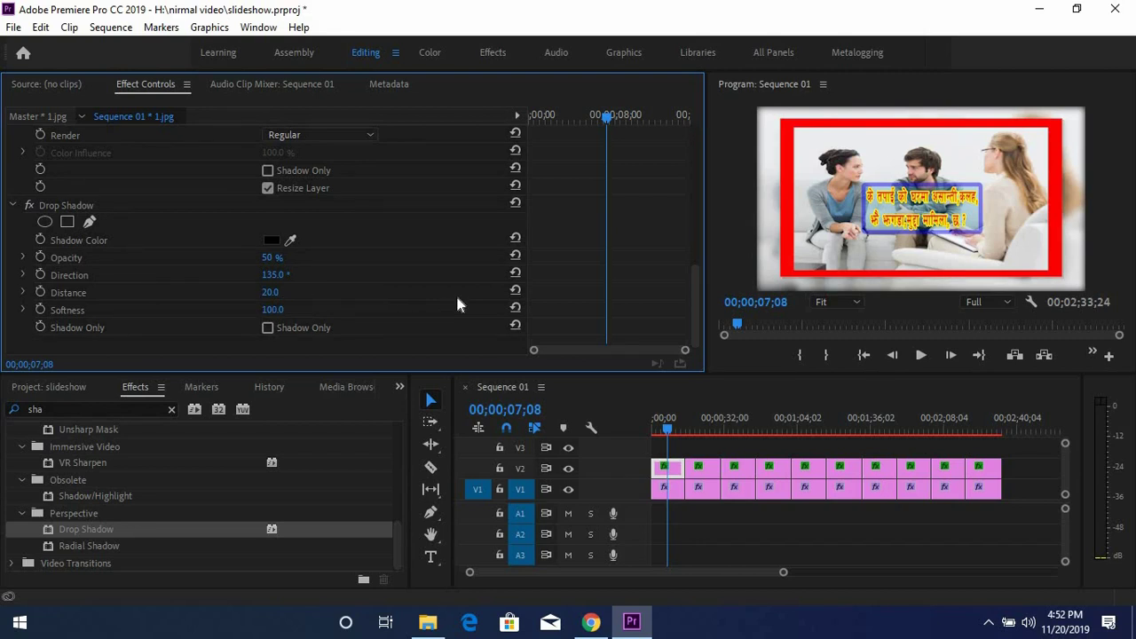
- Copy the first clip's Drop Shadow effect and paste it onto all image clips on V2
{"action": "scroll", "coordinate": [376, 298], "scroll_direction": "up", "scroll_amount": 4}
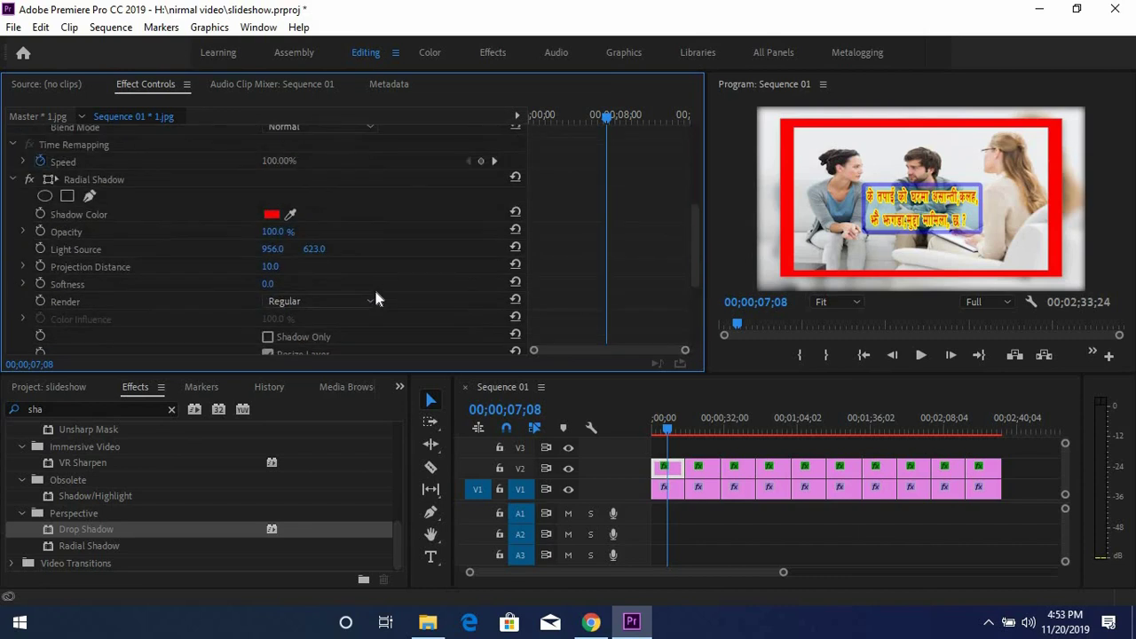
{"action": "scroll", "coordinate": [376, 298], "scroll_direction": "down", "scroll_amount": 3}
{"action": "left_click", "coordinate": [49, 220]}
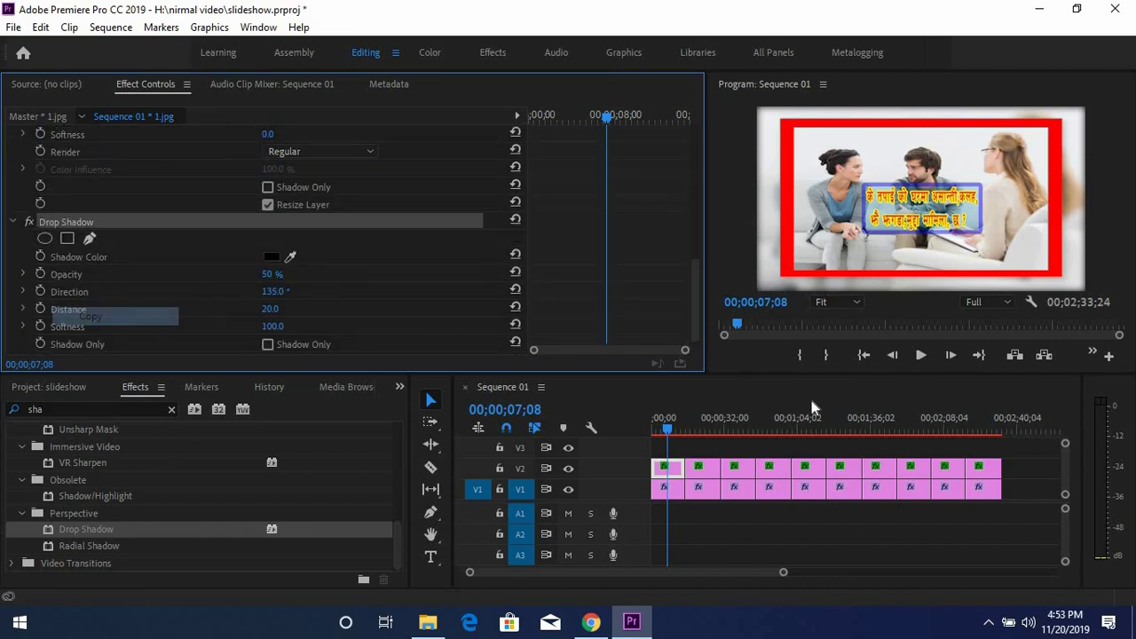
{"action": "left_click", "coordinate": [1020, 467]}
{"action": "left_click_drag", "start_coordinate": [1020, 467], "coordinate": [712, 466]}
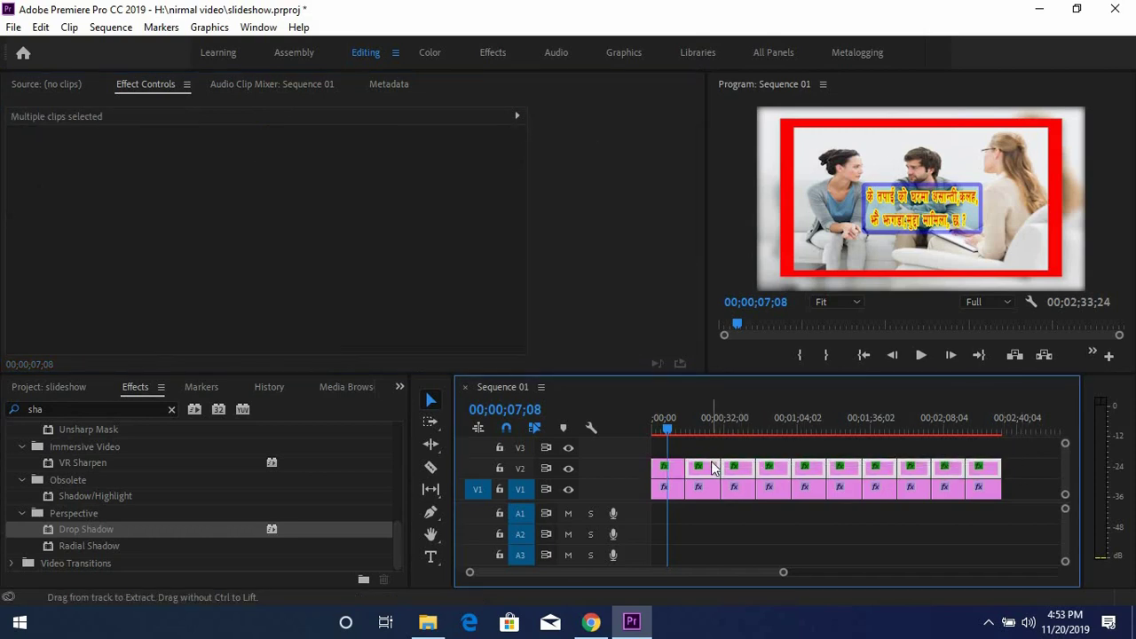
{"action": "left_click", "coordinate": [1022, 468]}
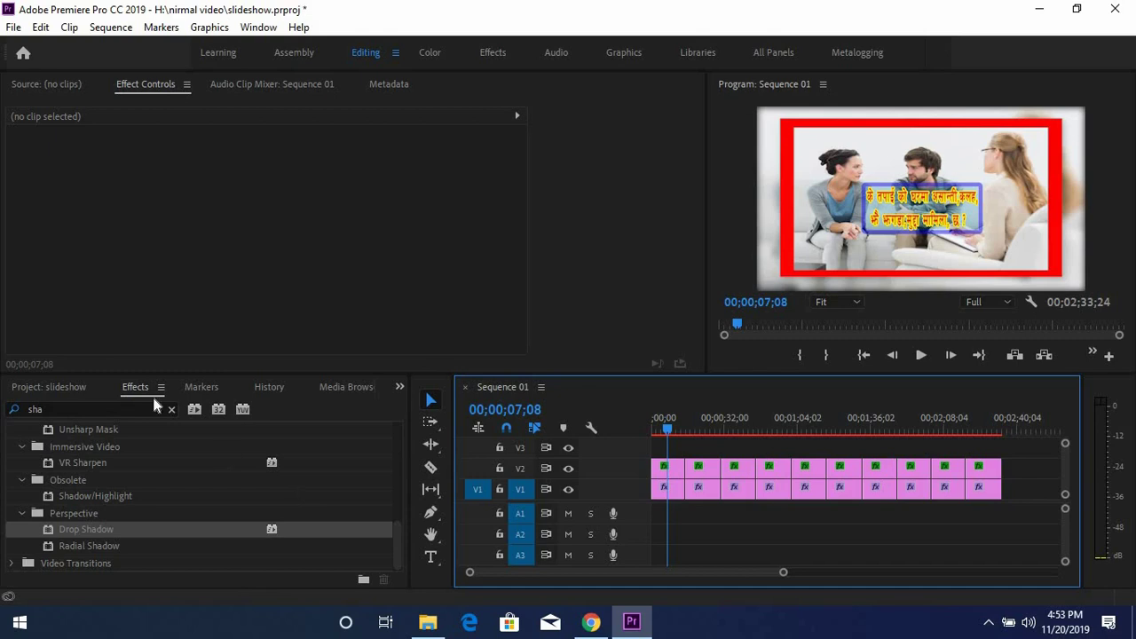
- Trim the Effects search to 's' and scroll down to the Page Peel and Slide transition folders
{"action": "left_click", "coordinate": [133, 410]}
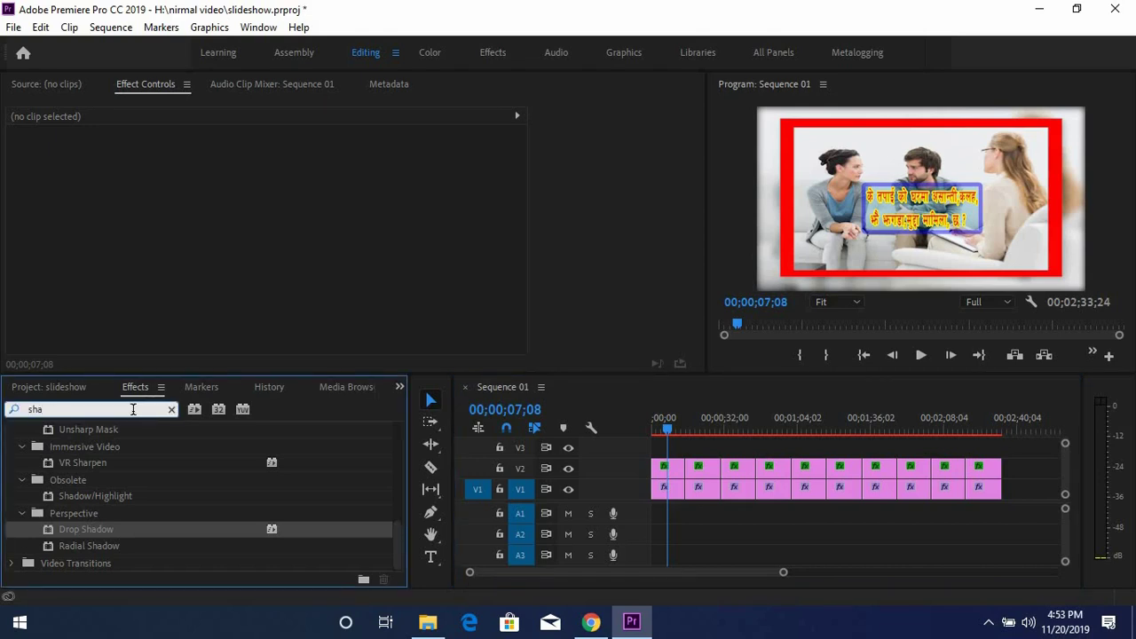
{"action": "key", "text": "BackSpace"}
{"action": "key", "text": "BackSpace"}
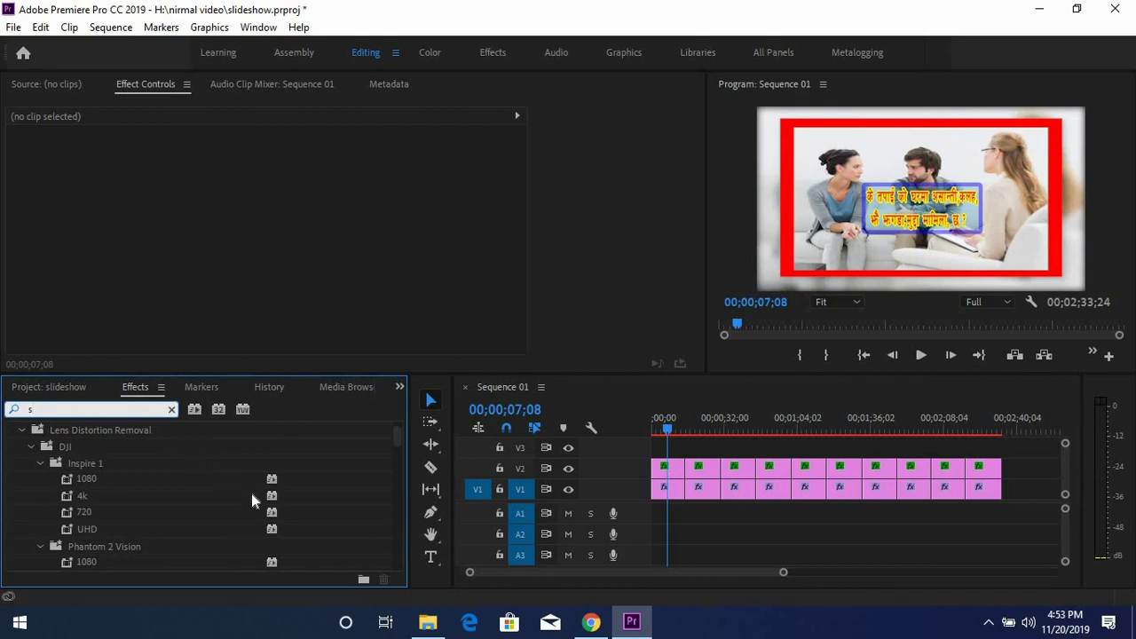
{"action": "scroll", "coordinate": [252, 493], "scroll_direction": "down", "scroll_amount": 3}
{"action": "scroll", "coordinate": [251, 494], "scroll_direction": "down", "scroll_amount": 3}
{"action": "scroll", "coordinate": [251, 494], "scroll_direction": "down", "scroll_amount": 3}
{"action": "scroll", "coordinate": [251, 493], "scroll_direction": "down", "scroll_amount": 3}
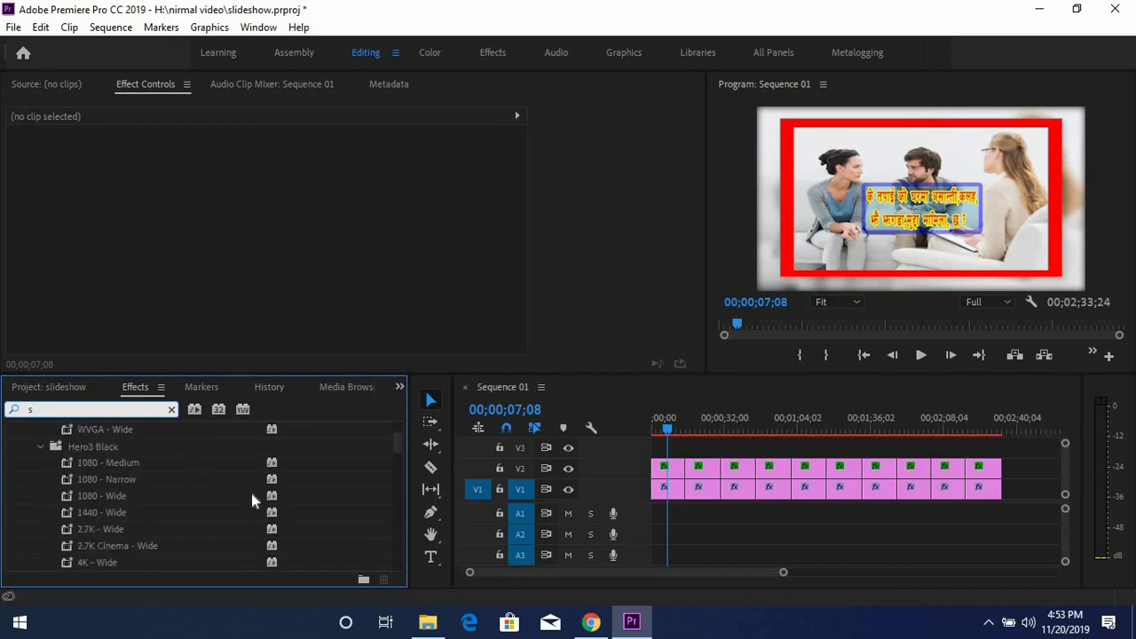
{"action": "scroll", "coordinate": [251, 493], "scroll_direction": "down", "scroll_amount": 3}
{"action": "scroll", "coordinate": [251, 493], "scroll_direction": "down", "scroll_amount": 3}
{"action": "scroll", "coordinate": [251, 493], "scroll_direction": "down", "scroll_amount": 3}
{"action": "scroll", "coordinate": [252, 494], "scroll_direction": "down", "scroll_amount": 3}
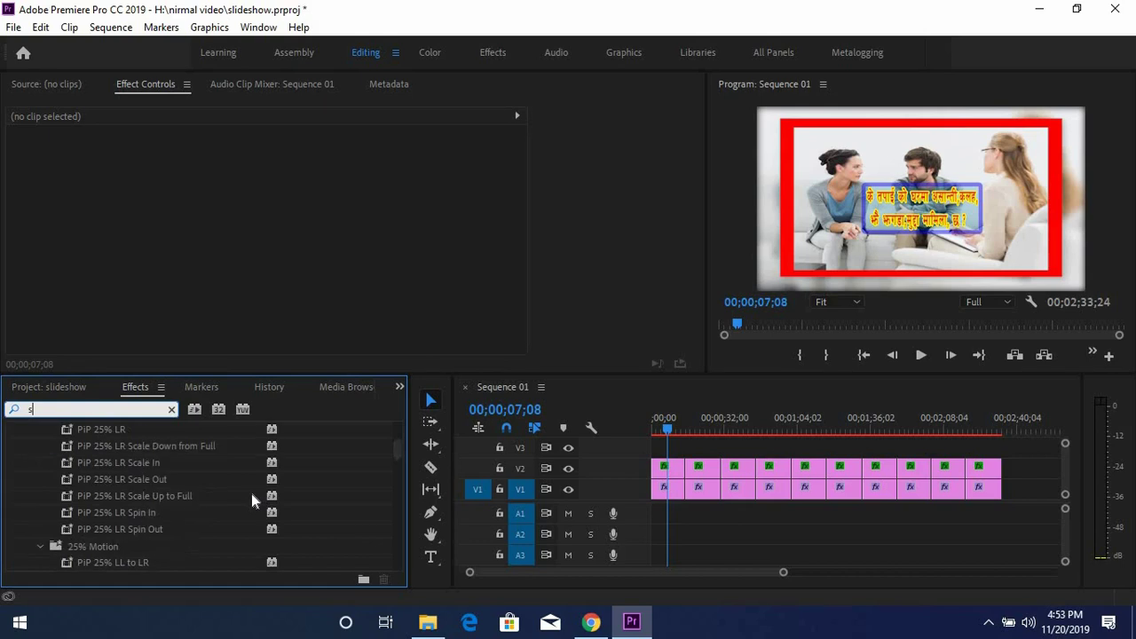
{"action": "scroll", "coordinate": [251, 493], "scroll_direction": "down", "scroll_amount": 3}
{"action": "scroll", "coordinate": [251, 494], "scroll_direction": "down", "scroll_amount": 3}
{"action": "scroll", "coordinate": [252, 494], "scroll_direction": "down", "scroll_amount": 3}
{"action": "scroll", "coordinate": [251, 494], "scroll_direction": "down", "scroll_amount": 3}
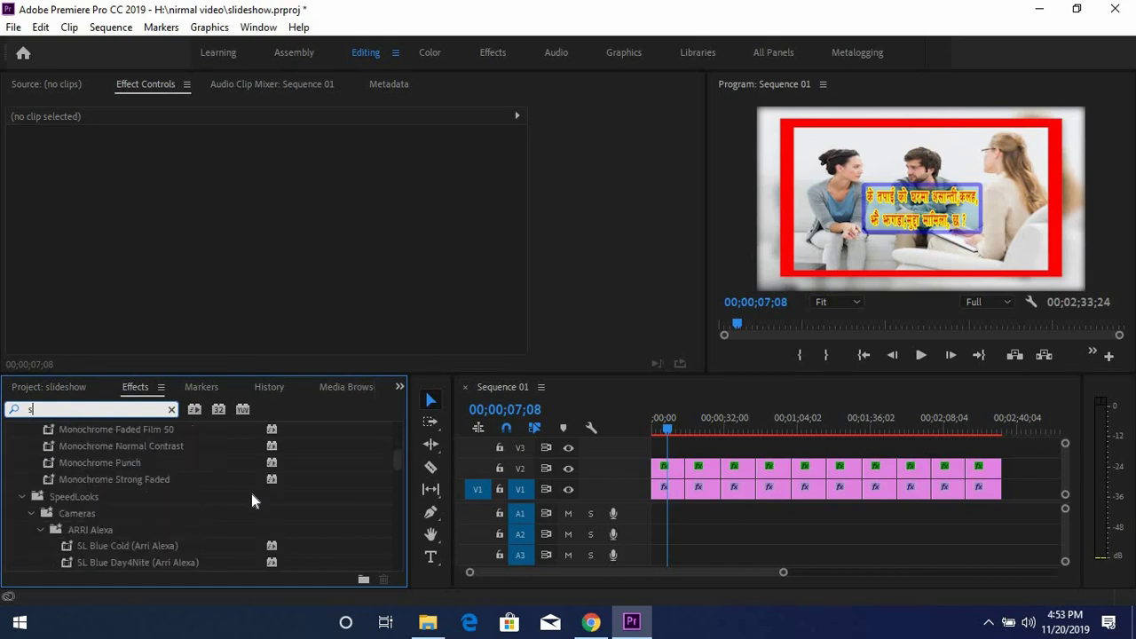
{"action": "scroll", "coordinate": [252, 494], "scroll_direction": "down", "scroll_amount": 3}
{"action": "scroll", "coordinate": [251, 494], "scroll_direction": "down", "scroll_amount": 3}
{"action": "scroll", "coordinate": [251, 493], "scroll_direction": "down", "scroll_amount": 3}
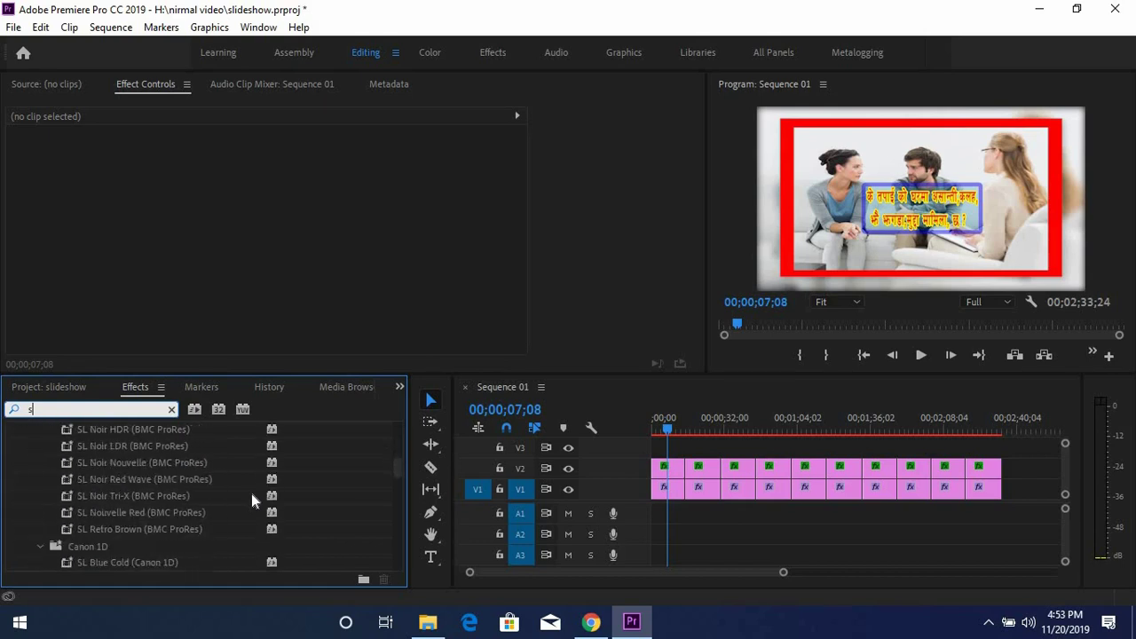
{"action": "scroll", "coordinate": [252, 493], "scroll_direction": "down", "scroll_amount": 3}
{"action": "scroll", "coordinate": [251, 494], "scroll_direction": "down", "scroll_amount": 3}
{"action": "scroll", "coordinate": [252, 494], "scroll_direction": "down", "scroll_amount": 3}
{"action": "scroll", "coordinate": [251, 493], "scroll_direction": "down", "scroll_amount": 3}
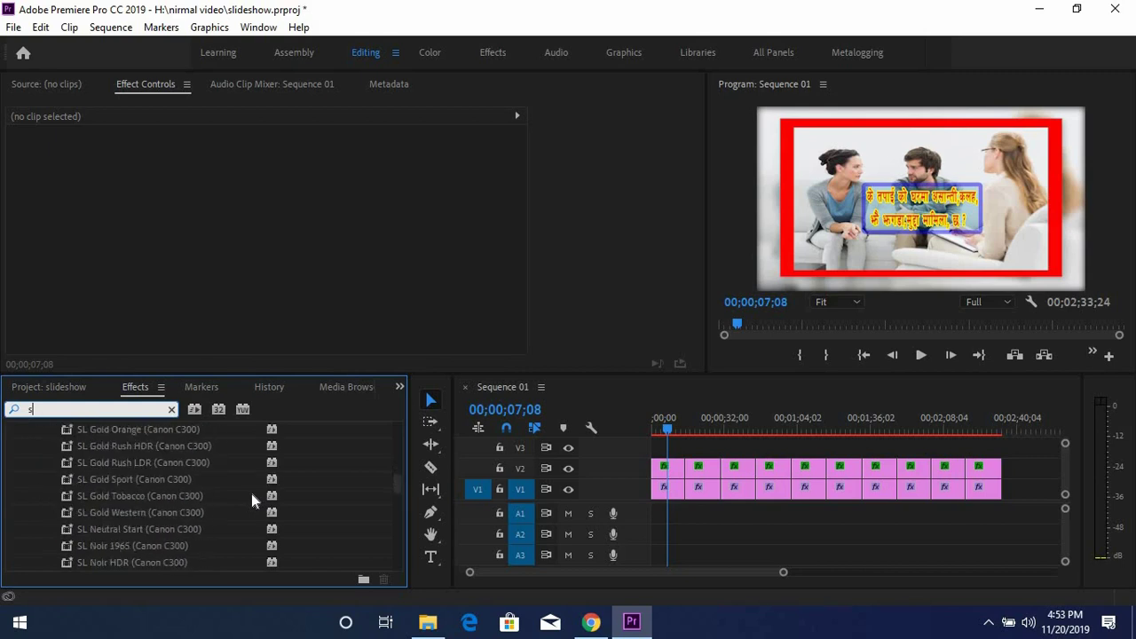
{"action": "scroll", "coordinate": [251, 494], "scroll_direction": "down", "scroll_amount": 3}
{"action": "scroll", "coordinate": [252, 494], "scroll_direction": "down", "scroll_amount": 3}
{"action": "scroll", "coordinate": [252, 494], "scroll_direction": "down", "scroll_amount": 3}
{"action": "scroll", "coordinate": [251, 494], "scroll_direction": "down", "scroll_amount": 3}
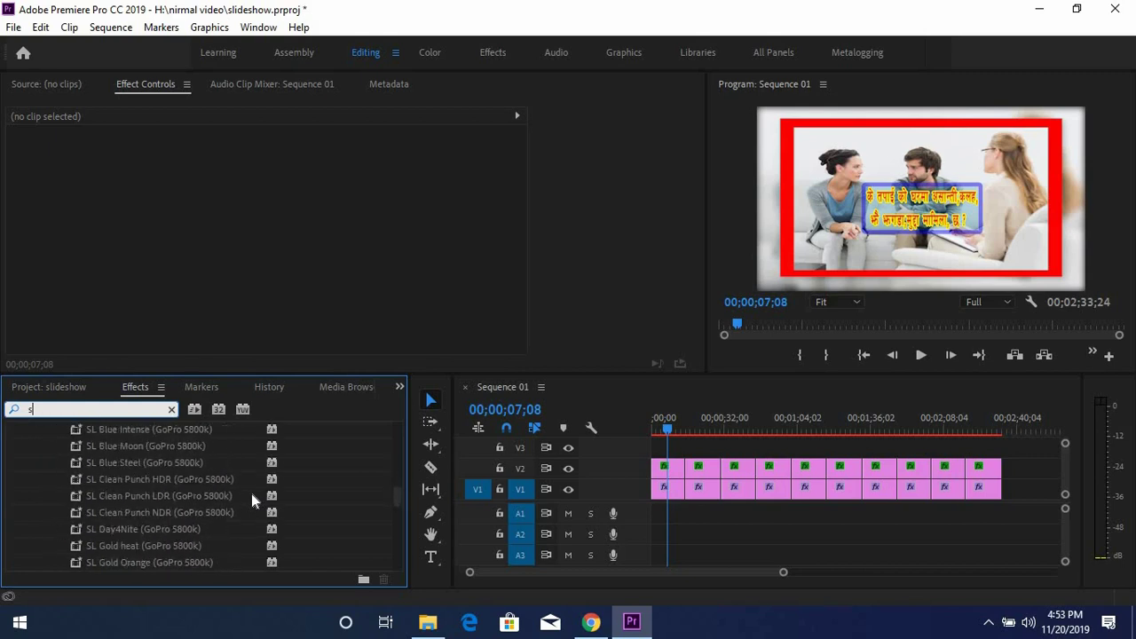
{"action": "scroll", "coordinate": [252, 494], "scroll_direction": "down", "scroll_amount": 3}
{"action": "scroll", "coordinate": [251, 494], "scroll_direction": "down", "scroll_amount": 3}
{"action": "scroll", "coordinate": [251, 493], "scroll_direction": "down", "scroll_amount": 3}
{"action": "scroll", "coordinate": [252, 494], "scroll_direction": "down", "scroll_amount": 3}
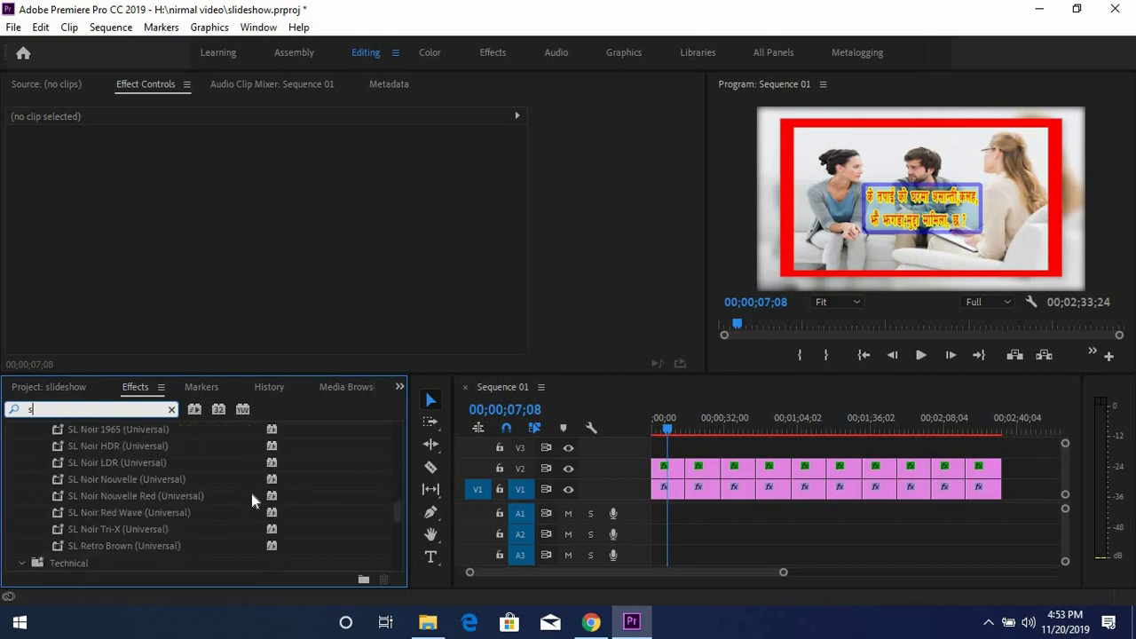
{"action": "scroll", "coordinate": [251, 494], "scroll_direction": "down", "scroll_amount": 3}
{"action": "scroll", "coordinate": [251, 494], "scroll_direction": "down", "scroll_amount": 3}
{"action": "scroll", "coordinate": [251, 494], "scroll_direction": "down", "scroll_amount": 3}
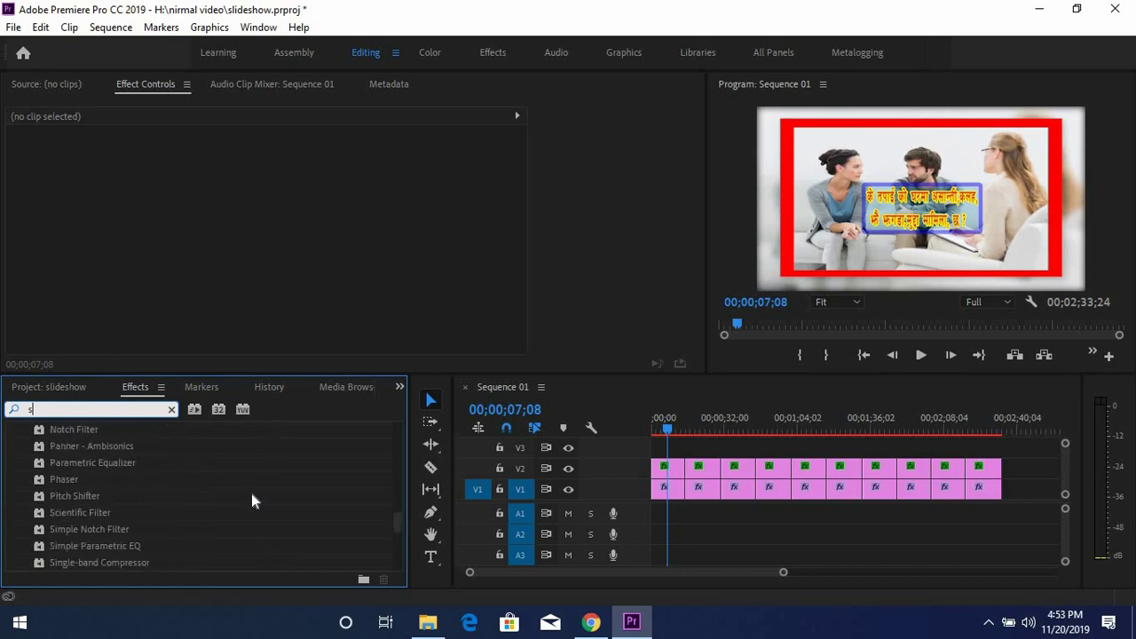
{"action": "scroll", "coordinate": [251, 493], "scroll_direction": "down", "scroll_amount": 3}
{"action": "scroll", "coordinate": [251, 493], "scroll_direction": "down", "scroll_amount": 3}
{"action": "scroll", "coordinate": [251, 494], "scroll_direction": "down", "scroll_amount": 3}
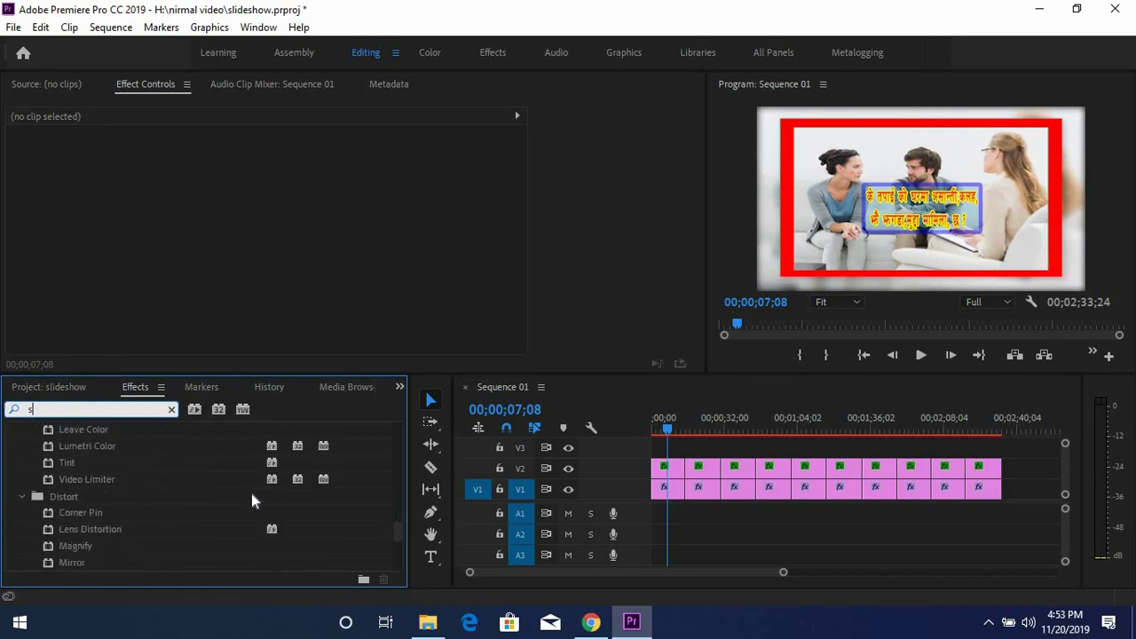
{"action": "scroll", "coordinate": [252, 493], "scroll_direction": "down", "scroll_amount": 3}
{"action": "scroll", "coordinate": [251, 493], "scroll_direction": "down", "scroll_amount": 3}
{"action": "scroll", "coordinate": [252, 494], "scroll_direction": "down", "scroll_amount": 3}
{"action": "scroll", "coordinate": [251, 493], "scroll_direction": "down", "scroll_amount": 3}
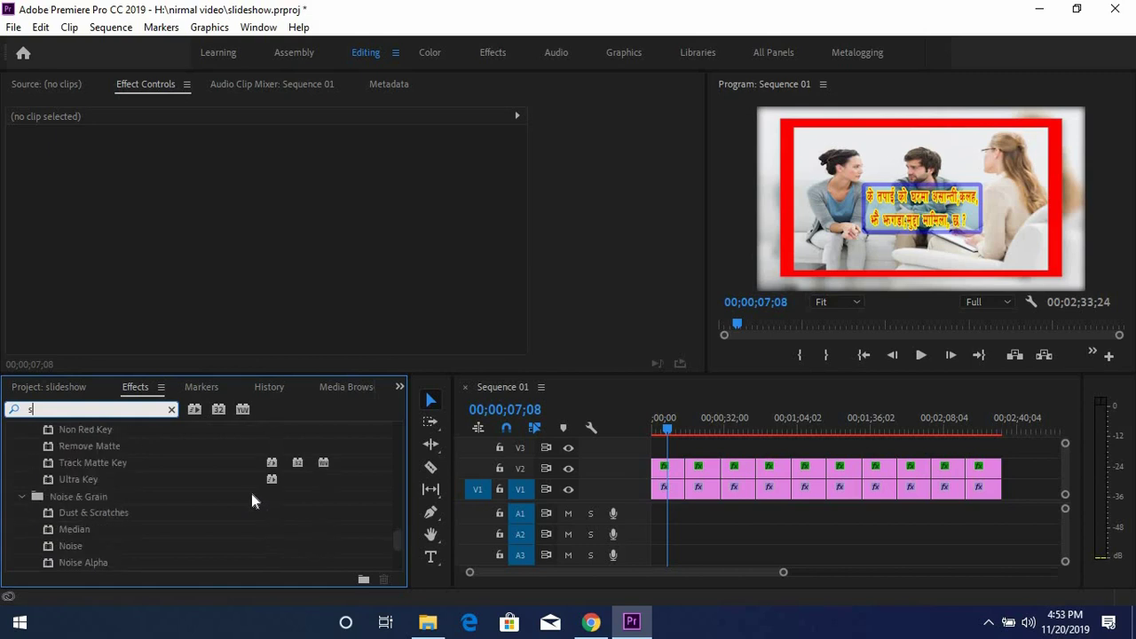
{"action": "scroll", "coordinate": [252, 493], "scroll_direction": "down", "scroll_amount": 3}
{"action": "scroll", "coordinate": [251, 493], "scroll_direction": "down", "scroll_amount": 3}
{"action": "scroll", "coordinate": [251, 494], "scroll_direction": "down", "scroll_amount": 5}
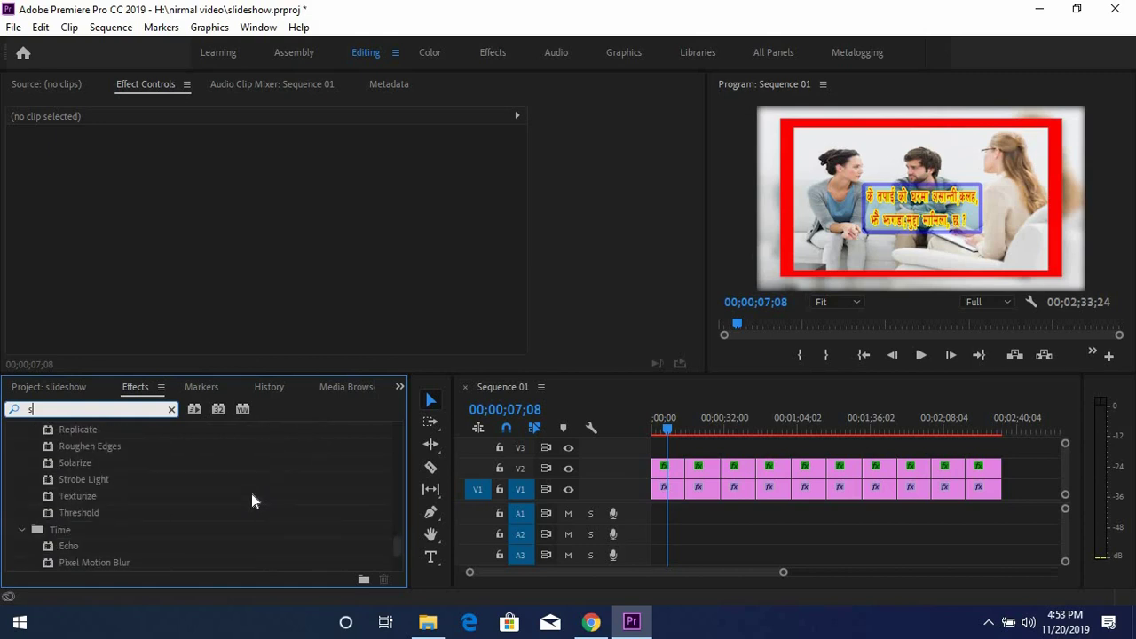
{"action": "scroll", "coordinate": [251, 494], "scroll_direction": "down", "scroll_amount": 5}
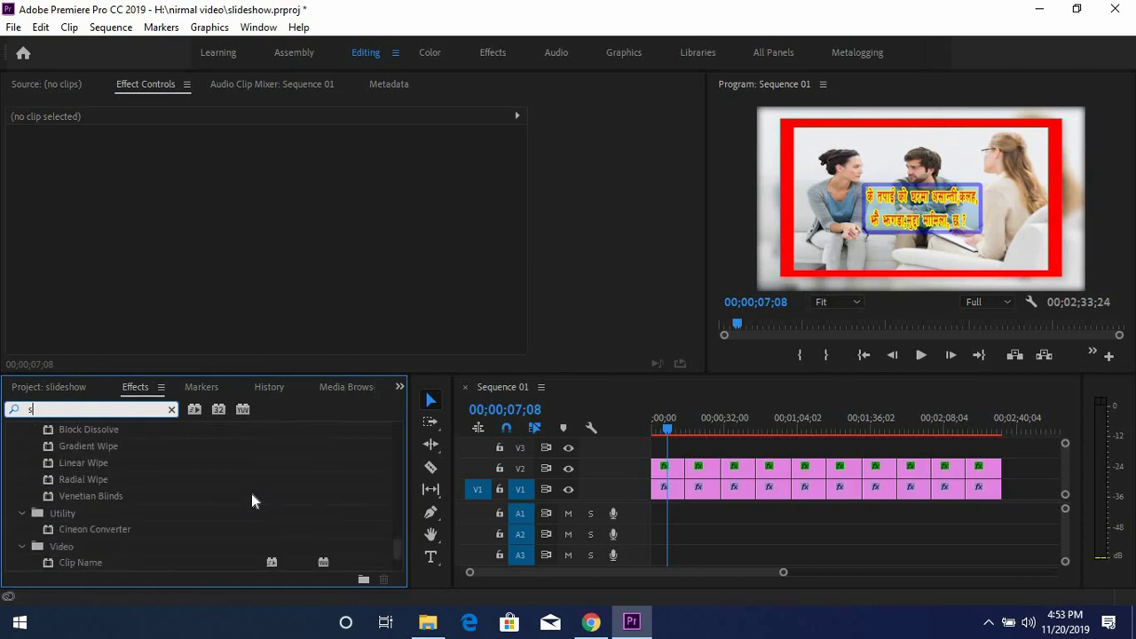
{"action": "scroll", "coordinate": [251, 493], "scroll_direction": "down", "scroll_amount": 3}
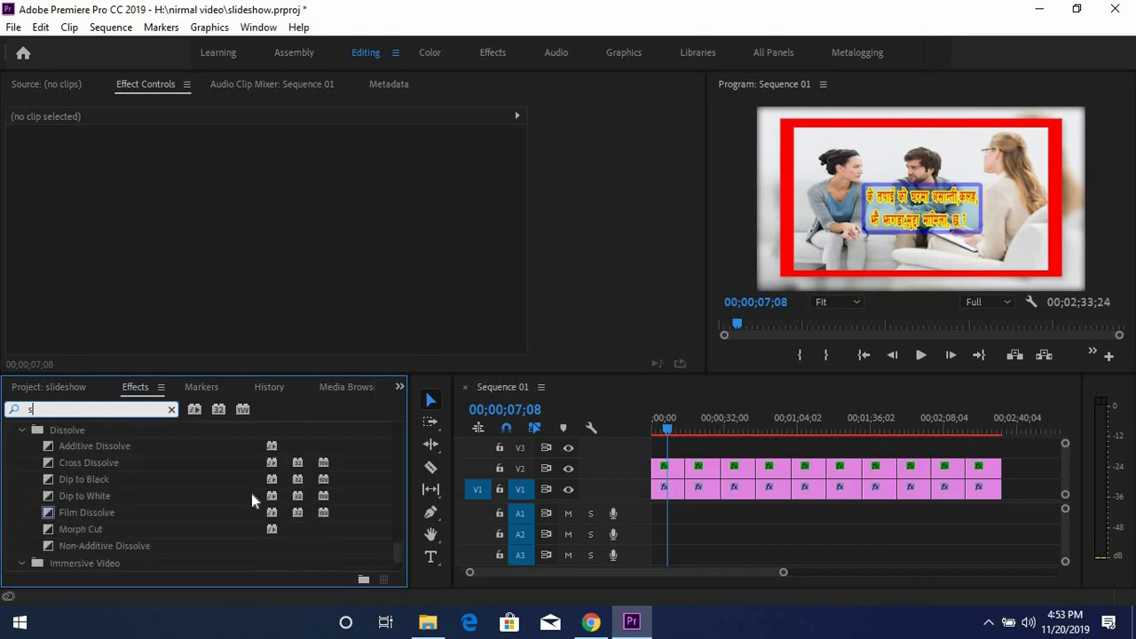
{"action": "scroll", "coordinate": [251, 494], "scroll_direction": "up", "scroll_amount": 2}
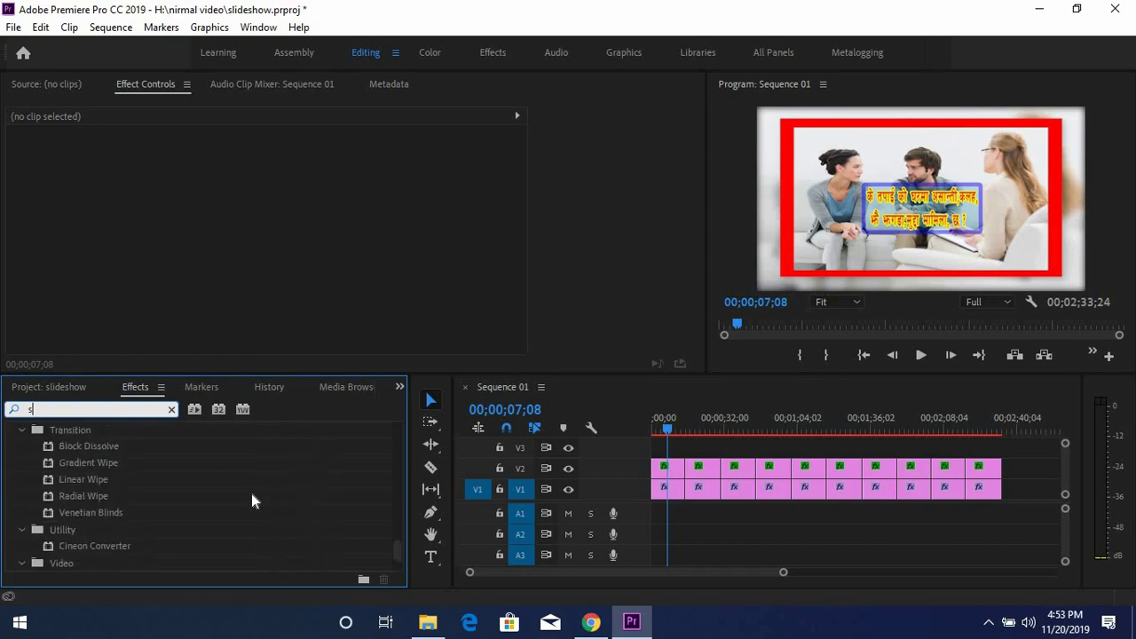
{"action": "scroll", "coordinate": [251, 494], "scroll_direction": "up", "scroll_amount": 1}
{"action": "scroll", "coordinate": [252, 493], "scroll_direction": "down", "scroll_amount": 4}
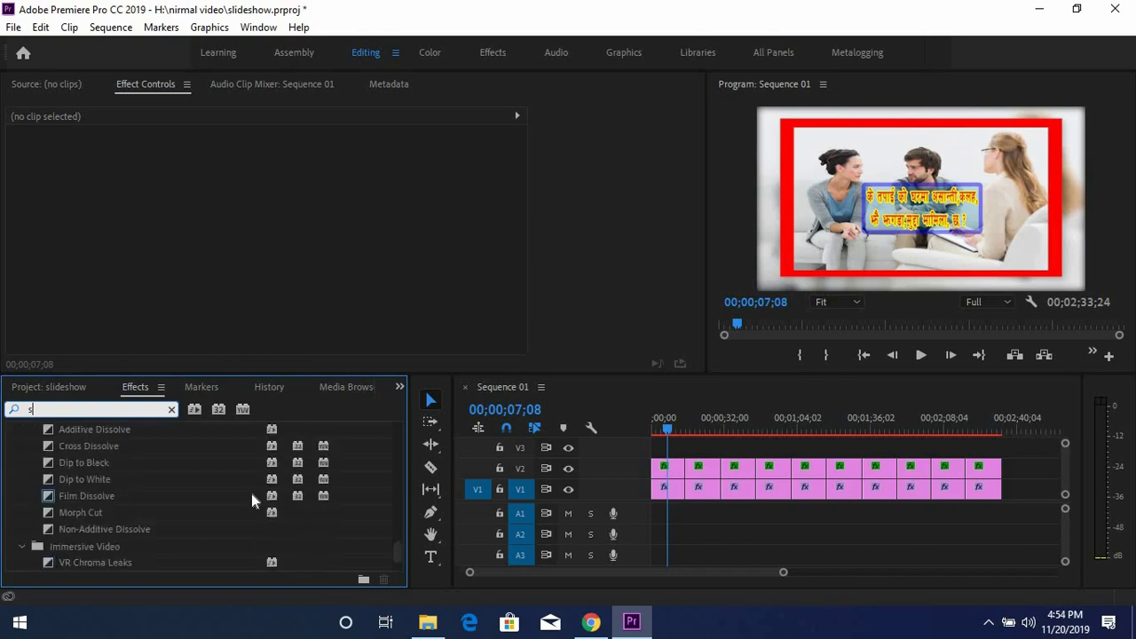
{"action": "scroll", "coordinate": [251, 493], "scroll_direction": "down", "scroll_amount": 1}
{"action": "scroll", "coordinate": [252, 493], "scroll_direction": "up", "scroll_amount": 1}
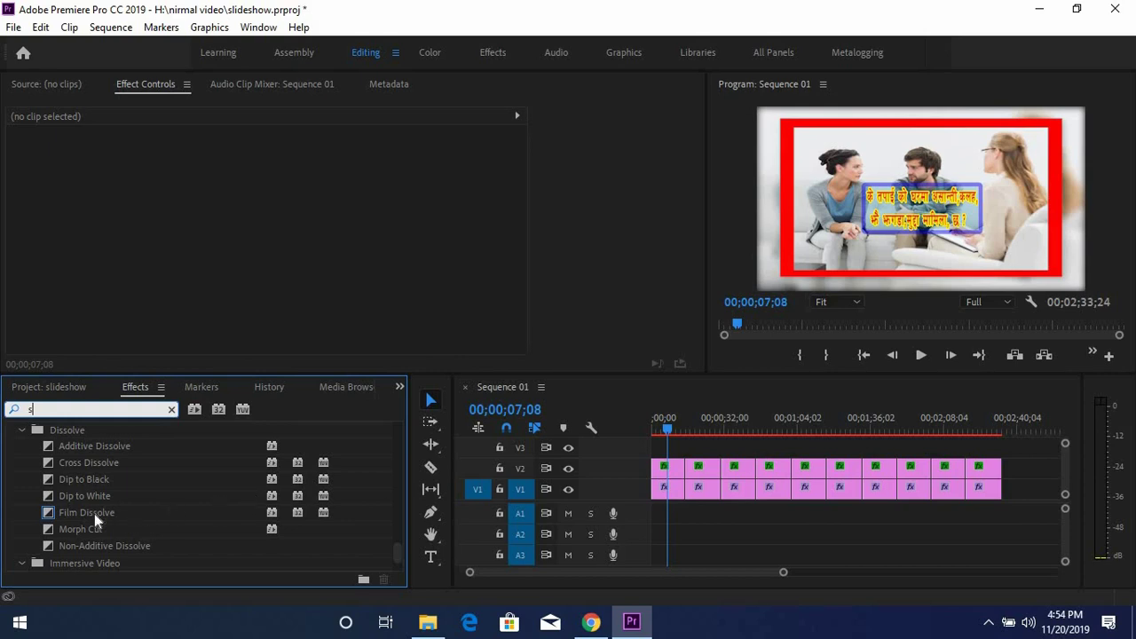
{"action": "scroll", "coordinate": [254, 538], "scroll_direction": "down", "scroll_amount": 2}
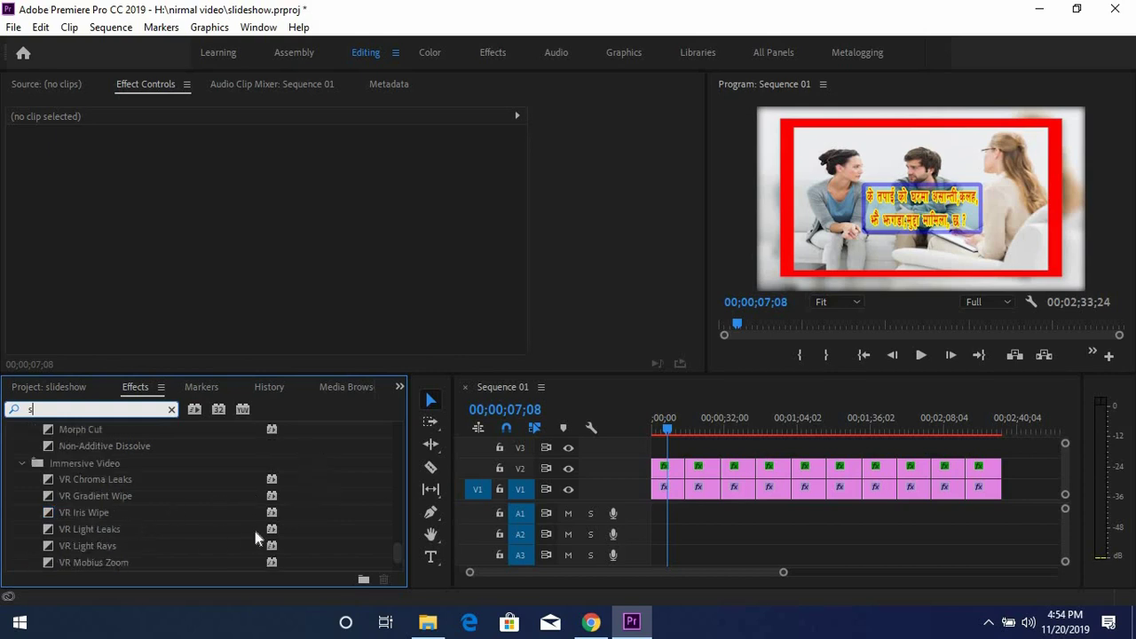
{"action": "scroll", "coordinate": [255, 538], "scroll_direction": "down", "scroll_amount": 2}
{"action": "scroll", "coordinate": [256, 538], "scroll_direction": "down", "scroll_amount": 2}
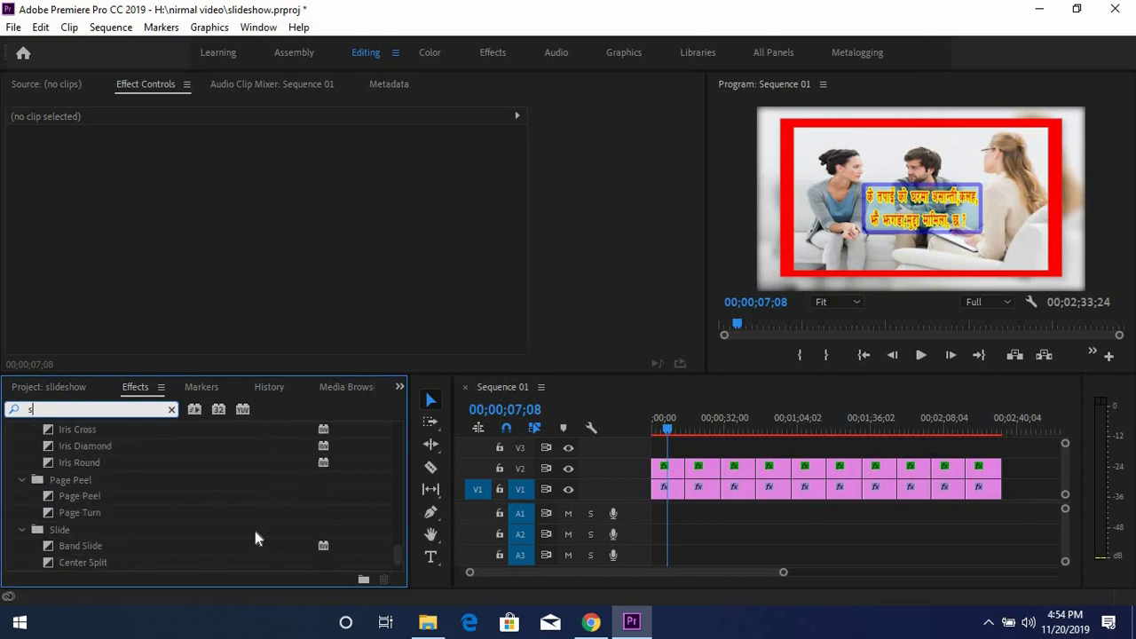
- Place Page Turn between the first two slides on V2 and play it back
{"action": "left_click", "coordinate": [50, 511]}
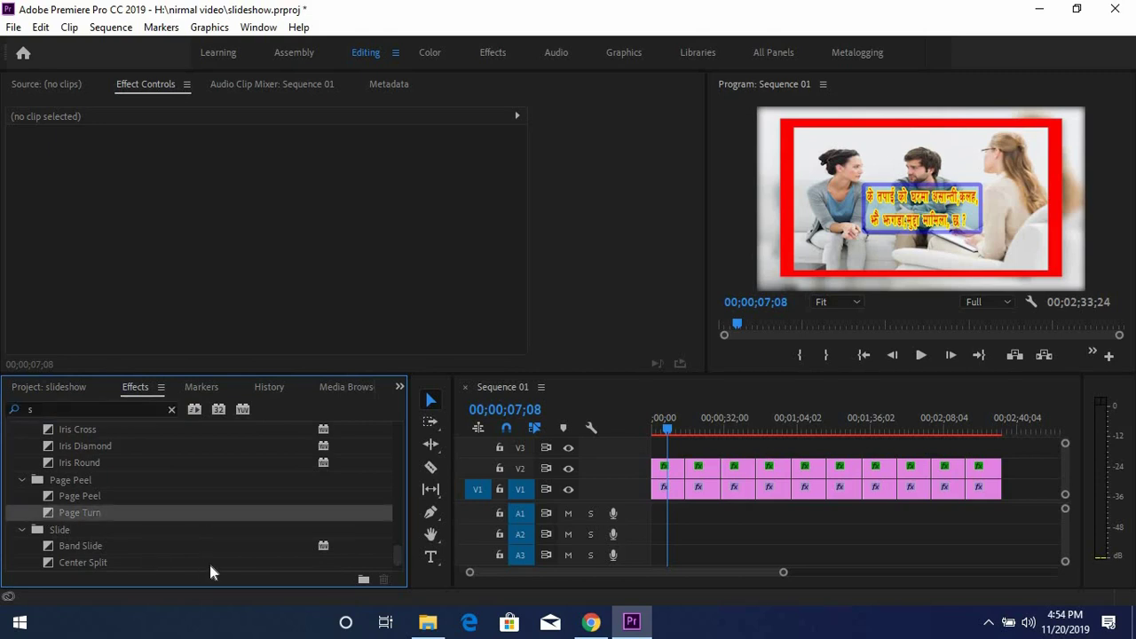
{"action": "left_click_drag", "start_coordinate": [52, 512], "coordinate": [663, 489]}
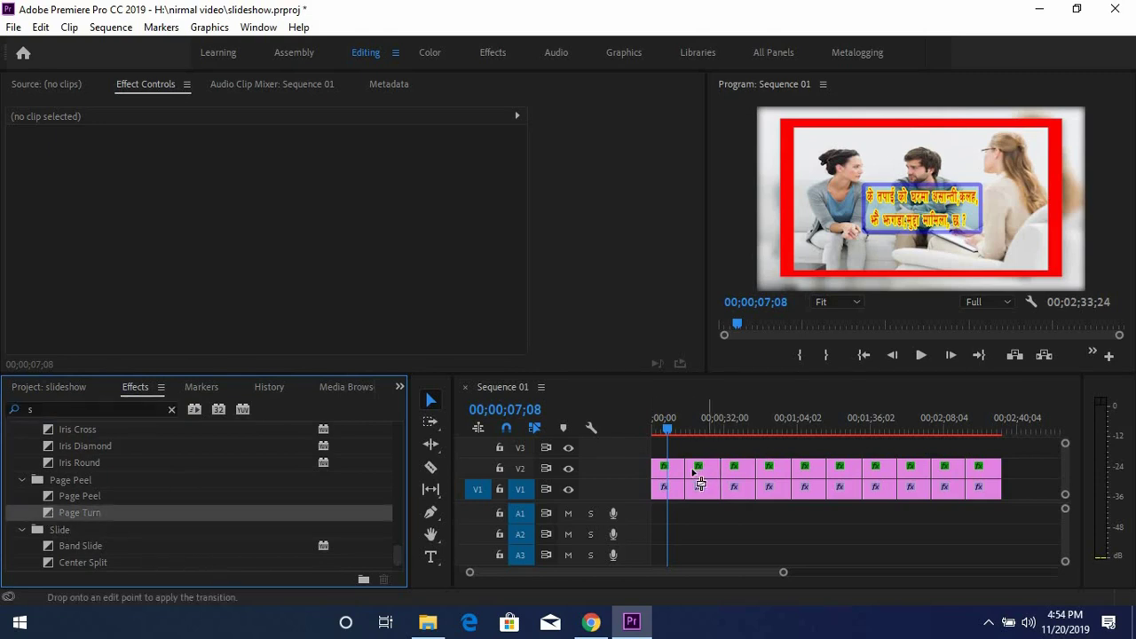
{"action": "left_click", "coordinate": [923, 354]}
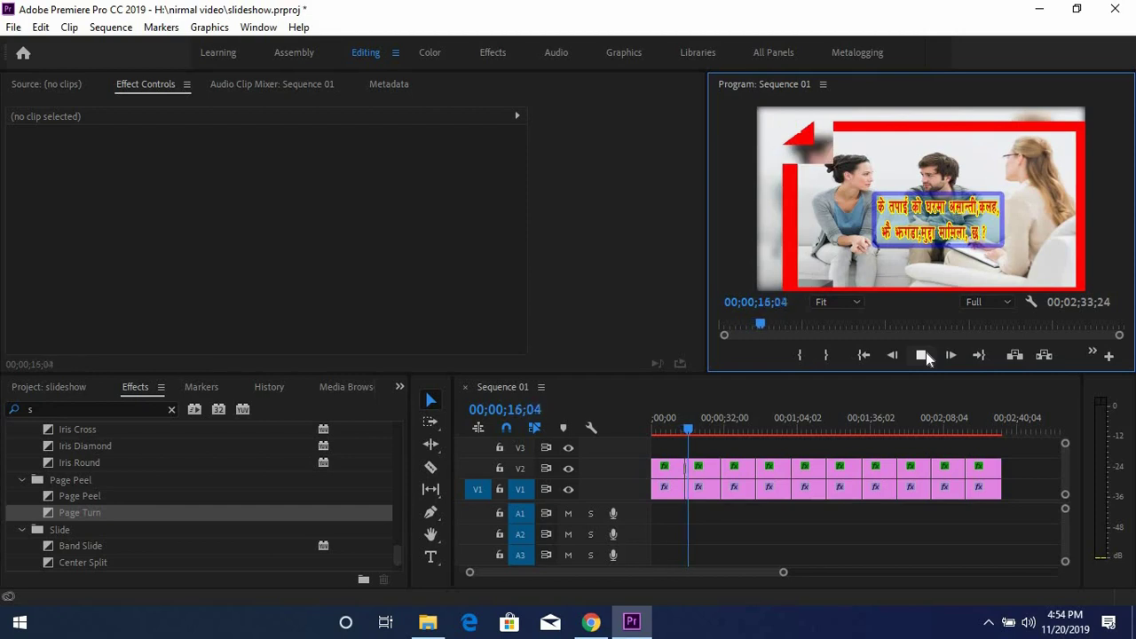
- Stop playback and drop a Slide transition between the first two V1 background clips
{"action": "left_click", "coordinate": [921, 356]}
{"action": "scroll", "coordinate": [145, 441], "scroll_direction": "down", "scroll_amount": 5}
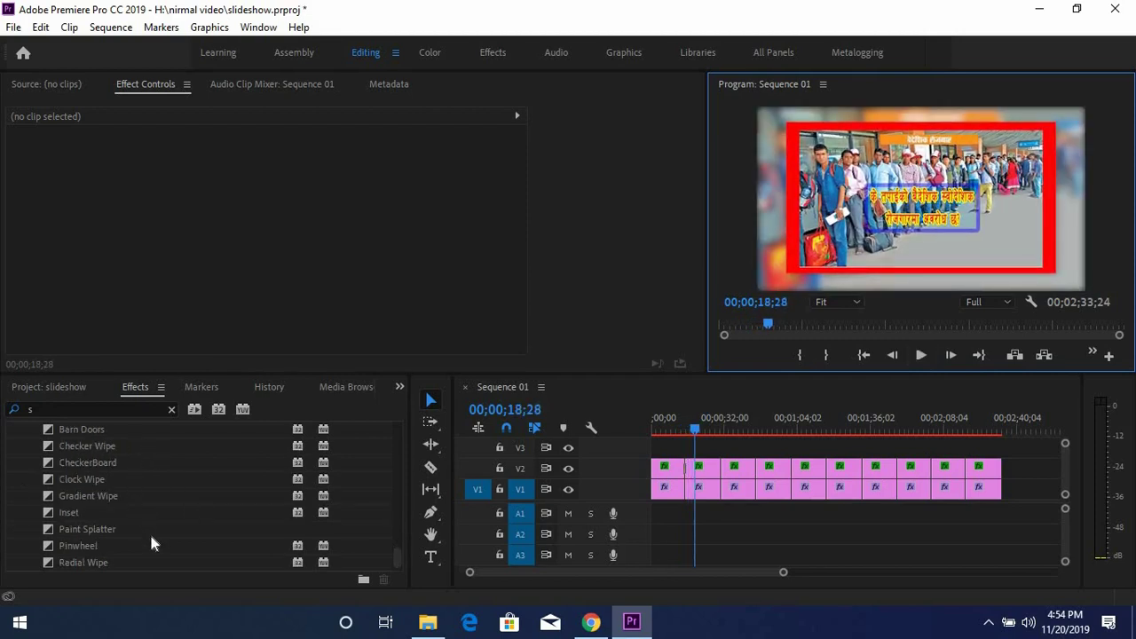
{"action": "scroll", "coordinate": [149, 531], "scroll_direction": "down", "scroll_amount": 3}
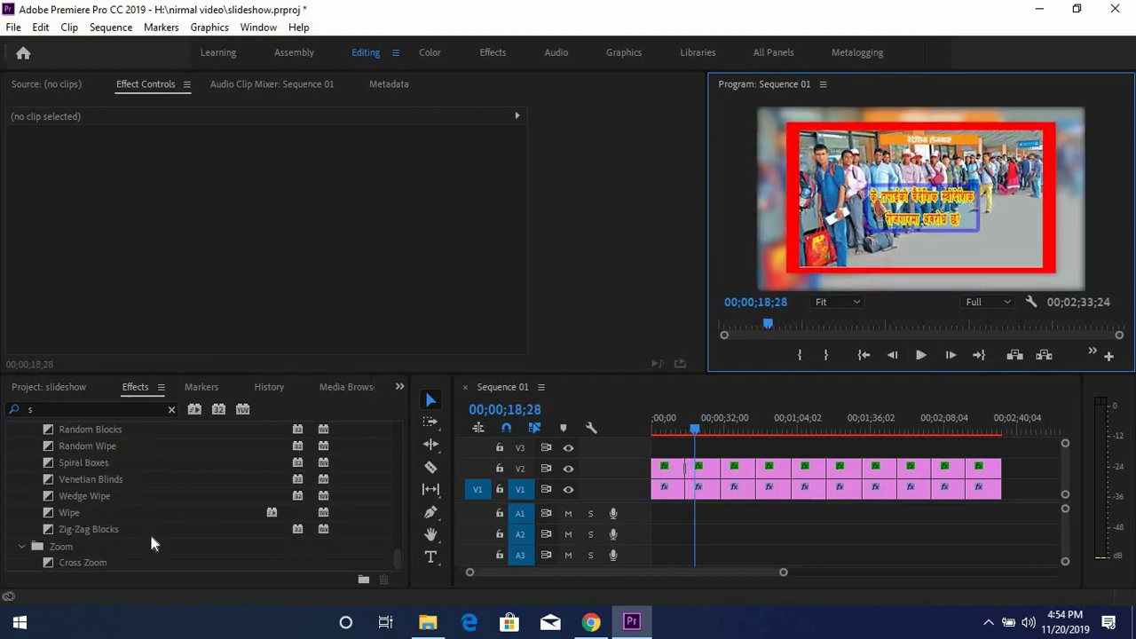
{"action": "scroll", "coordinate": [151, 541], "scroll_direction": "up", "scroll_amount": 5}
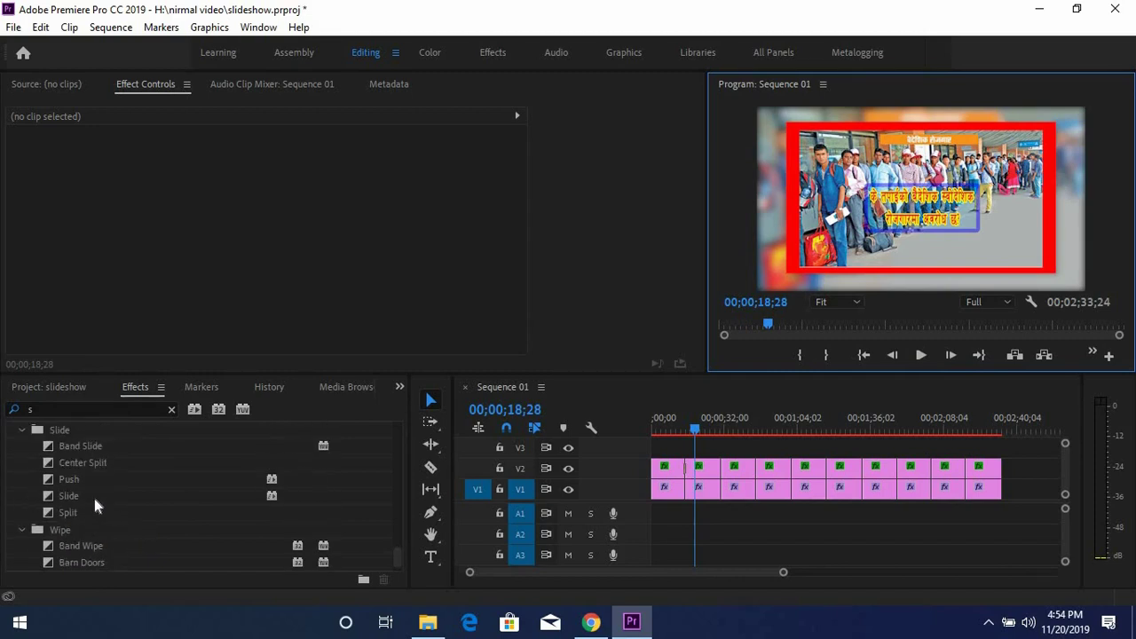
{"action": "mouse_move", "coordinate": [53, 494]}
{"action": "left_mouse_down"}
{"action": "mouse_move", "coordinate": [690, 482]}
{"action": "mouse_move", "coordinate": [684, 468]}
{"action": "left_mouse_up"}
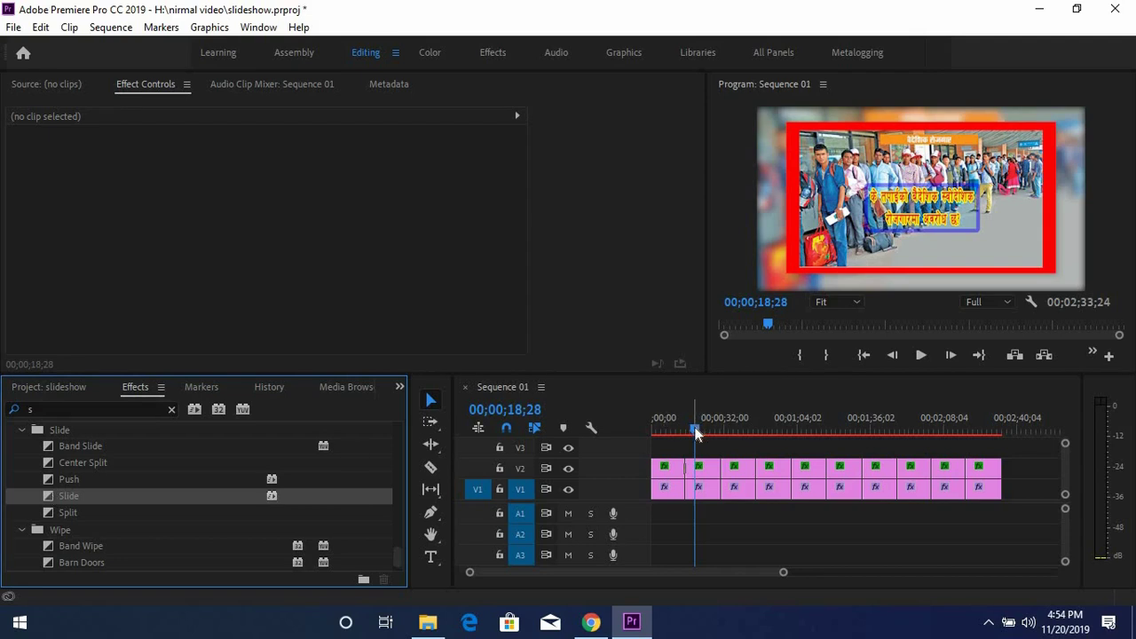
- Preview the Slide transition by playing from 00;00;09;03
{"action": "left_click_drag", "start_coordinate": [696, 425], "coordinate": [673, 431]}
{"action": "left_click", "coordinate": [924, 354]}
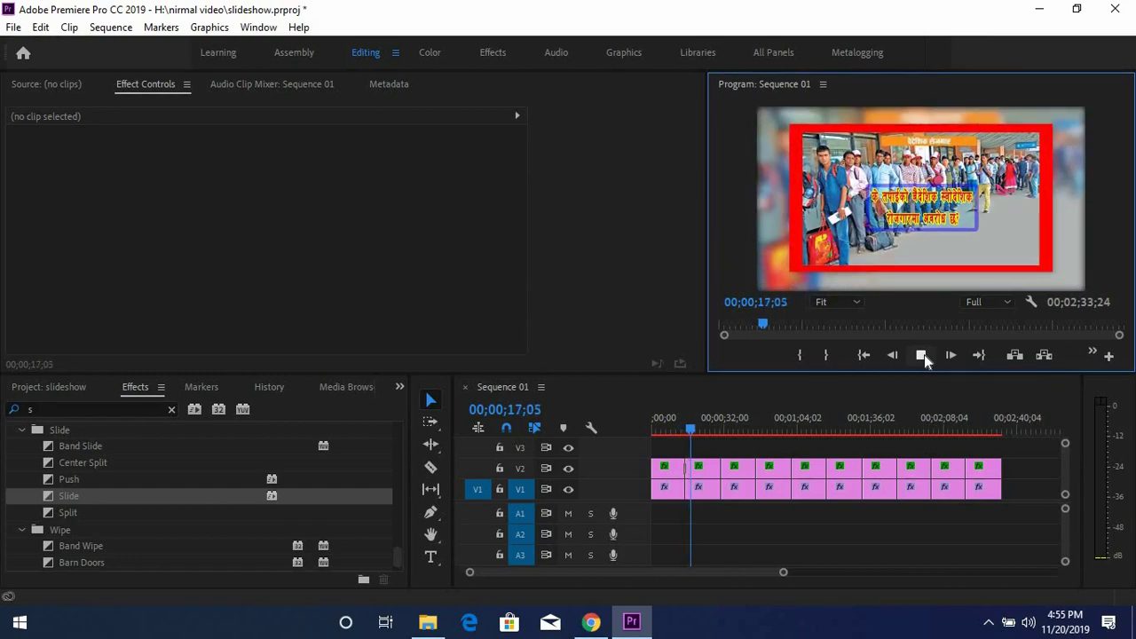
{"action": "left_click", "coordinate": [924, 355]}
{"action": "left_click", "coordinate": [49, 499]}
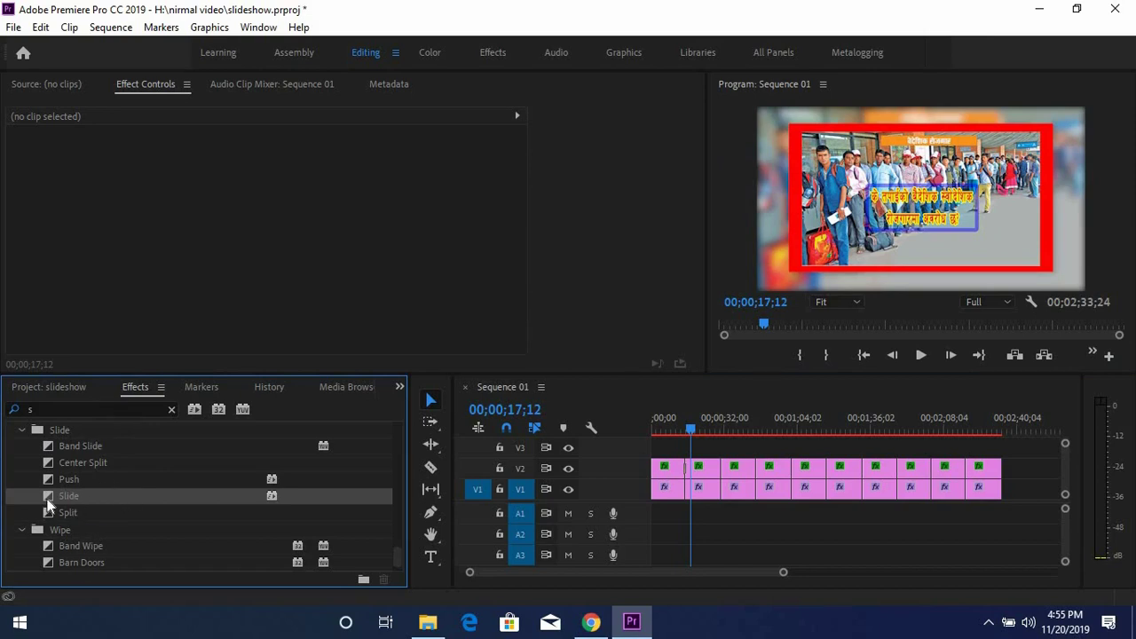
- Drop Slide transitions onto each remaining edit point between the slides
{"action": "left_click_drag", "start_coordinate": [49, 505], "coordinate": [722, 468]}
{"action": "left_click_drag", "start_coordinate": [49, 500], "coordinate": [760, 470]}
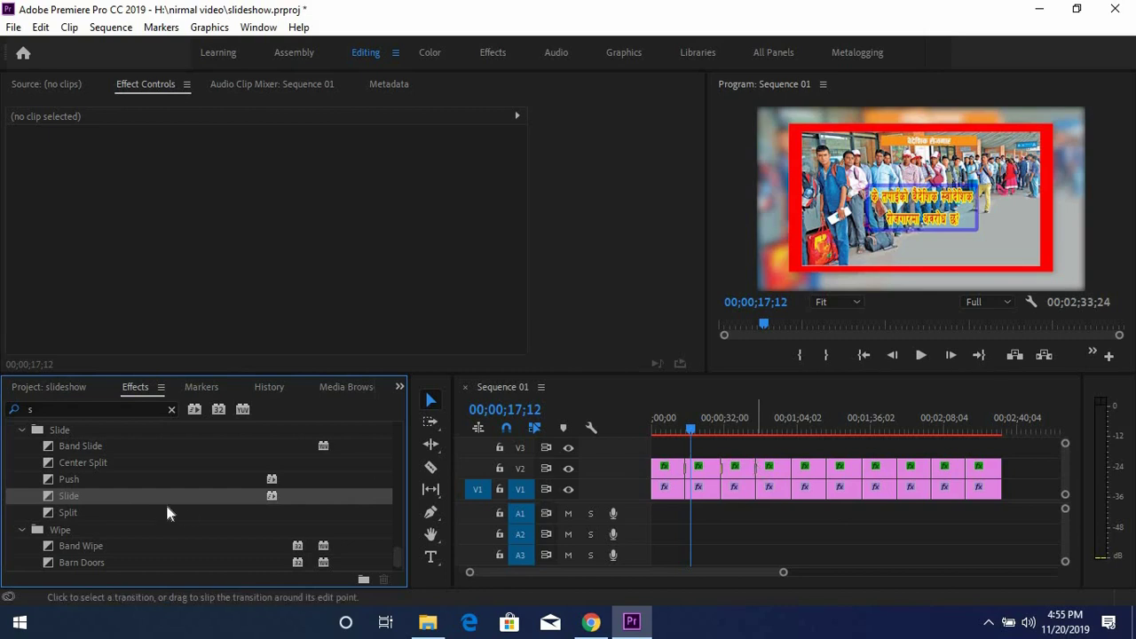
{"action": "mouse_move", "coordinate": [43, 495]}
{"action": "left_mouse_down"}
{"action": "mouse_move", "coordinate": [771, 497]}
{"action": "mouse_move", "coordinate": [796, 467]}
{"action": "left_mouse_up"}
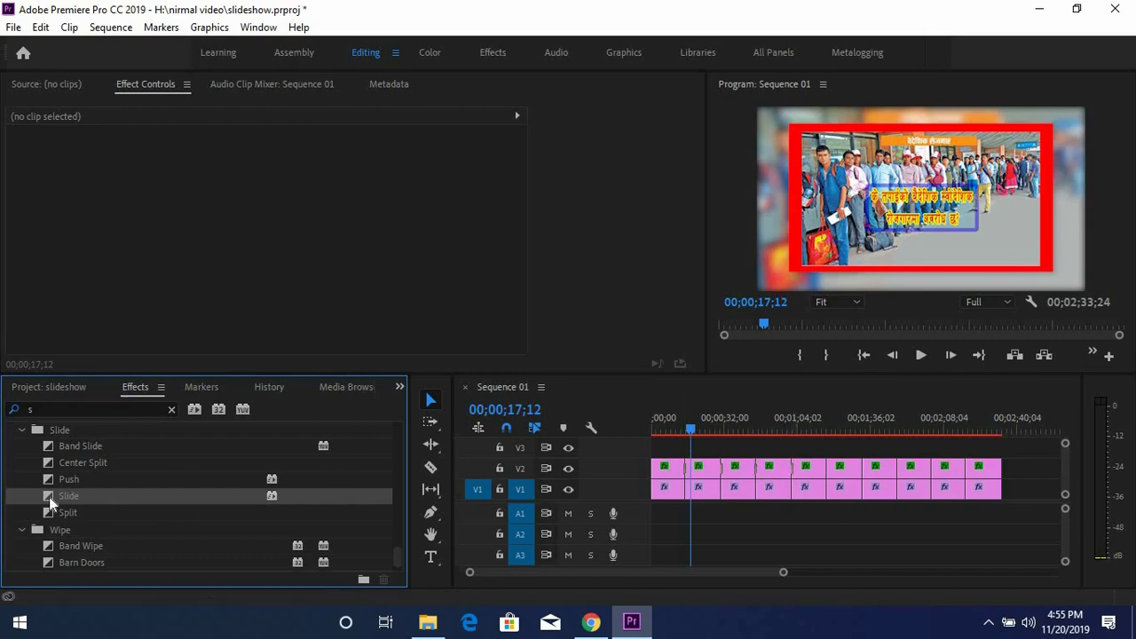
{"action": "left_click_drag", "start_coordinate": [50, 502], "coordinate": [831, 469]}
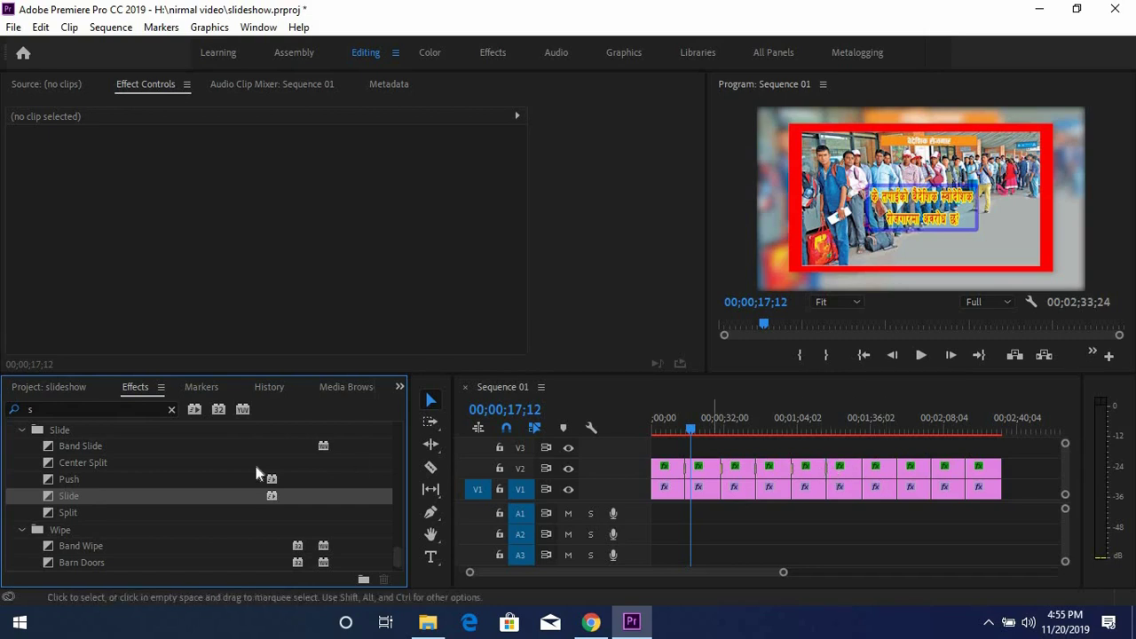
{"action": "mouse_move", "coordinate": [50, 496]}
{"action": "left_mouse_down"}
{"action": "mouse_move", "coordinate": [884, 484]}
{"action": "mouse_move", "coordinate": [55, 496]}
{"action": "left_mouse_up"}
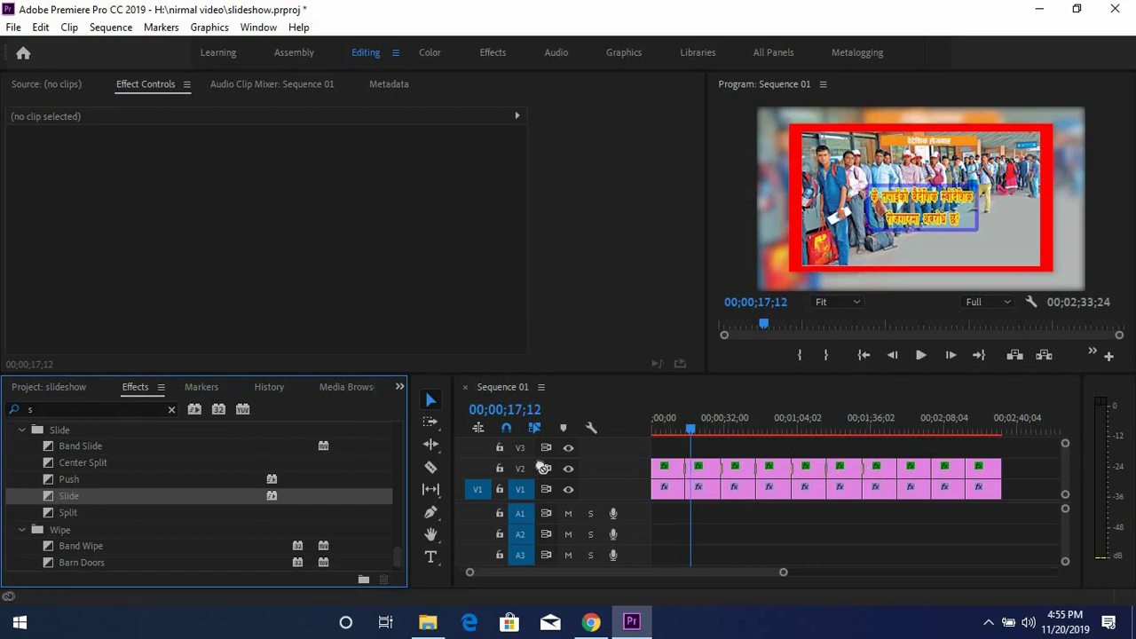
{"action": "mouse_move", "coordinate": [544, 468]}
{"action": "left_mouse_down"}
{"action": "mouse_move", "coordinate": [46, 515]}
{"action": "mouse_move", "coordinate": [453, 459]}
{"action": "mouse_move", "coordinate": [26, 509]}
{"action": "left_mouse_up"}
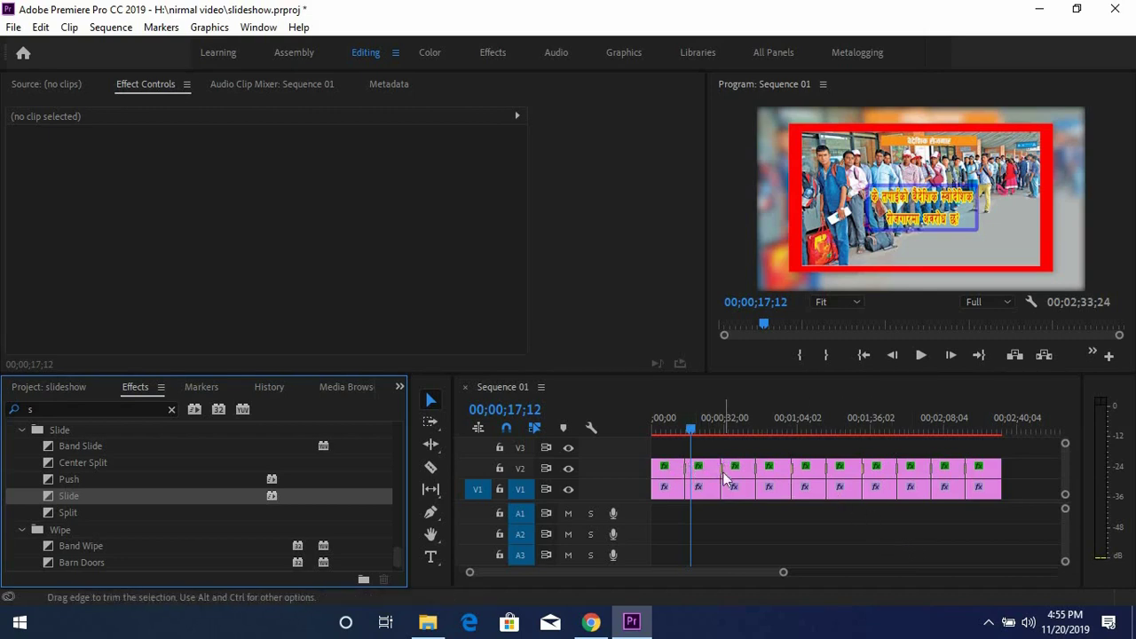
- Scrub through the slide changes, then select the Slide transition between 2.jpg and 3.jpg
{"action": "mouse_move", "coordinate": [697, 429]}
{"action": "left_mouse_down"}
{"action": "mouse_move", "coordinate": [671, 427]}
{"action": "mouse_move", "coordinate": [692, 435]}
{"action": "left_mouse_up"}
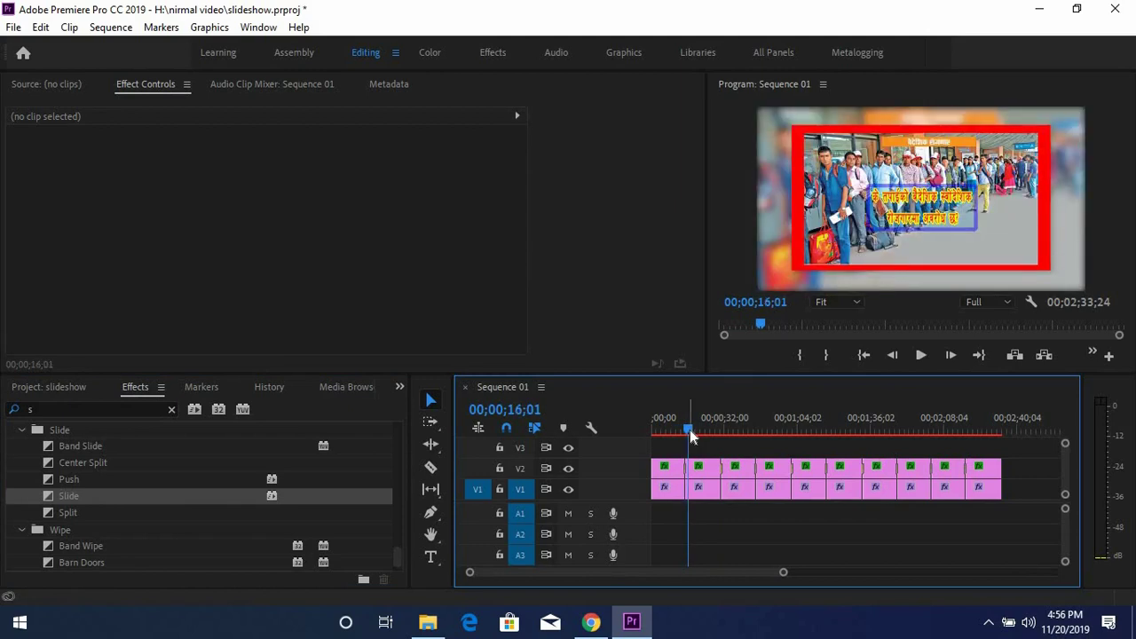
{"action": "mouse_move", "coordinate": [691, 434]}
{"action": "left_mouse_down"}
{"action": "mouse_move", "coordinate": [818, 430]}
{"action": "mouse_move", "coordinate": [714, 436]}
{"action": "left_mouse_up"}
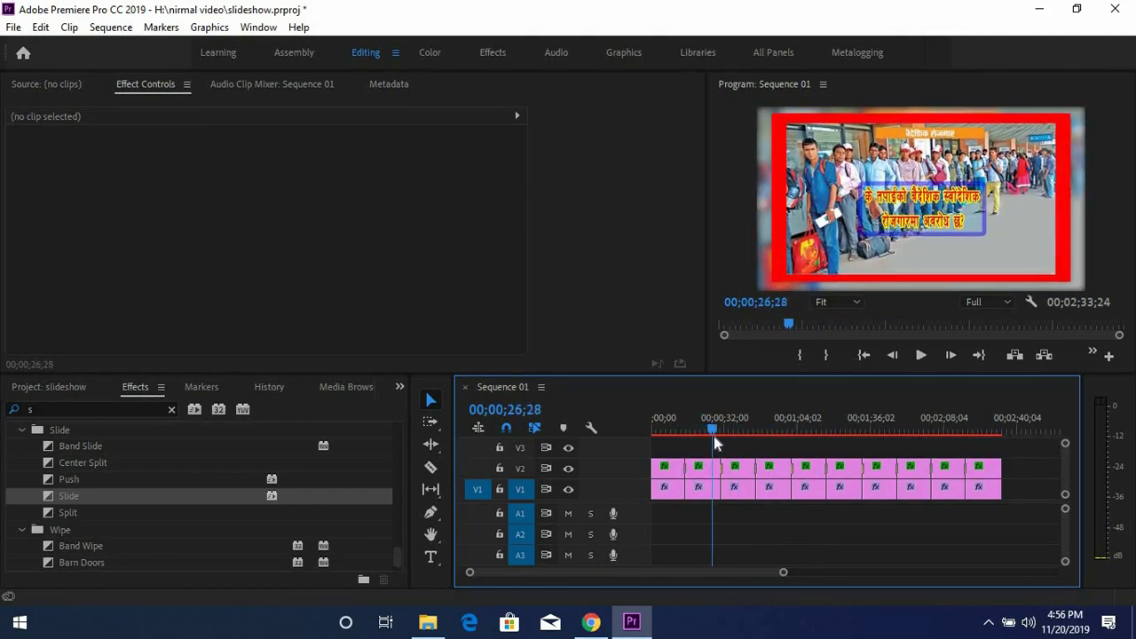
{"action": "left_click_drag", "start_coordinate": [714, 436], "coordinate": [703, 432]}
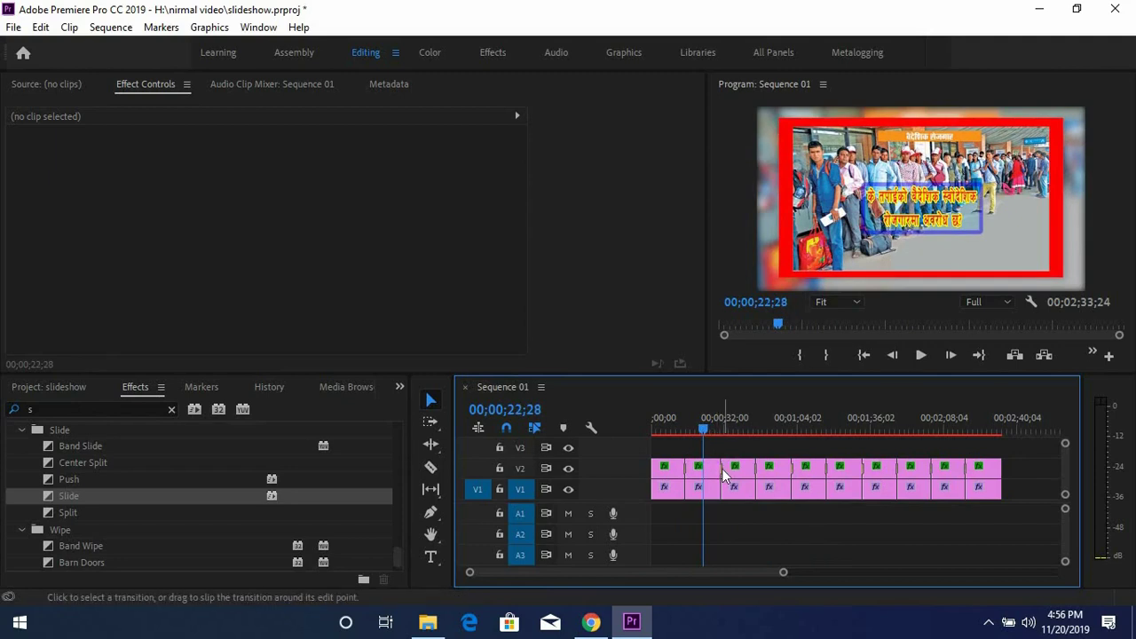
{"action": "left_click", "coordinate": [723, 477]}
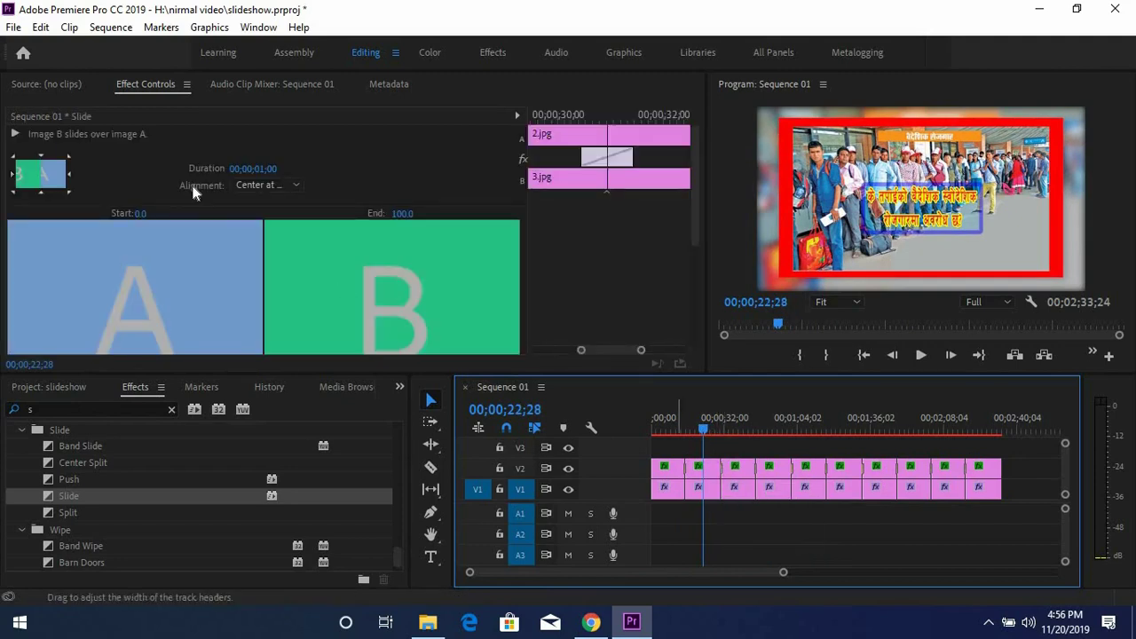
- Make the 2.jpg–3.jpg Slide enter from the northeast corner and preview it
{"action": "left_click", "coordinate": [68, 155]}
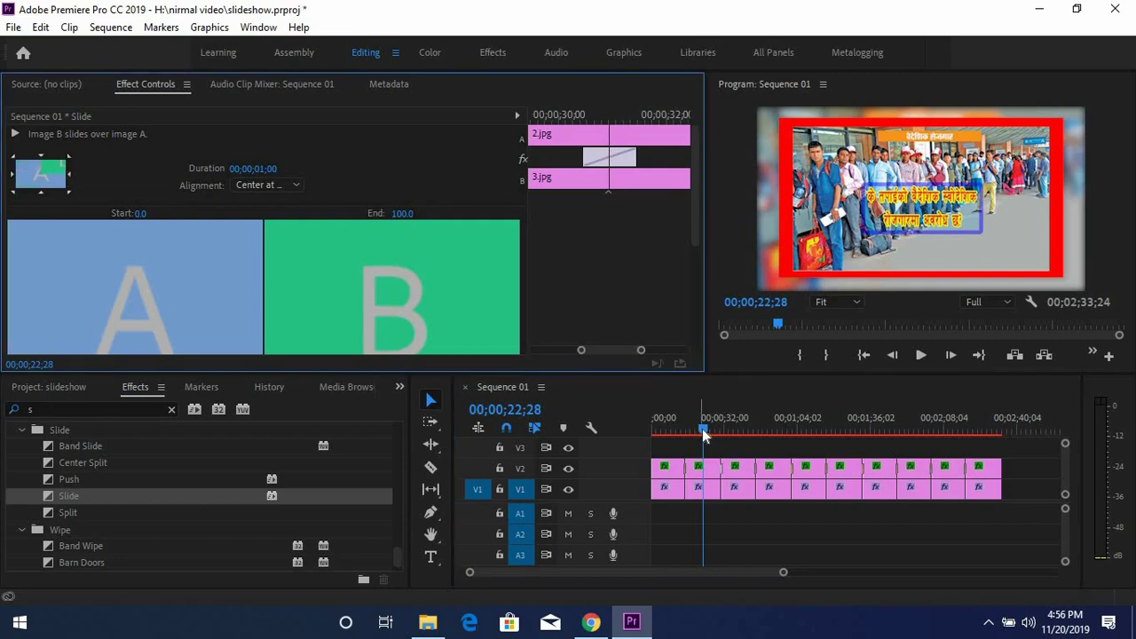
{"action": "left_click_drag", "start_coordinate": [702, 431], "coordinate": [680, 429]}
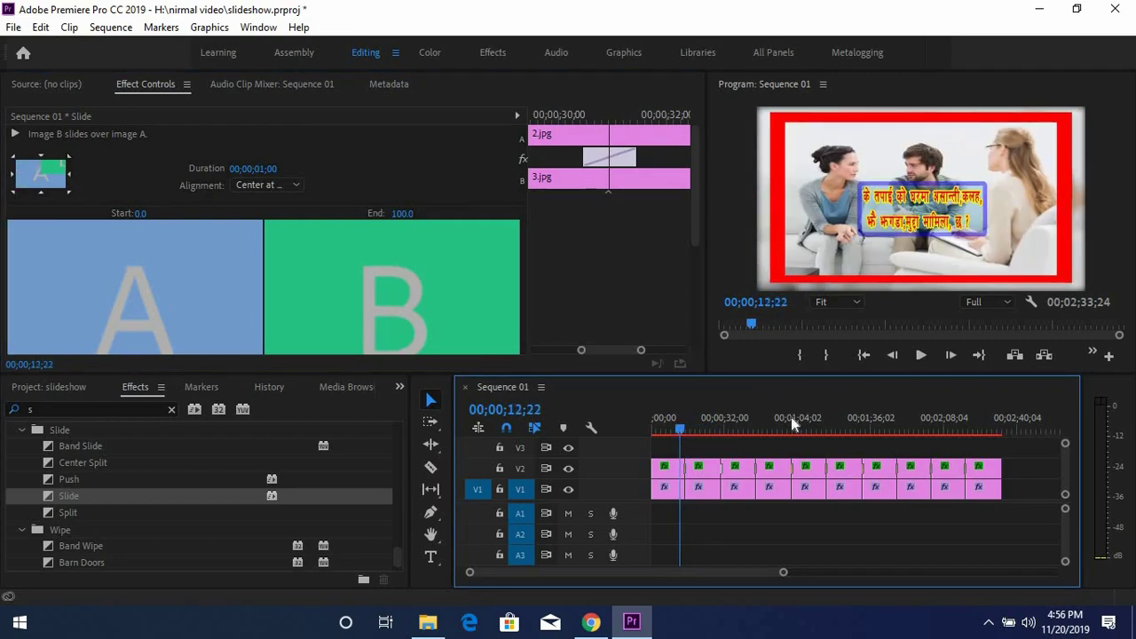
{"action": "left_click", "coordinate": [920, 356]}
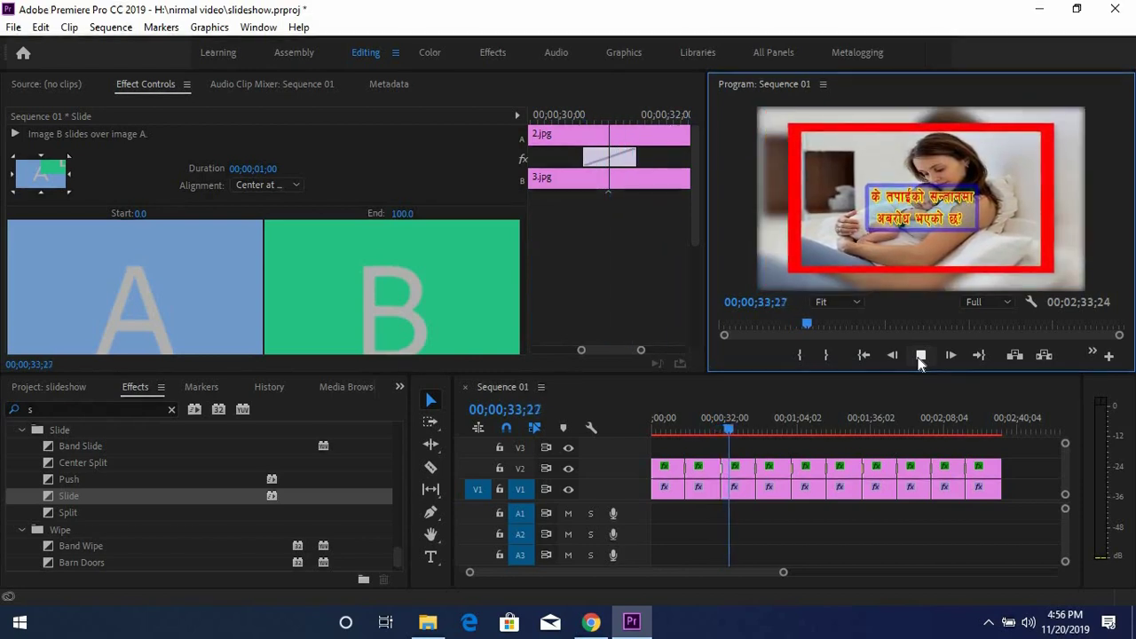
{"action": "left_click", "coordinate": [920, 356]}
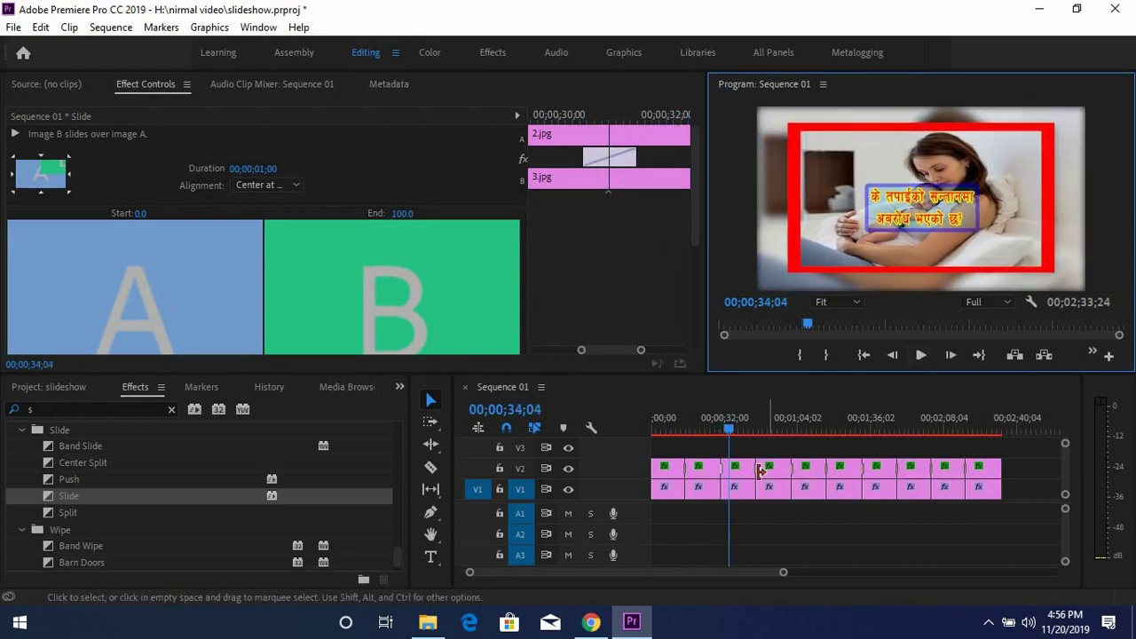
- Change the 3.jpg–4.jpg Slide direction, then set 4.jpg–5.jpg from the bottom and 5.jpg–6.jpg from the left
{"action": "left_click", "coordinate": [799, 525]}
{"action": "left_click", "coordinate": [761, 470]}
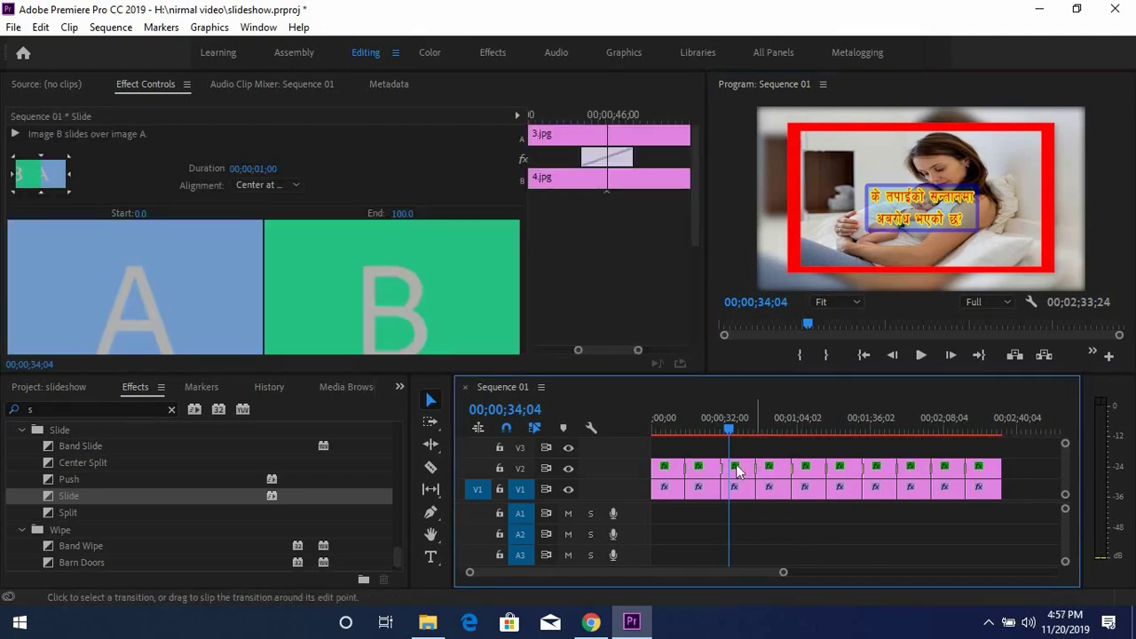
{"action": "left_click", "coordinate": [76, 178]}
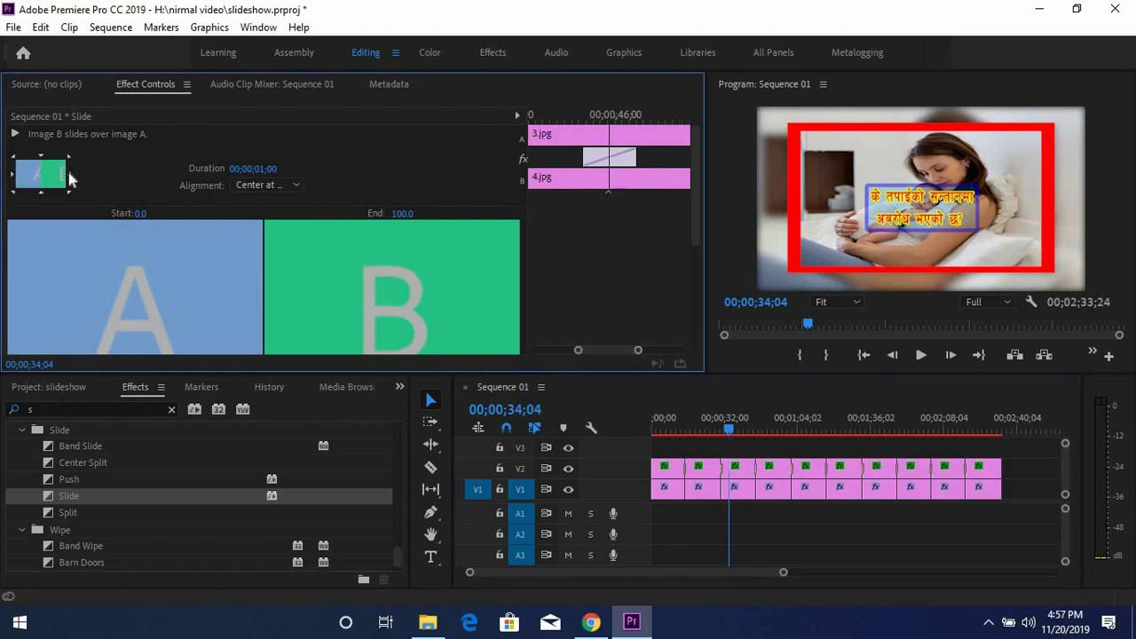
{"action": "left_click", "coordinate": [757, 471]}
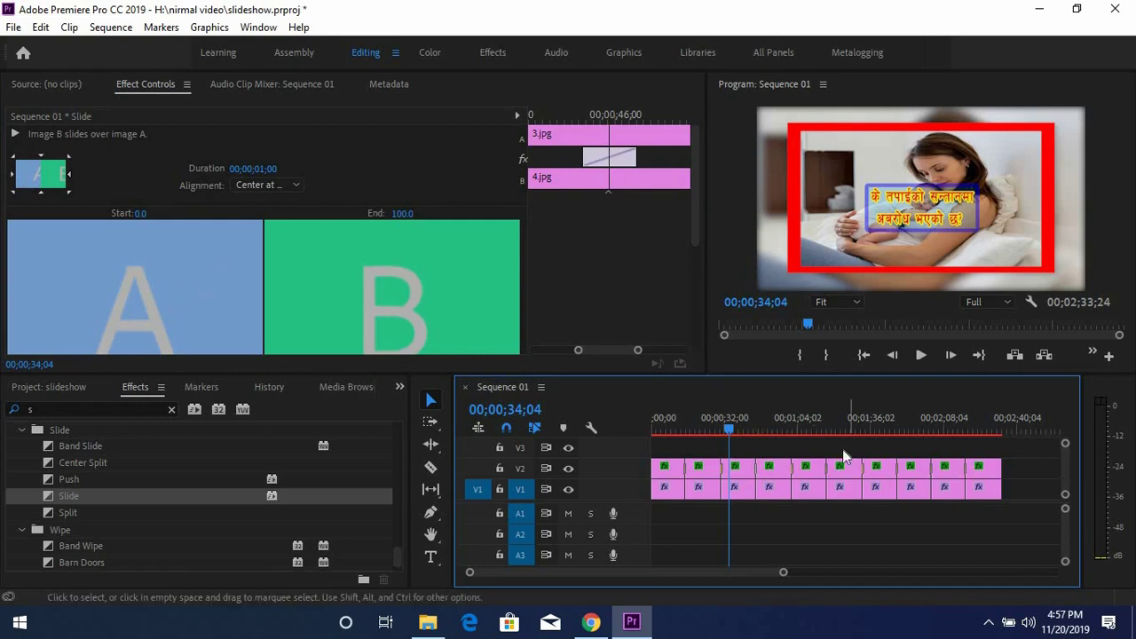
{"action": "left_click", "coordinate": [793, 471]}
{"action": "left_click", "coordinate": [40, 190]}
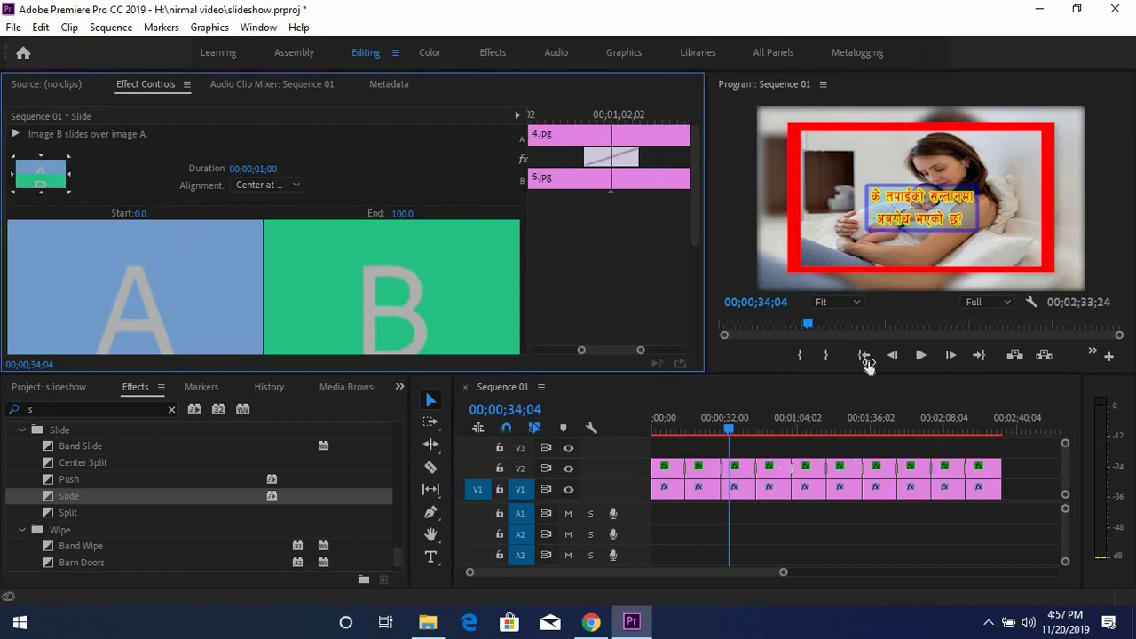
{"action": "left_click", "coordinate": [839, 468]}
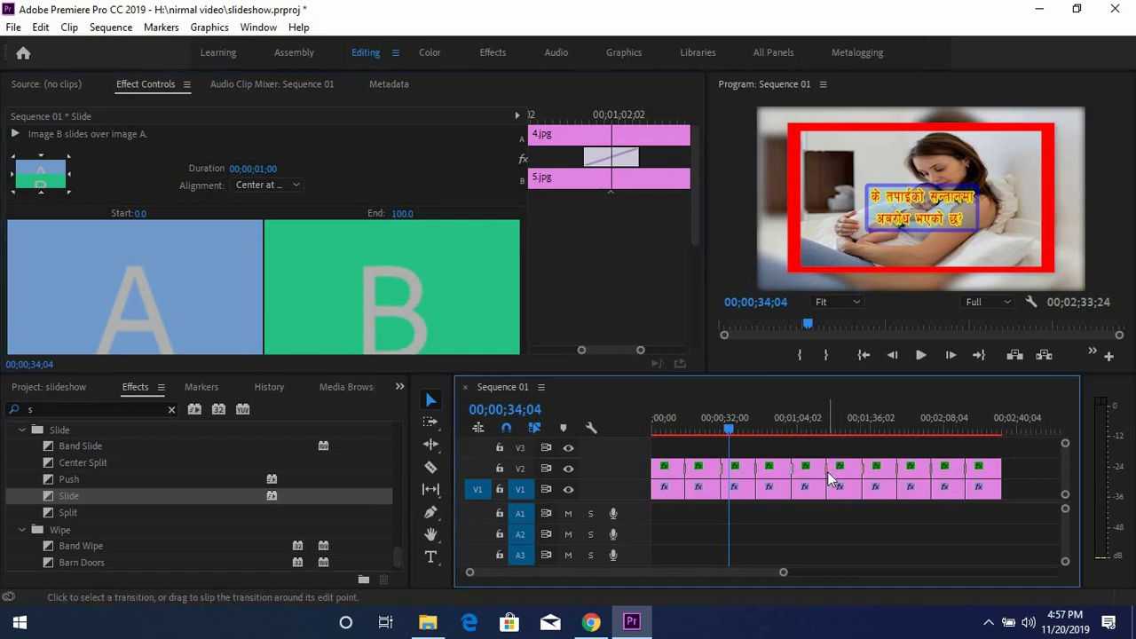
{"action": "left_click", "coordinate": [16, 180]}
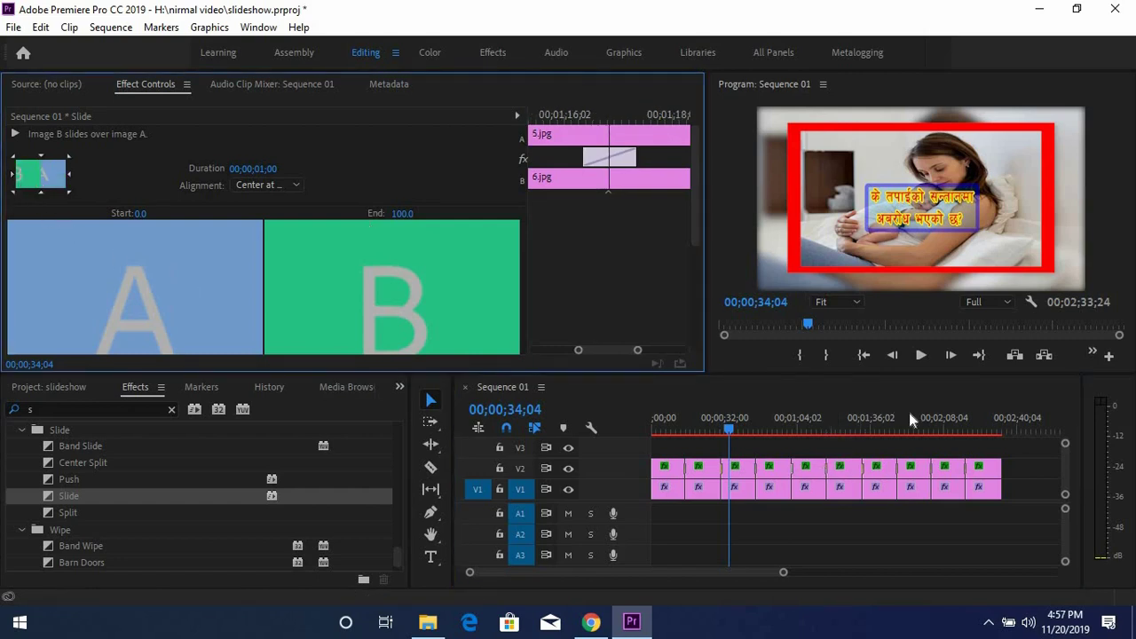
- Give the Slides from 6.jpg through 10.jpg new directions, ending bottom-left, and play the sequence
{"action": "left_click", "coordinate": [858, 471]}
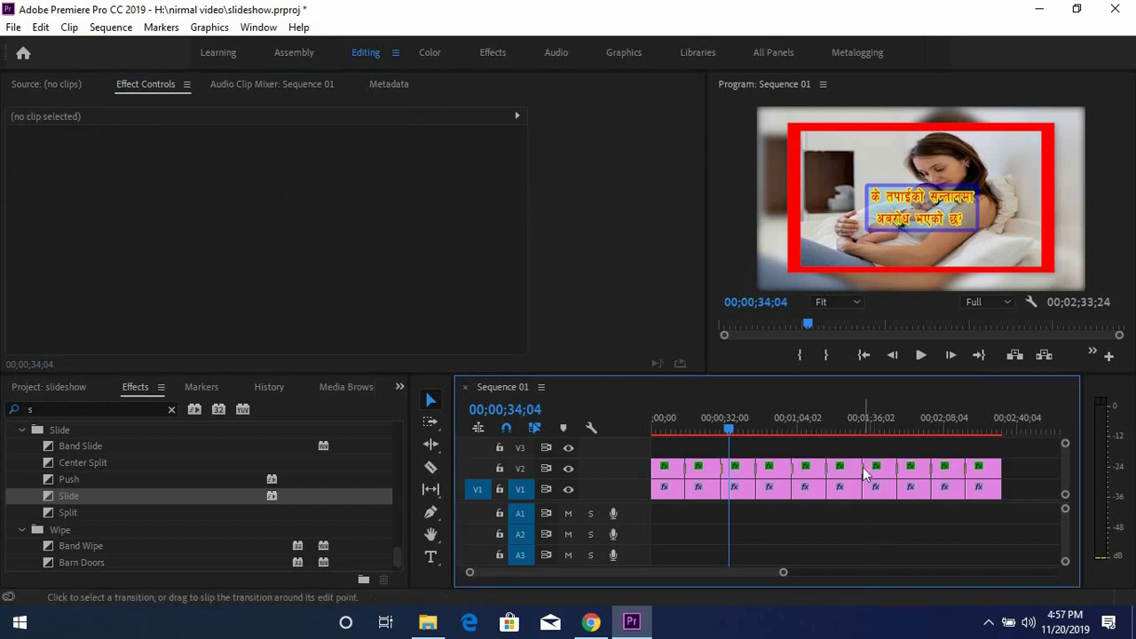
{"action": "left_click", "coordinate": [863, 468]}
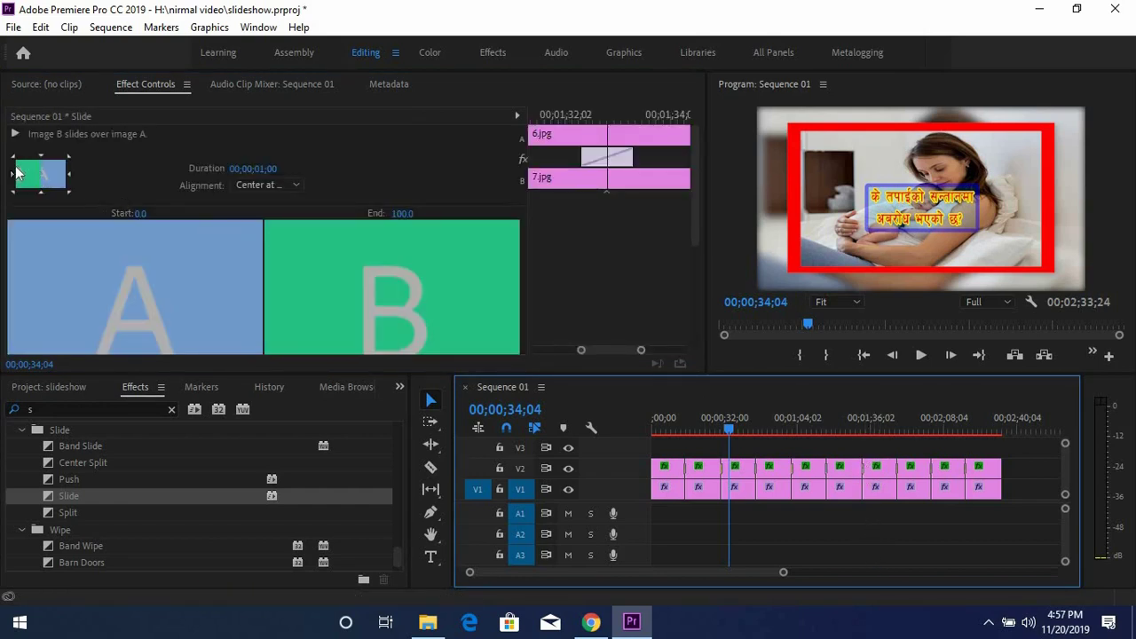
{"action": "left_click", "coordinate": [43, 178]}
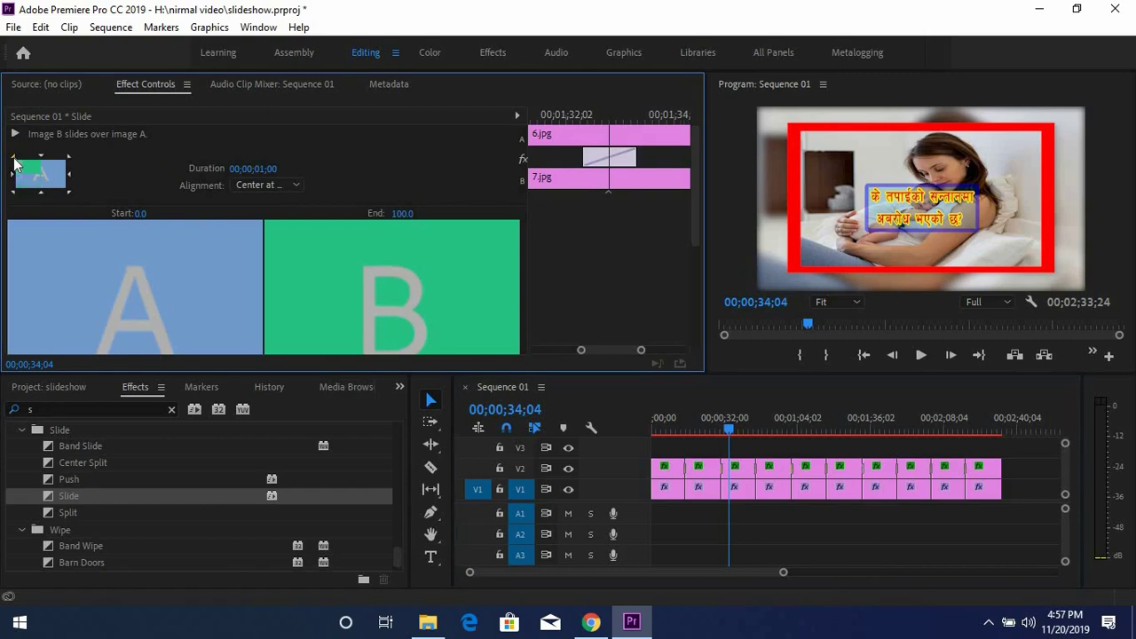
{"action": "left_click", "coordinate": [900, 479]}
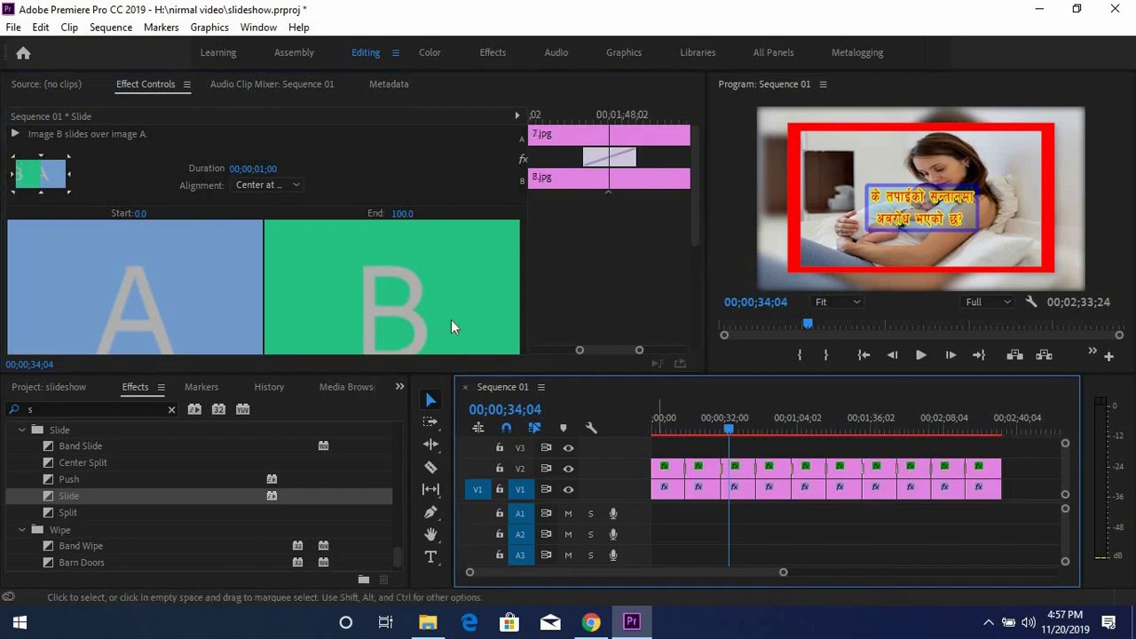
{"action": "left_click", "coordinate": [67, 177]}
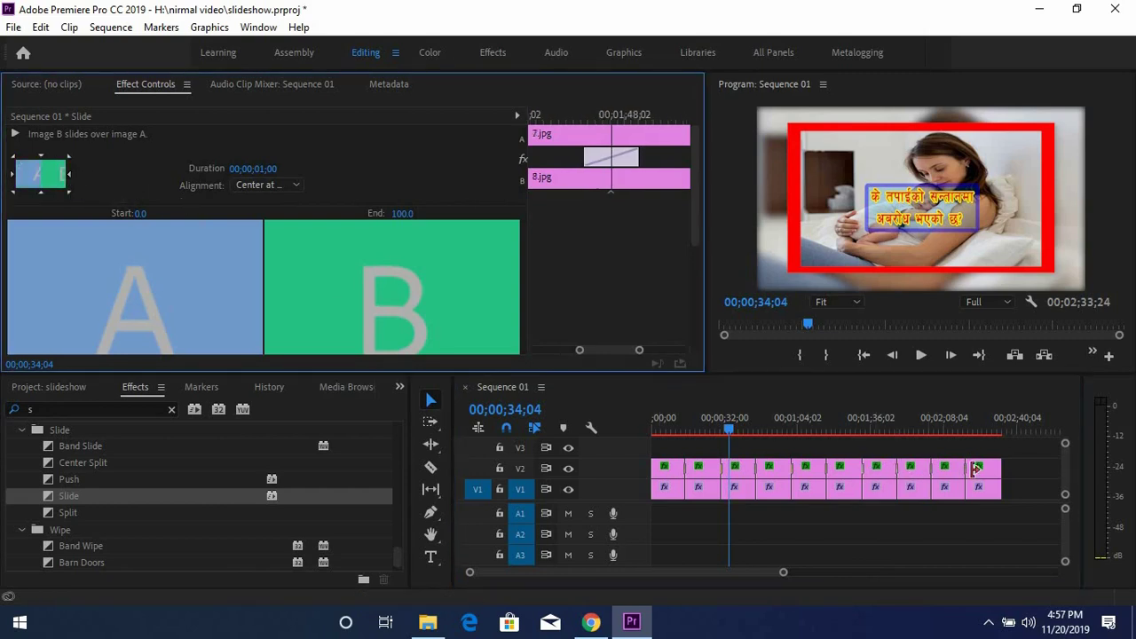
{"action": "left_click", "coordinate": [900, 468]}
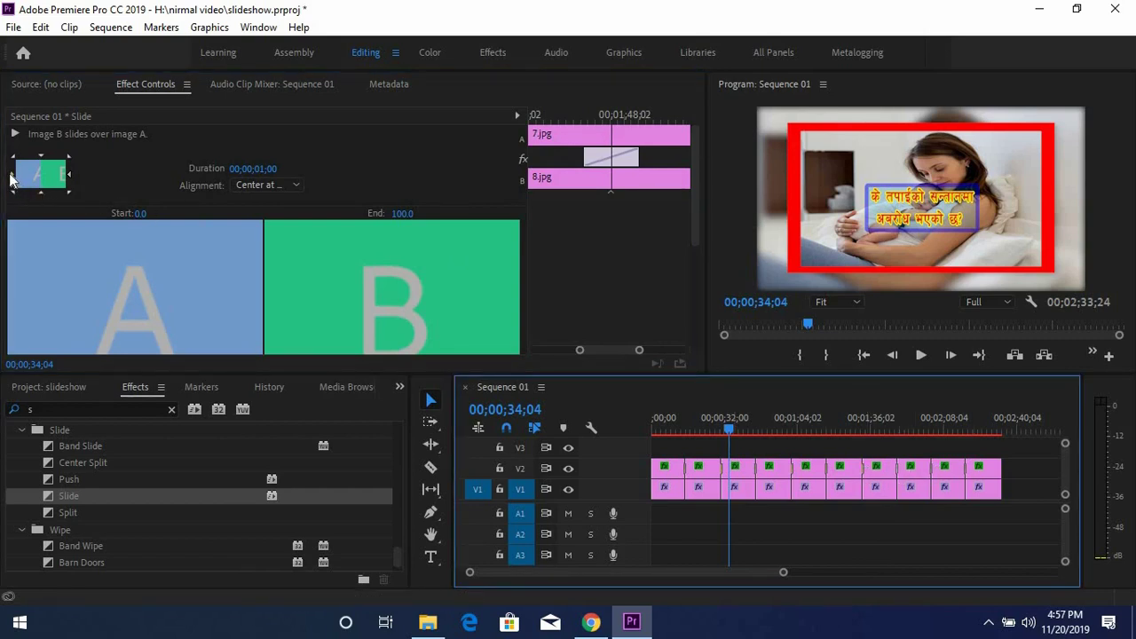
{"action": "left_click", "coordinate": [39, 193]}
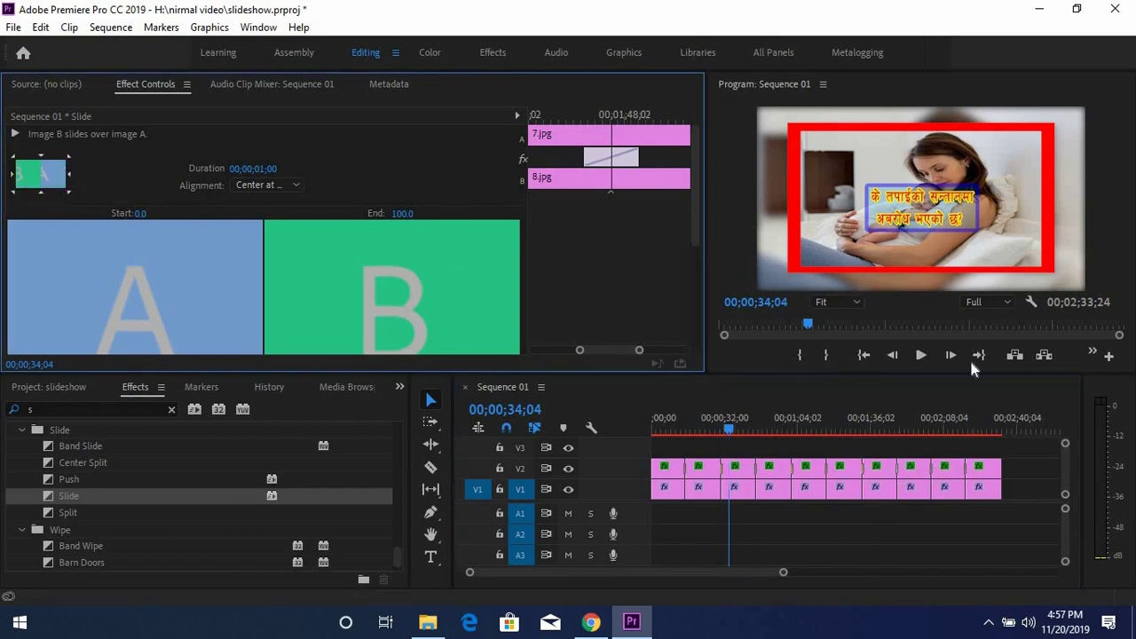
{"action": "left_click", "coordinate": [933, 469]}
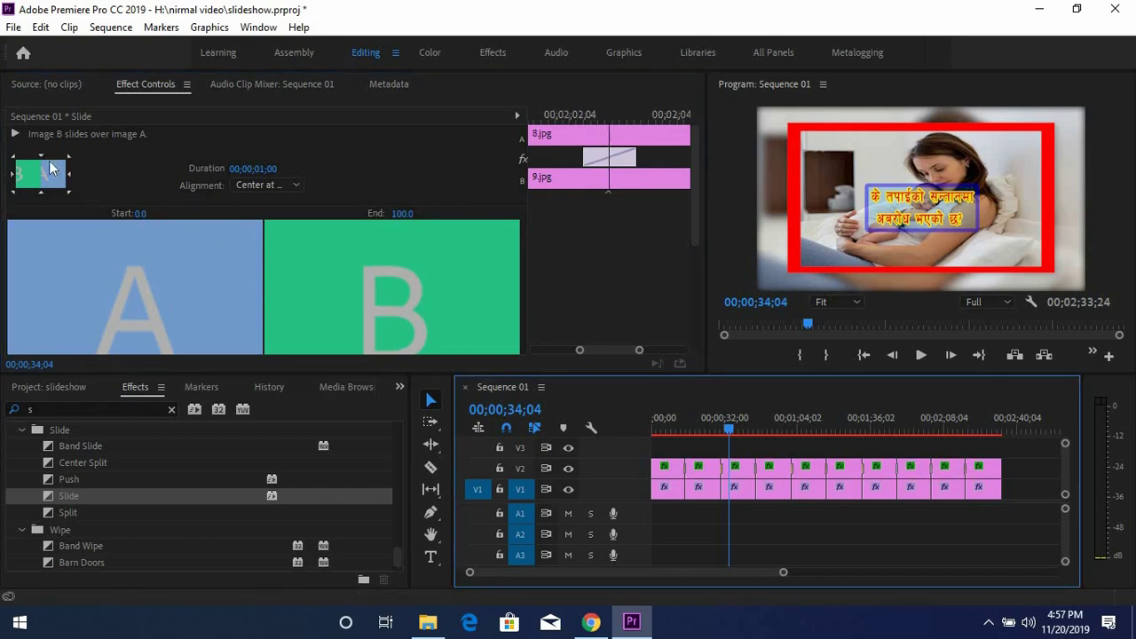
{"action": "left_click", "coordinate": [968, 479]}
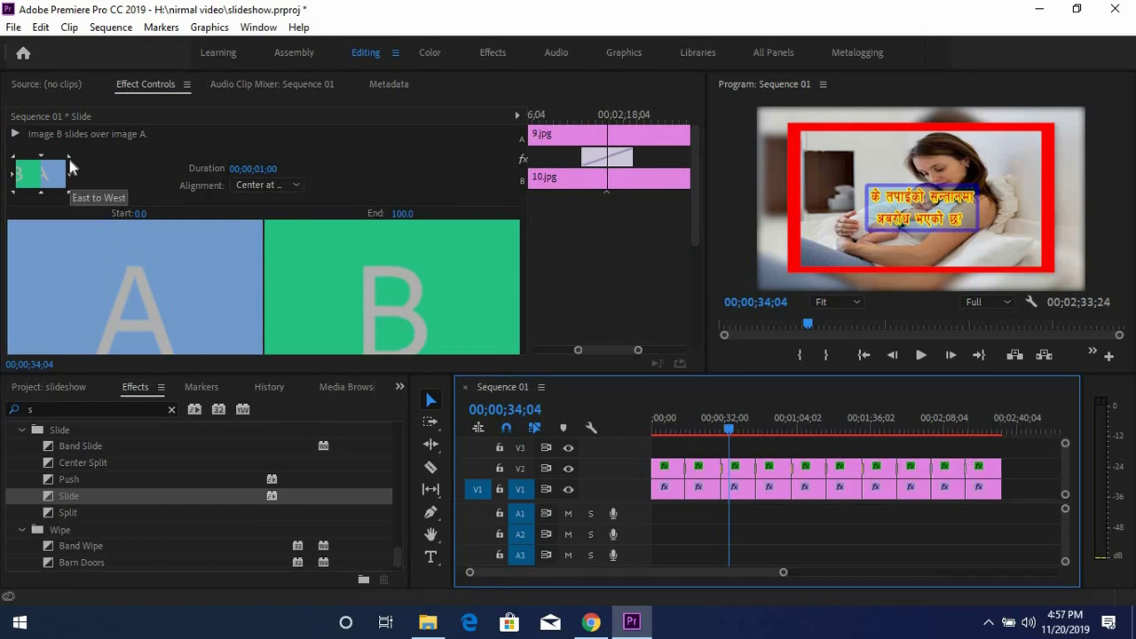
{"action": "left_click", "coordinate": [16, 190]}
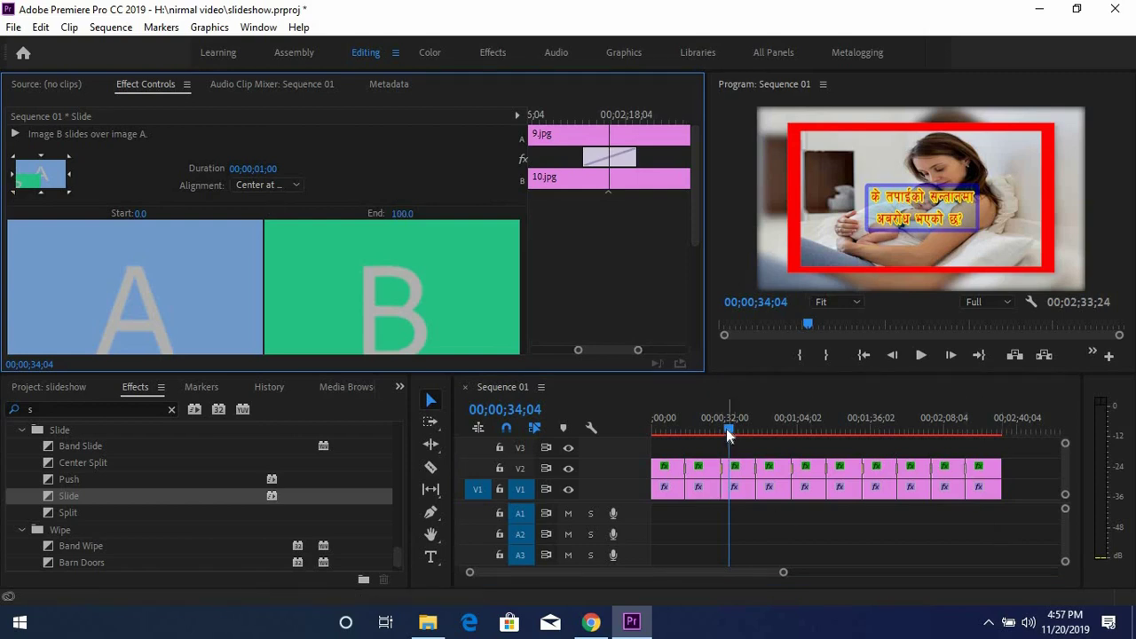
{"action": "left_click", "coordinate": [925, 356]}
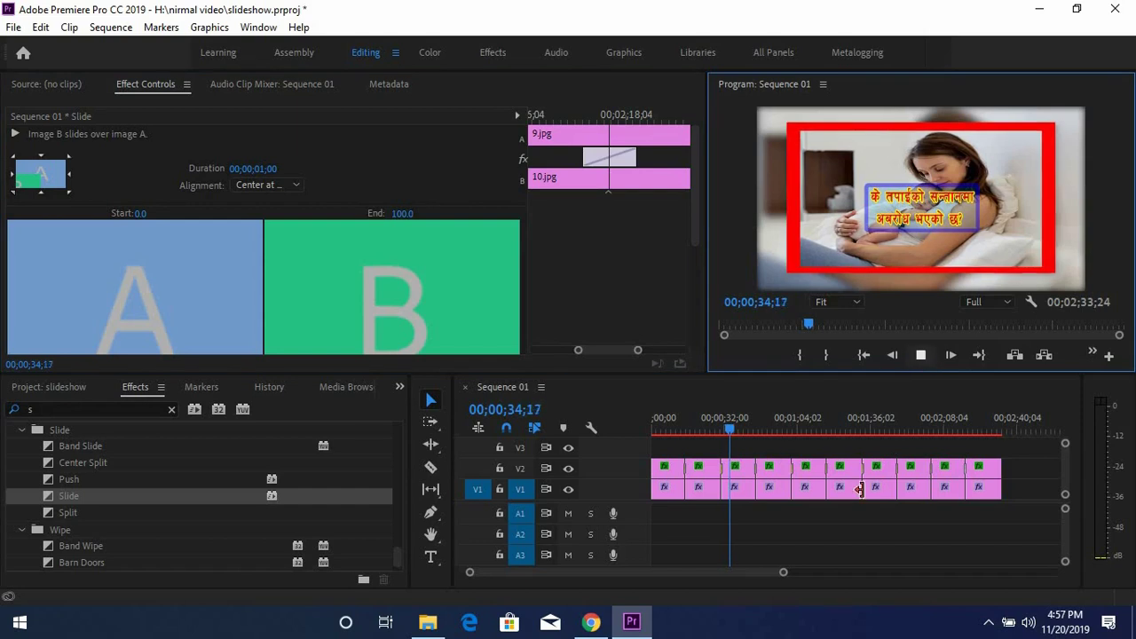
{"action": "left_click_drag", "start_coordinate": [736, 431], "coordinate": [752, 432]}
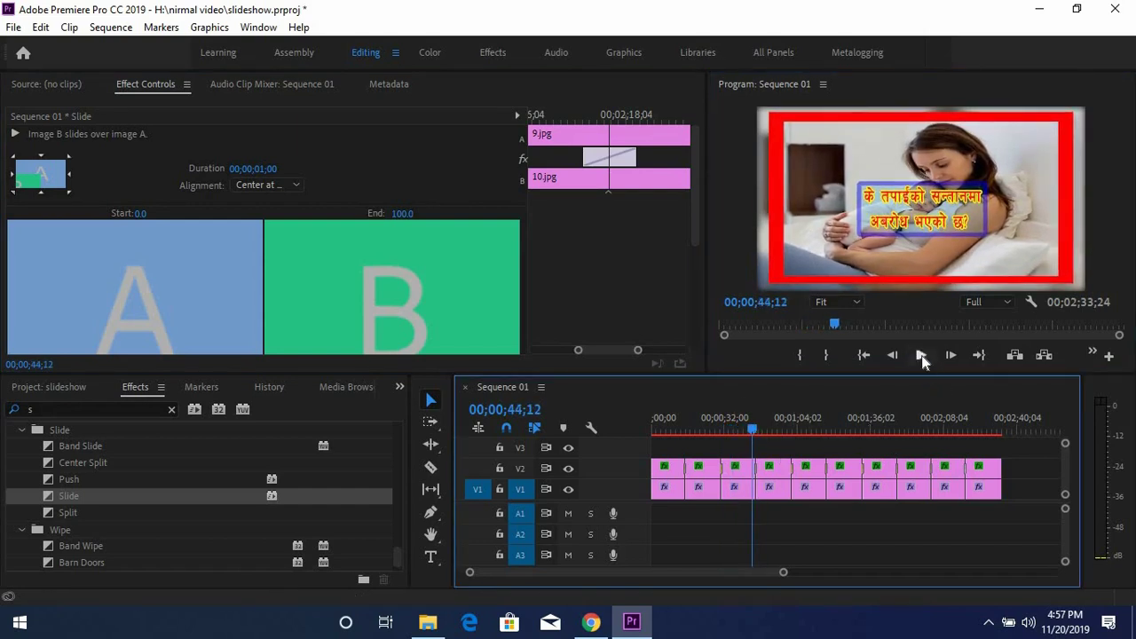
{"action": "left_click", "coordinate": [923, 357]}
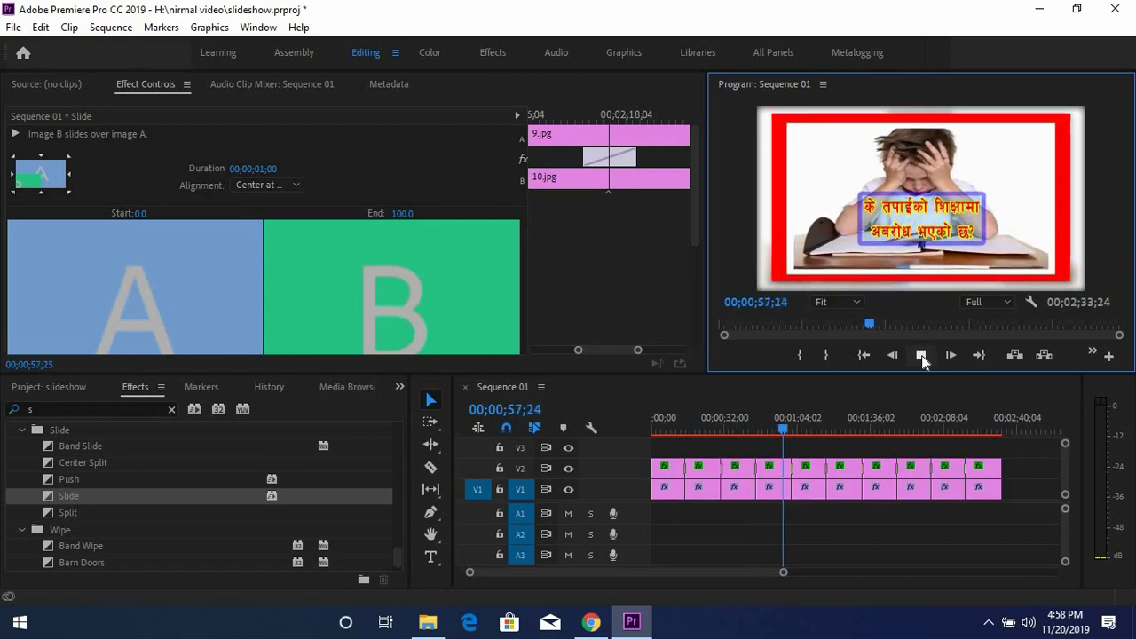
{"action": "left_click", "coordinate": [921, 356]}
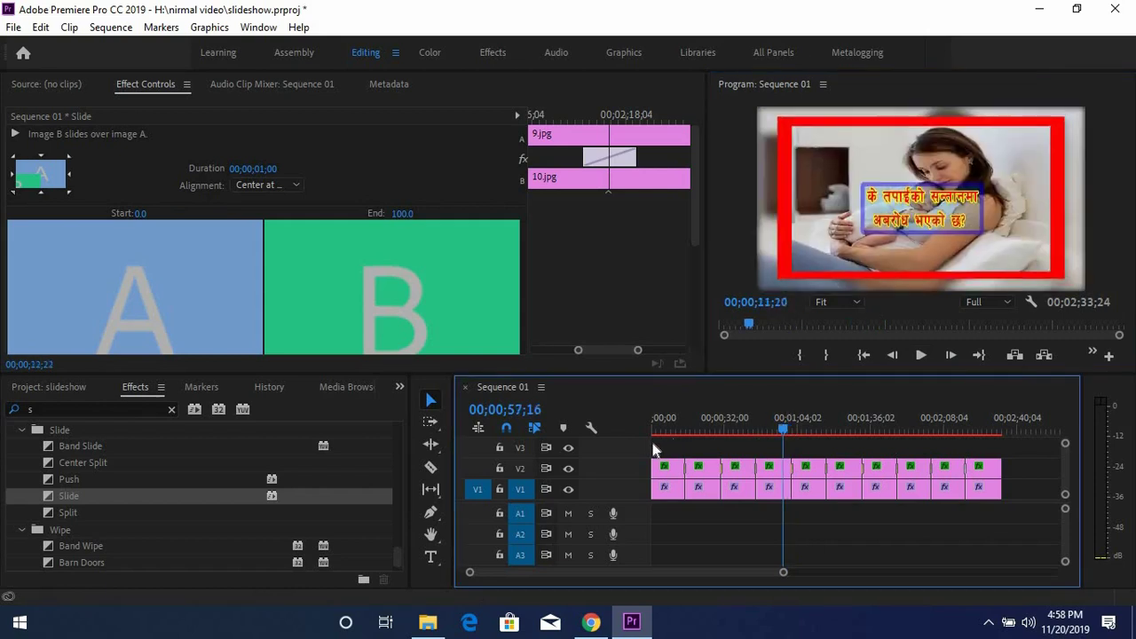
- Scrub through the slideshow from the start, then clear the Effects search box
{"action": "key", "text": "Home"}
{"action": "left_click_drag", "start_coordinate": [934, 464], "coordinate": [1004, 457]}
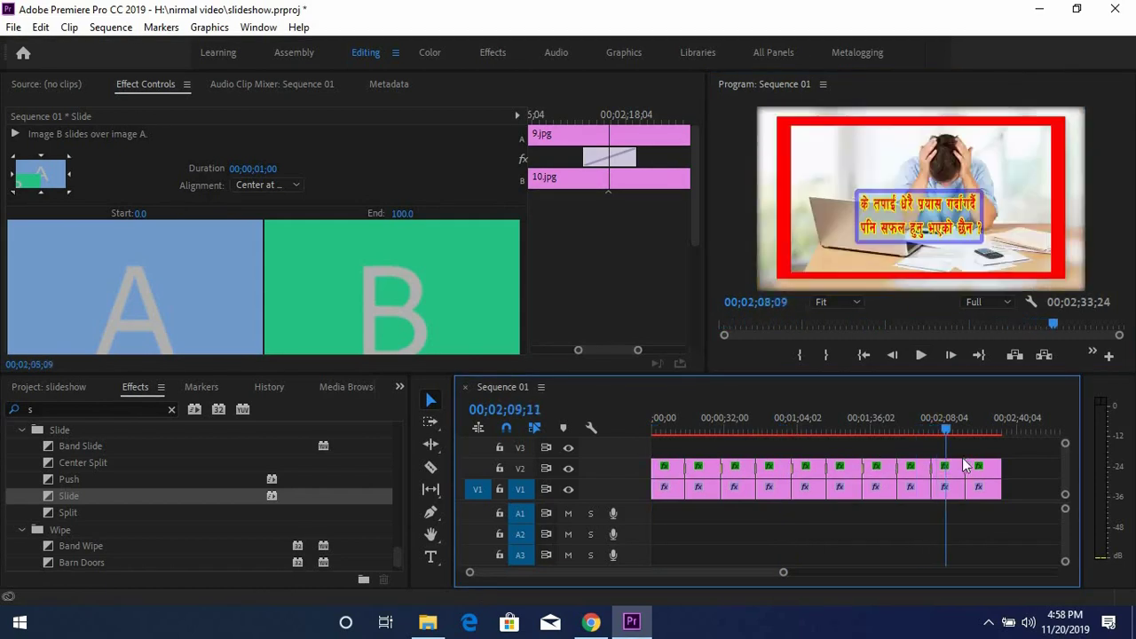
{"action": "key", "text": "Home"}
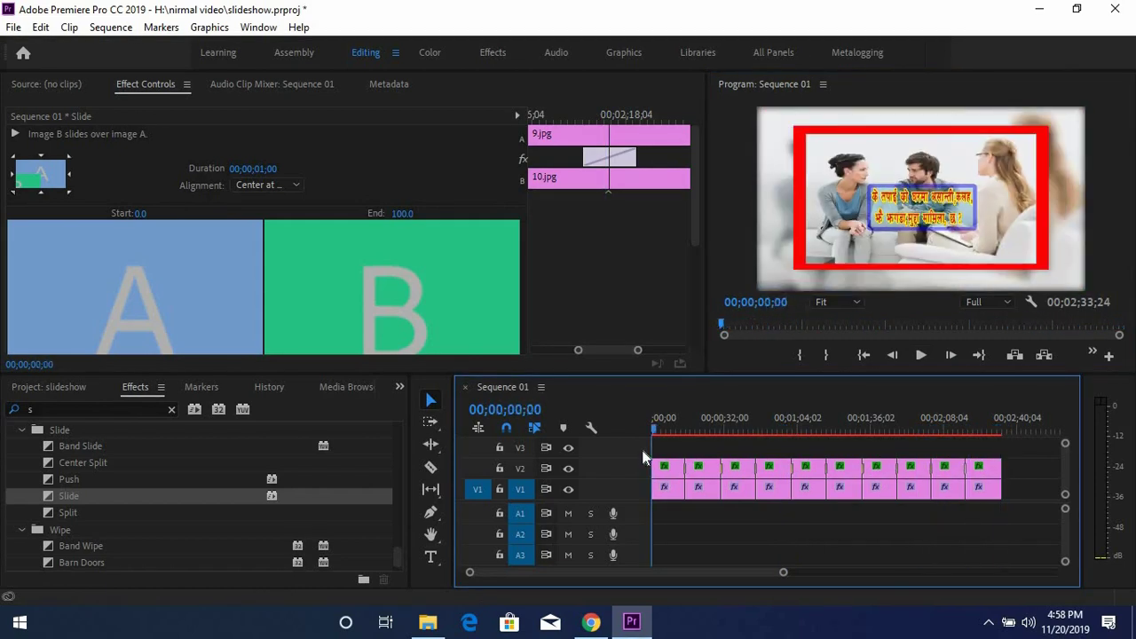
{"action": "left_click_drag", "start_coordinate": [657, 451], "coordinate": [997, 457]}
{"action": "left_click_drag", "start_coordinate": [670, 436], "coordinate": [629, 437]}
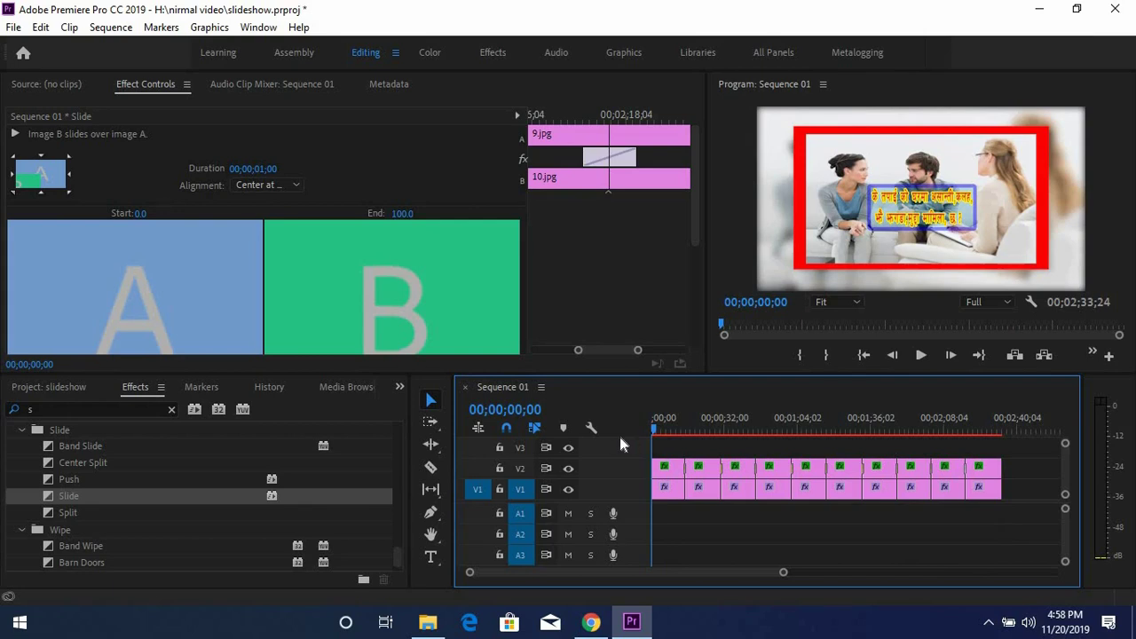
{"action": "left_click", "coordinate": [172, 409]}
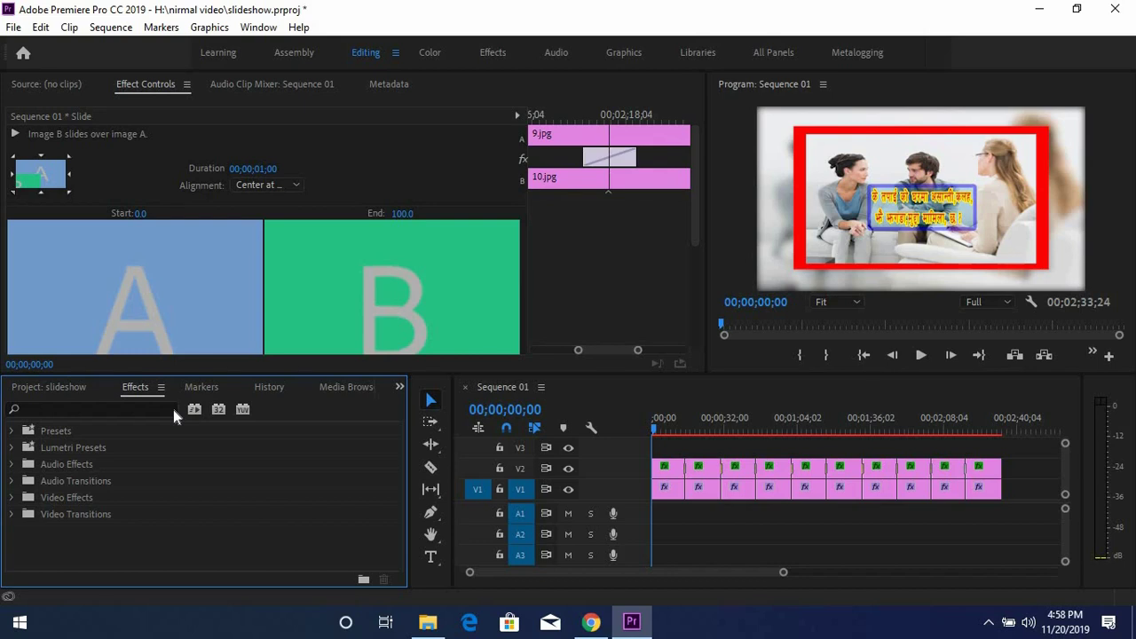
- Search Effects for 'basic' and drag Basic 3D onto the first clip on V2
{"action": "left_click", "coordinate": [108, 409]}
{"action": "type", "text": "b"}
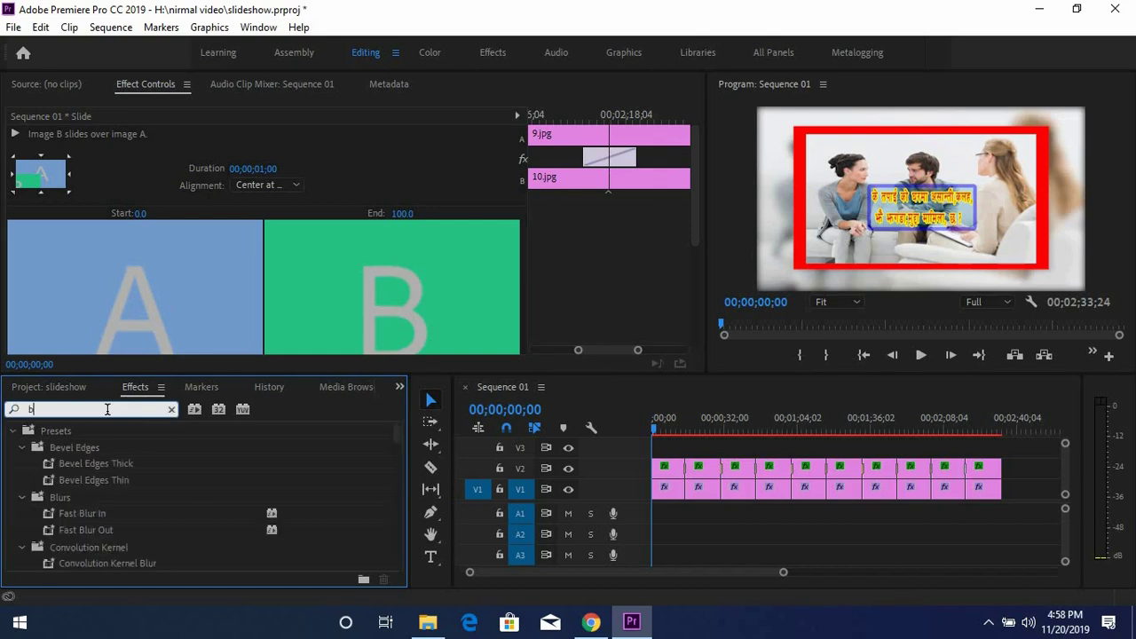
{"action": "type", "text": "as"}
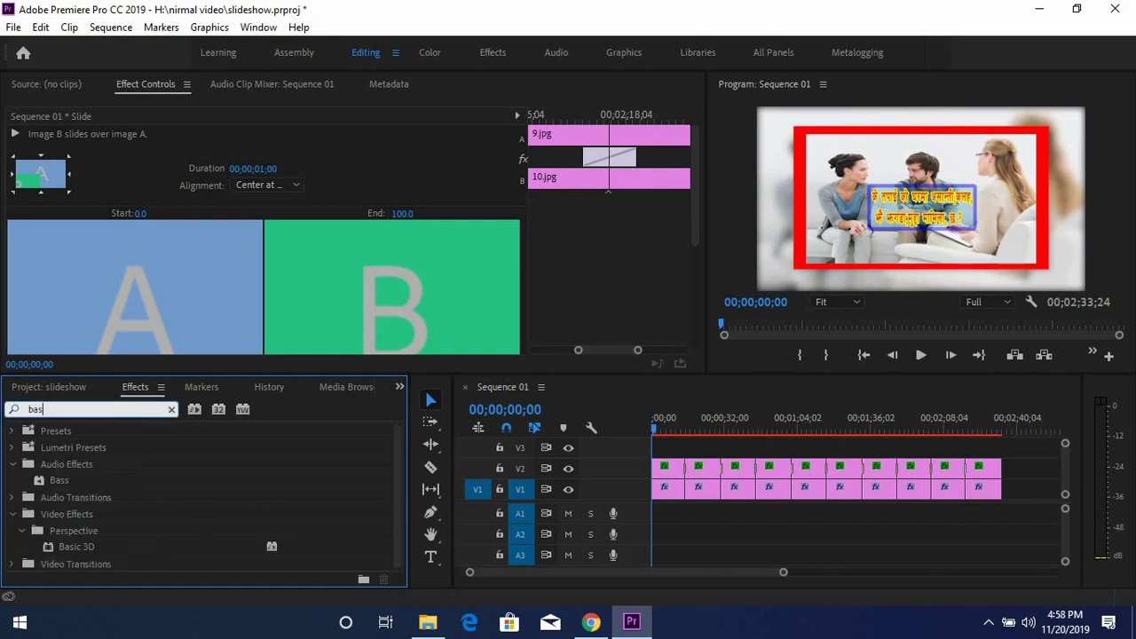
{"action": "type", "text": "ic"}
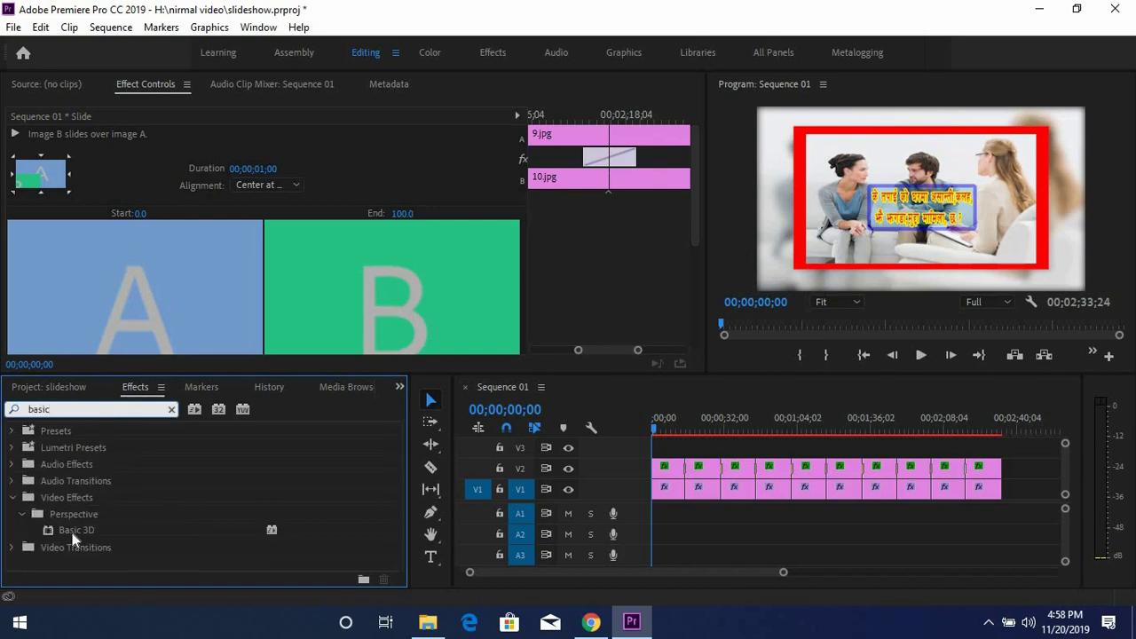
{"action": "left_click", "coordinate": [74, 537]}
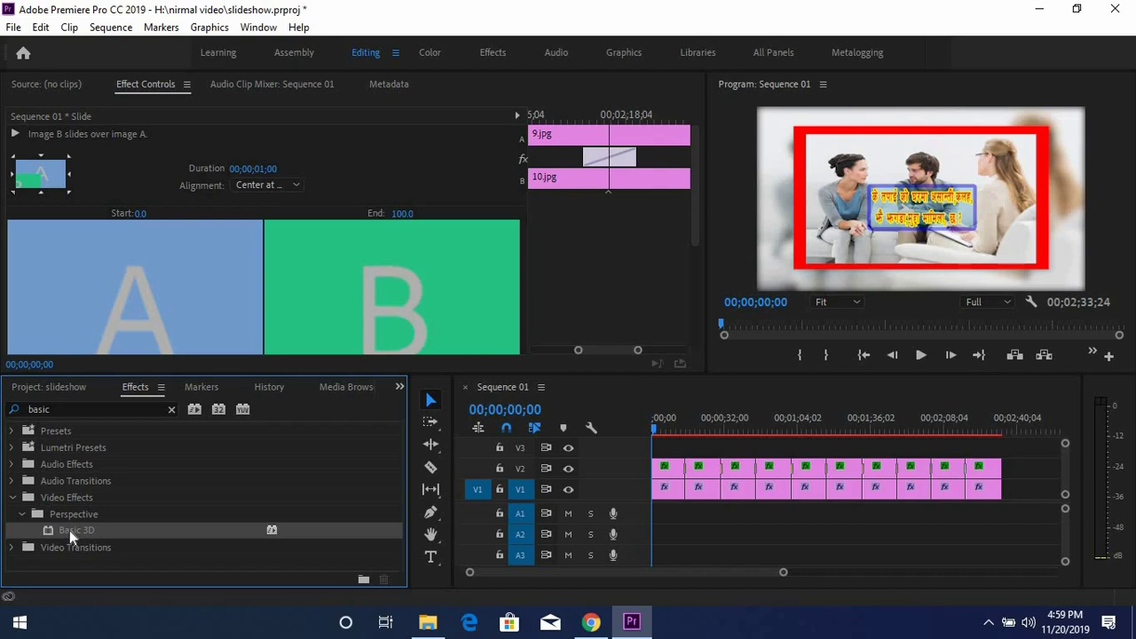
{"action": "left_click_drag", "start_coordinate": [69, 530], "coordinate": [667, 432]}
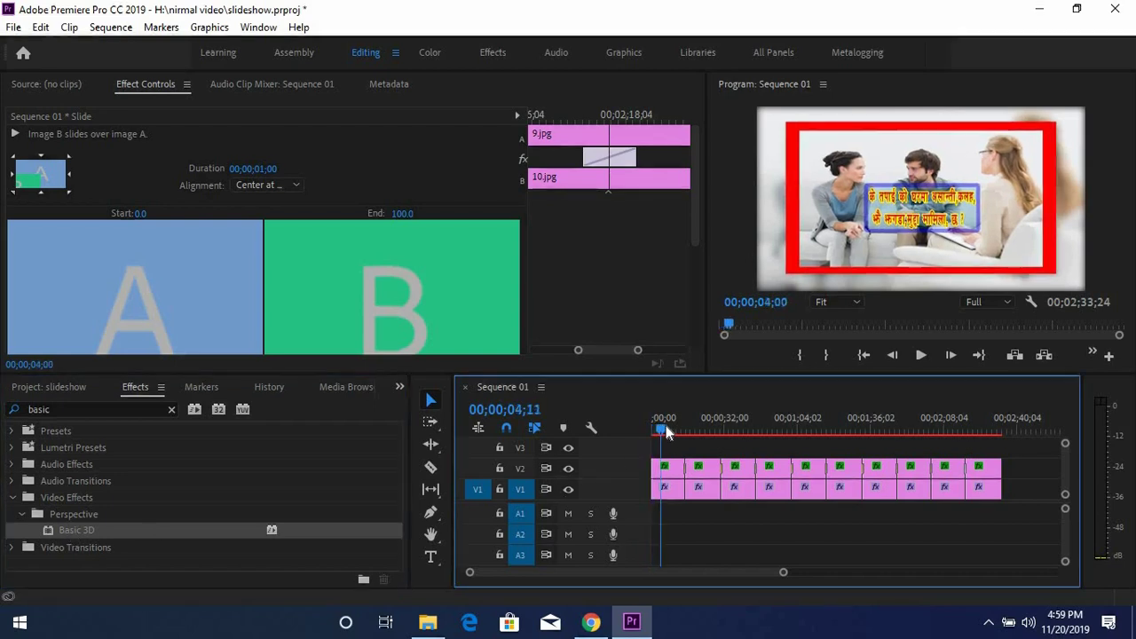
{"action": "left_click", "coordinate": [63, 530]}
{"action": "left_click_drag", "start_coordinate": [63, 530], "coordinate": [663, 475]}
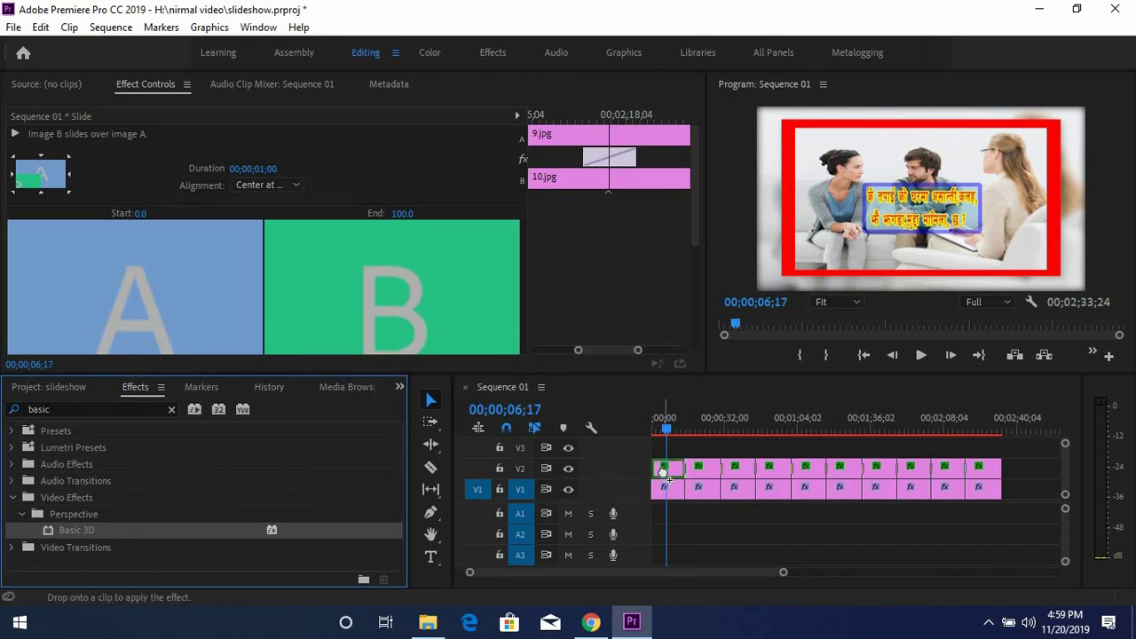
- Select 1.jpg and enable Swivel and Tilt keyframing in its Basic 3D effect
{"action": "left_click", "coordinate": [665, 476]}
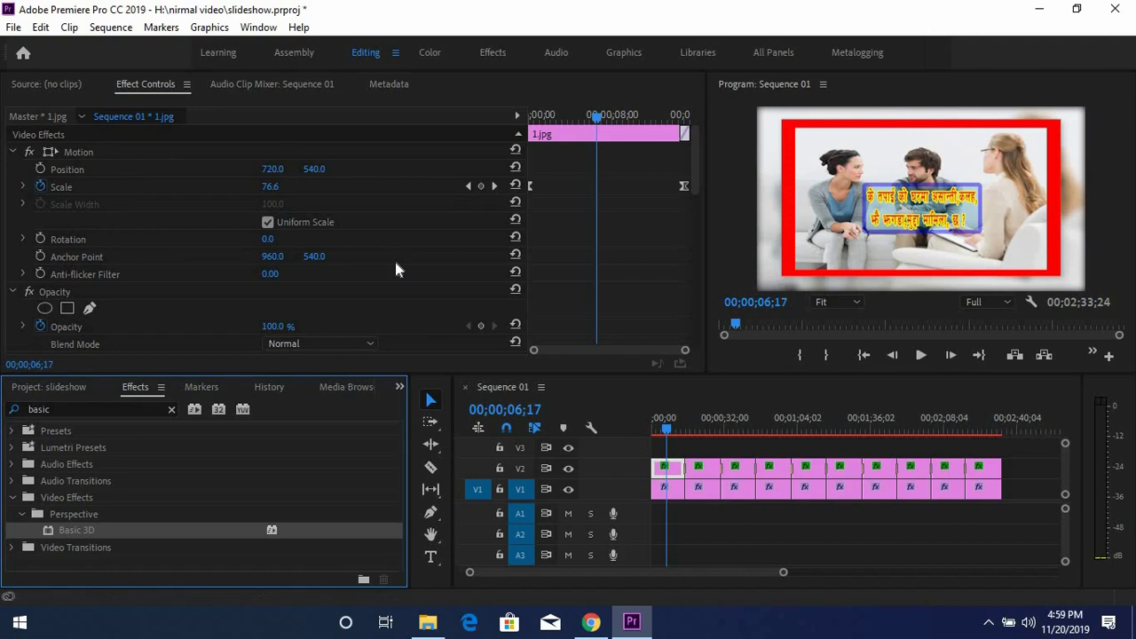
{"action": "scroll", "coordinate": [394, 258], "scroll_direction": "down", "scroll_amount": 3}
{"action": "scroll", "coordinate": [394, 258], "scroll_direction": "down", "scroll_amount": 4}
{"action": "scroll", "coordinate": [394, 257], "scroll_direction": "down", "scroll_amount": 3}
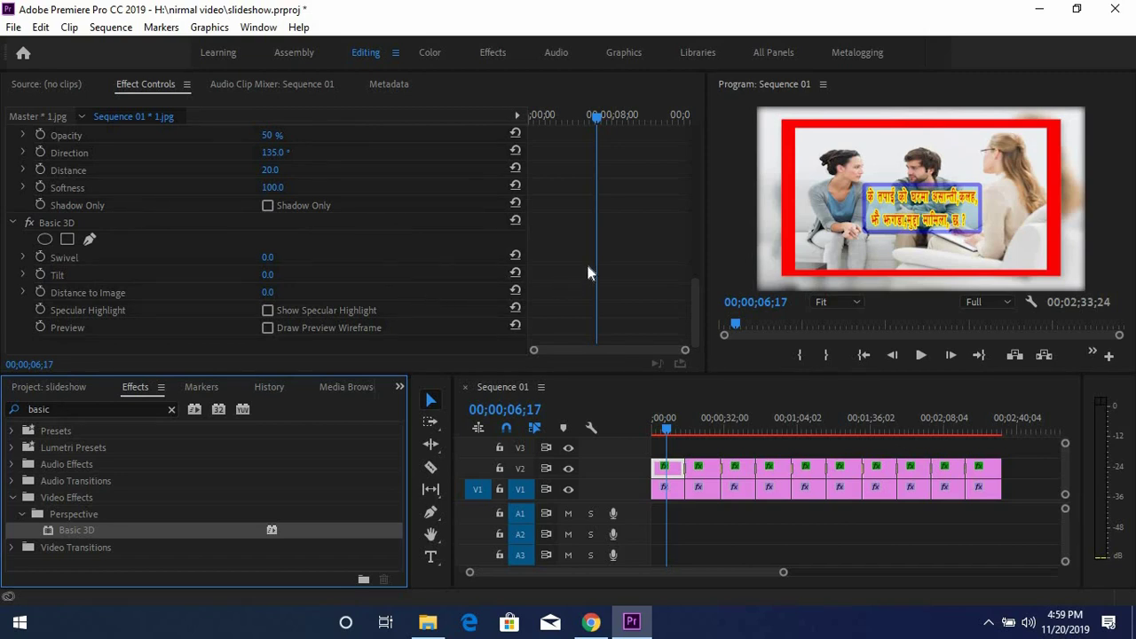
{"action": "left_click", "coordinate": [290, 255]}
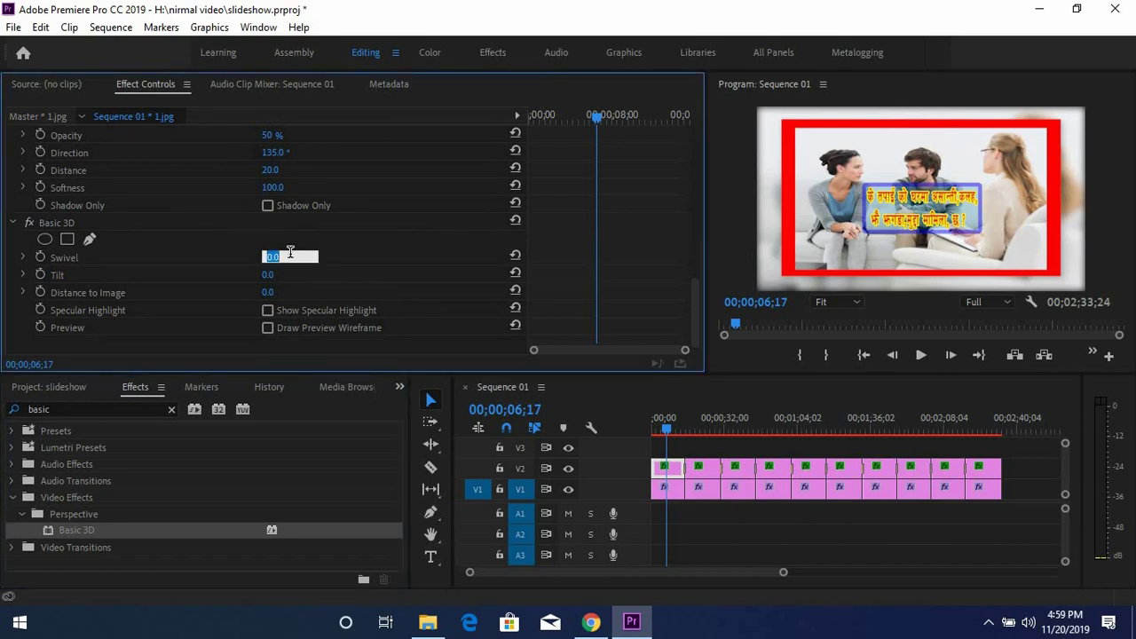
{"action": "left_click", "coordinate": [39, 258]}
{"action": "left_click", "coordinate": [39, 274]}
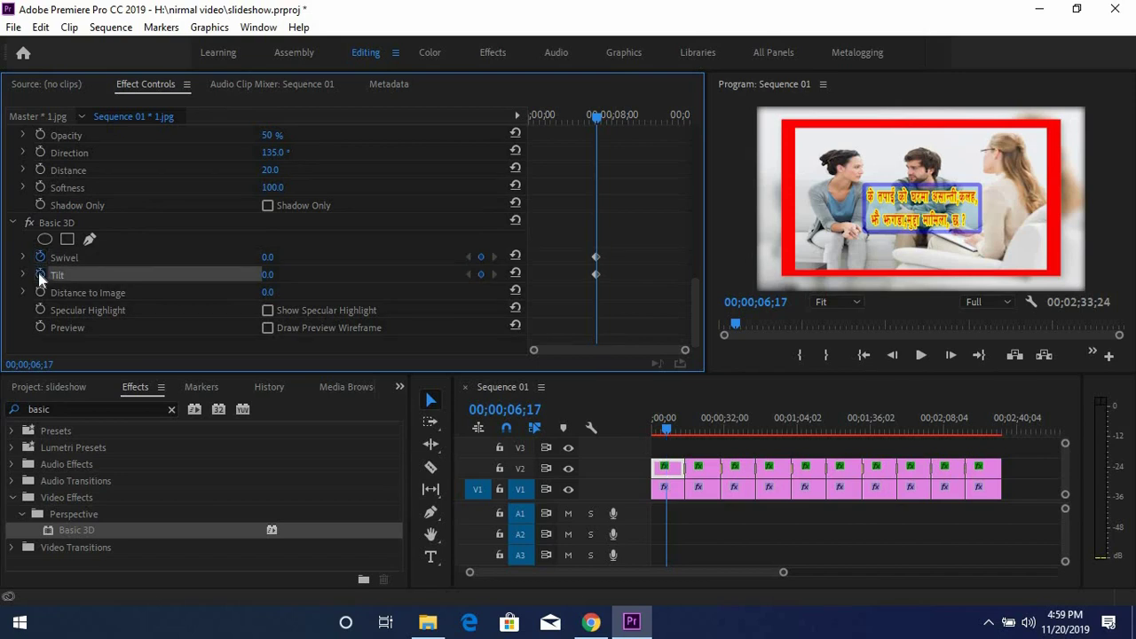
- Set the Basic 3D Swivel to -12° and Tilt to -6°
{"action": "left_click", "coordinate": [266, 257]}
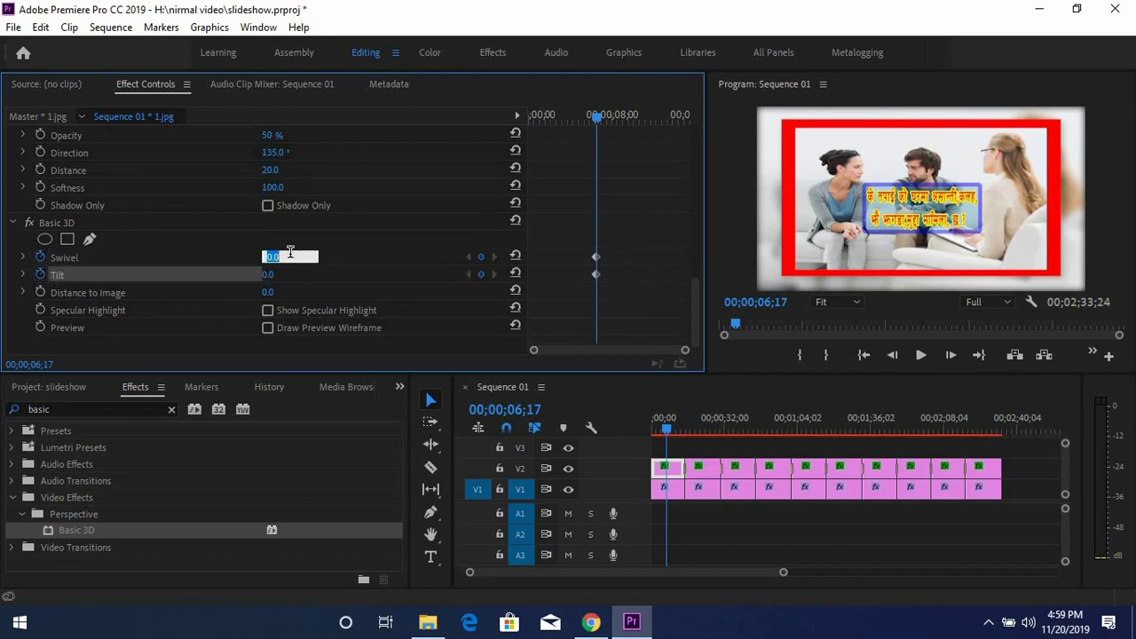
{"action": "type", "text": "-1"}
{"action": "type", "text": "5"}
{"action": "left_click", "coordinate": [343, 255]}
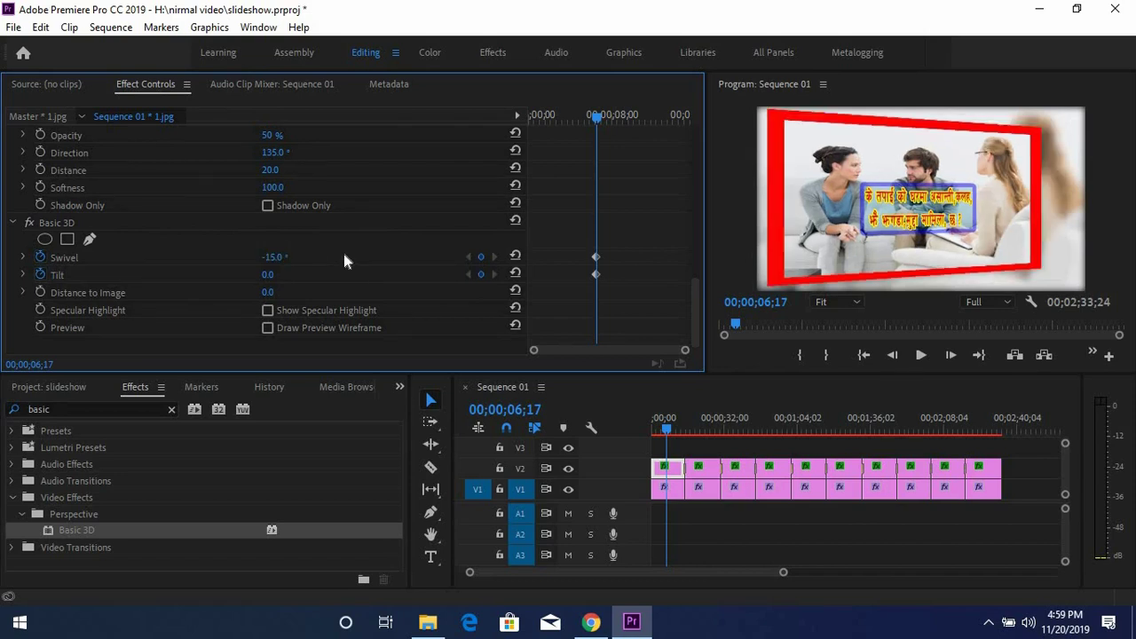
{"action": "left_click", "coordinate": [290, 256]}
{"action": "type", "text": "-12"}
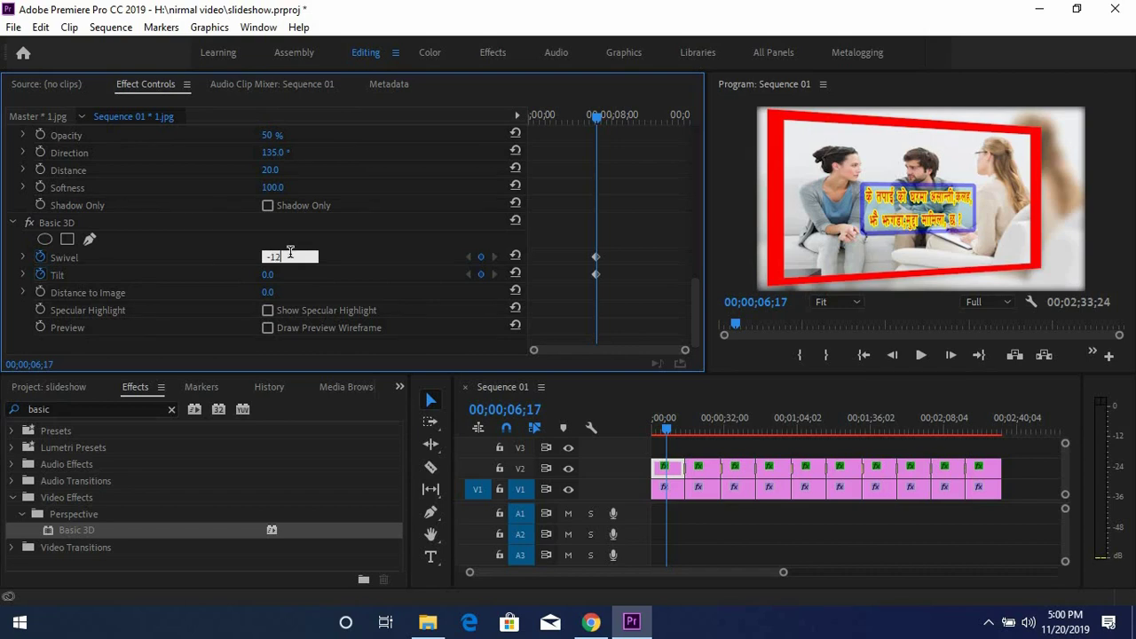
{"action": "left_click", "coordinate": [371, 254]}
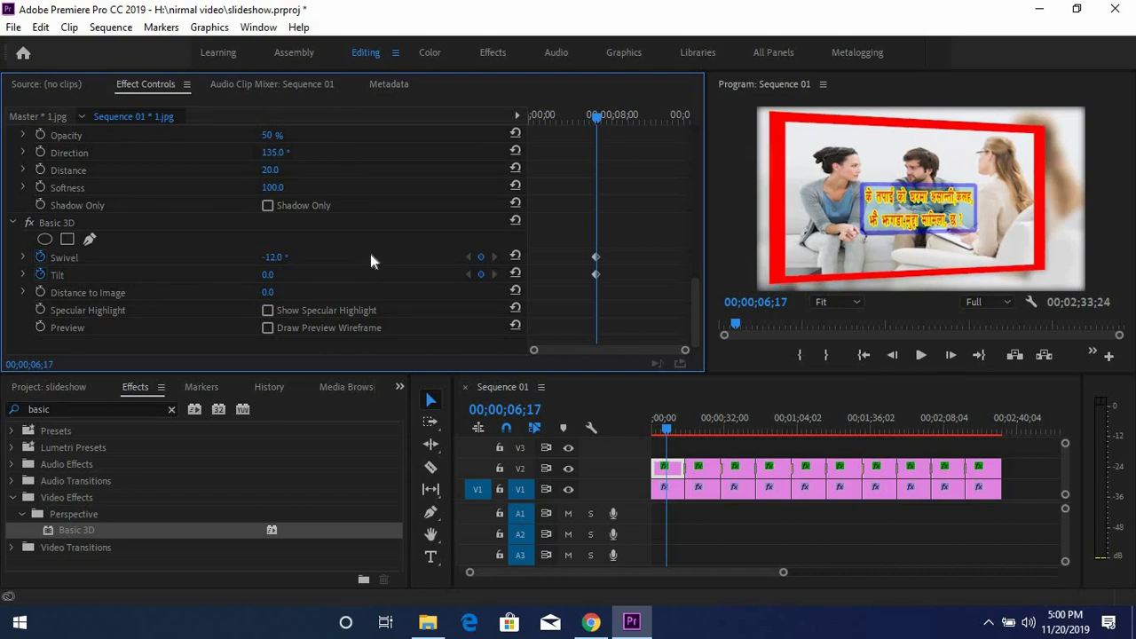
{"action": "left_click", "coordinate": [289, 274]}
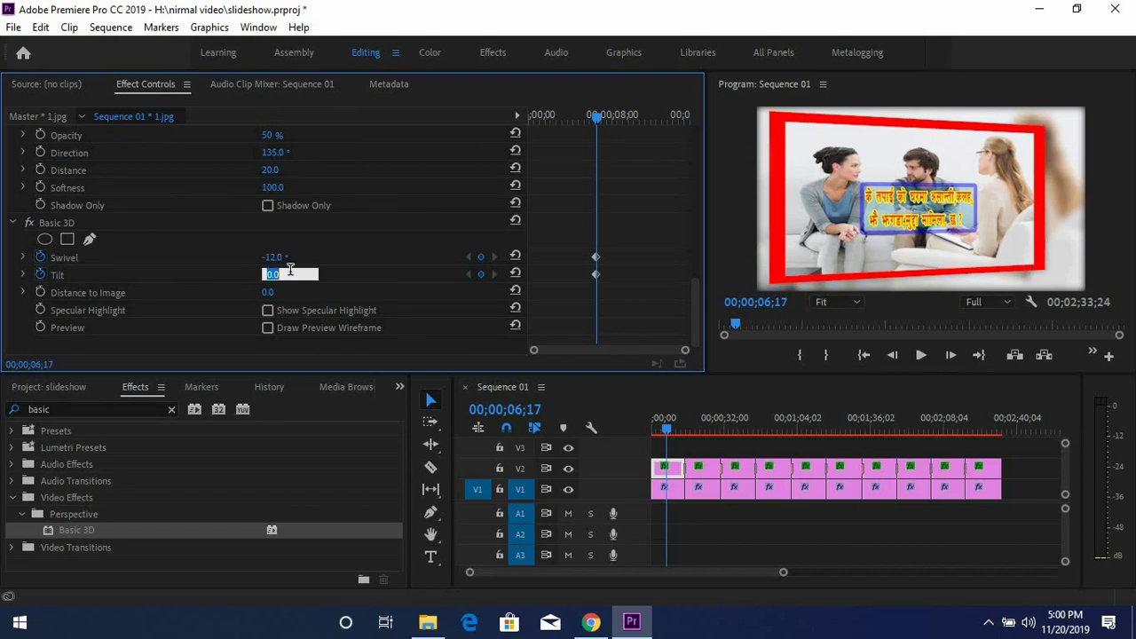
{"action": "key", "text": "BackSpace"}
{"action": "type", "text": "-"}
{"action": "type", "text": "6"}
{"action": "left_click", "coordinate": [395, 277]}
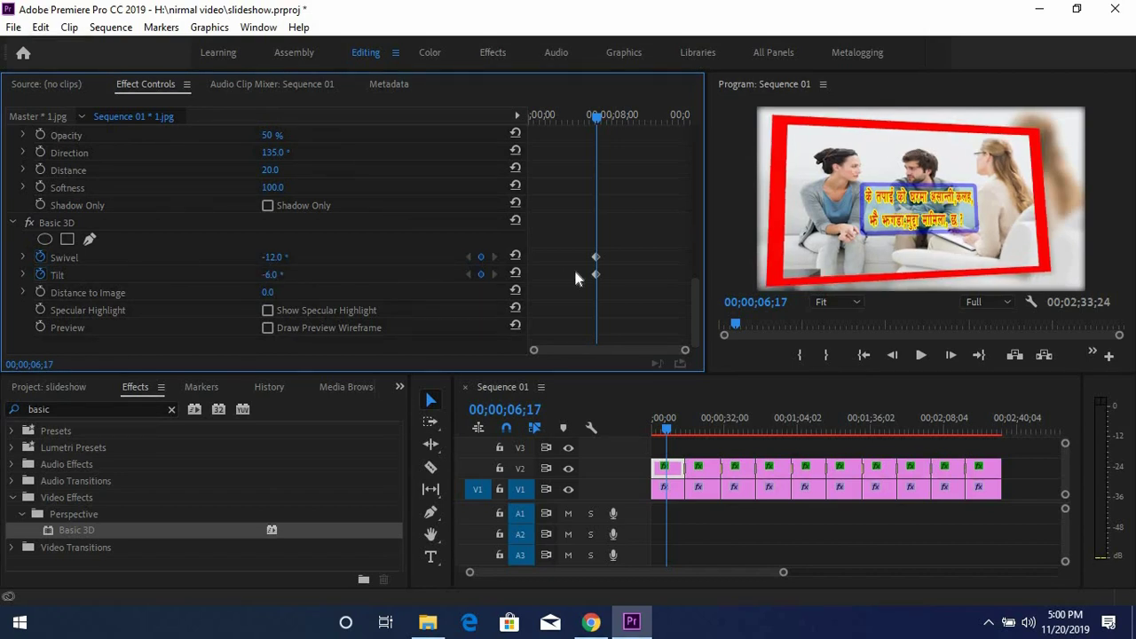
- Move the first Swivel/Tilt keyframes to the clip start and add Swivel 6°, Tilt 1° keyframes
{"action": "left_click_drag", "start_coordinate": [595, 254], "coordinate": [534, 251]}
{"action": "mouse_move", "coordinate": [596, 274]}
{"action": "left_mouse_down"}
{"action": "mouse_move", "coordinate": [546, 280]}
{"action": "mouse_move", "coordinate": [536, 269]}
{"action": "left_mouse_up"}
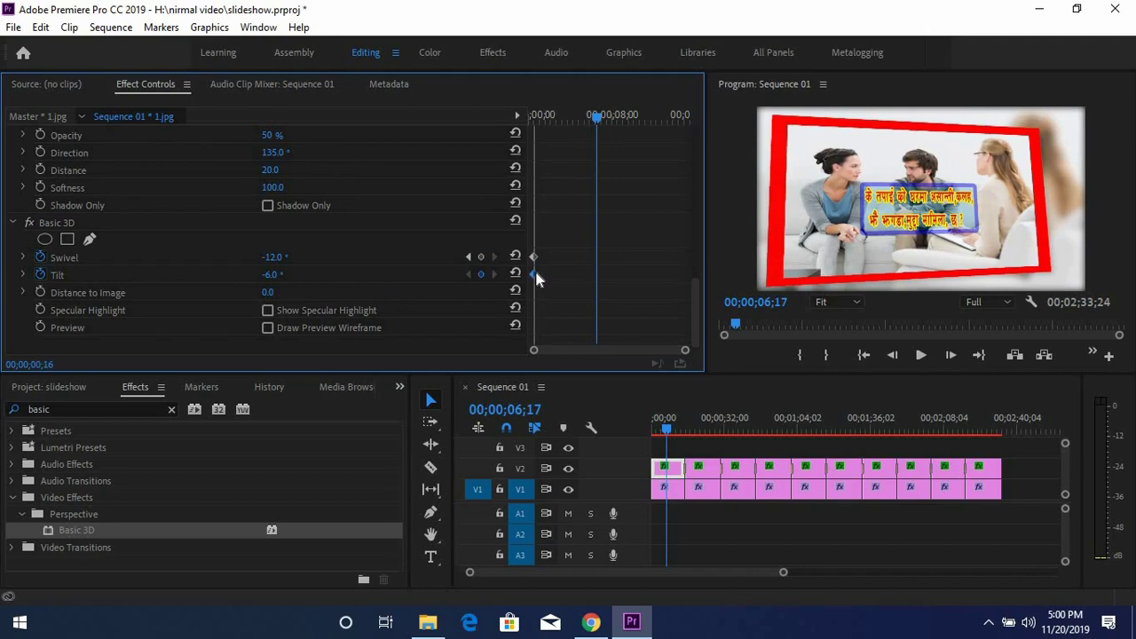
{"action": "left_click", "coordinate": [285, 256]}
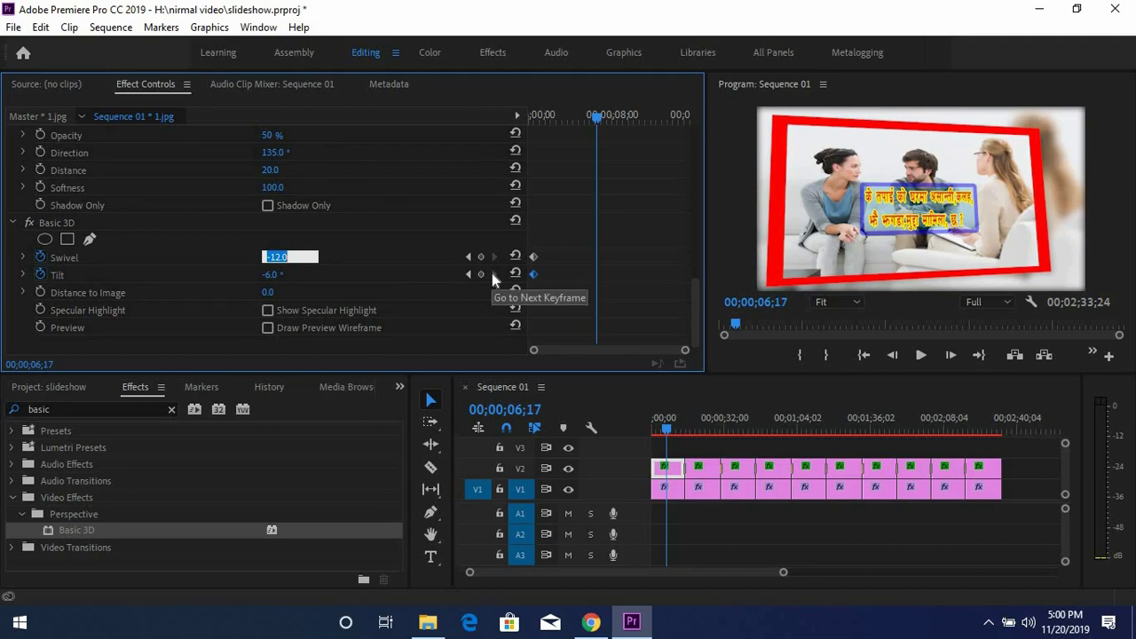
{"action": "type", "text": "6"}
{"action": "key", "text": "Return"}
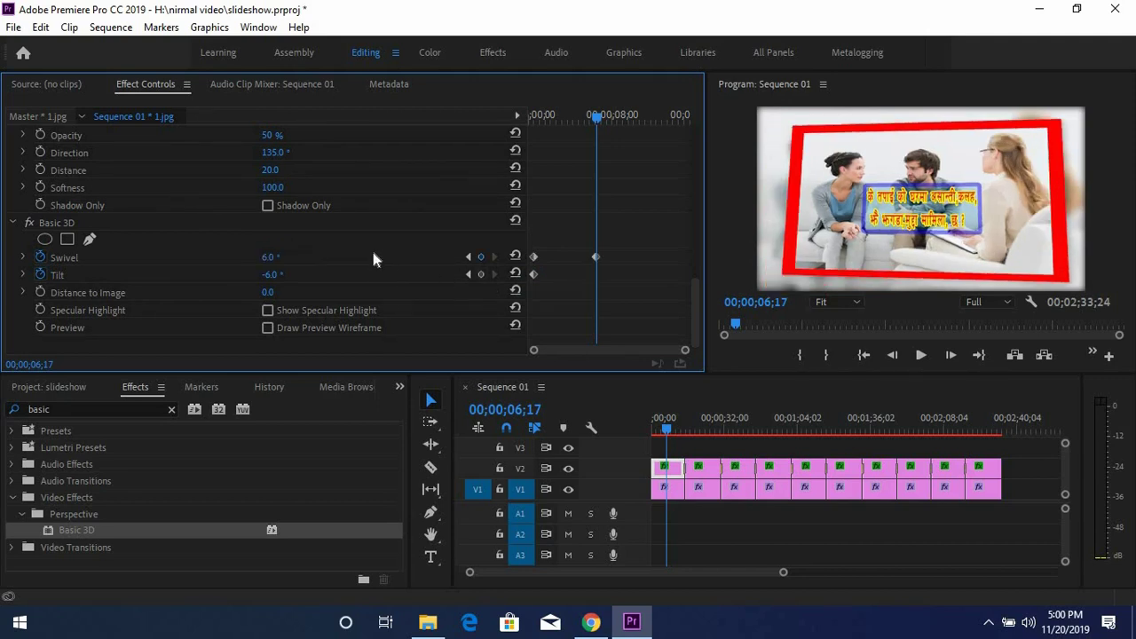
{"action": "left_click", "coordinate": [290, 270]}
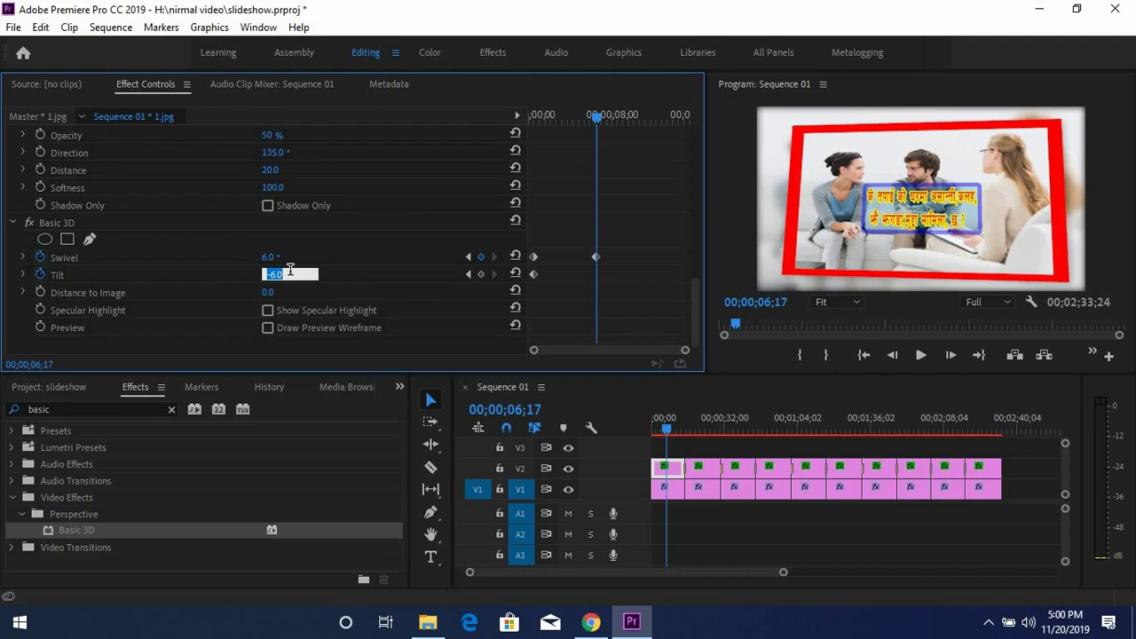
{"action": "type", "text": "1"}
{"action": "key", "text": "Return"}
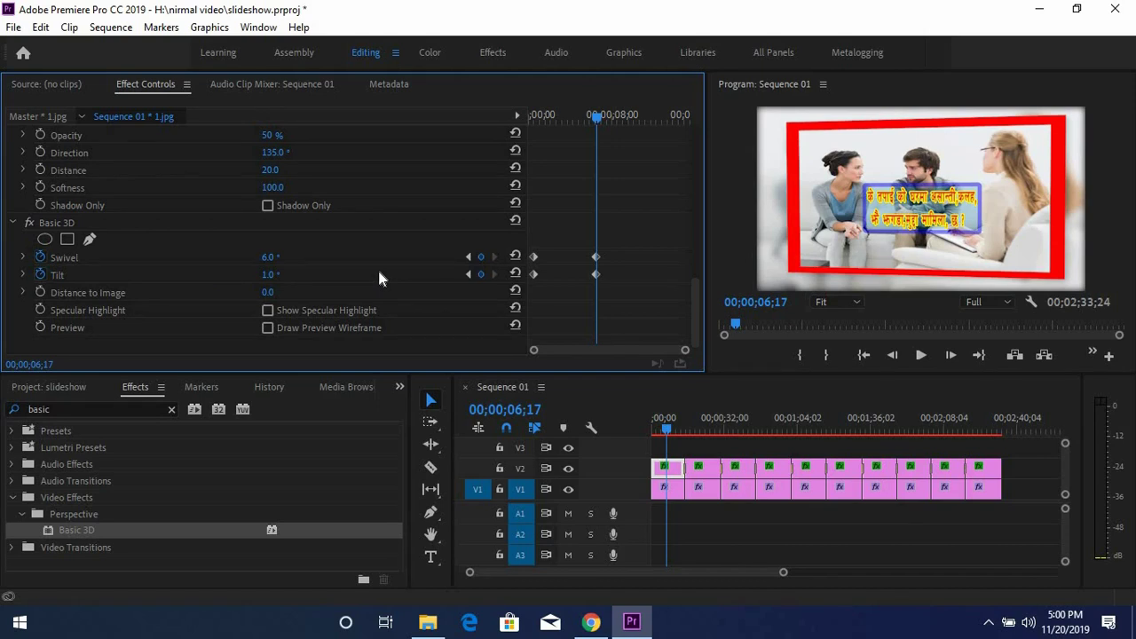
- Shift the 6°/1° keyframes near the clip end and scrub to preview the 3D animation
{"action": "left_click_drag", "start_coordinate": [597, 257], "coordinate": [678, 257]}
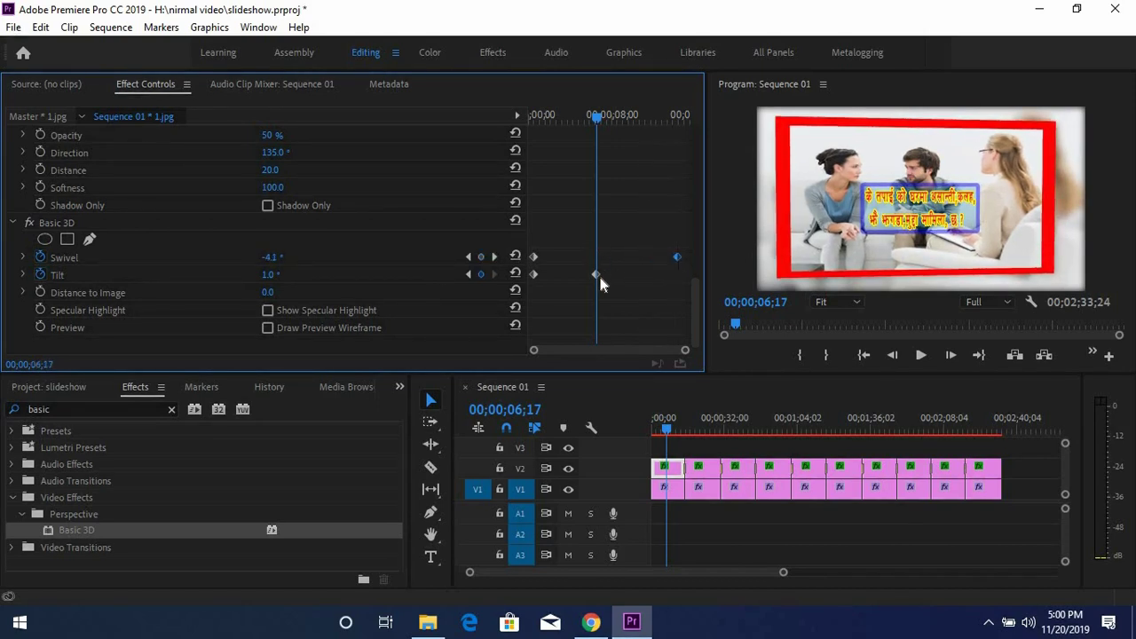
{"action": "left_click_drag", "start_coordinate": [598, 273], "coordinate": [677, 280]}
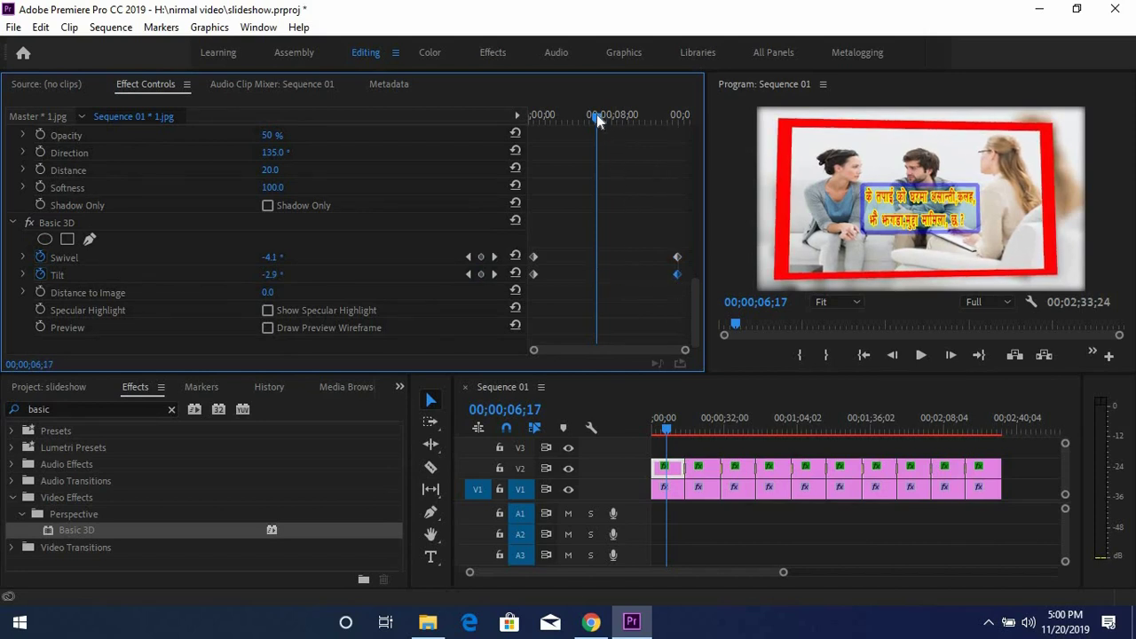
{"action": "mouse_move", "coordinate": [598, 116]}
{"action": "left_mouse_down"}
{"action": "mouse_move", "coordinate": [506, 125]}
{"action": "mouse_move", "coordinate": [649, 147]}
{"action": "mouse_move", "coordinate": [543, 144]}
{"action": "mouse_move", "coordinate": [678, 163]}
{"action": "left_mouse_up"}
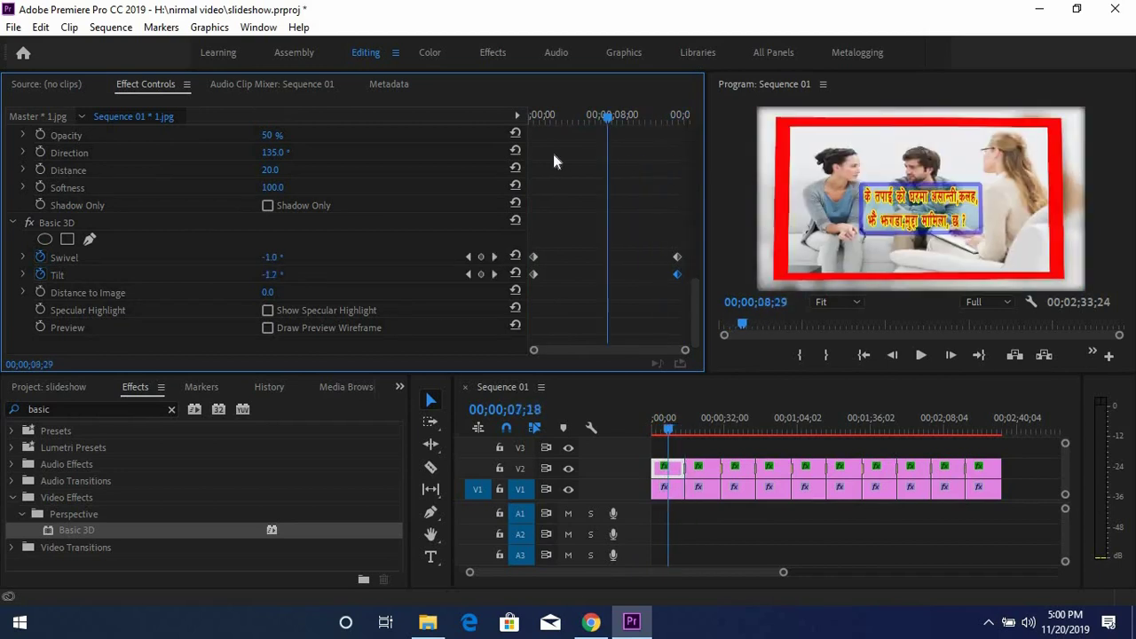
{"action": "left_click_drag", "start_coordinate": [679, 169], "coordinate": [619, 159]}
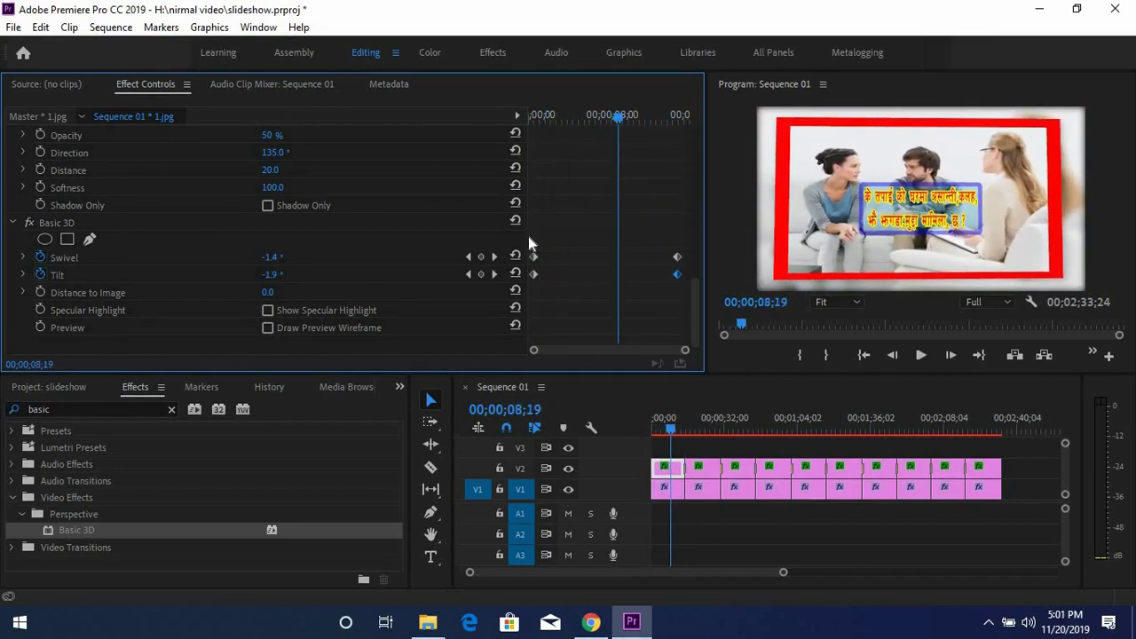
{"action": "left_click_drag", "start_coordinate": [529, 236], "coordinate": [554, 277]}
- Apply Ease In to the starting and Ease Out to the ending Swivel/Tilt keyframes, then preview
{"action": "right_click", "coordinate": [535, 258]}
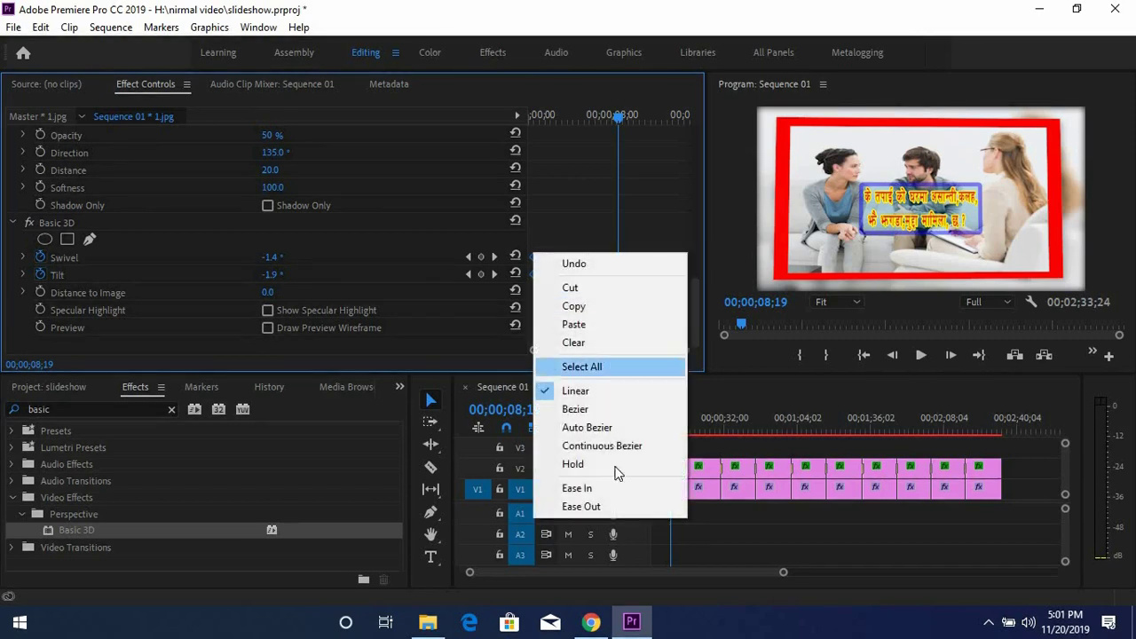
{"action": "left_click", "coordinate": [615, 487]}
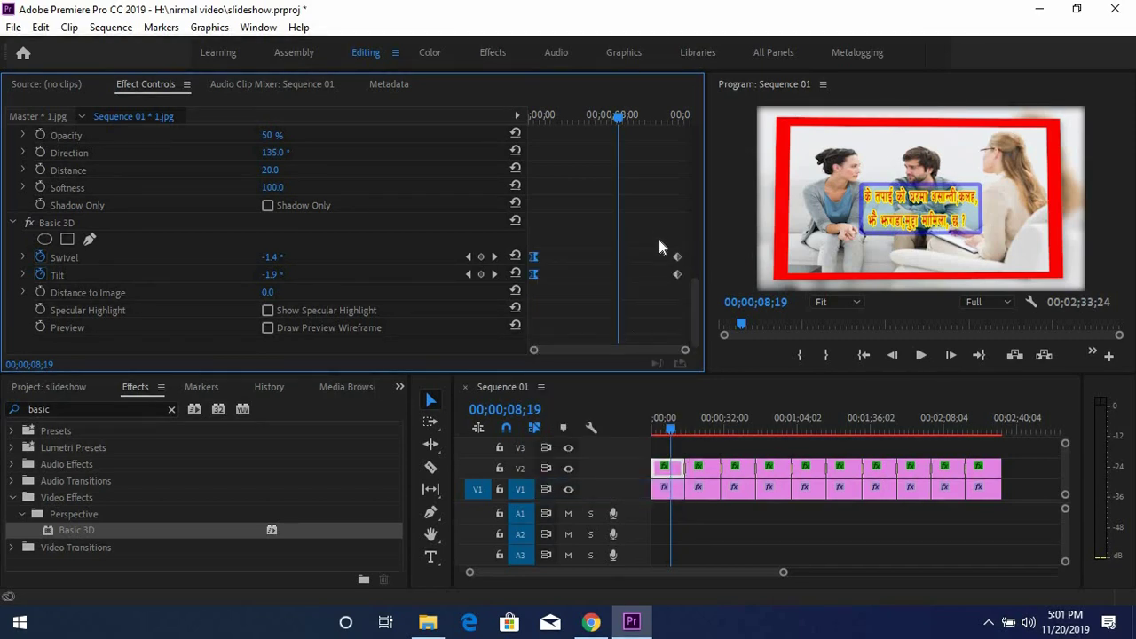
{"action": "left_click_drag", "start_coordinate": [697, 296], "coordinate": [679, 259]}
{"action": "right_click", "coordinate": [680, 259]}
{"action": "left_click", "coordinate": [721, 506]}
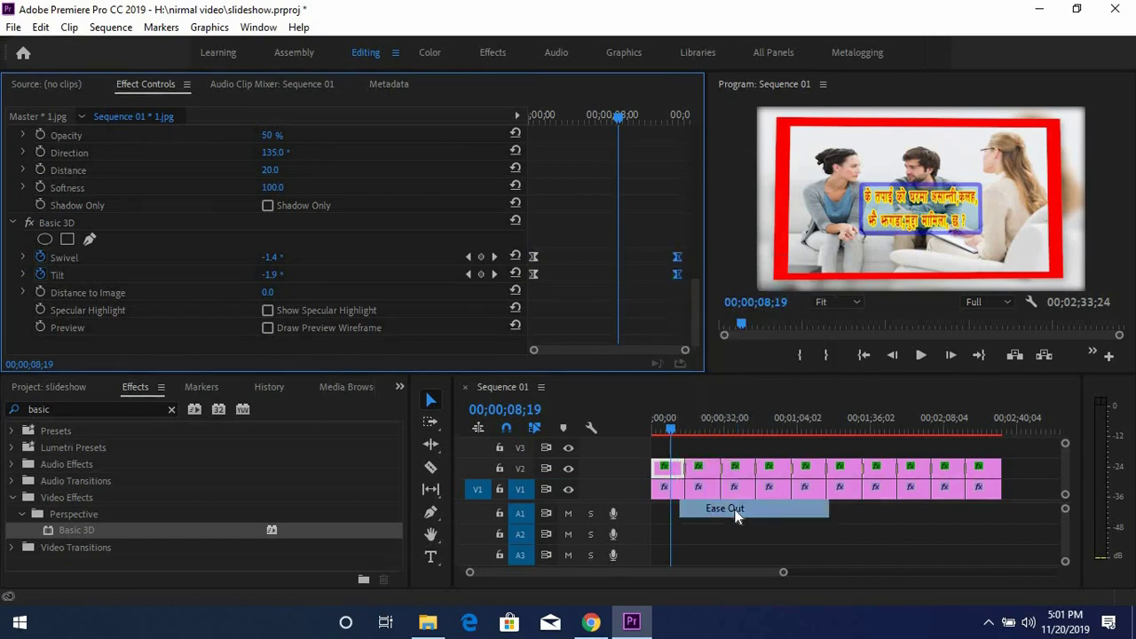
{"action": "left_click_drag", "start_coordinate": [618, 117], "coordinate": [570, 117]}
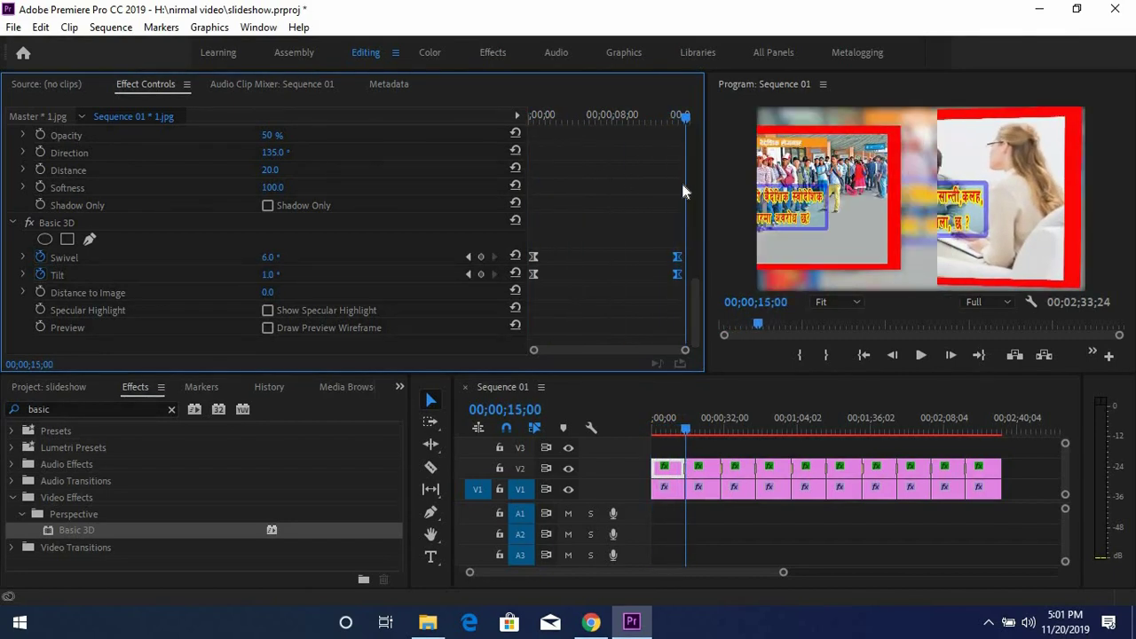
- Copy the Basic 3D effect and marquee-select all image clips on V2
{"action": "left_click", "coordinate": [56, 221]}
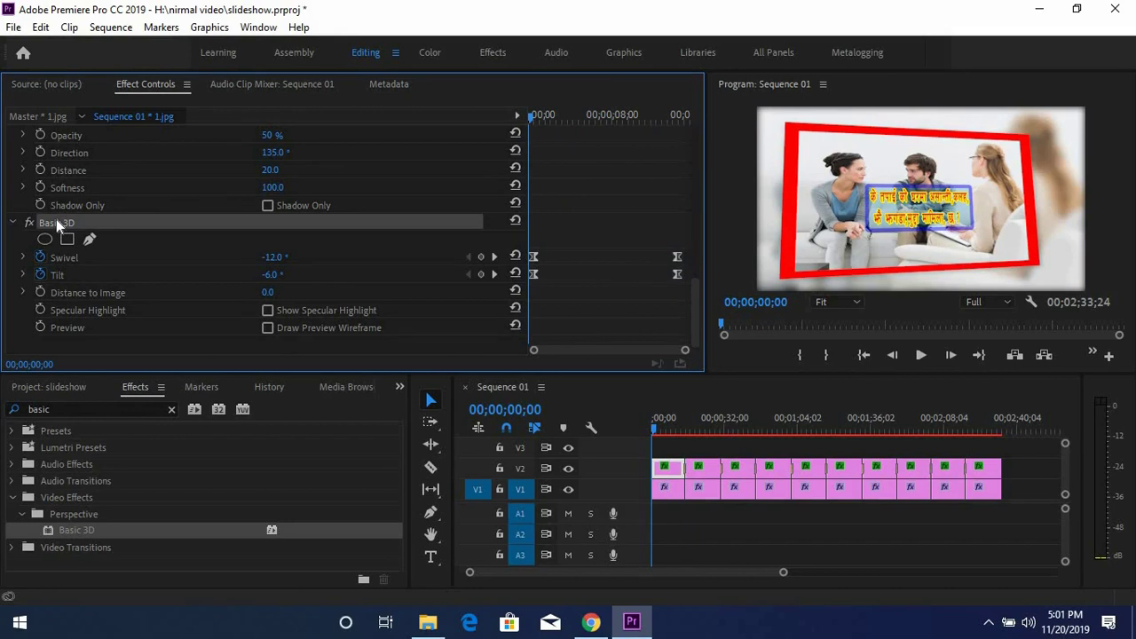
{"action": "right_click", "coordinate": [56, 221]}
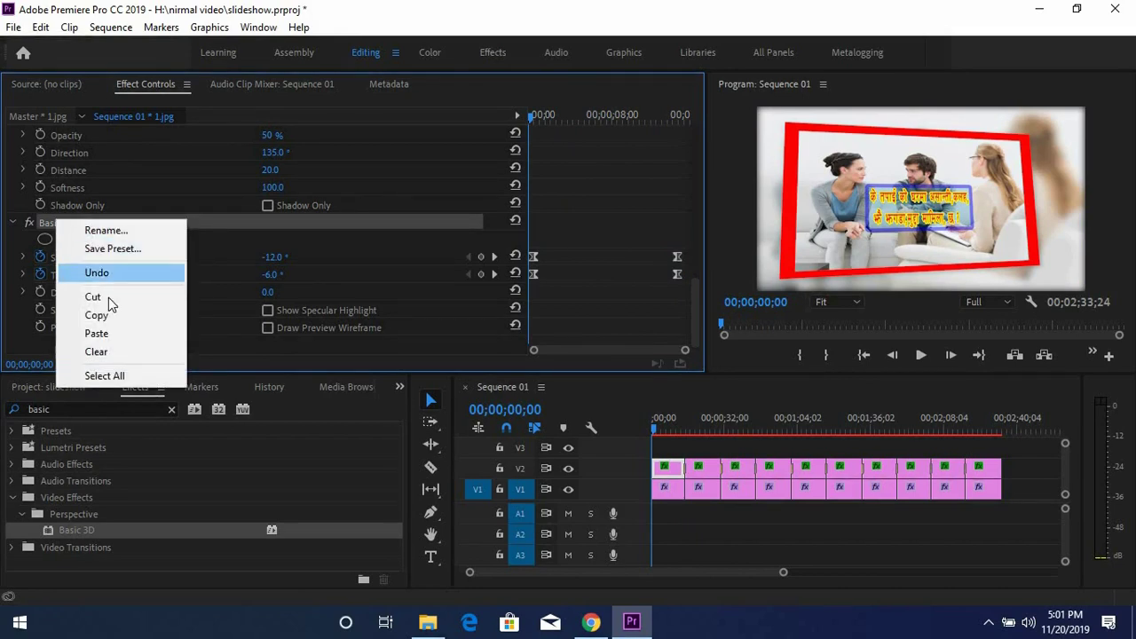
{"action": "left_click", "coordinate": [116, 315]}
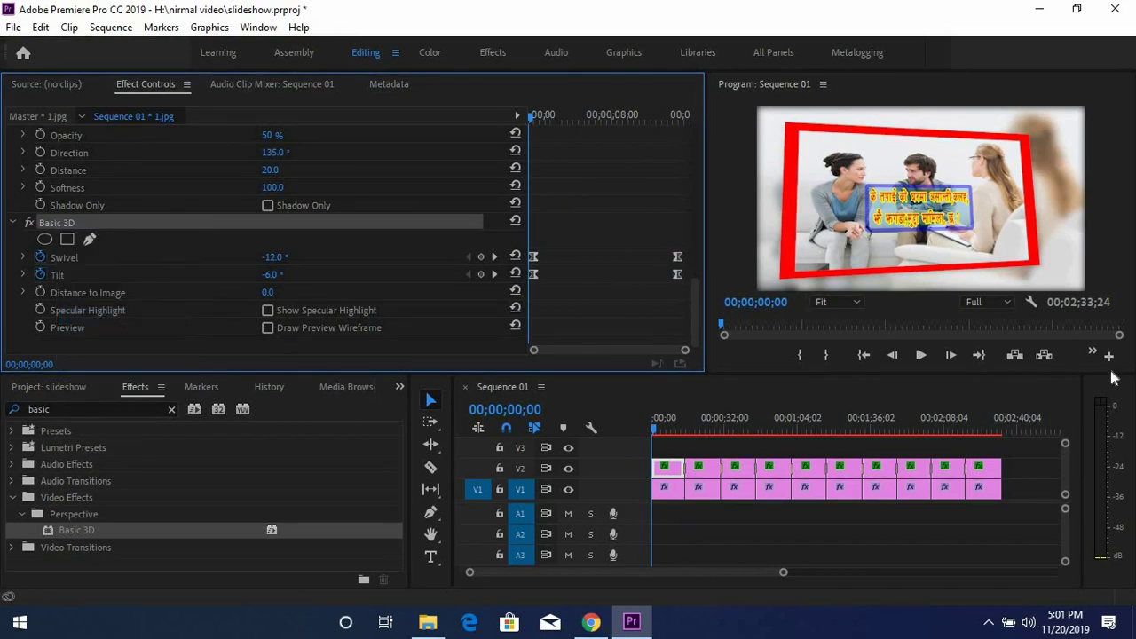
{"action": "left_click", "coordinate": [1029, 462]}
{"action": "left_click_drag", "start_coordinate": [1040, 464], "coordinate": [701, 462]}
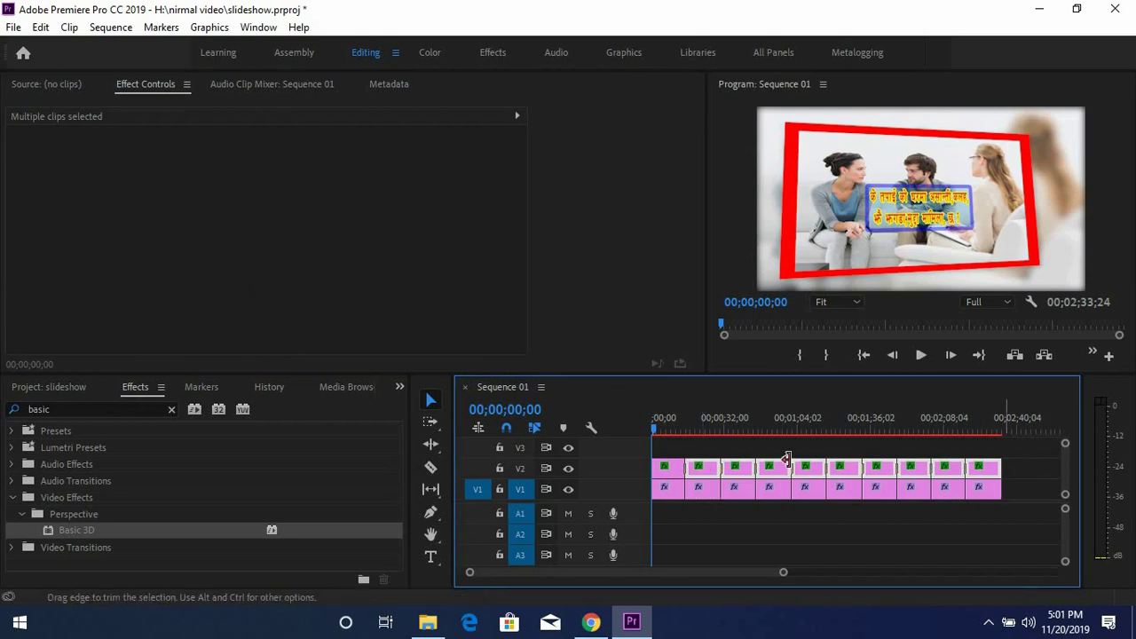
- Scrub through the later slides, then reselect the first image clip
{"action": "left_click", "coordinate": [654, 431]}
{"action": "mouse_move", "coordinate": [672, 427]}
{"action": "left_mouse_down"}
{"action": "mouse_move", "coordinate": [863, 446]}
{"action": "mouse_move", "coordinate": [989, 486]}
{"action": "left_mouse_up"}
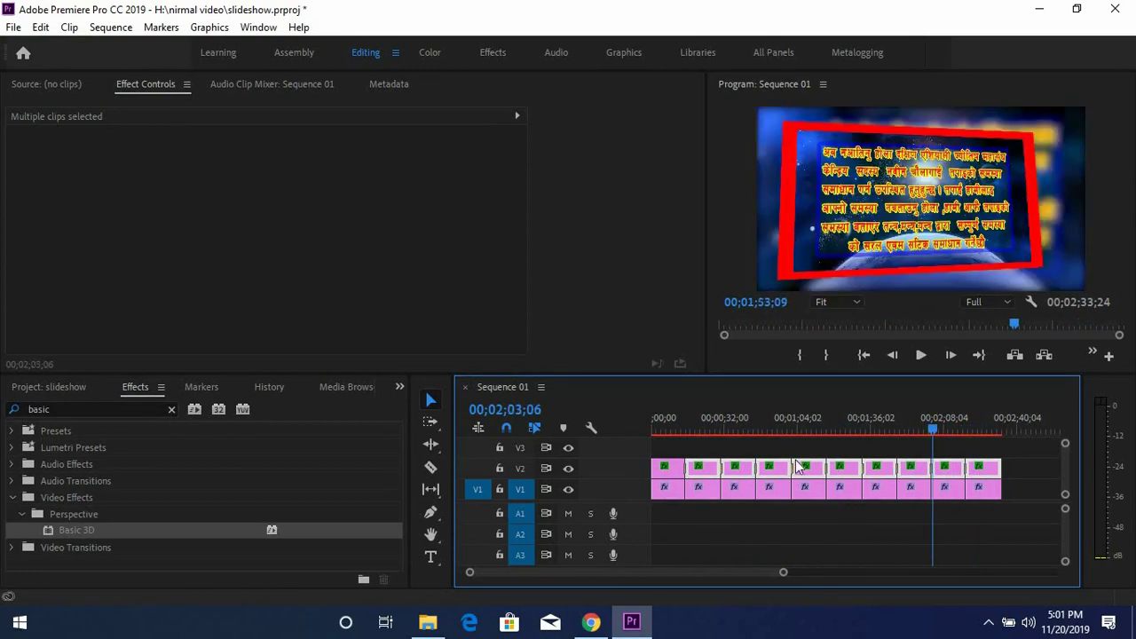
{"action": "mouse_move", "coordinate": [988, 487]}
{"action": "left_mouse_down"}
{"action": "mouse_move", "coordinate": [658, 465]}
{"action": "mouse_move", "coordinate": [668, 465]}
{"action": "left_mouse_up"}
{"action": "left_click", "coordinate": [667, 465]}
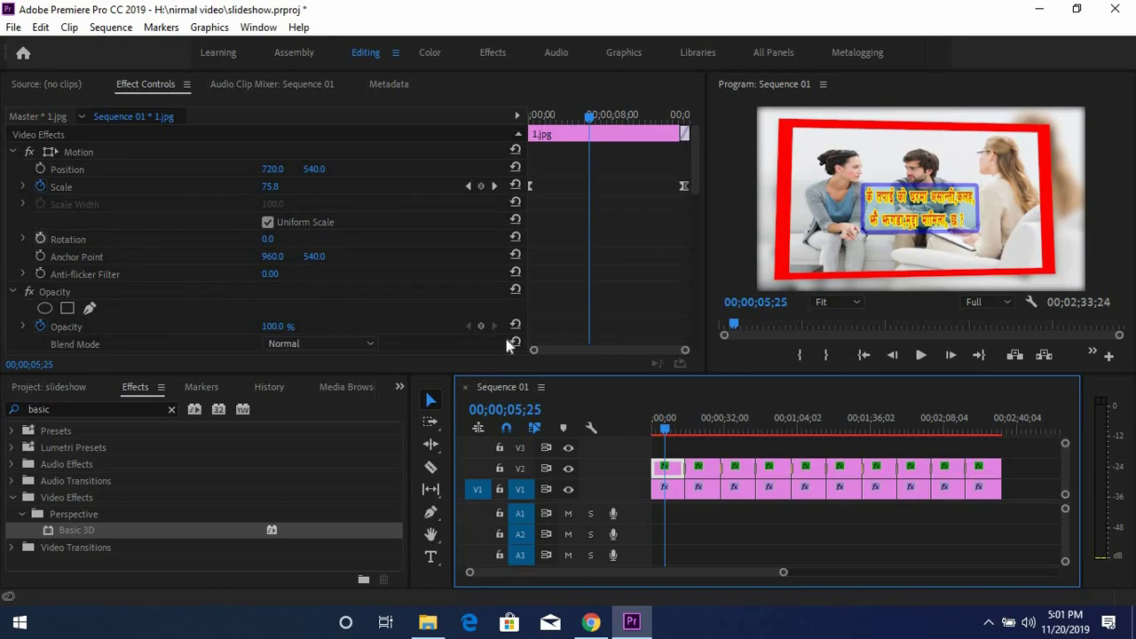
- Keyframe Rotation at 3° on the clip start and -3.0° on the clip end
{"action": "left_click", "coordinate": [40, 238]}
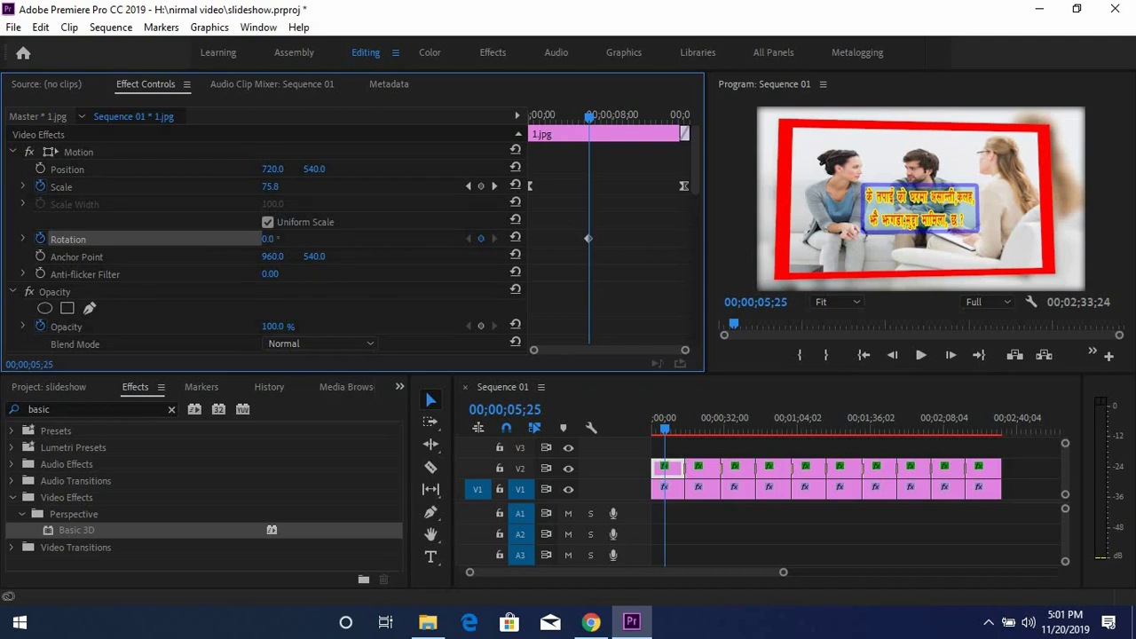
{"action": "mouse_move", "coordinate": [268, 239]}
{"action": "left_mouse_down"}
{"action": "mouse_move", "coordinate": [280, 239]}
{"action": "mouse_move", "coordinate": [266, 239]}
{"action": "left_mouse_up"}
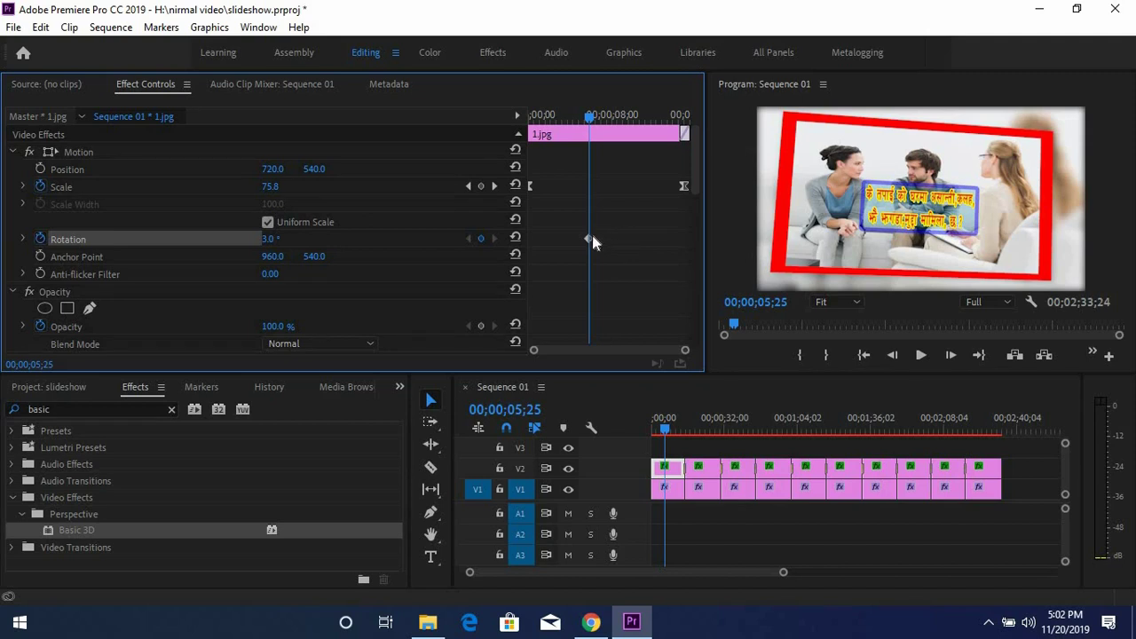
{"action": "left_click_drag", "start_coordinate": [587, 239], "coordinate": [534, 238]}
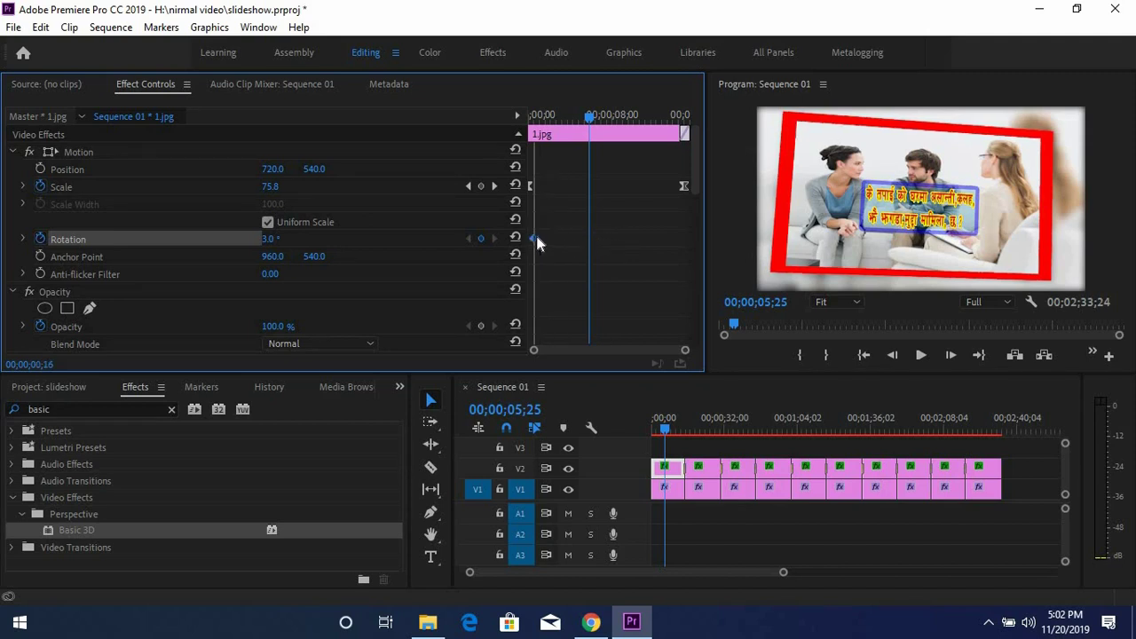
{"action": "mouse_move", "coordinate": [269, 239]}
{"action": "left_mouse_down"}
{"action": "mouse_move", "coordinate": [257, 239]}
{"action": "mouse_move", "coordinate": [274, 239]}
{"action": "left_mouse_up"}
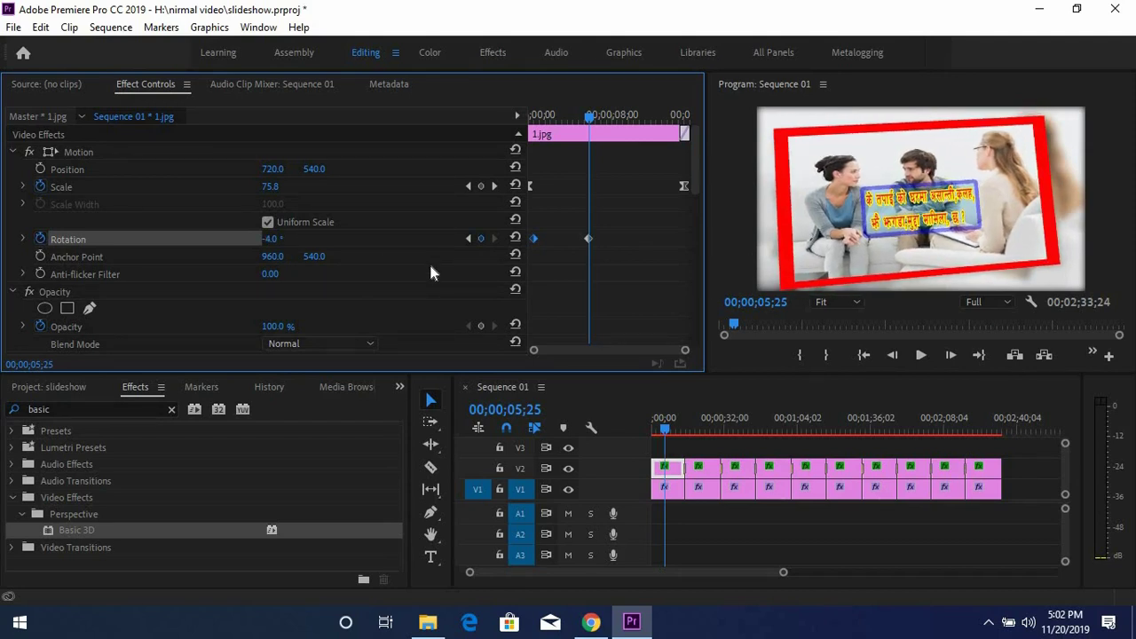
{"action": "left_click", "coordinate": [291, 235]}
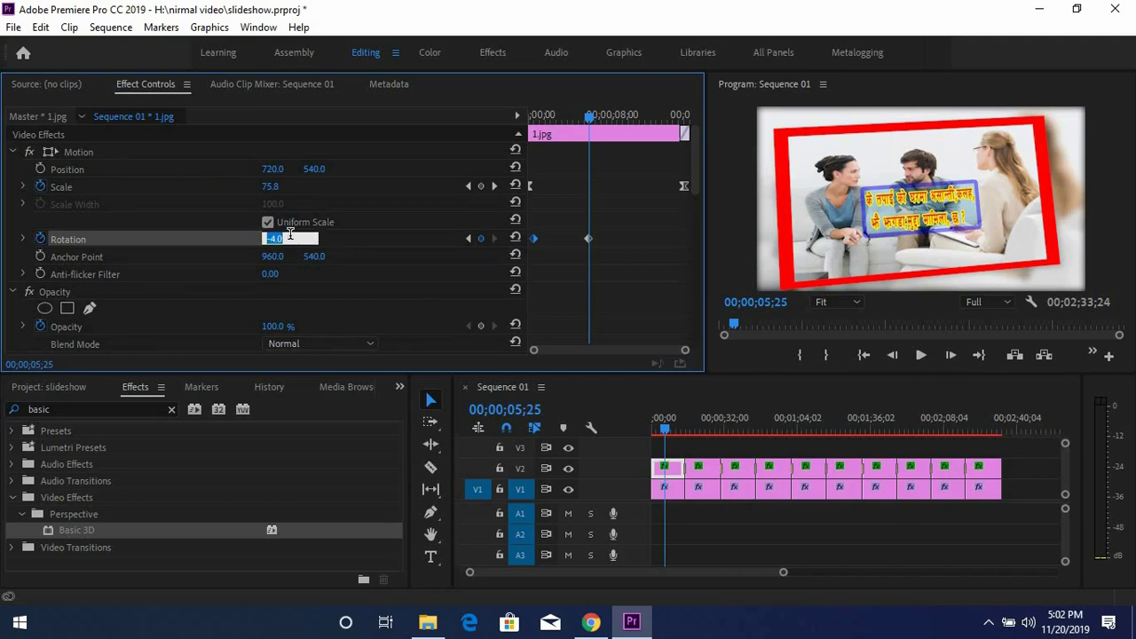
{"action": "type", "text": "-"}
{"action": "type", "text": "3"}
{"action": "key", "text": "Return"}
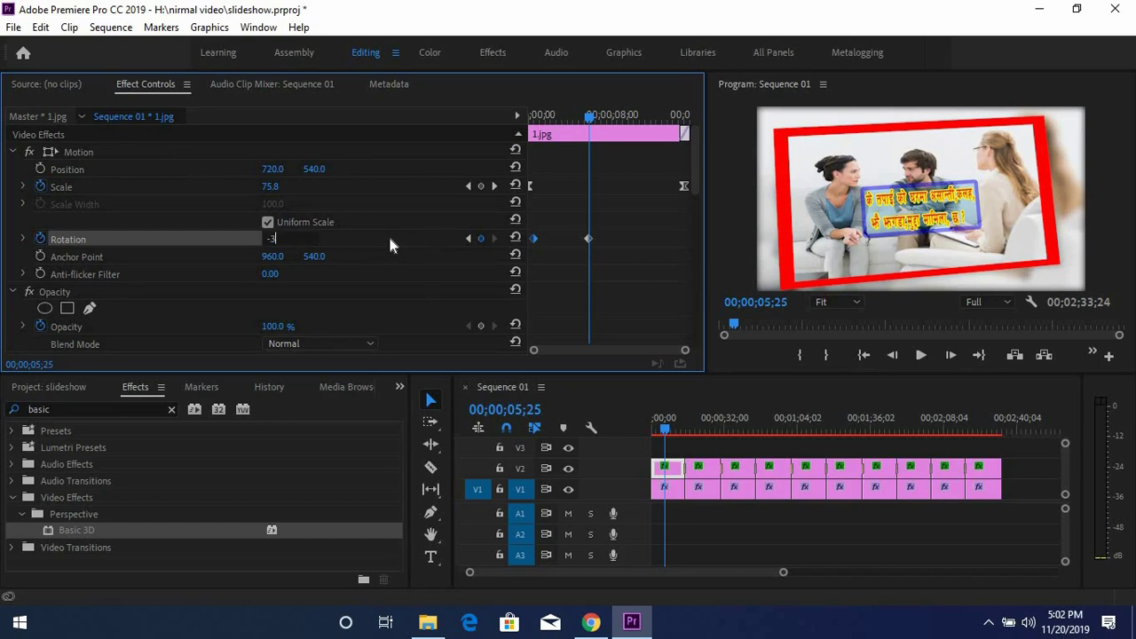
{"action": "left_click_drag", "start_coordinate": [589, 238], "coordinate": [681, 237]}
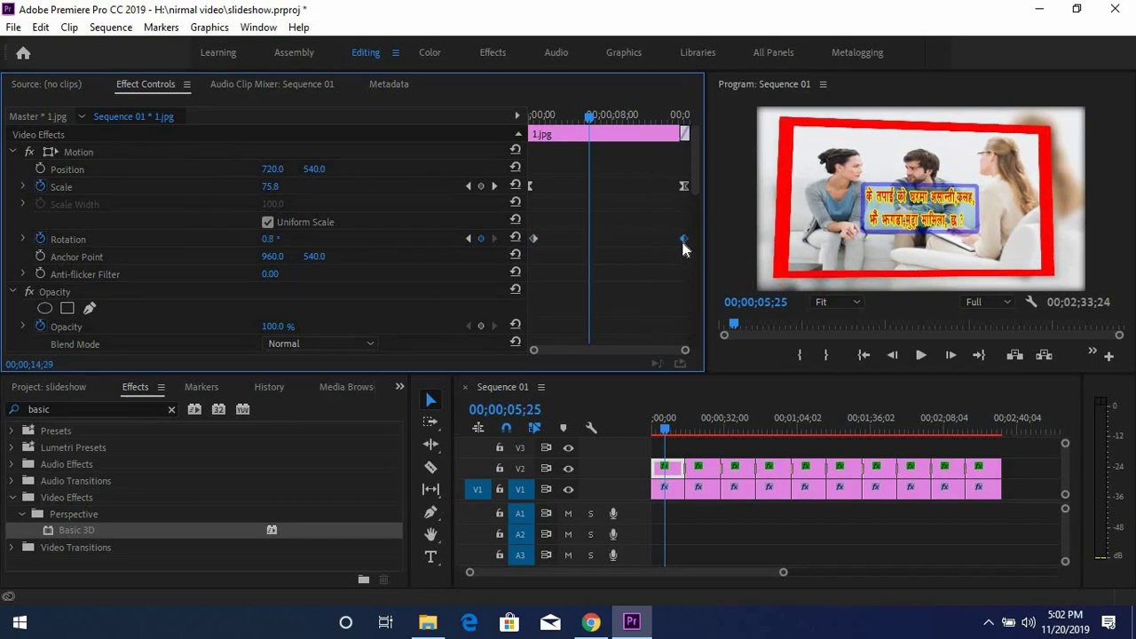
- Ease In the starting rotation keyframe, Ease Out the ending one, and preview
{"action": "left_click", "coordinate": [534, 238]}
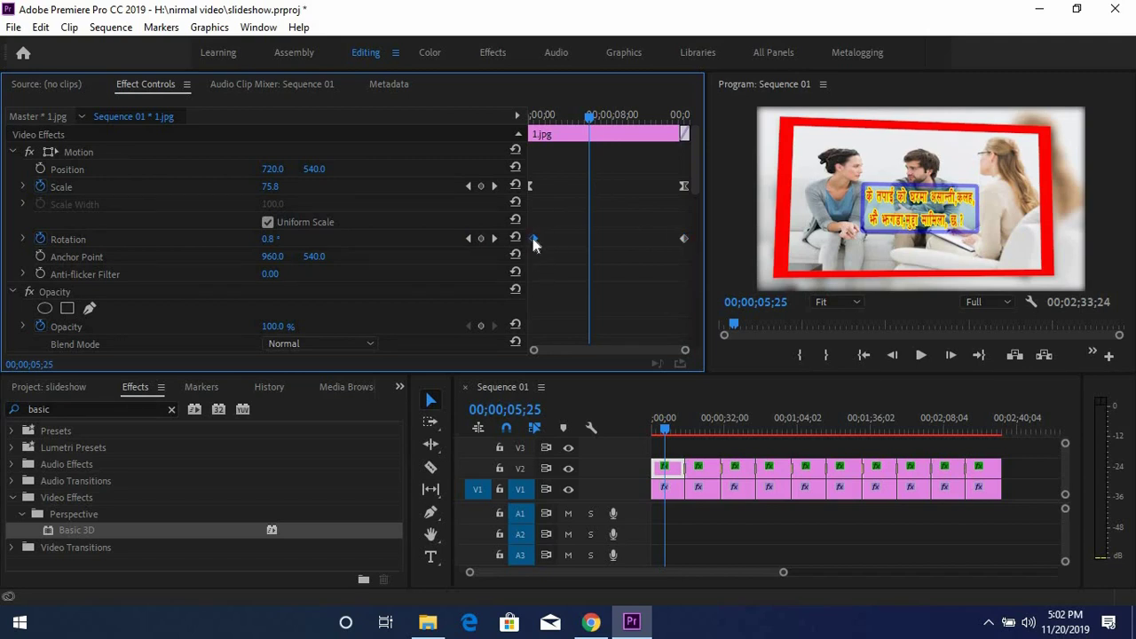
{"action": "right_click", "coordinate": [532, 238]}
{"action": "left_click", "coordinate": [591, 475]}
{"action": "left_click_drag", "start_coordinate": [677, 220], "coordinate": [711, 271]}
{"action": "right_click", "coordinate": [683, 236]}
{"action": "left_click", "coordinate": [748, 489]}
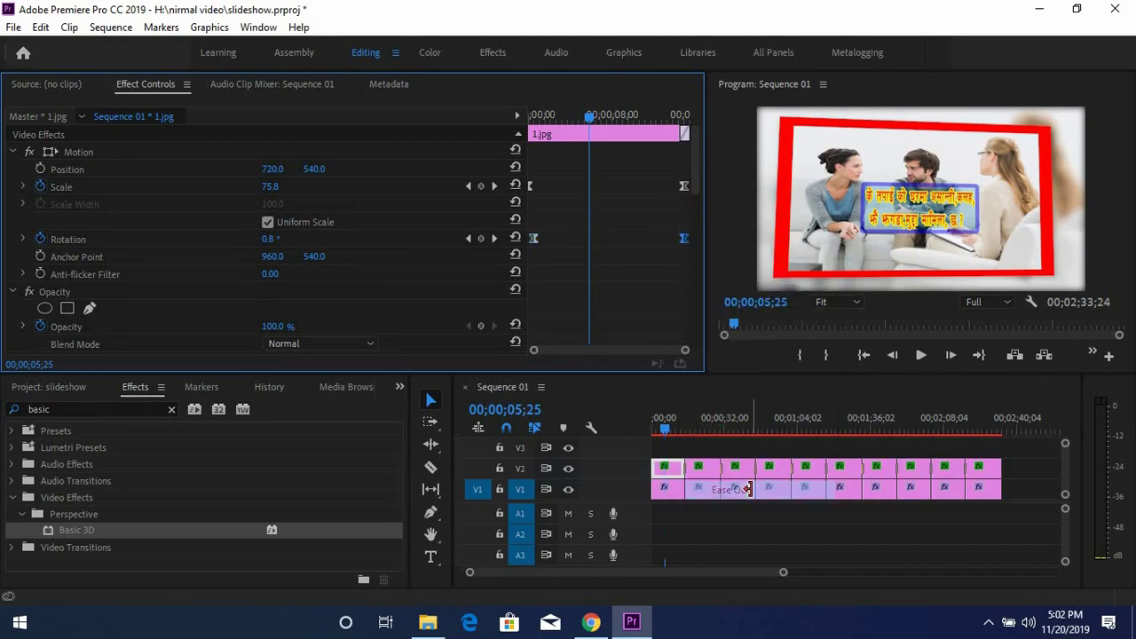
{"action": "mouse_move", "coordinate": [536, 129]}
{"action": "left_mouse_down"}
{"action": "mouse_move", "coordinate": [683, 147]}
{"action": "mouse_move", "coordinate": [514, 153]}
{"action": "mouse_move", "coordinate": [720, 166]}
{"action": "left_mouse_up"}
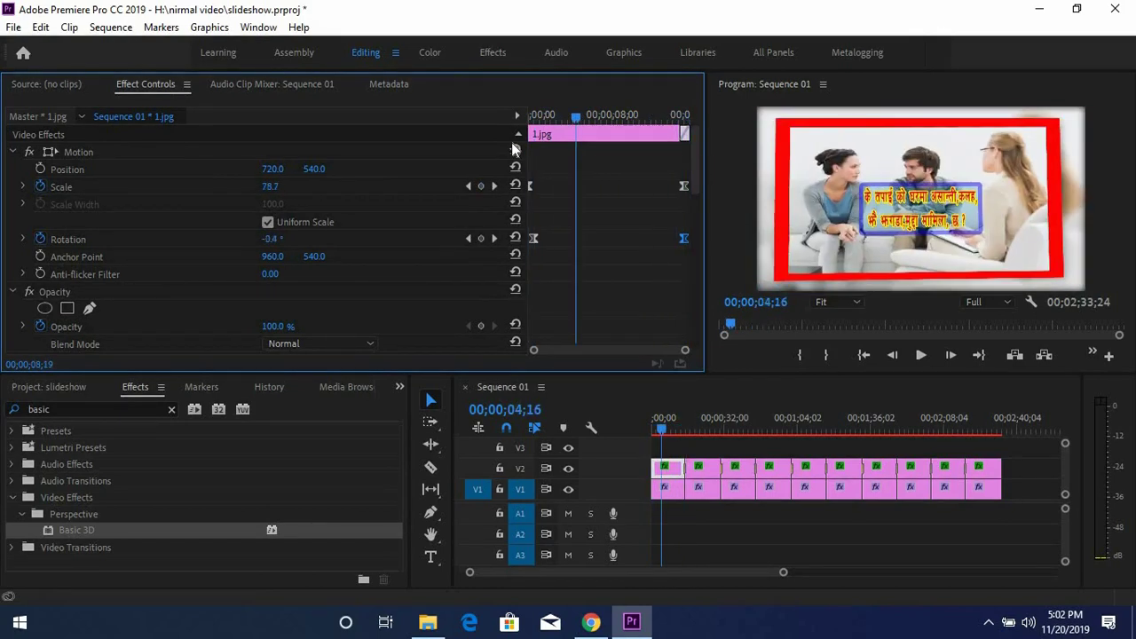
- Copy the first image's Motion settings
{"action": "mouse_move", "coordinate": [717, 160]}
{"action": "left_mouse_down"}
{"action": "mouse_move", "coordinate": [533, 148]}
{"action": "mouse_move", "coordinate": [544, 160]}
{"action": "mouse_move", "coordinate": [531, 160]}
{"action": "left_mouse_up"}
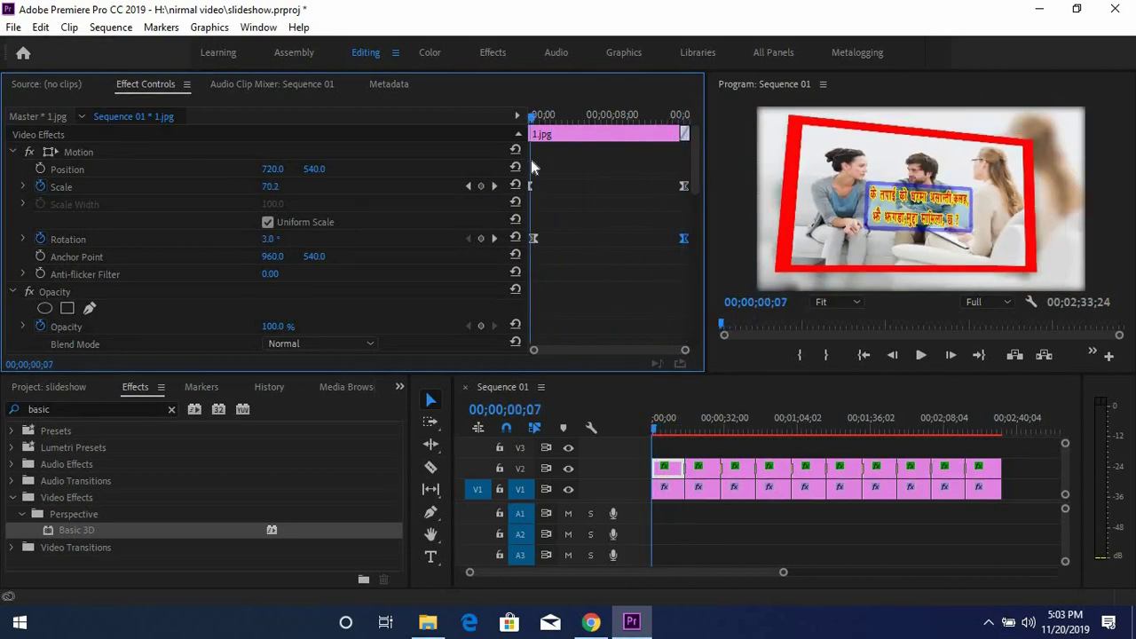
{"action": "left_click", "coordinate": [72, 151]}
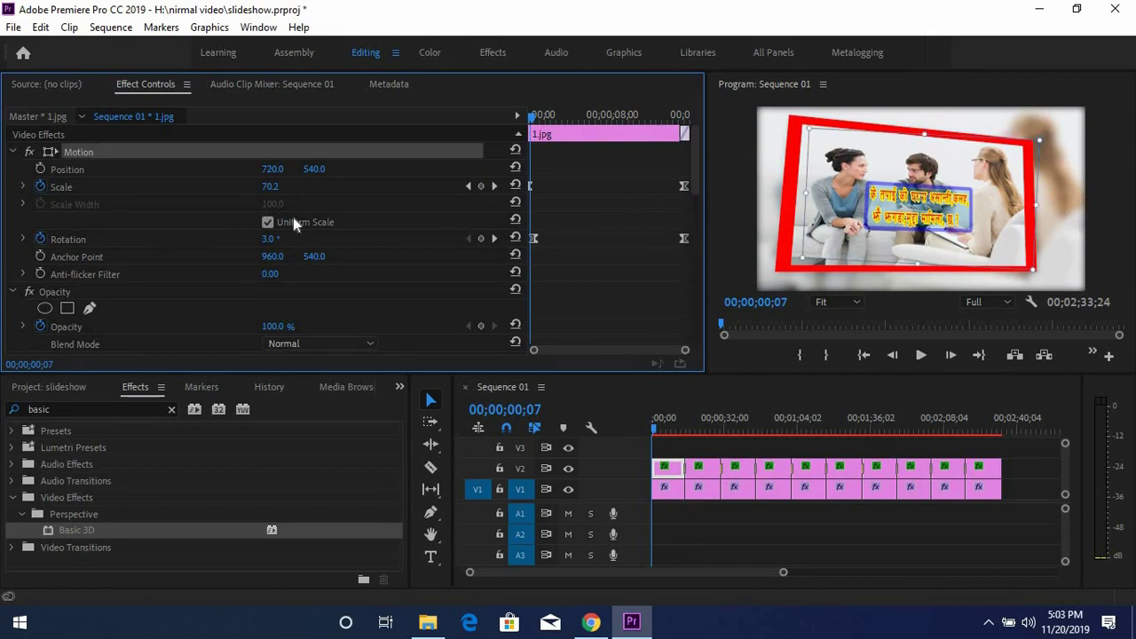
{"action": "right_click", "coordinate": [101, 151]}
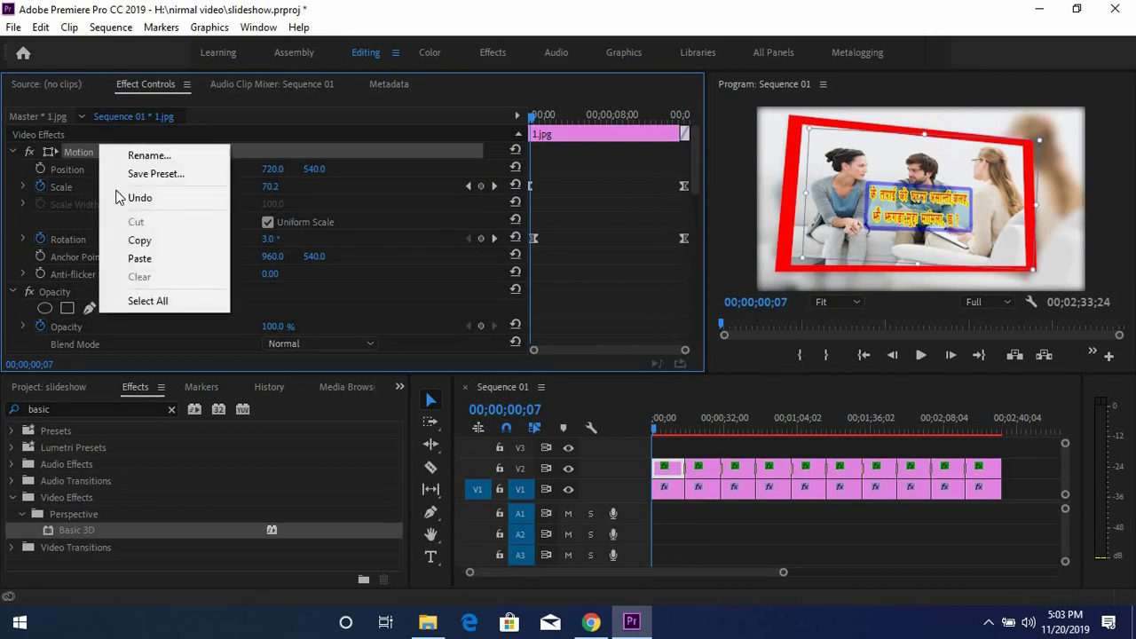
{"action": "left_click", "coordinate": [158, 236]}
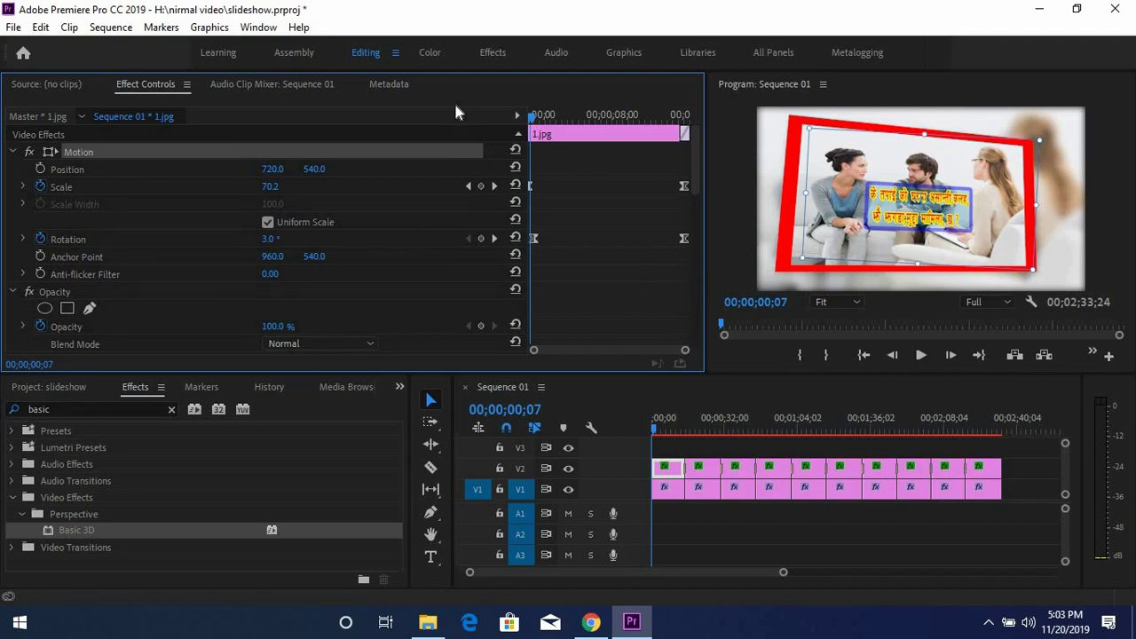
- Select all image clips on V2, play the slideshow, and return to the start
{"action": "left_click", "coordinate": [1041, 466]}
{"action": "left_click_drag", "start_coordinate": [1037, 470], "coordinate": [716, 469]}
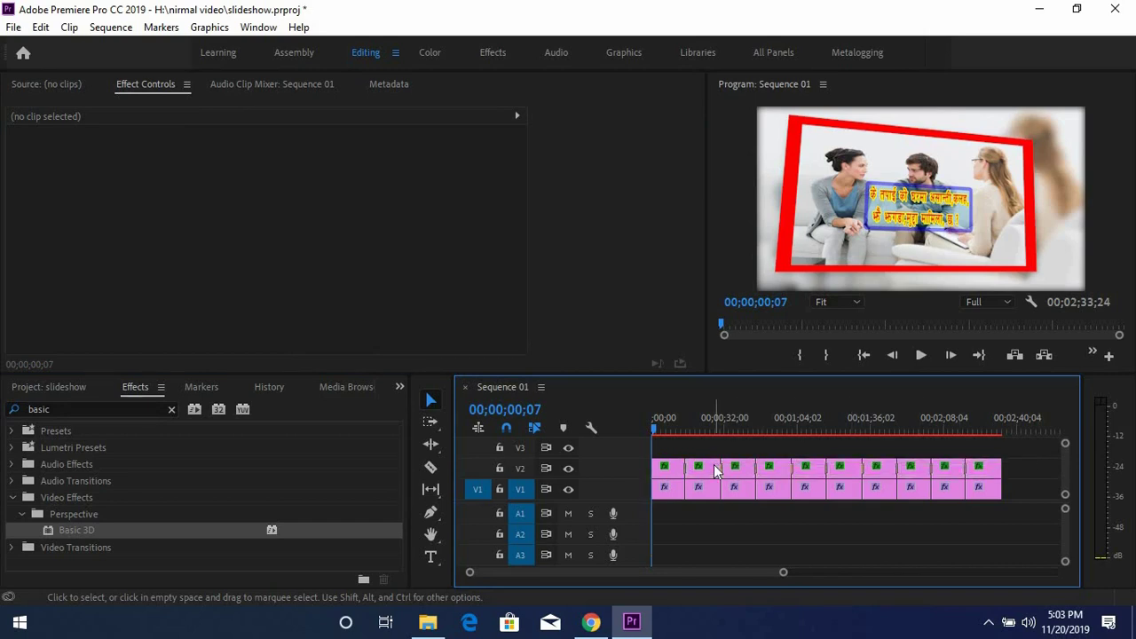
{"action": "left_click_drag", "start_coordinate": [1019, 470], "coordinate": [710, 462]}
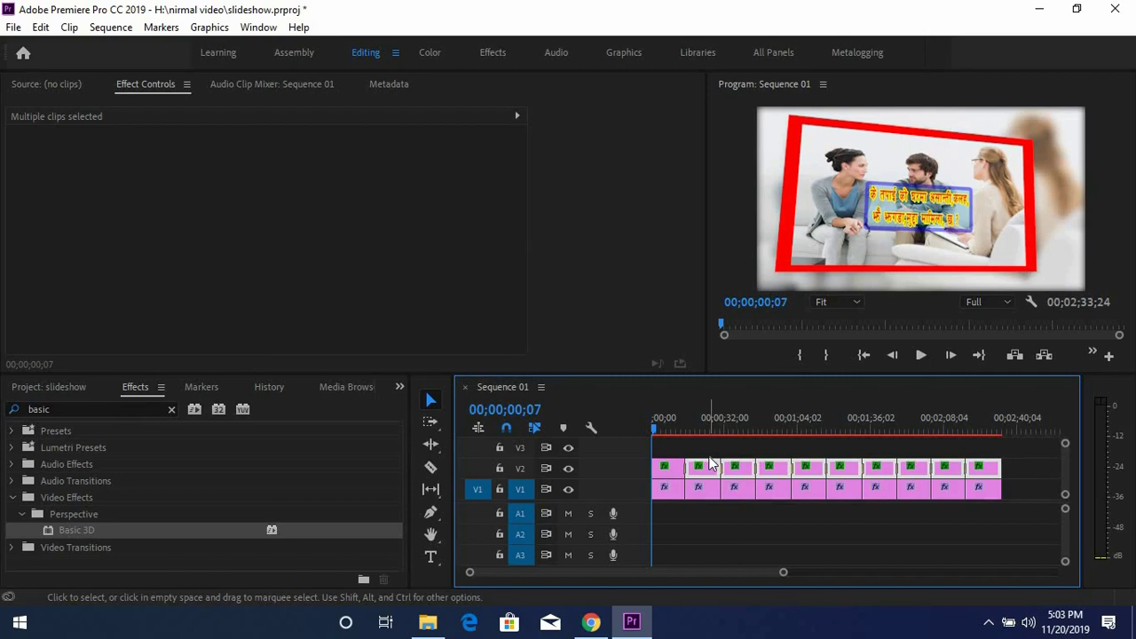
{"action": "key", "text": "space"}
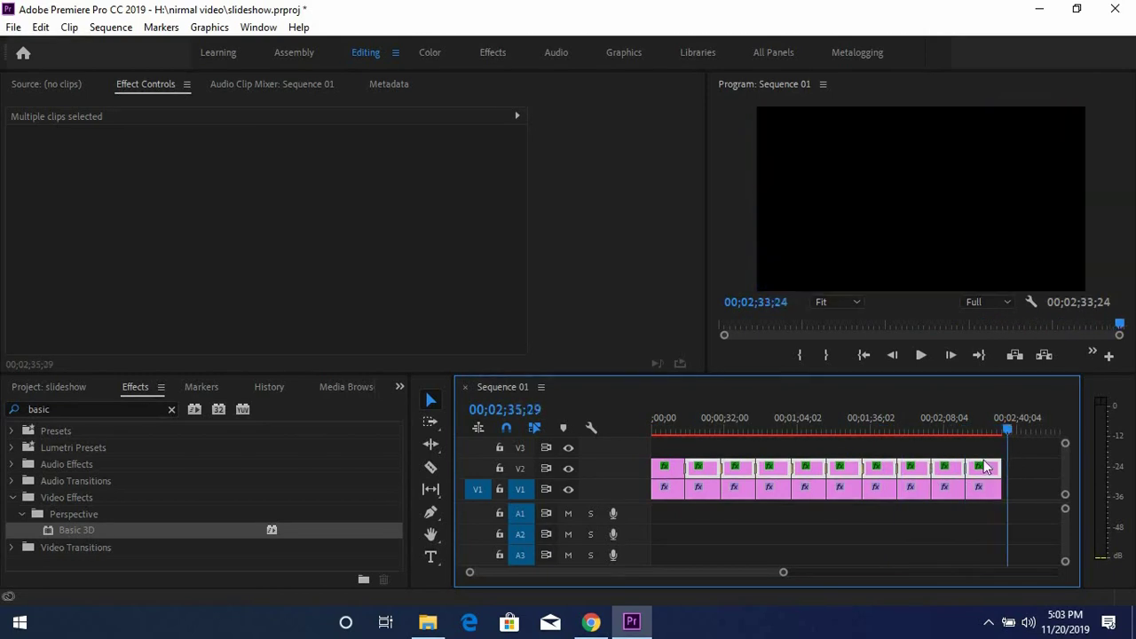
{"action": "key", "text": "Home"}
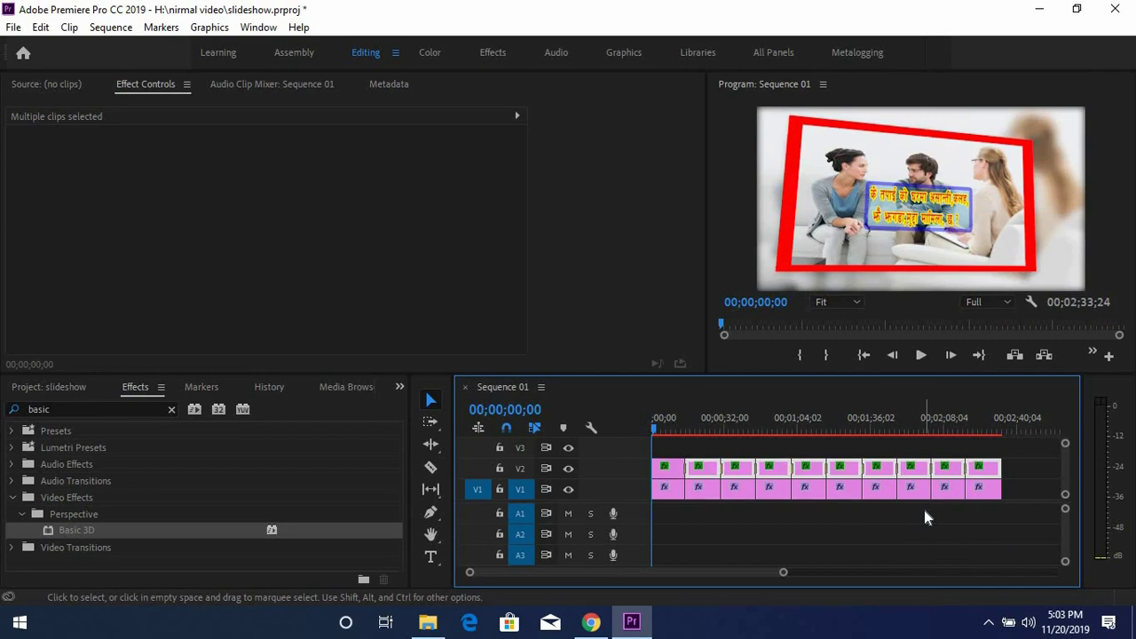
- Import Om-Meditation.mp3 into the project bin
{"action": "left_click", "coordinate": [172, 409]}
{"action": "left_click", "coordinate": [71, 387]}
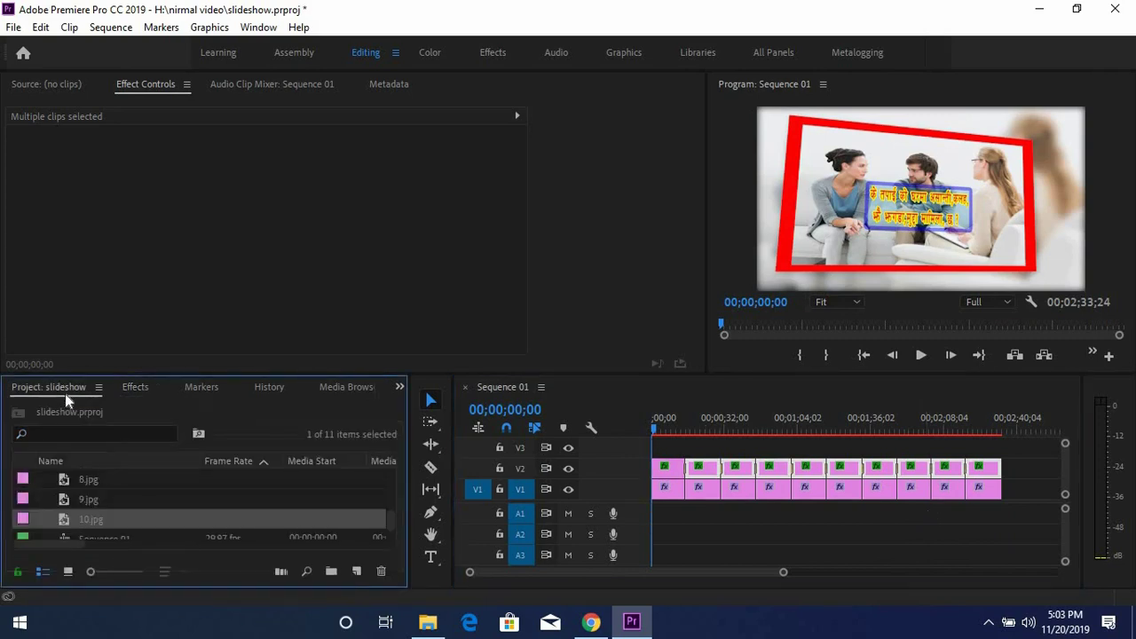
{"action": "scroll", "coordinate": [265, 497], "scroll_direction": "down", "scroll_amount": 1}
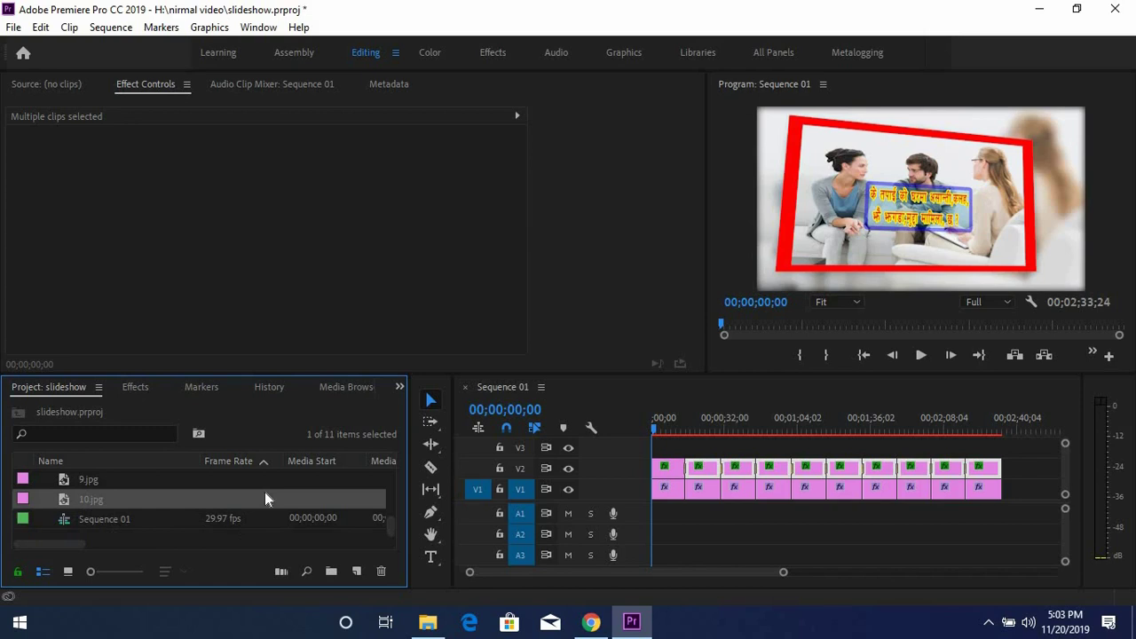
{"action": "left_click", "coordinate": [147, 537]}
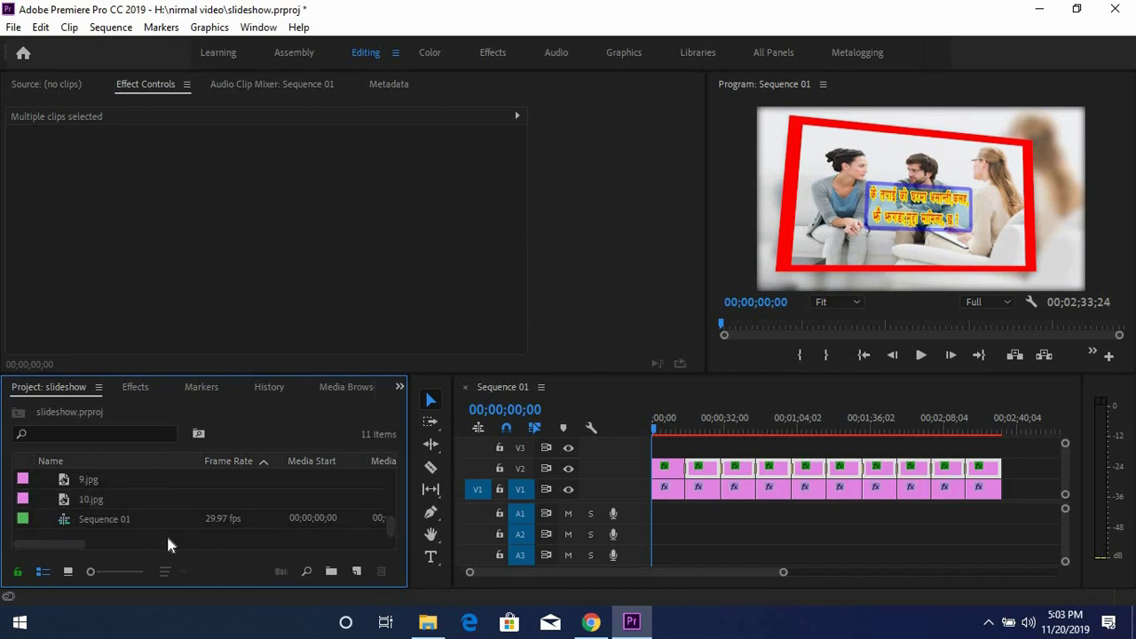
{"action": "double_click", "coordinate": [169, 544]}
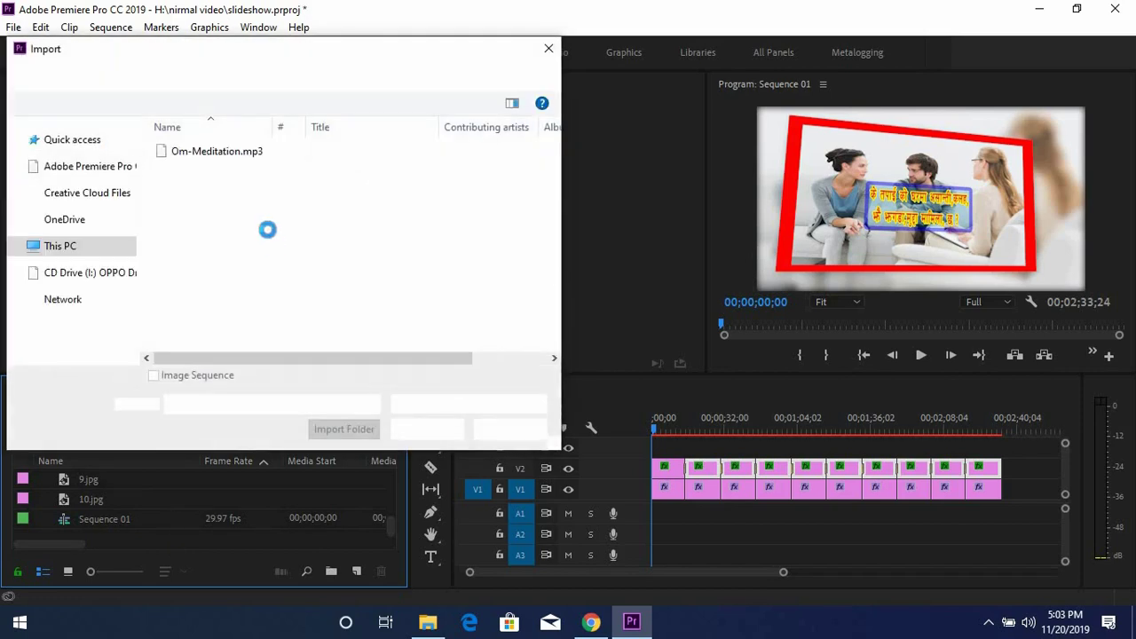
{"action": "left_click", "coordinate": [191, 158]}
{"action": "left_click", "coordinate": [424, 430]}
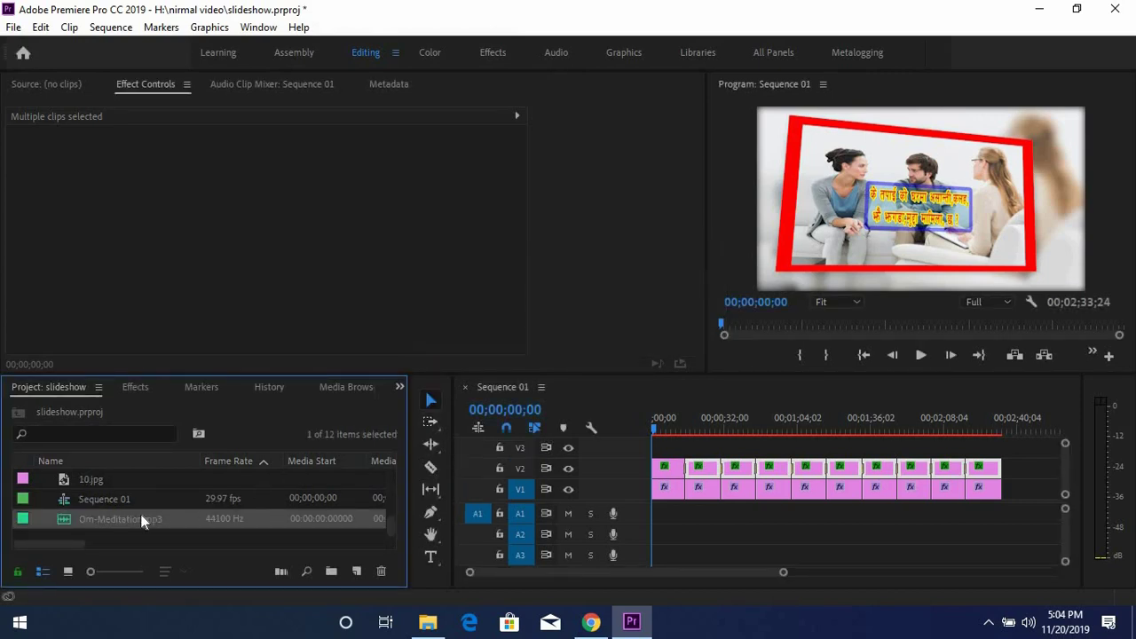
- Place Om-Meditation.mp3 on A1, razor-cut it where the images end, and delete the excess
{"action": "left_click", "coordinate": [36, 520]}
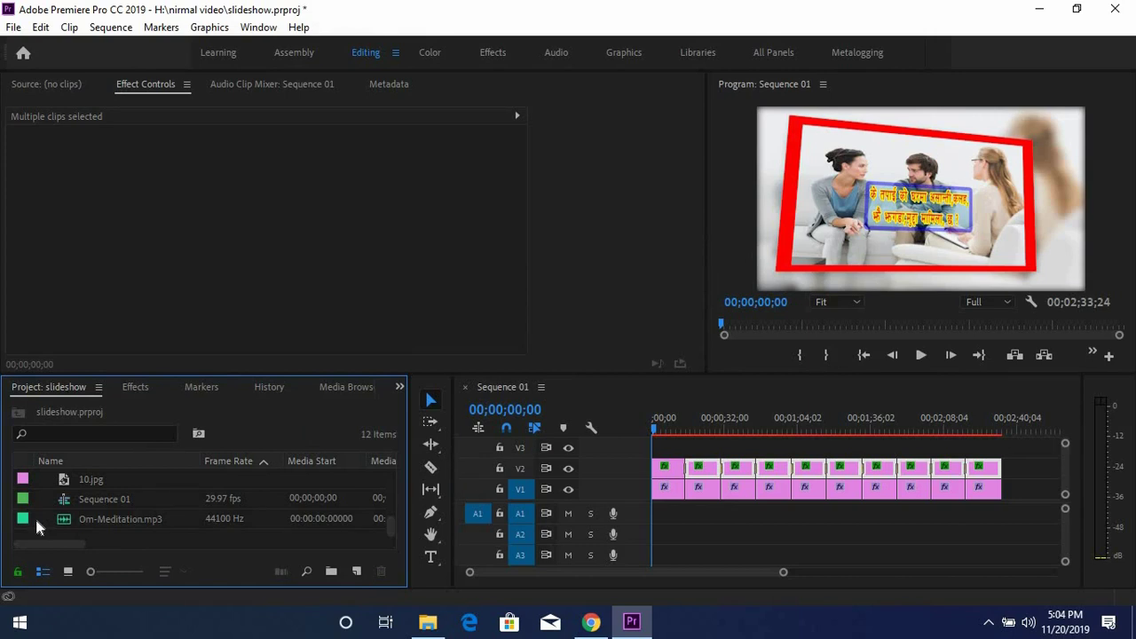
{"action": "left_click_drag", "start_coordinate": [24, 522], "coordinate": [655, 522]}
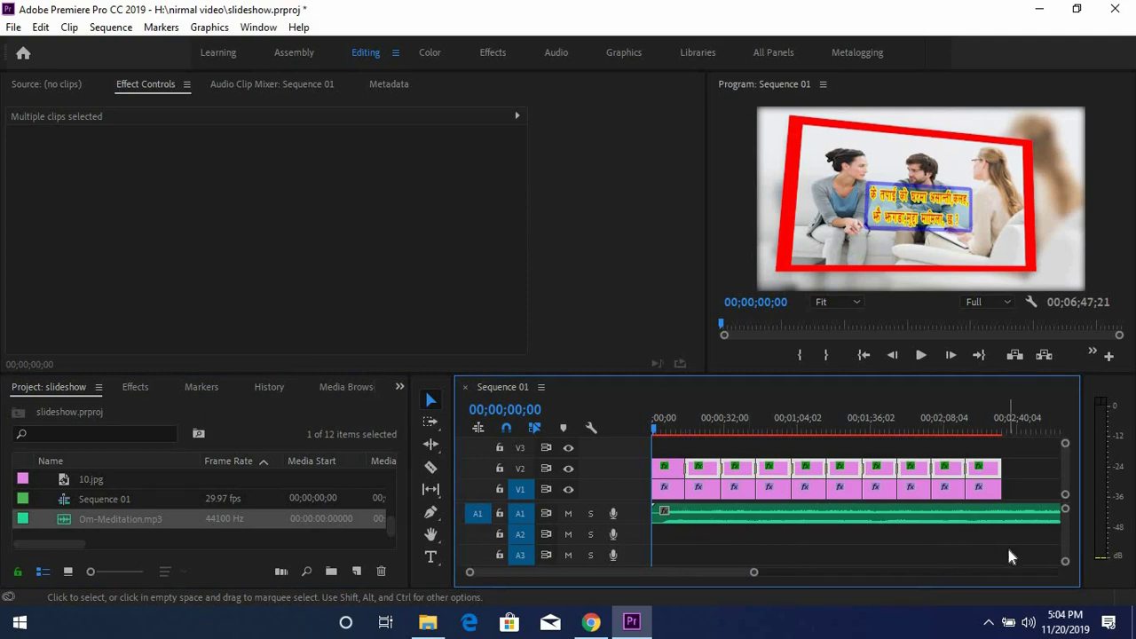
{"action": "left_click", "coordinate": [430, 468]}
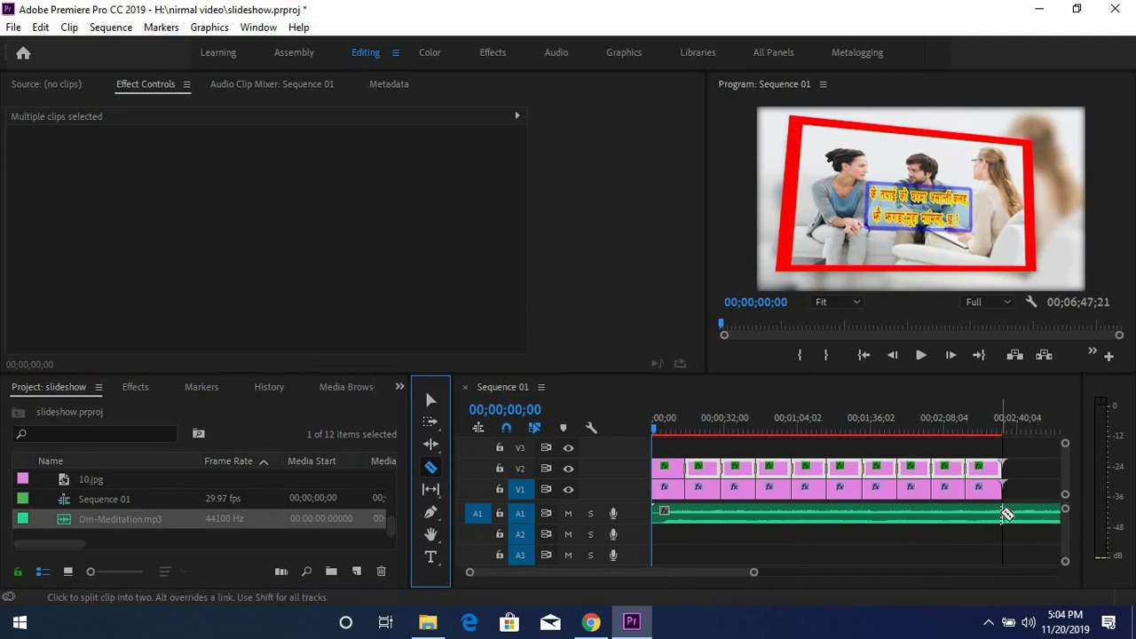
{"action": "left_click", "coordinate": [1007, 513]}
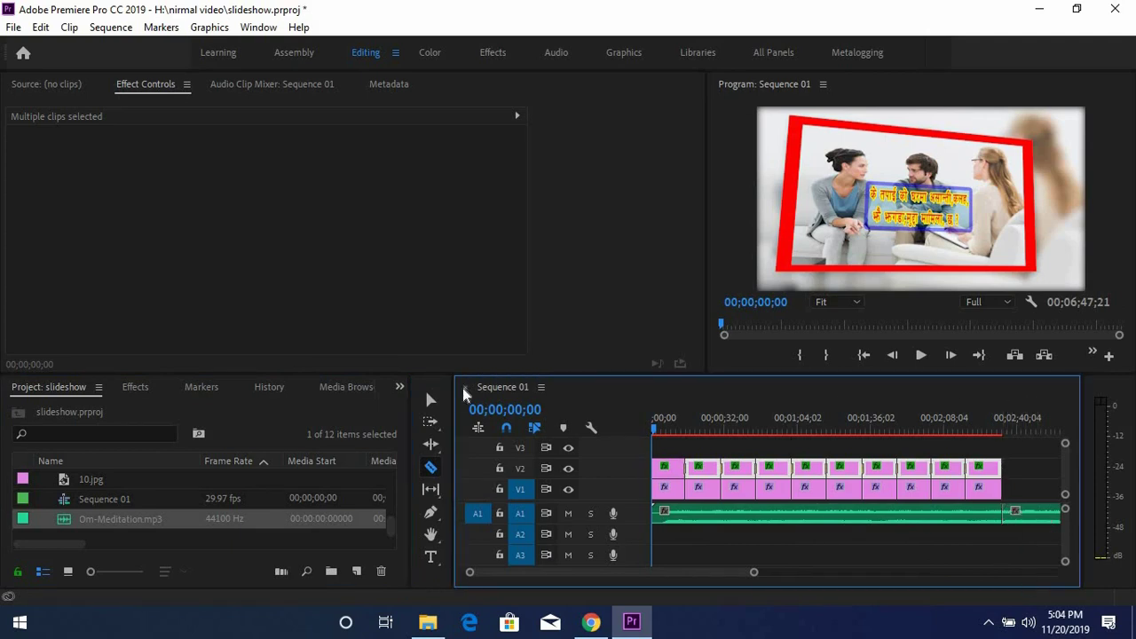
{"action": "left_click", "coordinate": [429, 402]}
{"action": "left_click", "coordinate": [1044, 517]}
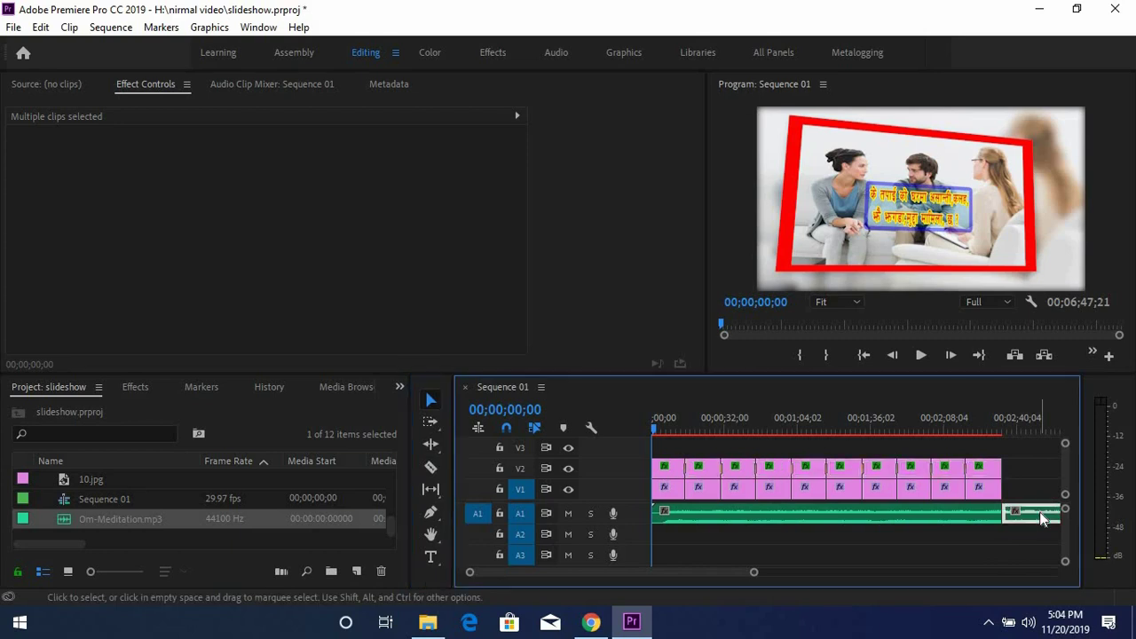
{"action": "key", "text": "Delete"}
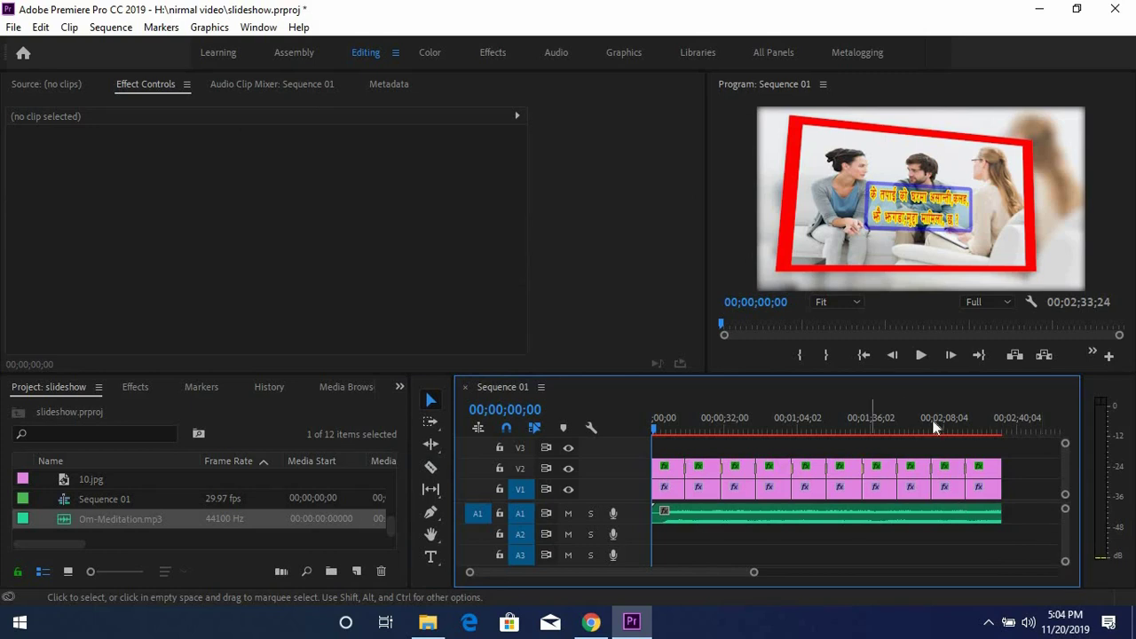
{"action": "left_click", "coordinate": [922, 356]}
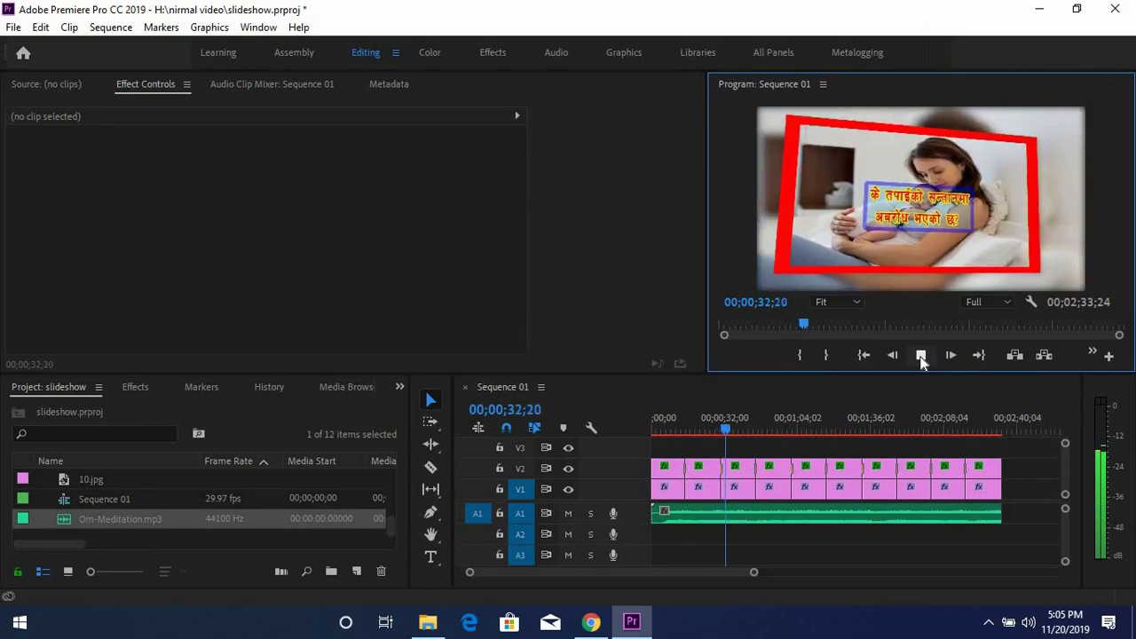
- Stop playback at 00;00;33;29 and show 1.jpg's Motion settings
{"action": "left_click", "coordinate": [922, 355]}
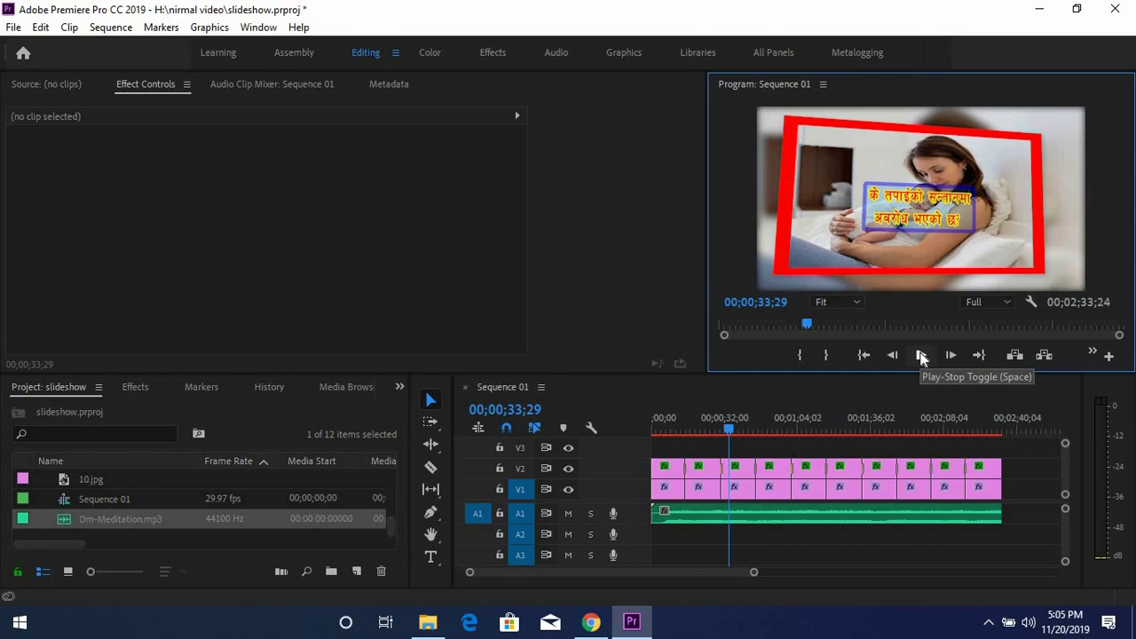
{"action": "left_click", "coordinate": [671, 476]}
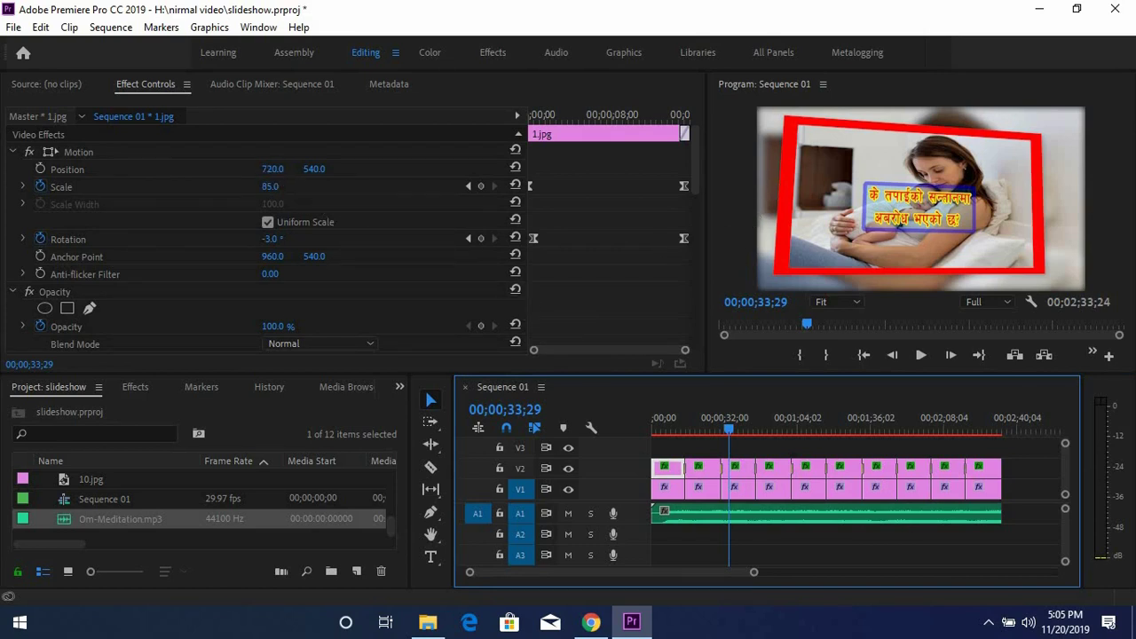
- Scrub 1.jpg's Position X and settle it at 731 with the playhead at 00;00;05;03
{"action": "left_click", "coordinate": [271, 173]}
{"action": "left_click_drag", "start_coordinate": [273, 169], "coordinate": [268, 169]}
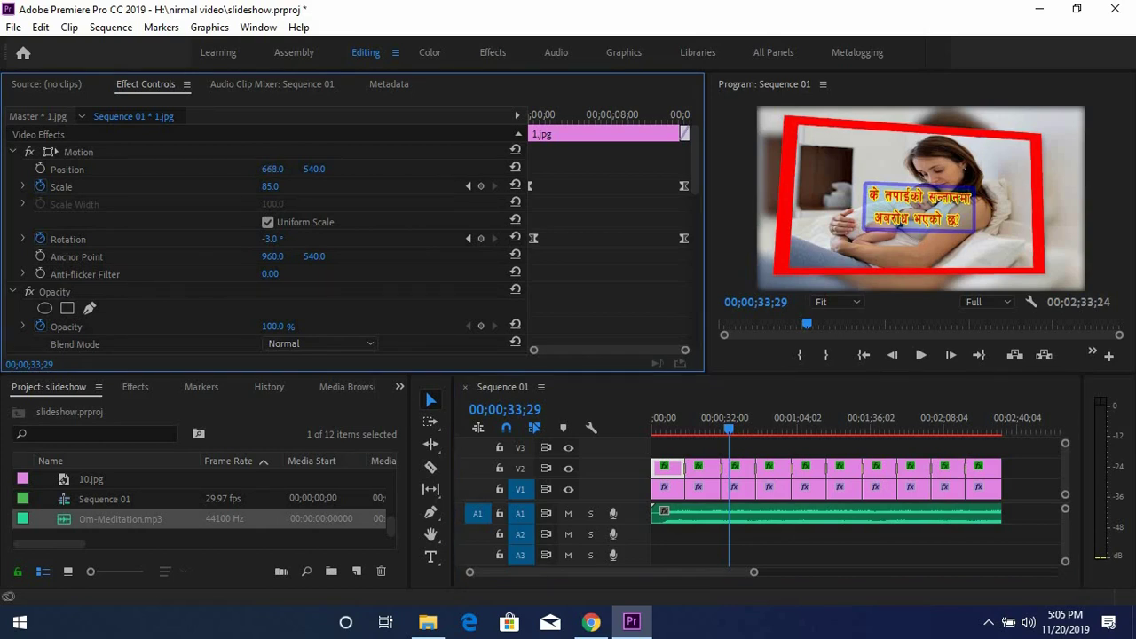
{"action": "left_click_drag", "start_coordinate": [272, 169], "coordinate": [277, 169]}
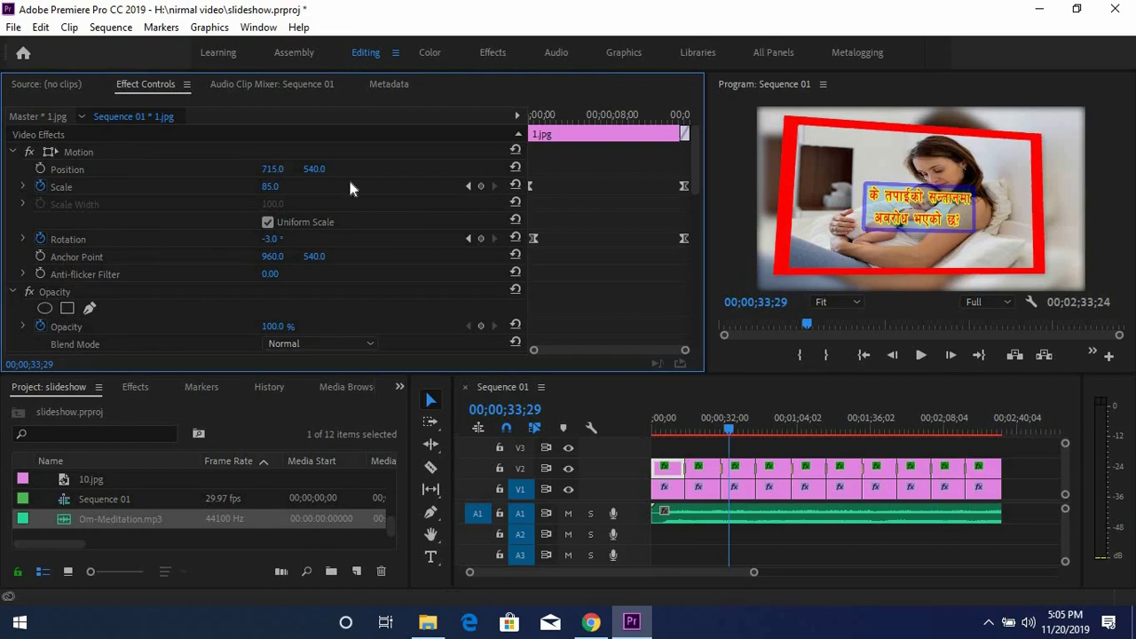
{"action": "left_click_drag", "start_coordinate": [733, 429], "coordinate": [665, 432]}
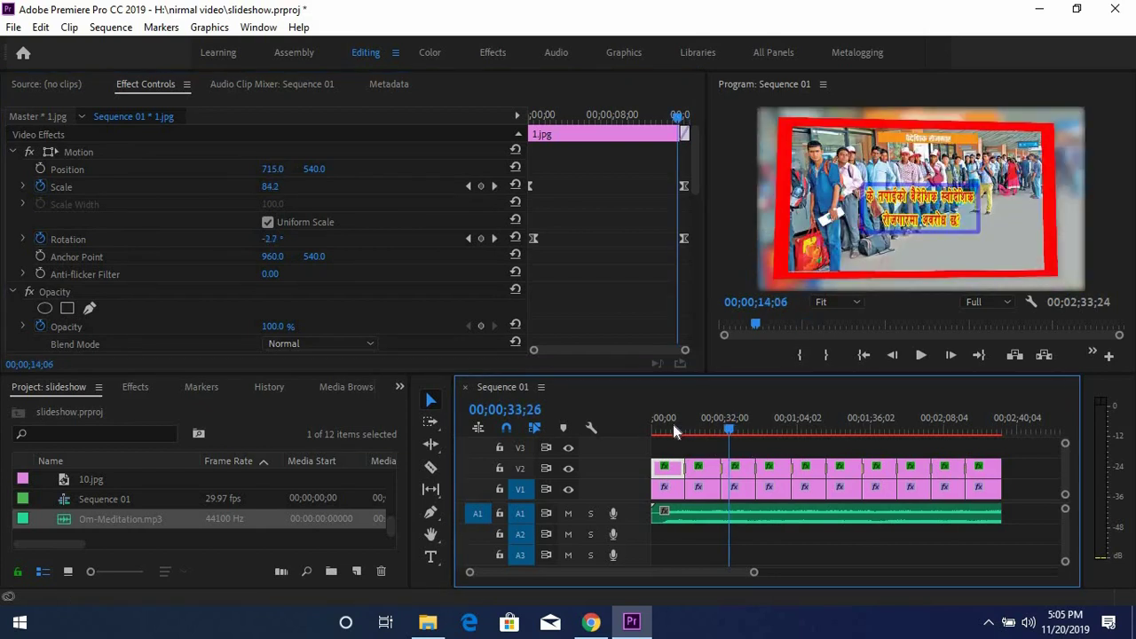
{"action": "left_click_drag", "start_coordinate": [272, 169], "coordinate": [318, 169]}
{"action": "left_click", "coordinate": [277, 168]}
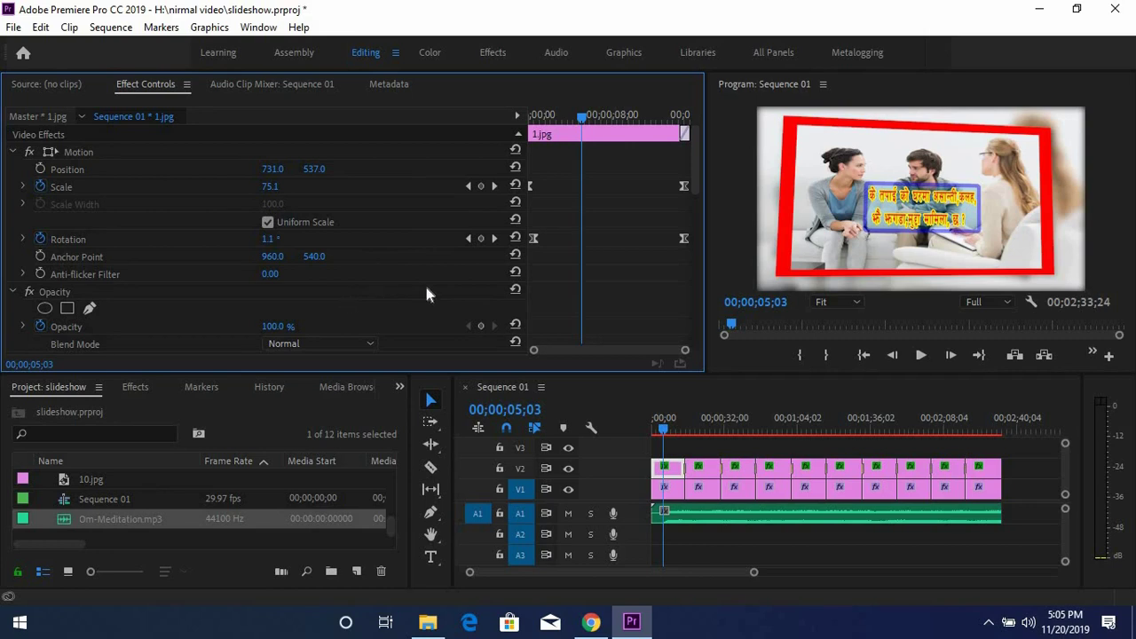
{"action": "scroll", "coordinate": [426, 288], "scroll_direction": "down", "scroll_amount": 3}
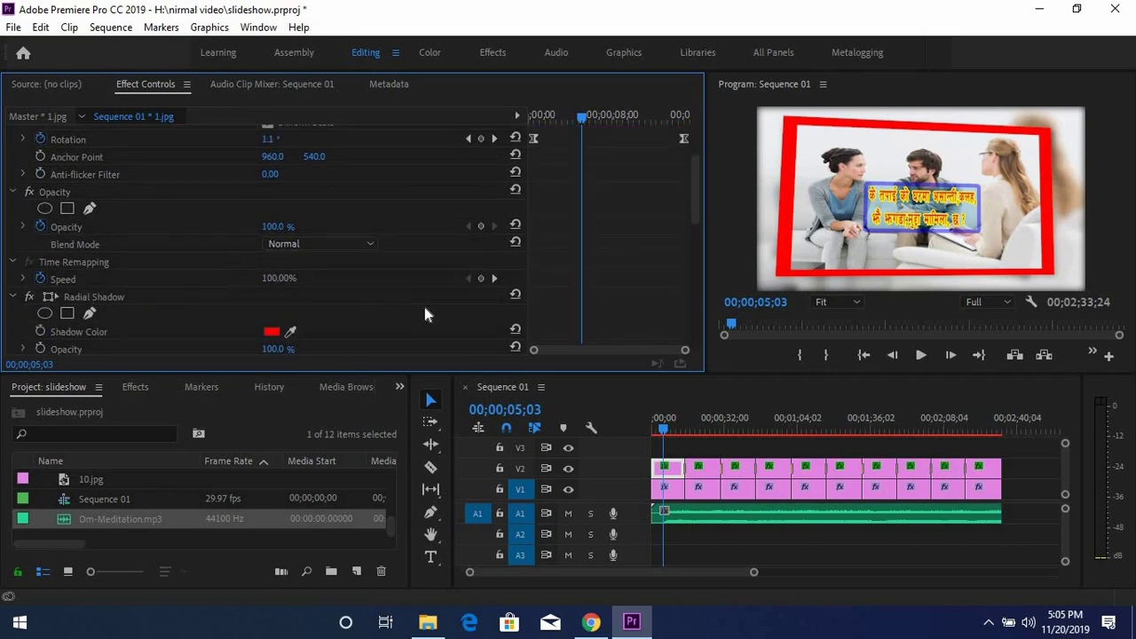
{"action": "scroll", "coordinate": [424, 307], "scroll_direction": "down", "scroll_amount": 1}
{"action": "scroll", "coordinate": [424, 307], "scroll_direction": "down", "scroll_amount": 1}
{"action": "scroll", "coordinate": [424, 307], "scroll_direction": "down", "scroll_amount": 1}
{"action": "scroll", "coordinate": [424, 308], "scroll_direction": "down", "scroll_amount": 1}
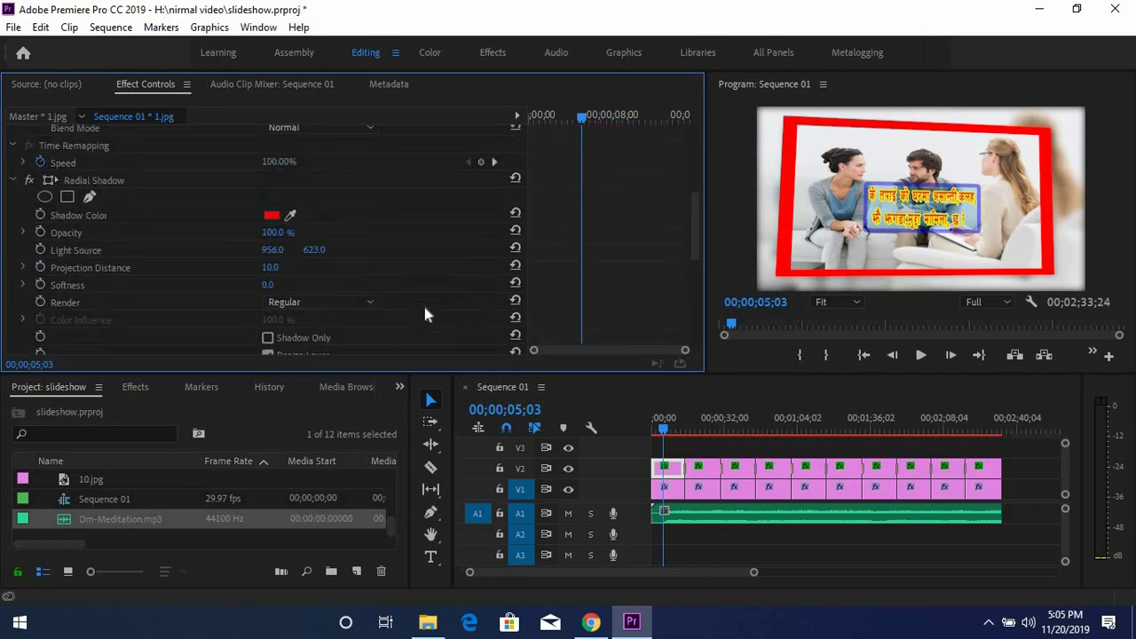
{"action": "scroll", "coordinate": [424, 307], "scroll_direction": "up", "scroll_amount": 1}
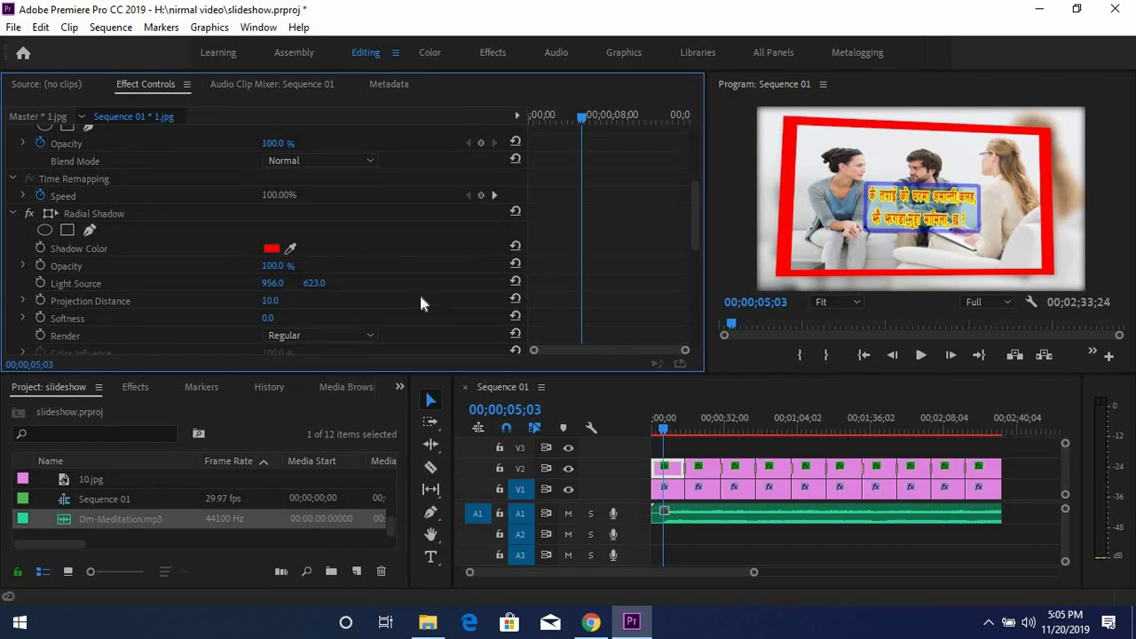
{"action": "scroll", "coordinate": [419, 304], "scroll_direction": "down", "scroll_amount": 3}
{"action": "scroll", "coordinate": [419, 304], "scroll_direction": "down", "scroll_amount": 3}
{"action": "scroll", "coordinate": [422, 303], "scroll_direction": "down", "scroll_amount": 2}
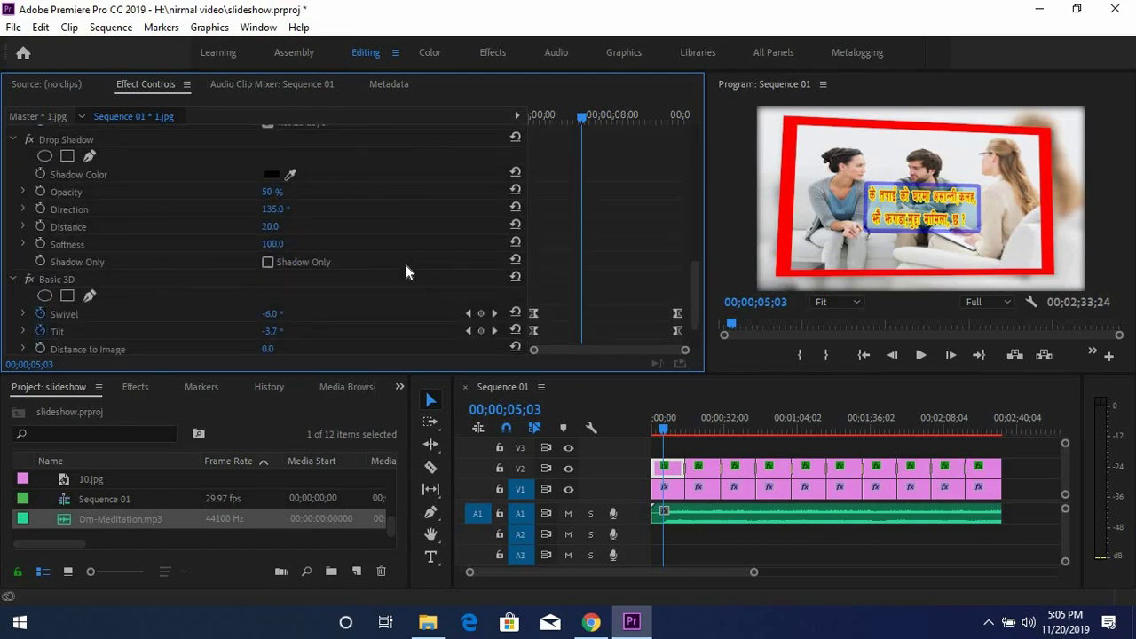
{"action": "scroll", "coordinate": [406, 271], "scroll_direction": "up", "scroll_amount": 1}
{"action": "mouse_move", "coordinate": [270, 277]}
{"action": "left_mouse_down"}
{"action": "mouse_move", "coordinate": [248, 277]}
{"action": "mouse_move", "coordinate": [259, 276]}
{"action": "left_mouse_up"}
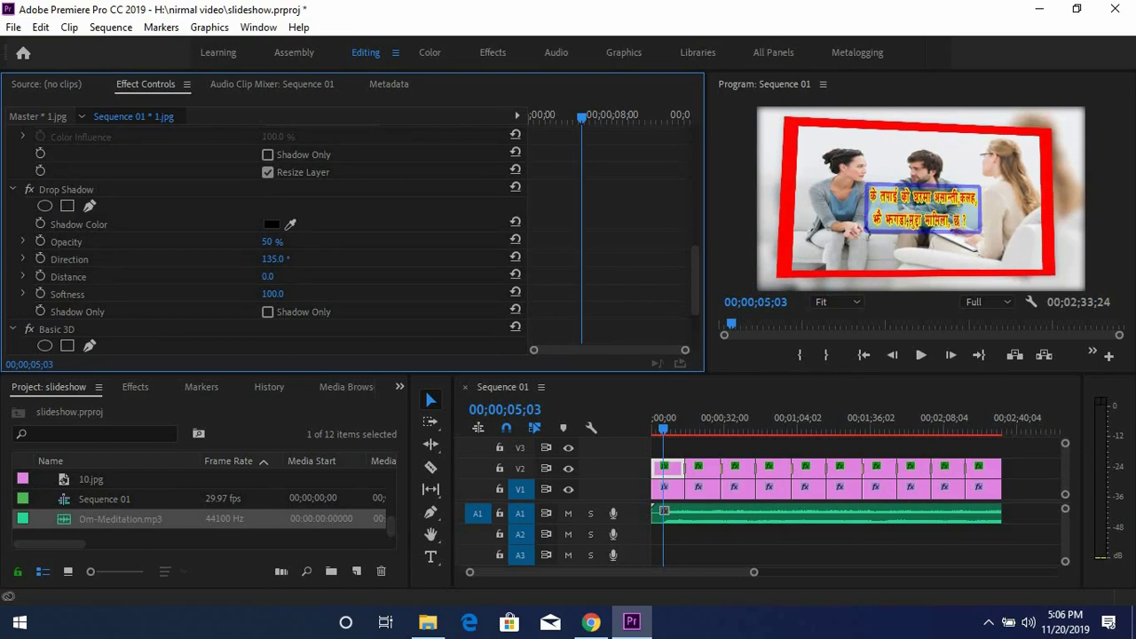
{"action": "left_click", "coordinate": [270, 276]}
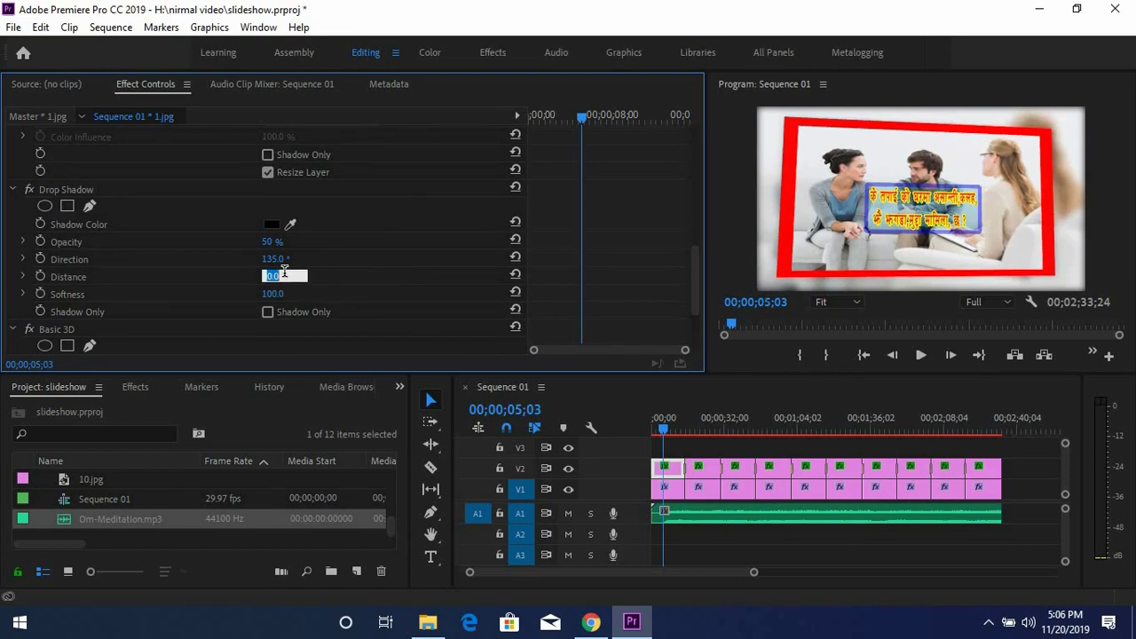
{"action": "type", "text": "20"}
{"action": "key", "text": "Return"}
{"action": "scroll", "coordinate": [421, 284], "scroll_direction": "down", "scroll_amount": 3}
{"action": "scroll", "coordinate": [422, 284], "scroll_direction": "up", "scroll_amount": 10}
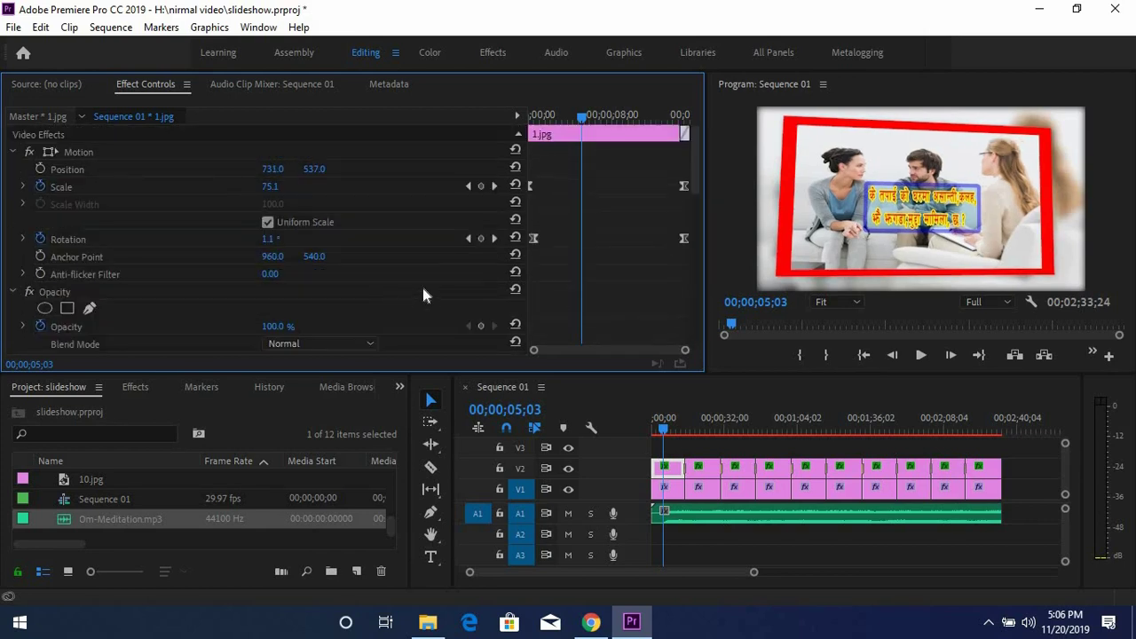